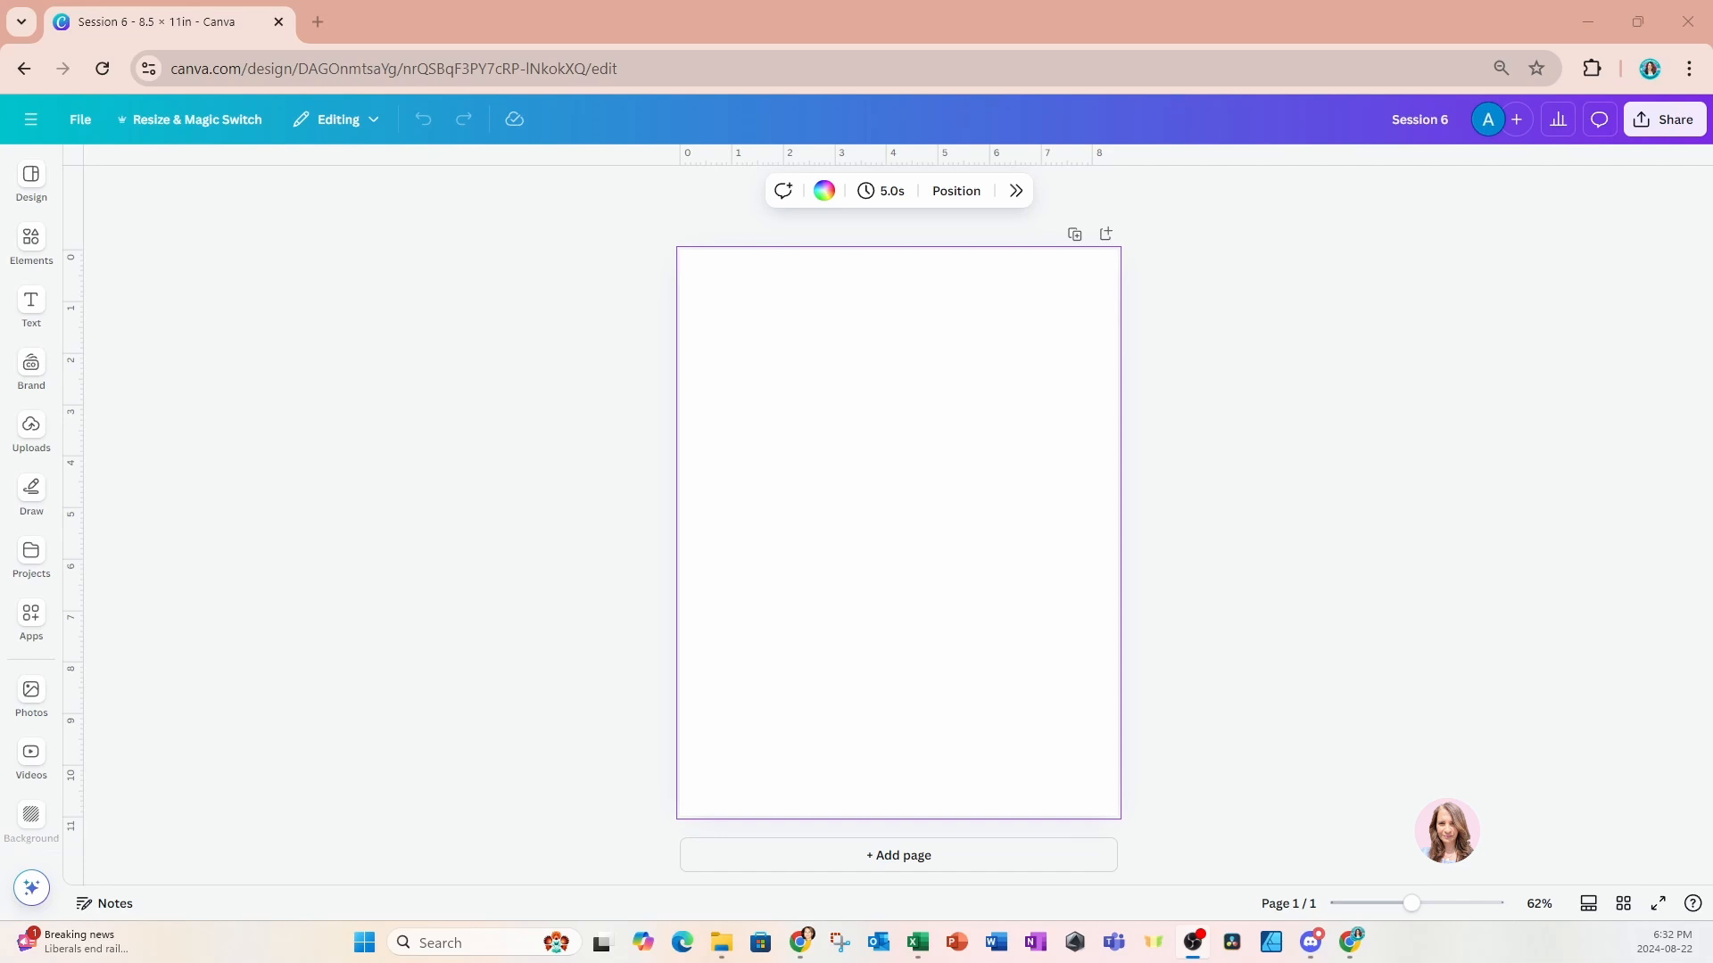
Add a grid with two side-by-side columns to page 1 from the Grids elements.
{"action": "left_click", "coordinate": [20, 254]}
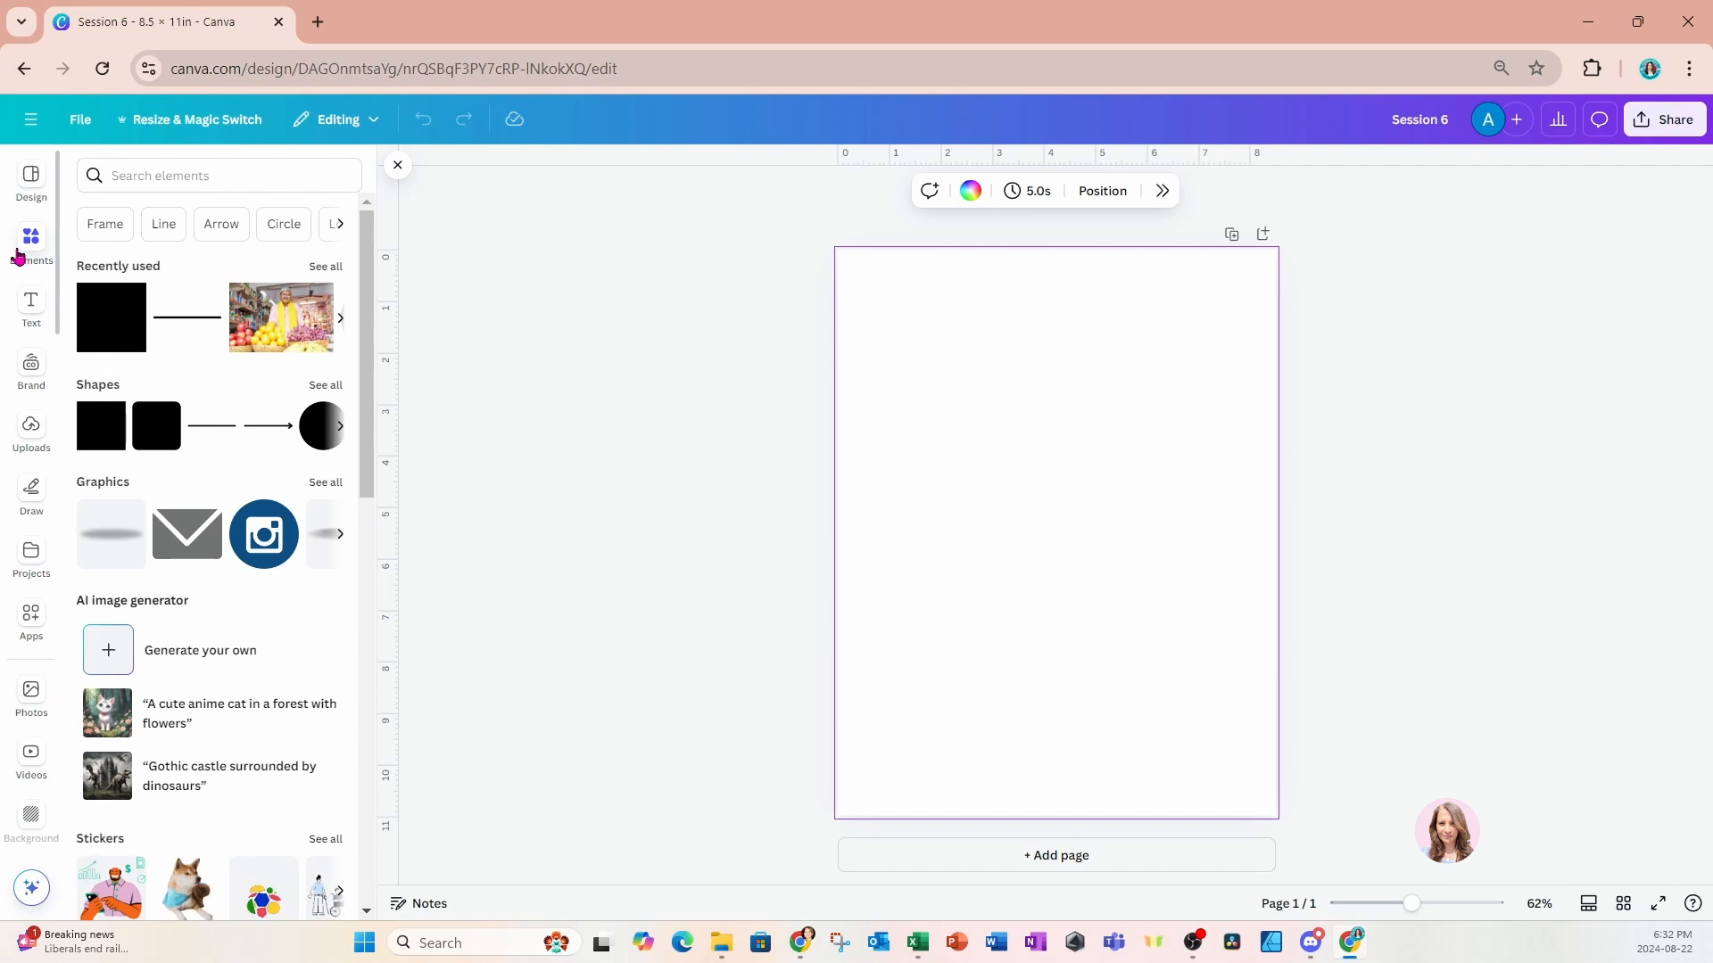
{"action": "scroll", "coordinate": [147, 403], "scroll_direction": "down", "scroll_amount": 10}
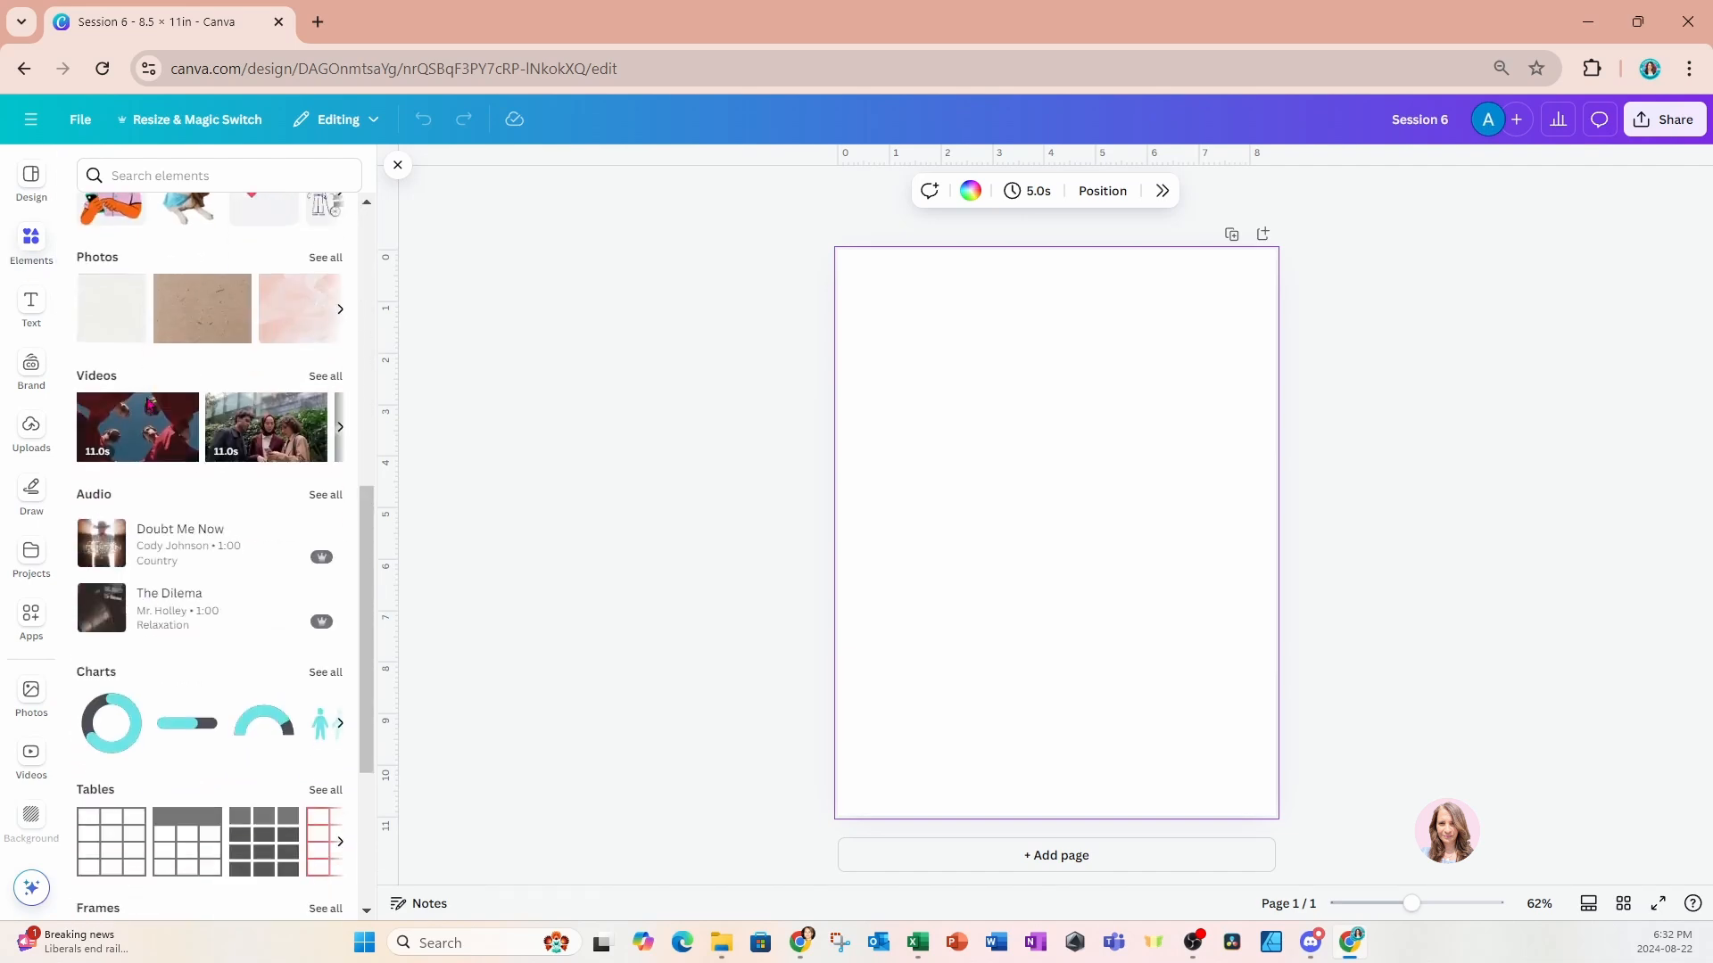
{"action": "scroll", "coordinate": [149, 404], "scroll_direction": "down", "scroll_amount": 5}
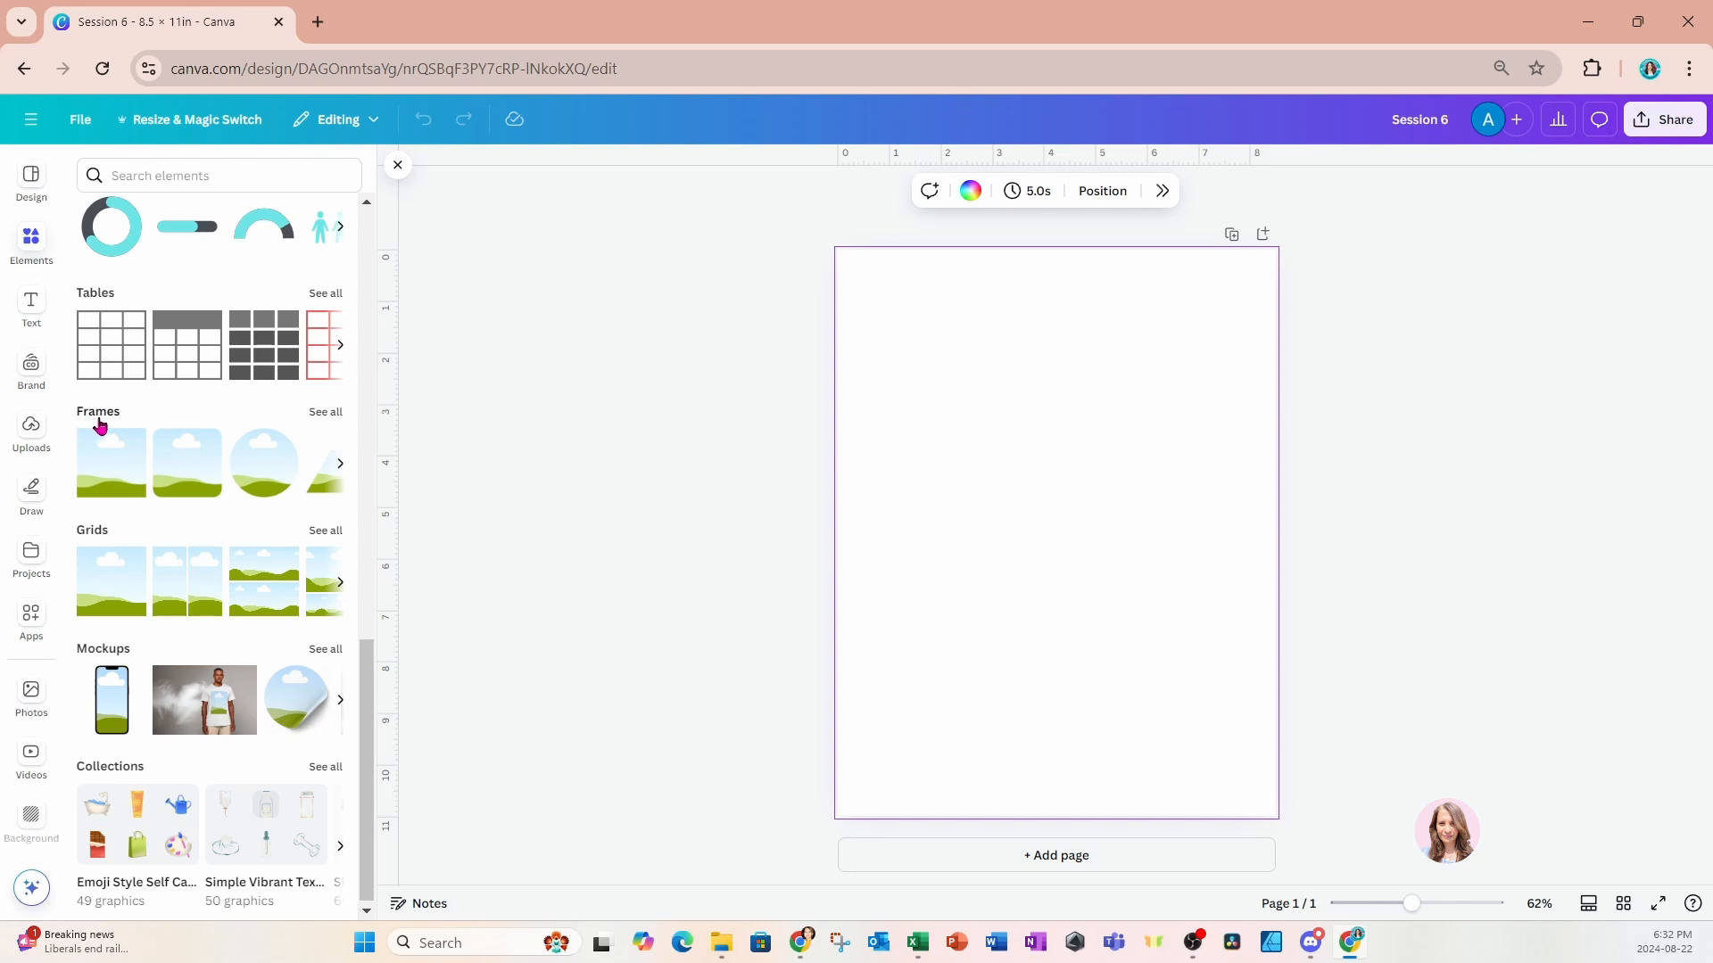
{"action": "left_click", "coordinate": [177, 597]}
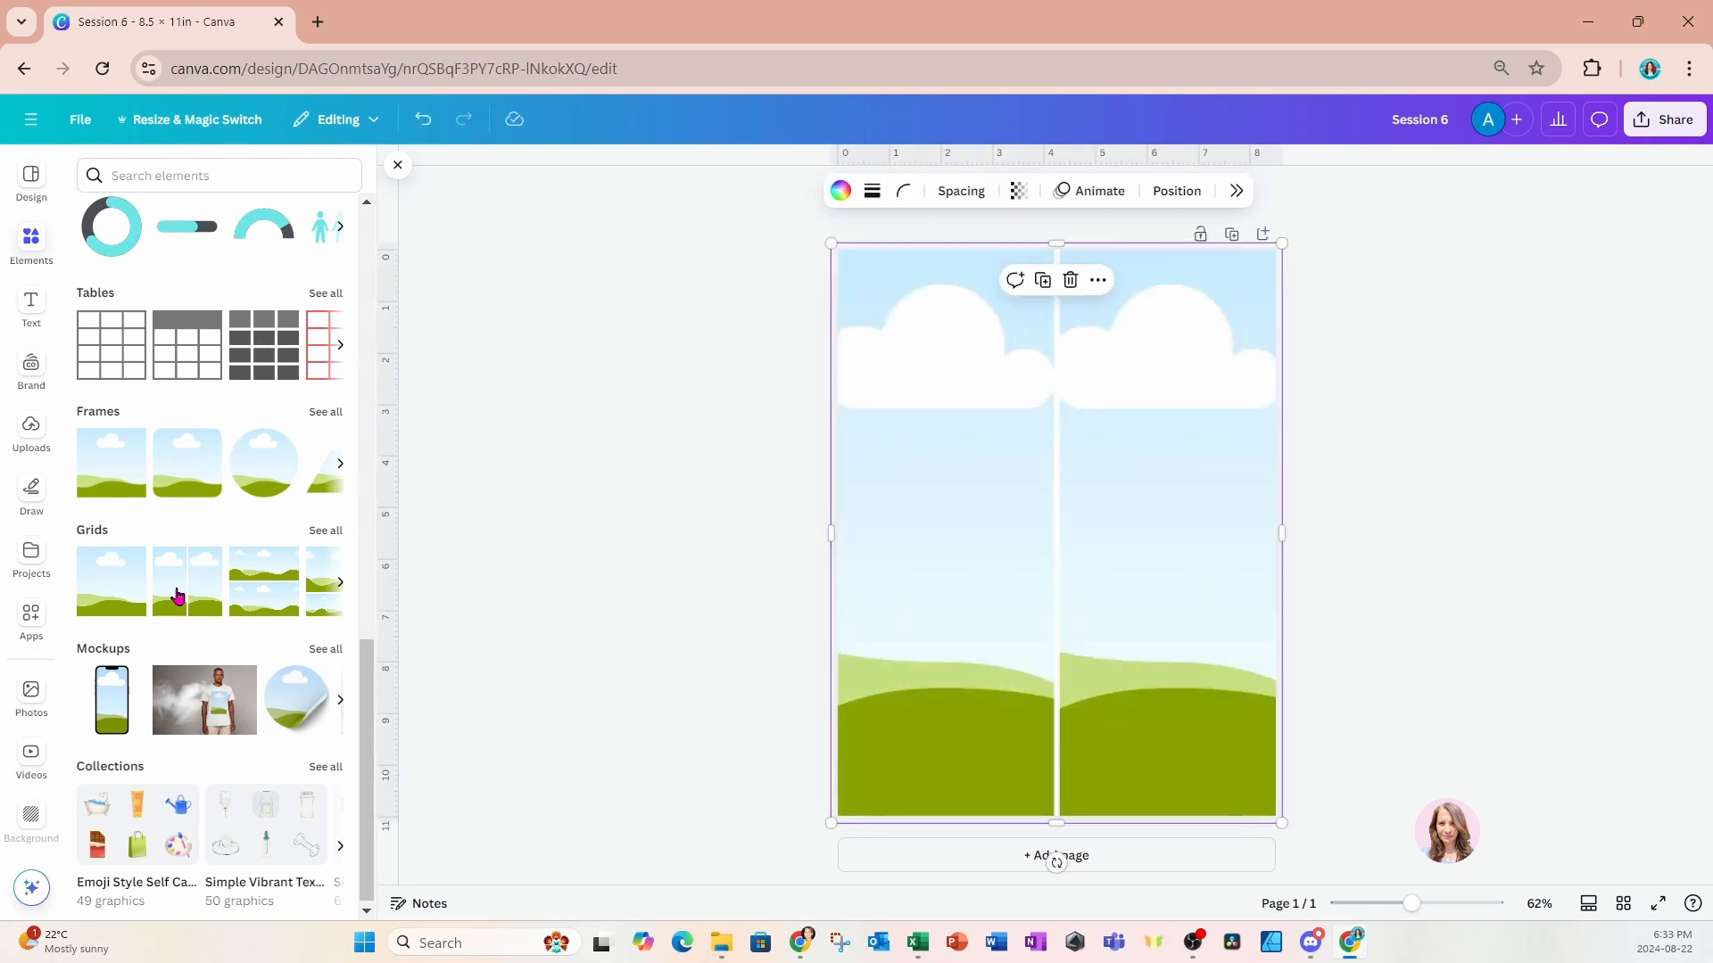
Add a second page and place a square frame on it.
{"action": "left_click", "coordinate": [1261, 235]}
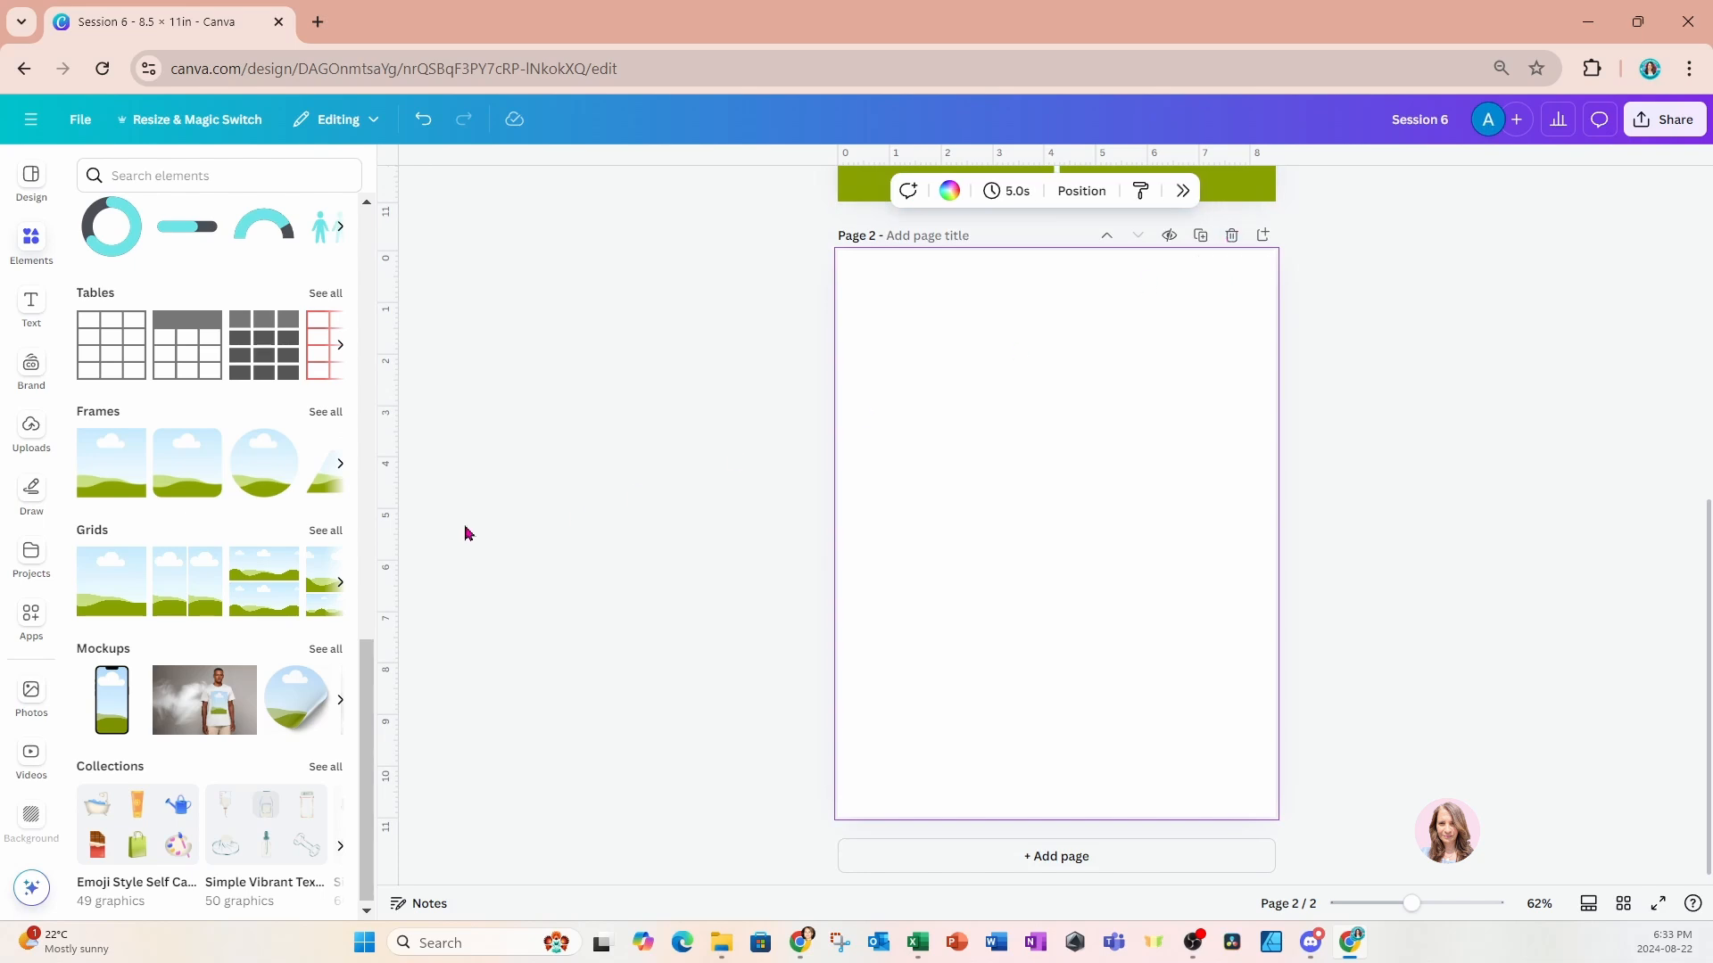
{"action": "left_click", "coordinate": [126, 482]}
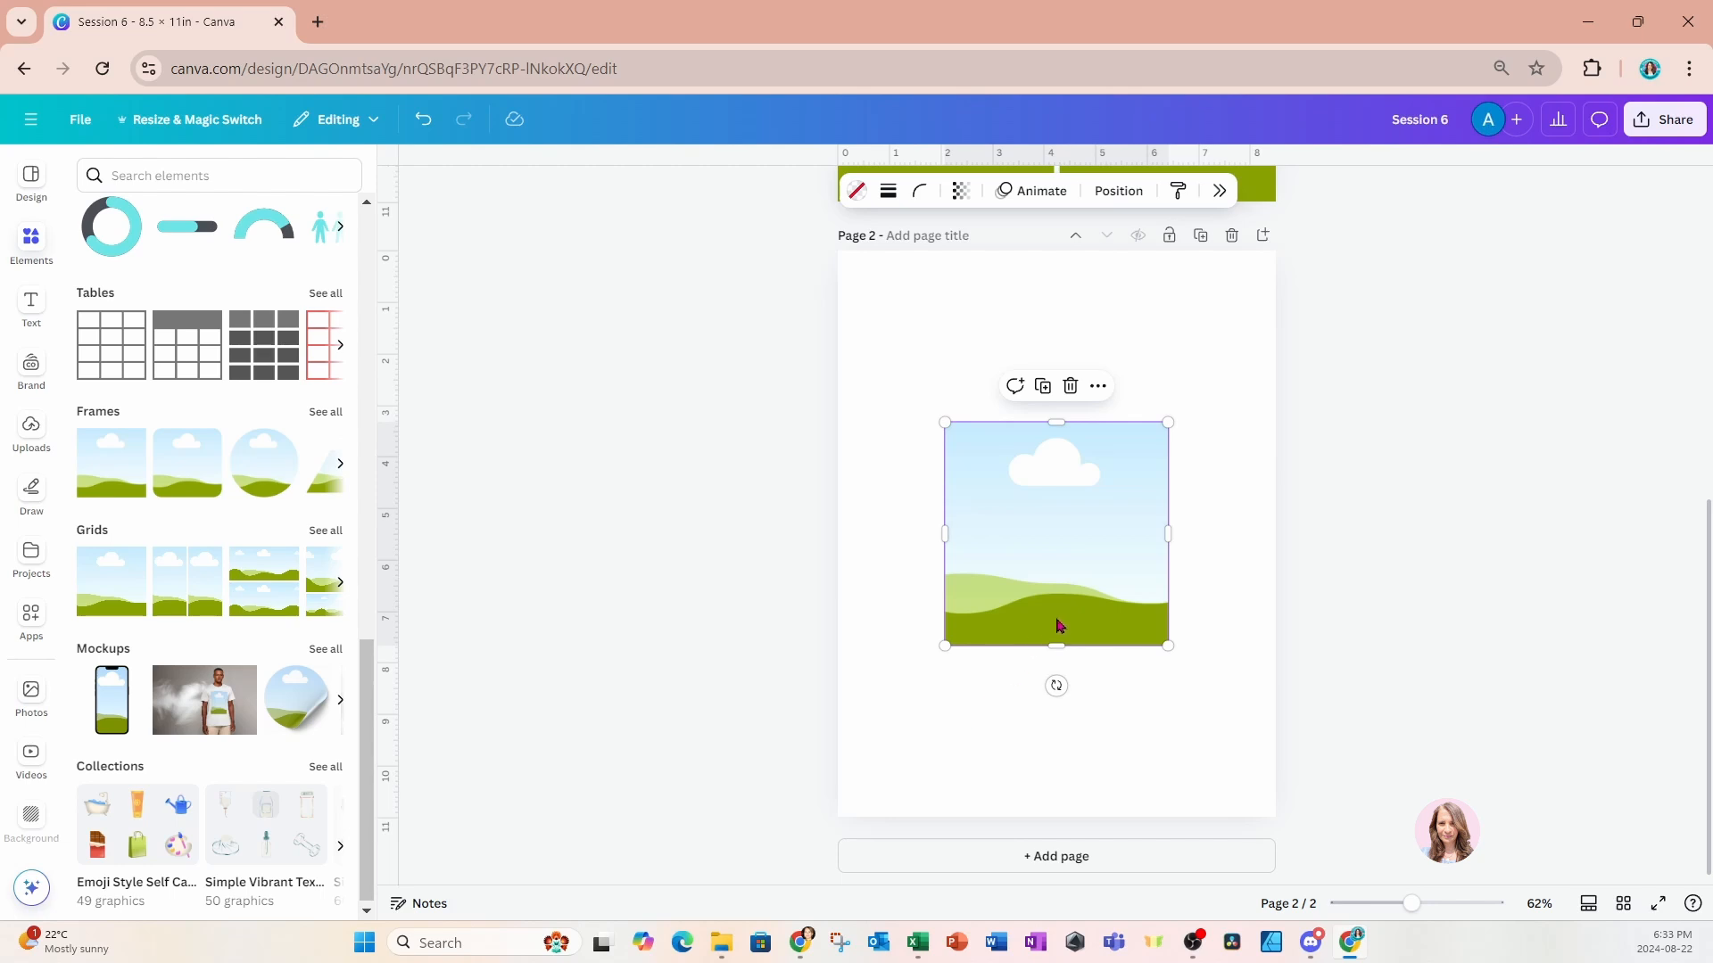
Fit the page 1 grid's upper-left corner to the page corner, and try reducing its height to about half before restoring the full height.
{"action": "scroll", "coordinate": [1056, 622], "scroll_direction": "up", "scroll_amount": 5}
{"action": "scroll", "coordinate": [1059, 623], "scroll_direction": "up", "scroll_amount": 2}
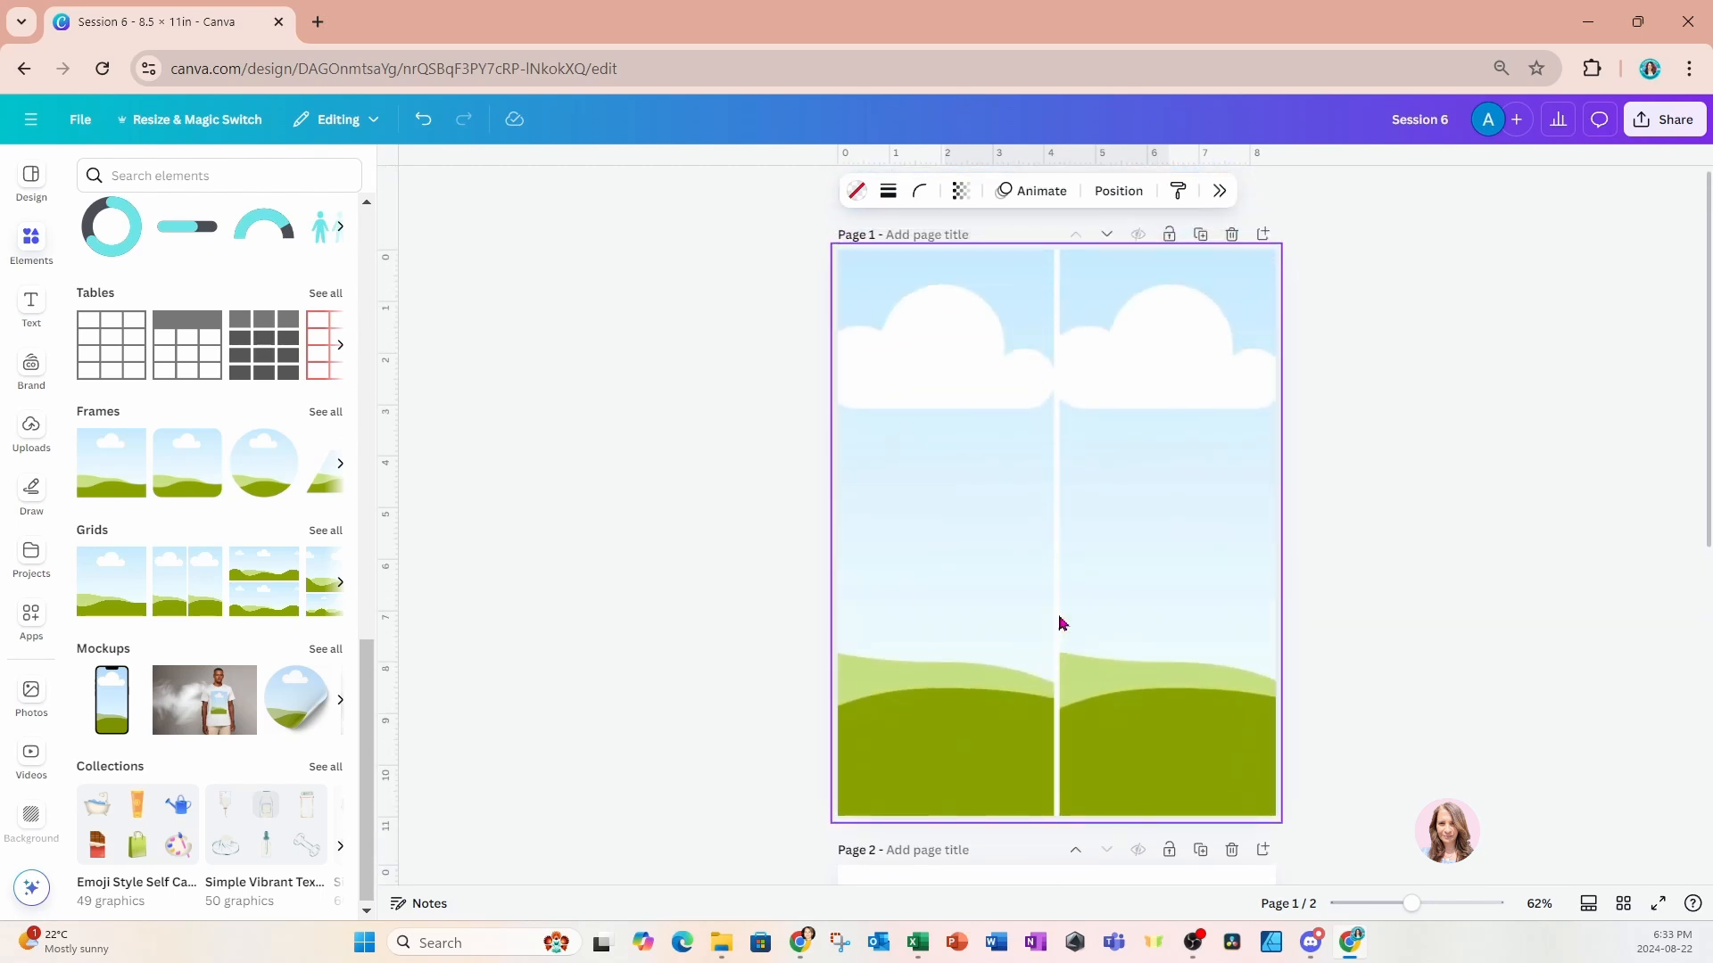
{"action": "left_click", "coordinate": [1150, 569]}
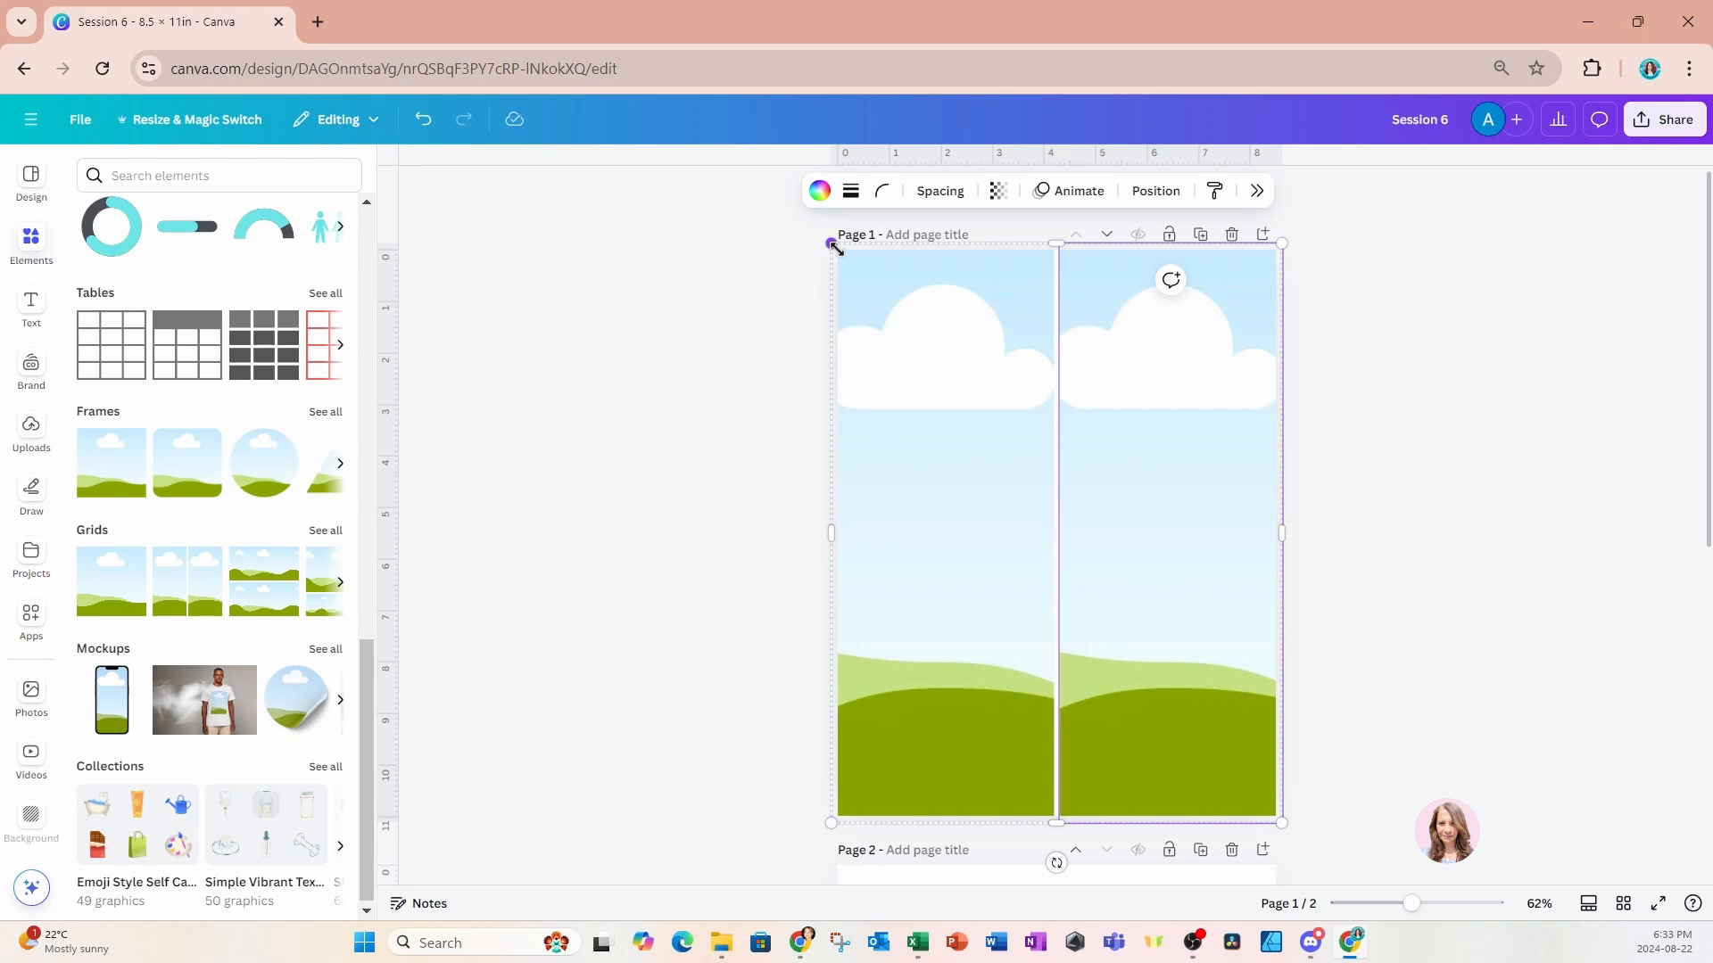
{"action": "mouse_move", "coordinate": [832, 244]}
{"action": "left_mouse_down"}
{"action": "mouse_move", "coordinate": [738, 169]}
{"action": "mouse_move", "coordinate": [842, 267]}
{"action": "mouse_move", "coordinate": [839, 251]}
{"action": "left_mouse_up"}
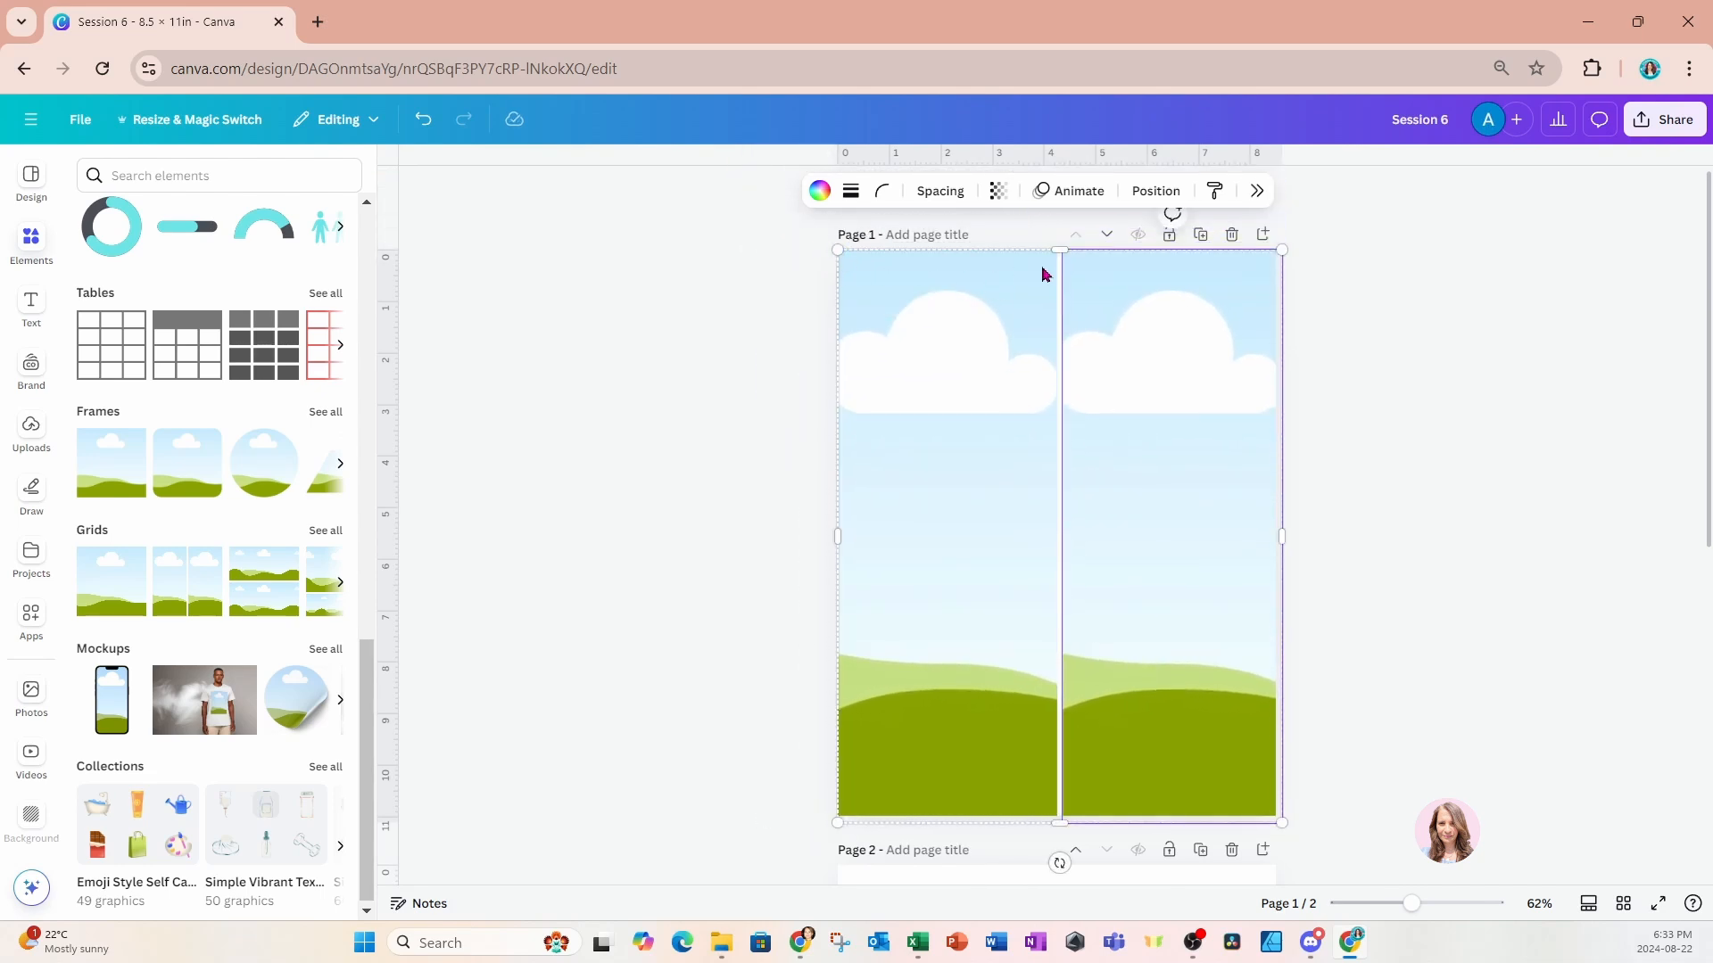
{"action": "left_click_drag", "start_coordinate": [1054, 255], "coordinate": [1051, 515]}
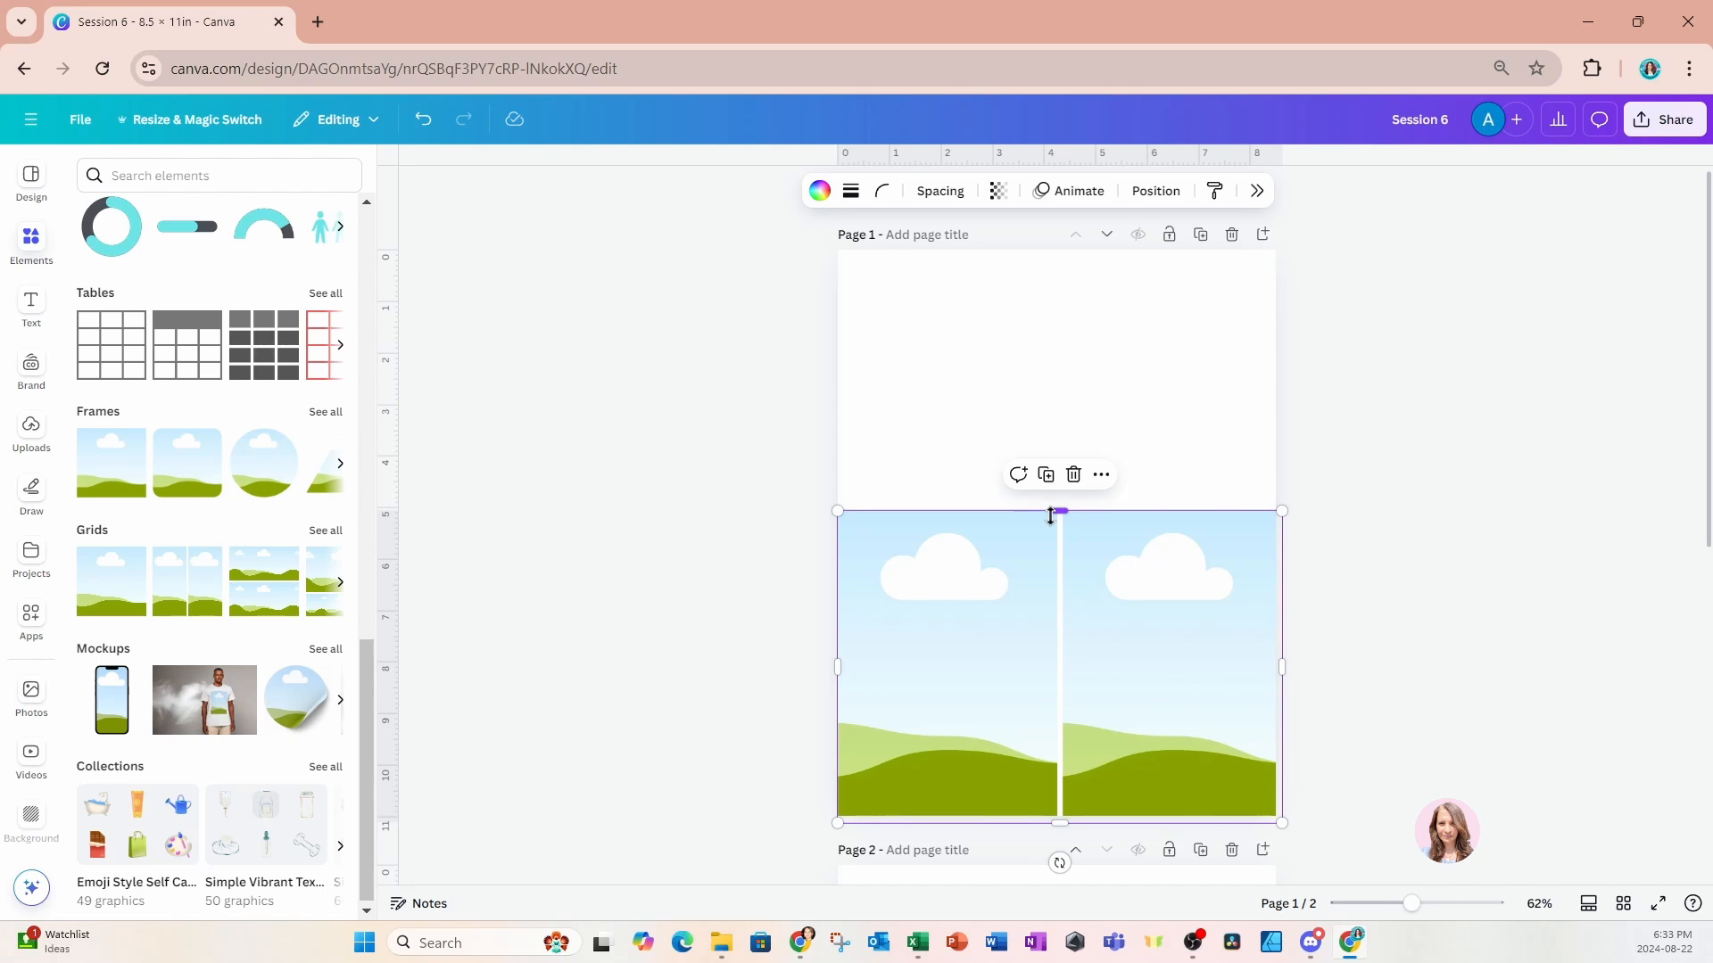
{"action": "left_click_drag", "start_coordinate": [1050, 516], "coordinate": [1058, 252]}
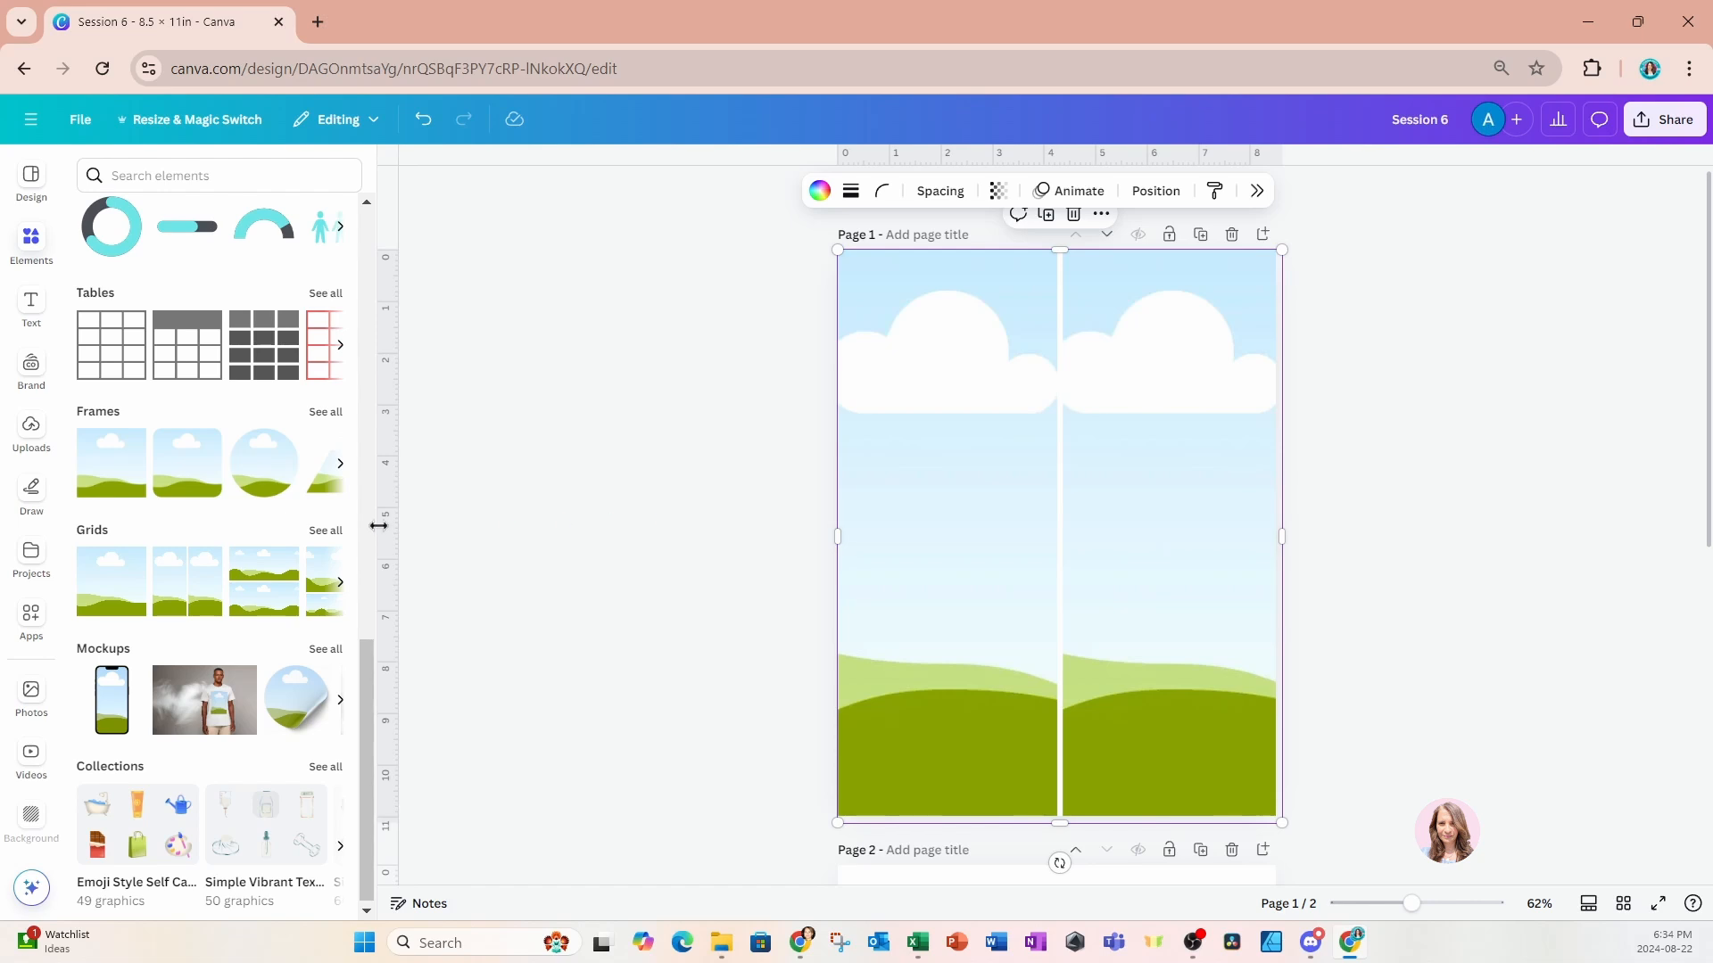
Insert a three-cell grid on page 1 with one wide cell above two smaller cells, from the full grid collection.
{"action": "left_click", "coordinate": [328, 533]}
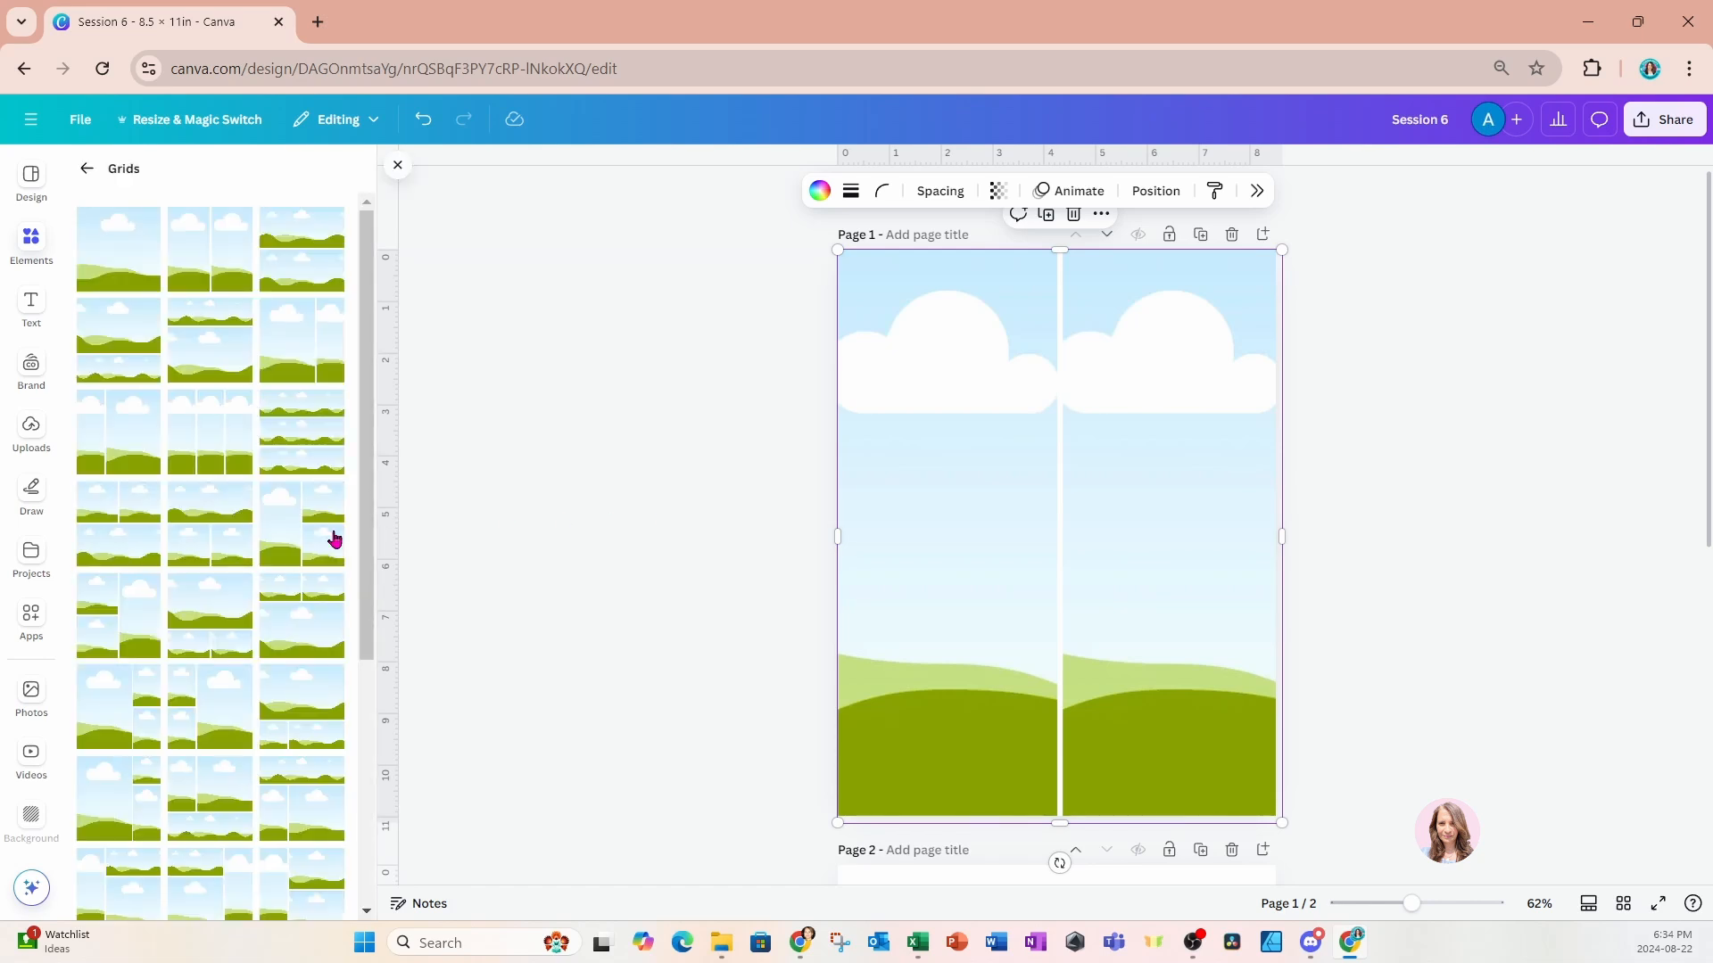
{"action": "scroll", "coordinate": [333, 539], "scroll_direction": "down", "scroll_amount": 4}
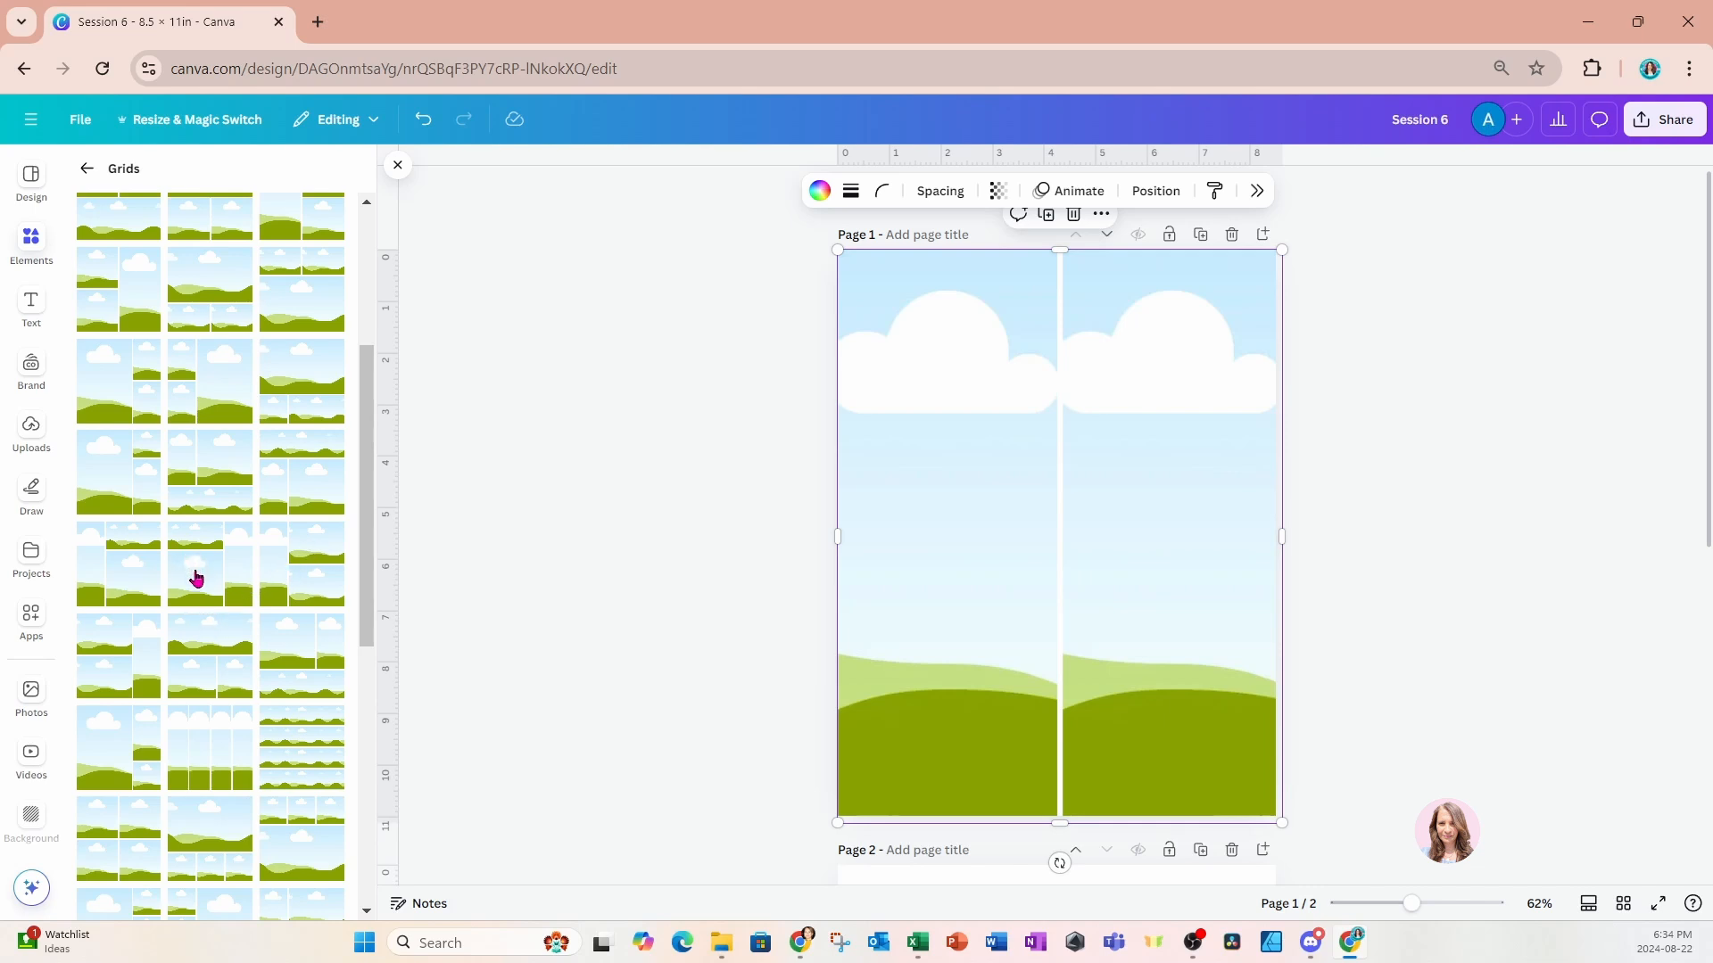
{"action": "left_click", "coordinate": [211, 660]}
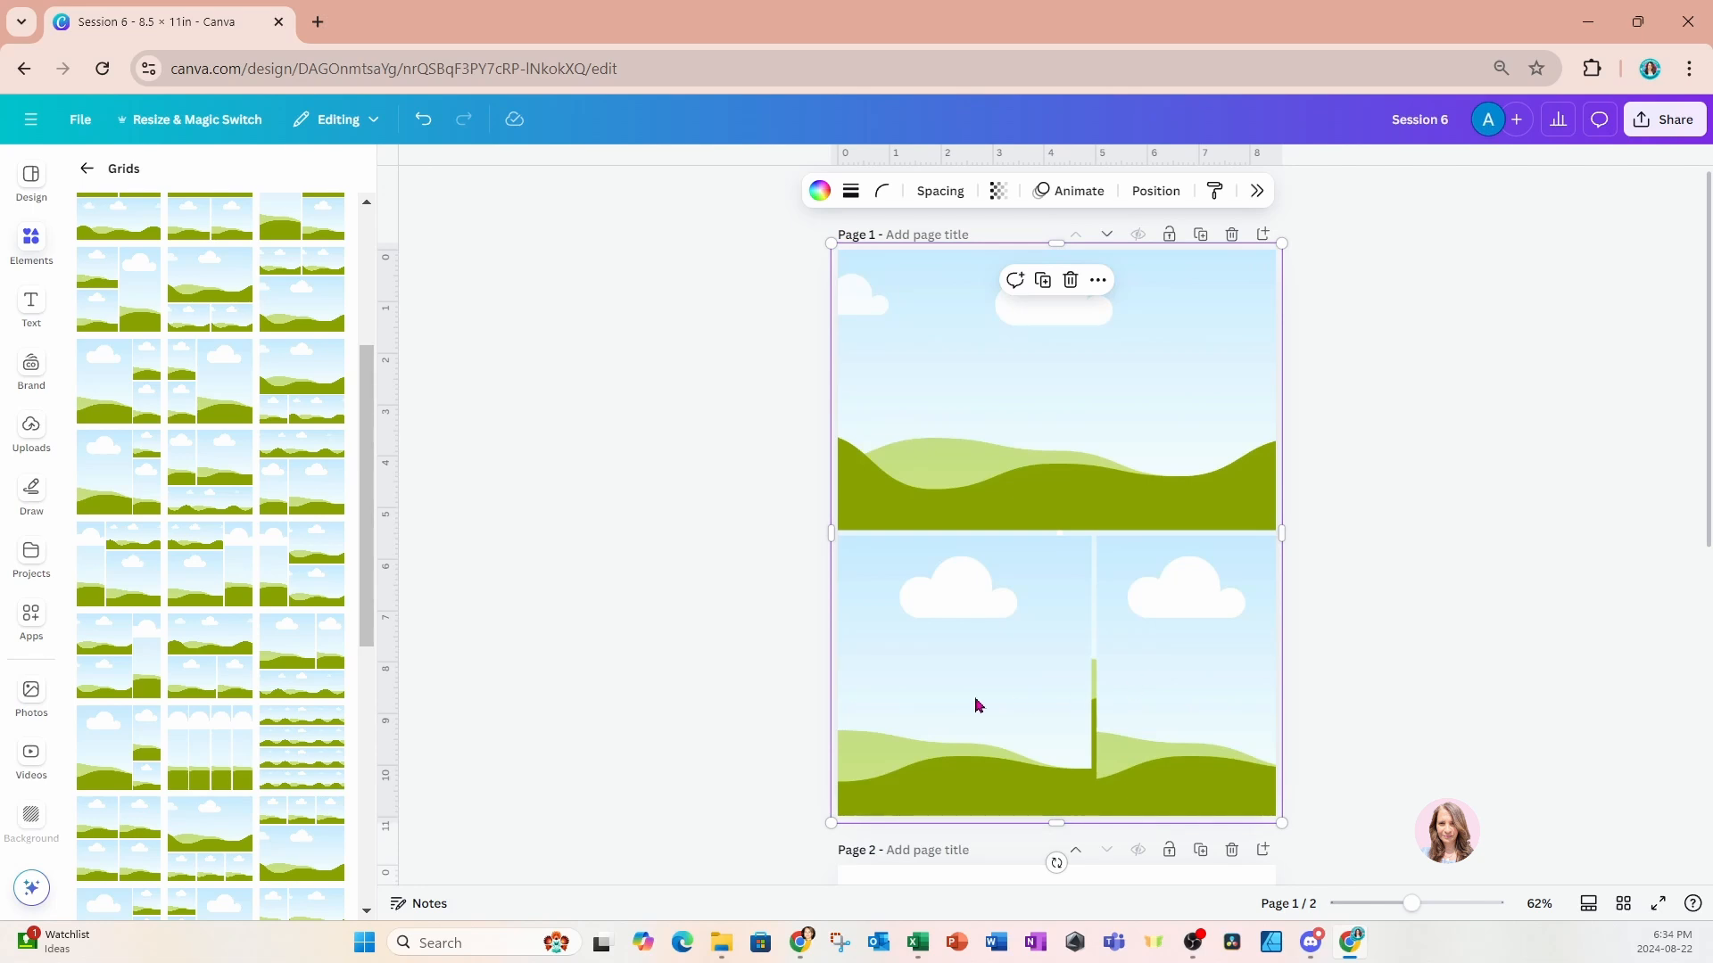
{"action": "scroll", "coordinate": [978, 705], "scroll_direction": "down", "scroll_amount": 5}
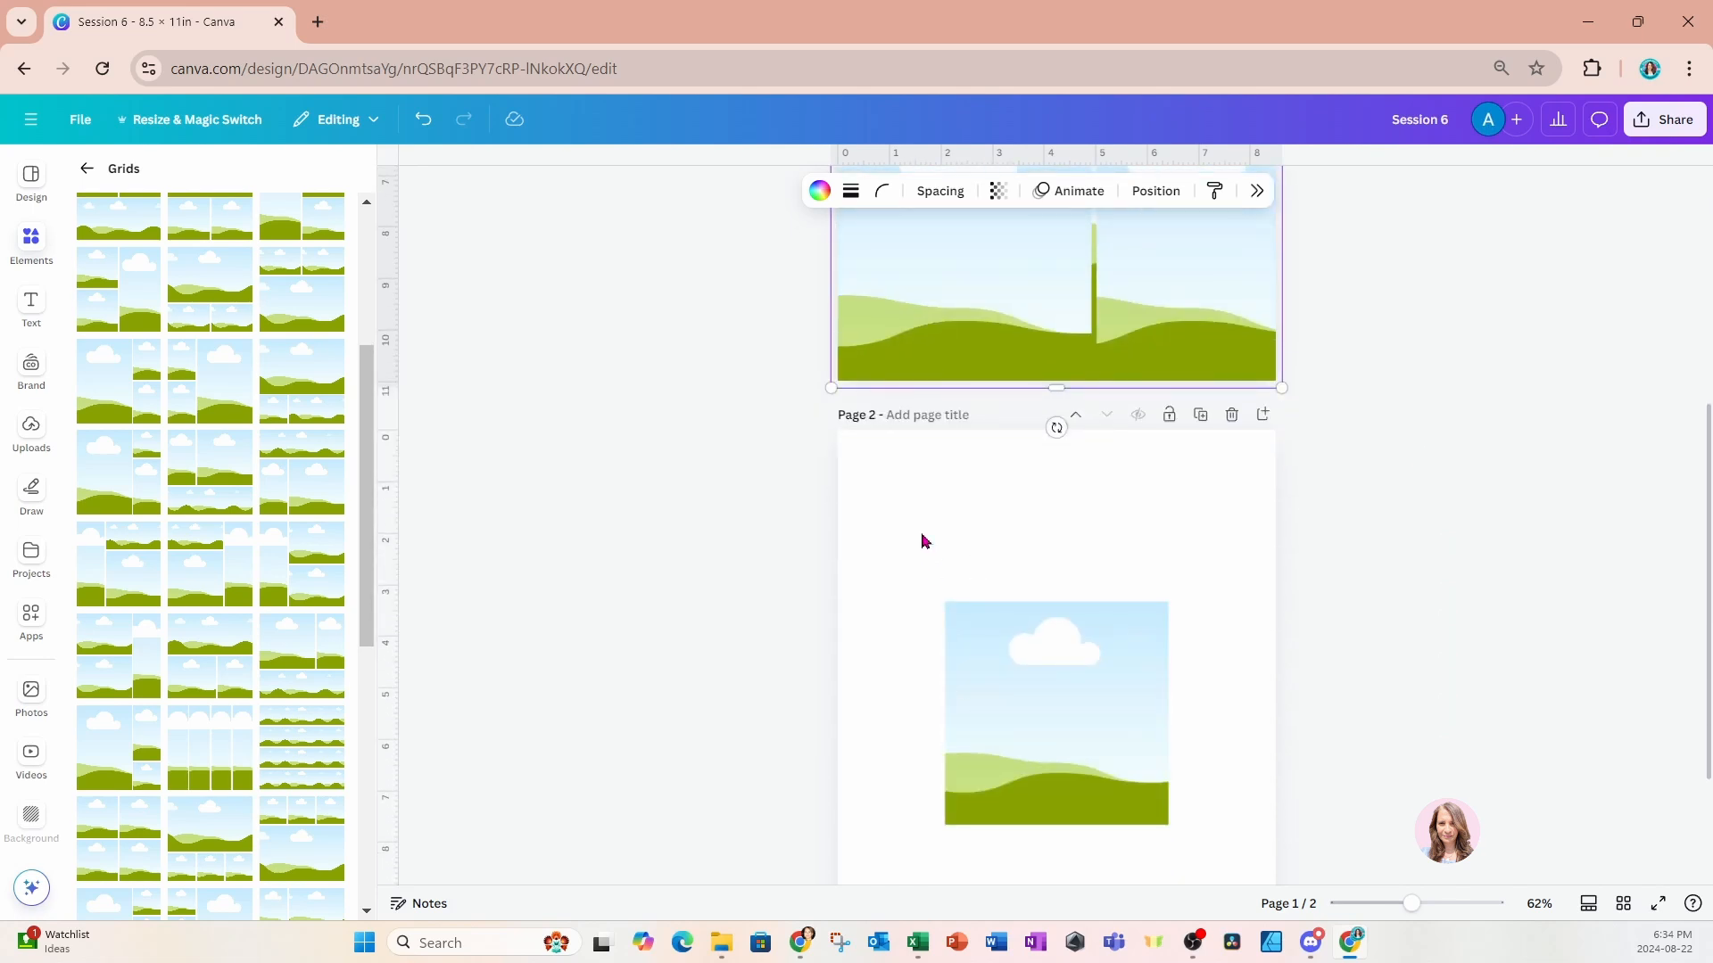
Add a square shape on page 1 and try placing it in the grid's wide upper cell.
{"action": "left_click", "coordinate": [87, 168]}
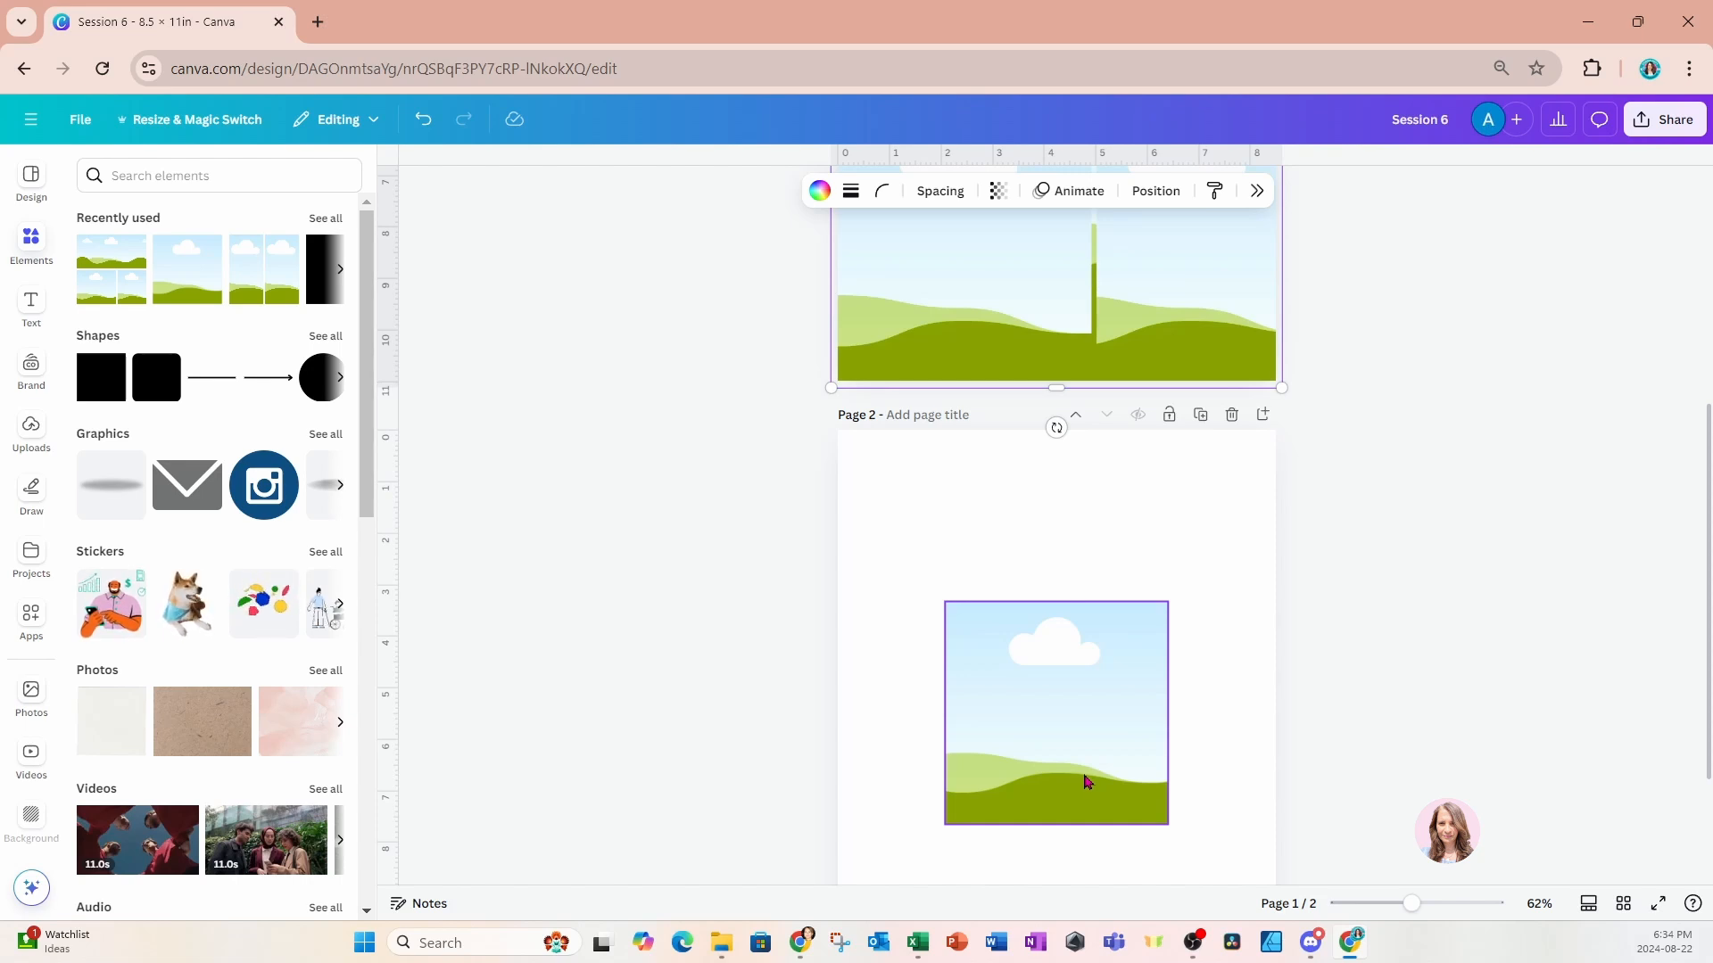
{"action": "scroll", "coordinate": [1087, 783], "scroll_direction": "up", "scroll_amount": 5}
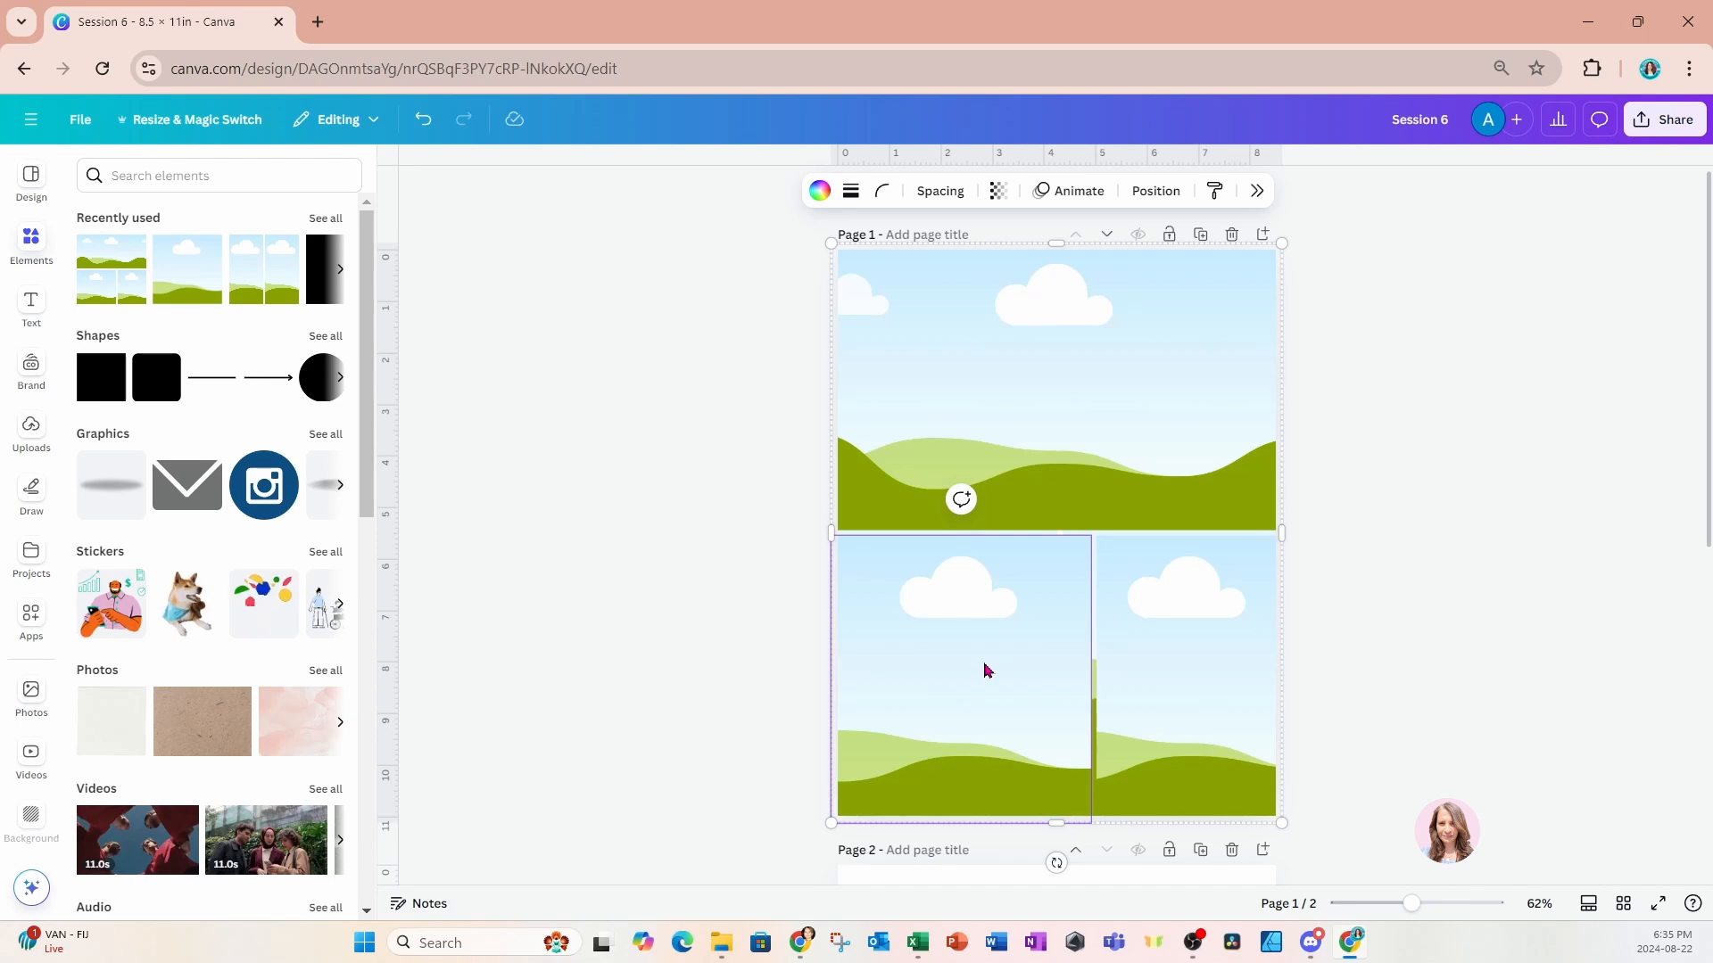
{"action": "key", "text": "Escape"}
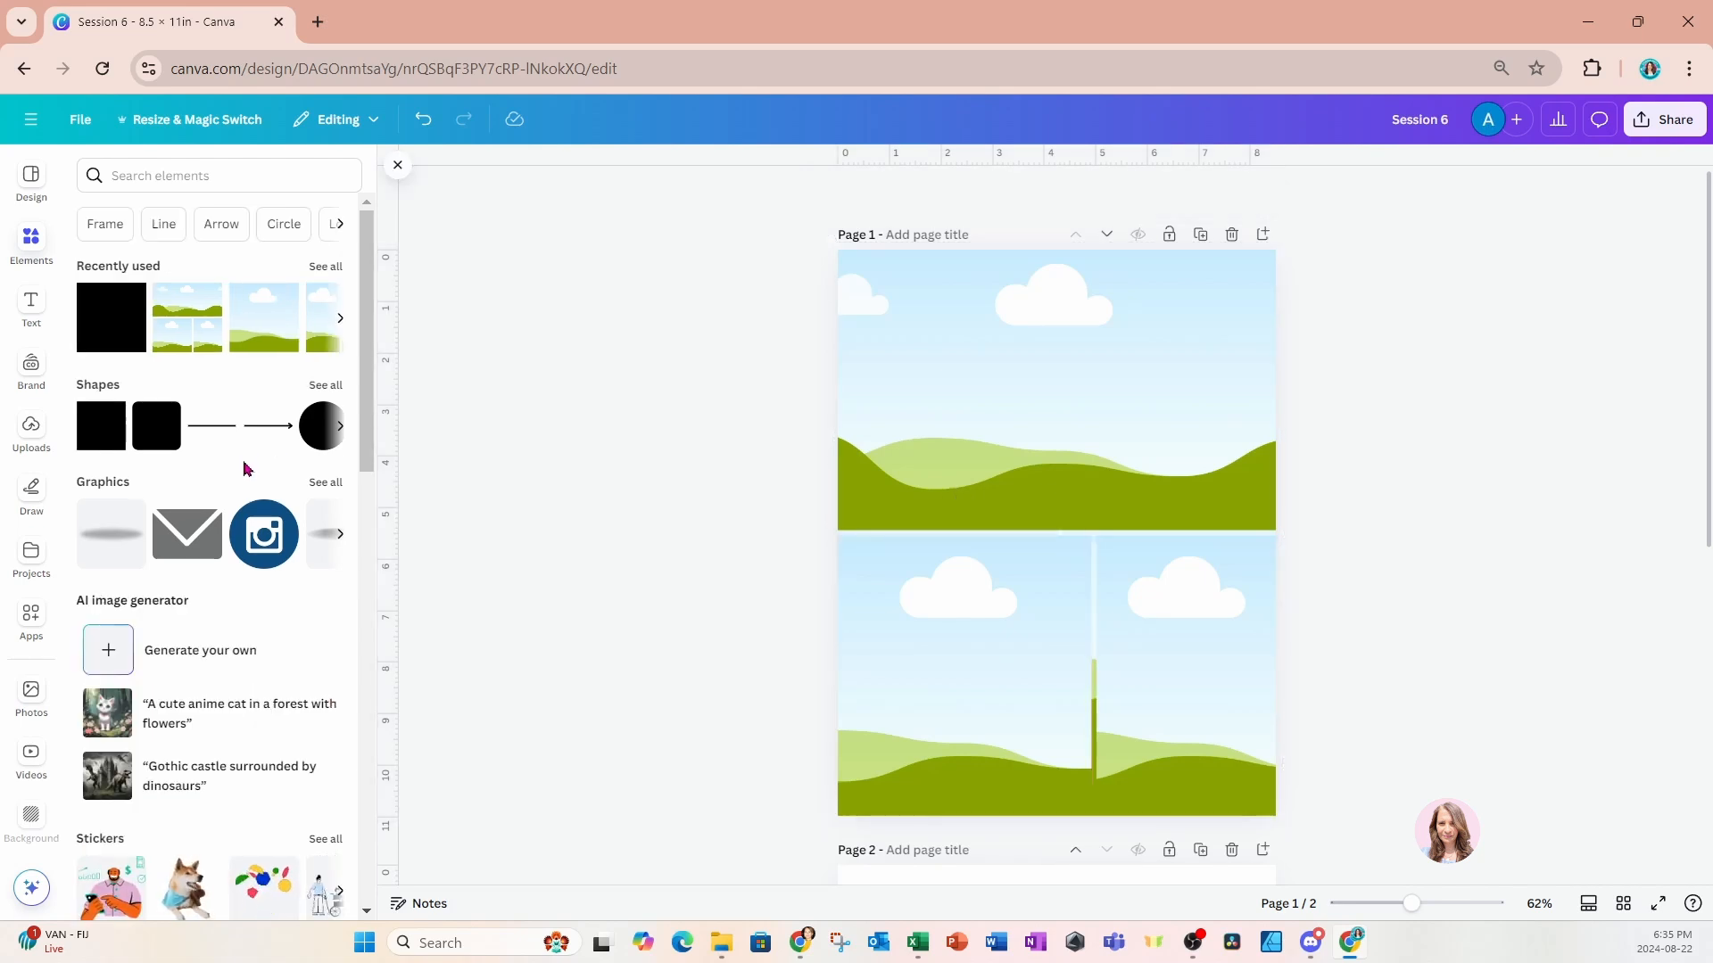
{"action": "left_click", "coordinate": [101, 425]}
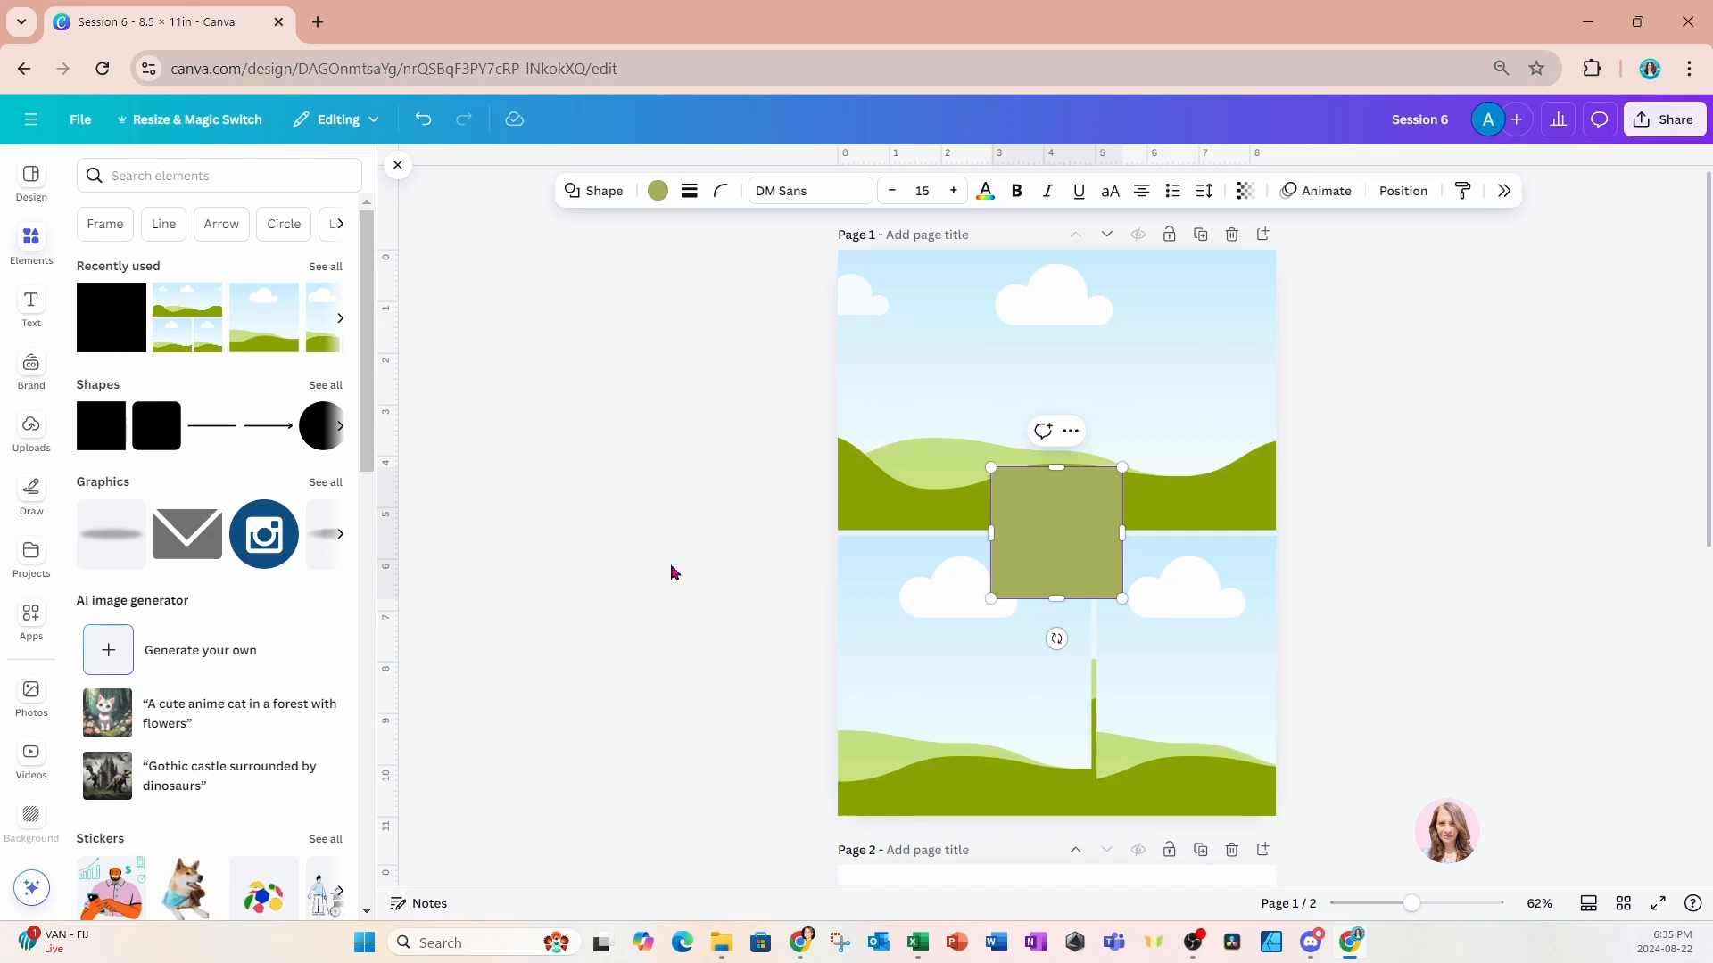
{"action": "left_click_drag", "start_coordinate": [1035, 580], "coordinate": [988, 429]}
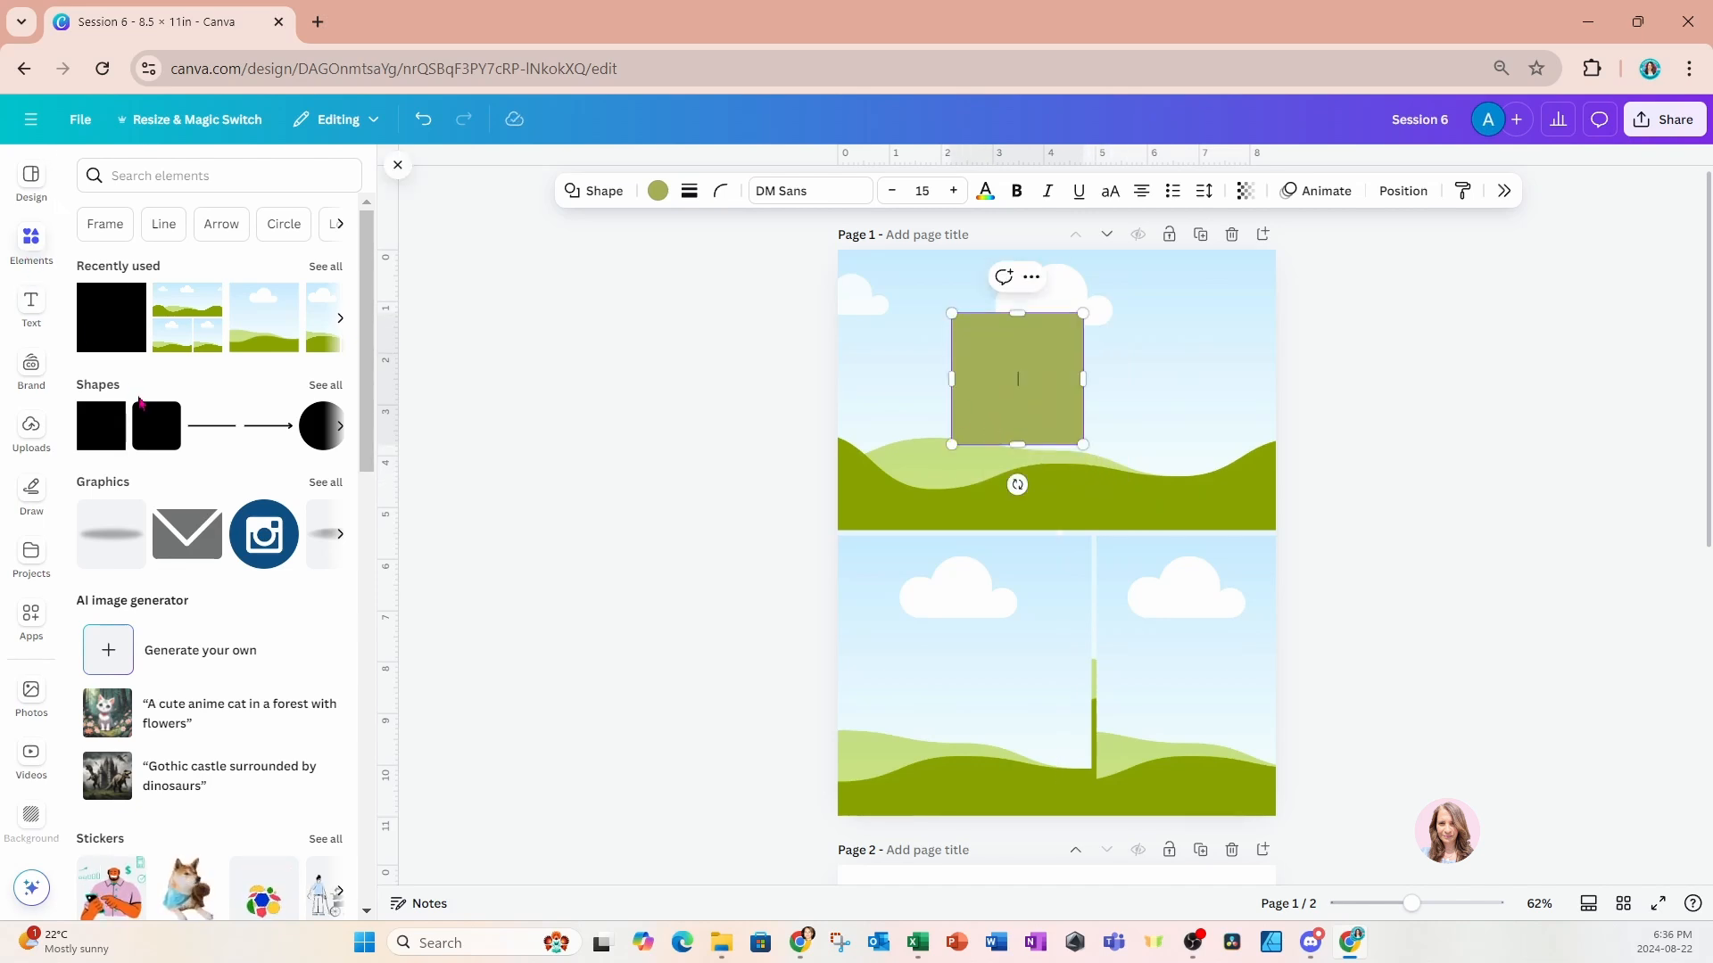
Add the pink watercolor photo and fill the grid's lower-left cell with it.
{"action": "scroll", "coordinate": [140, 403], "scroll_direction": "down", "scroll_amount": 5}
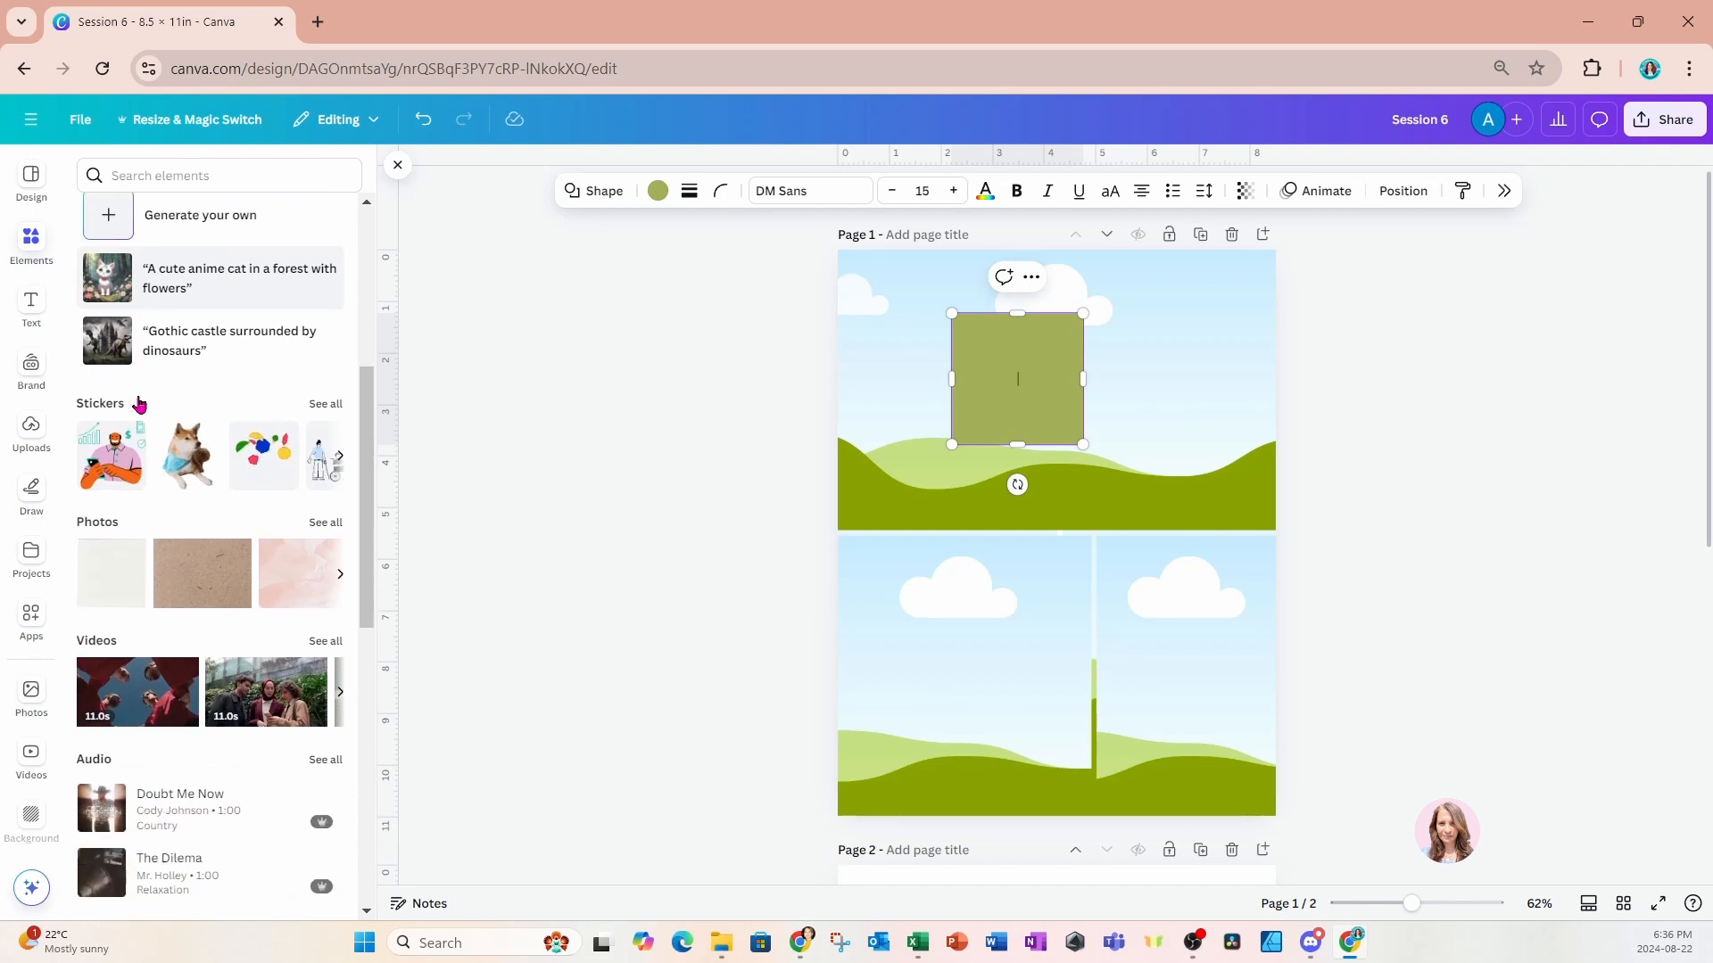
{"action": "left_click", "coordinate": [266, 586]}
{"action": "left_click_drag", "start_coordinate": [990, 585], "coordinate": [982, 641]}
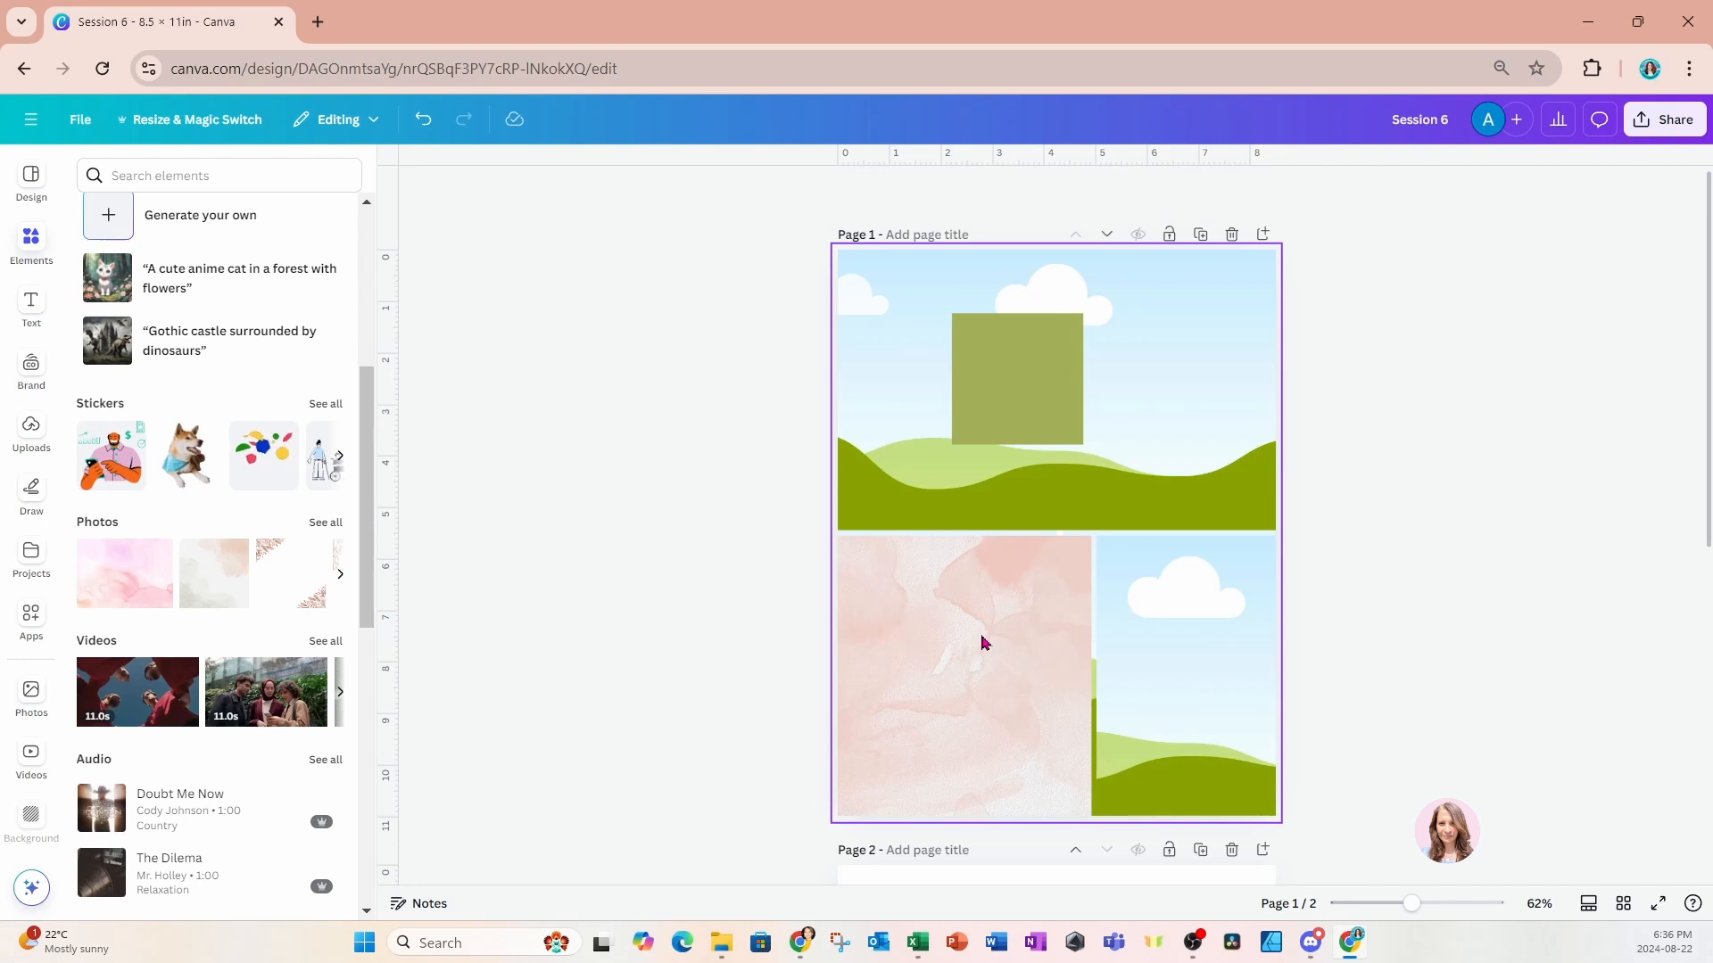
Delete the green square and the three-cell grid from page 1.
{"action": "left_click", "coordinate": [1031, 390]}
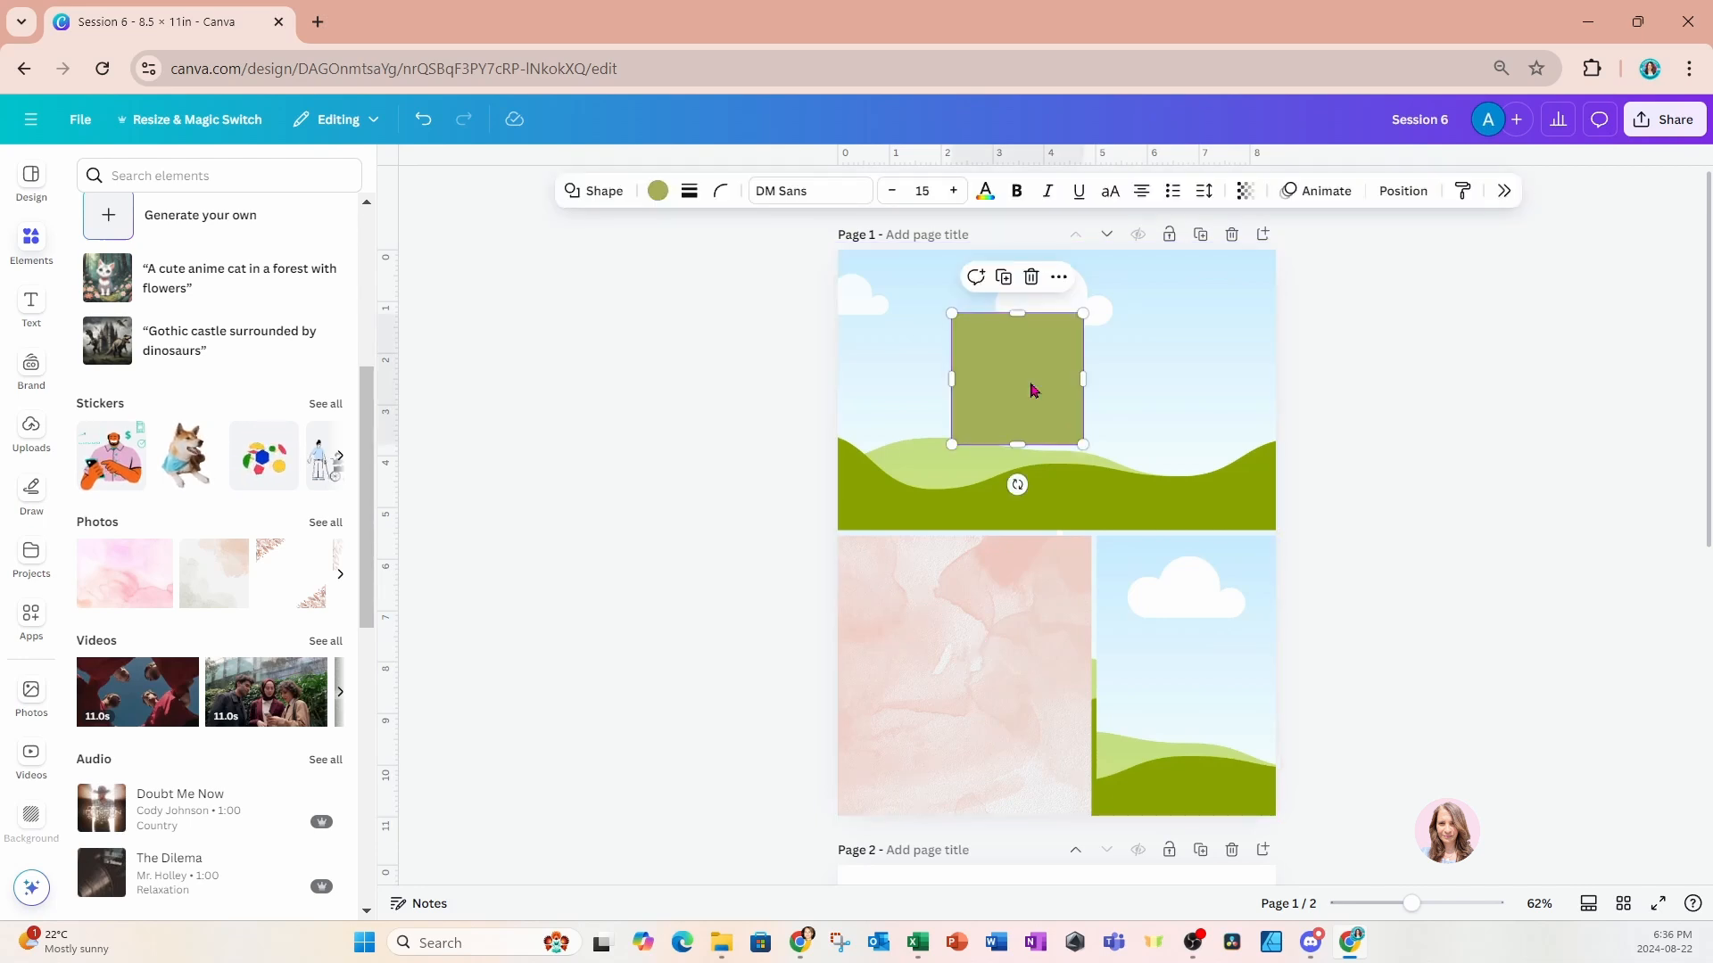
{"action": "key", "text": "Delete"}
{"action": "left_click", "coordinate": [1031, 389]}
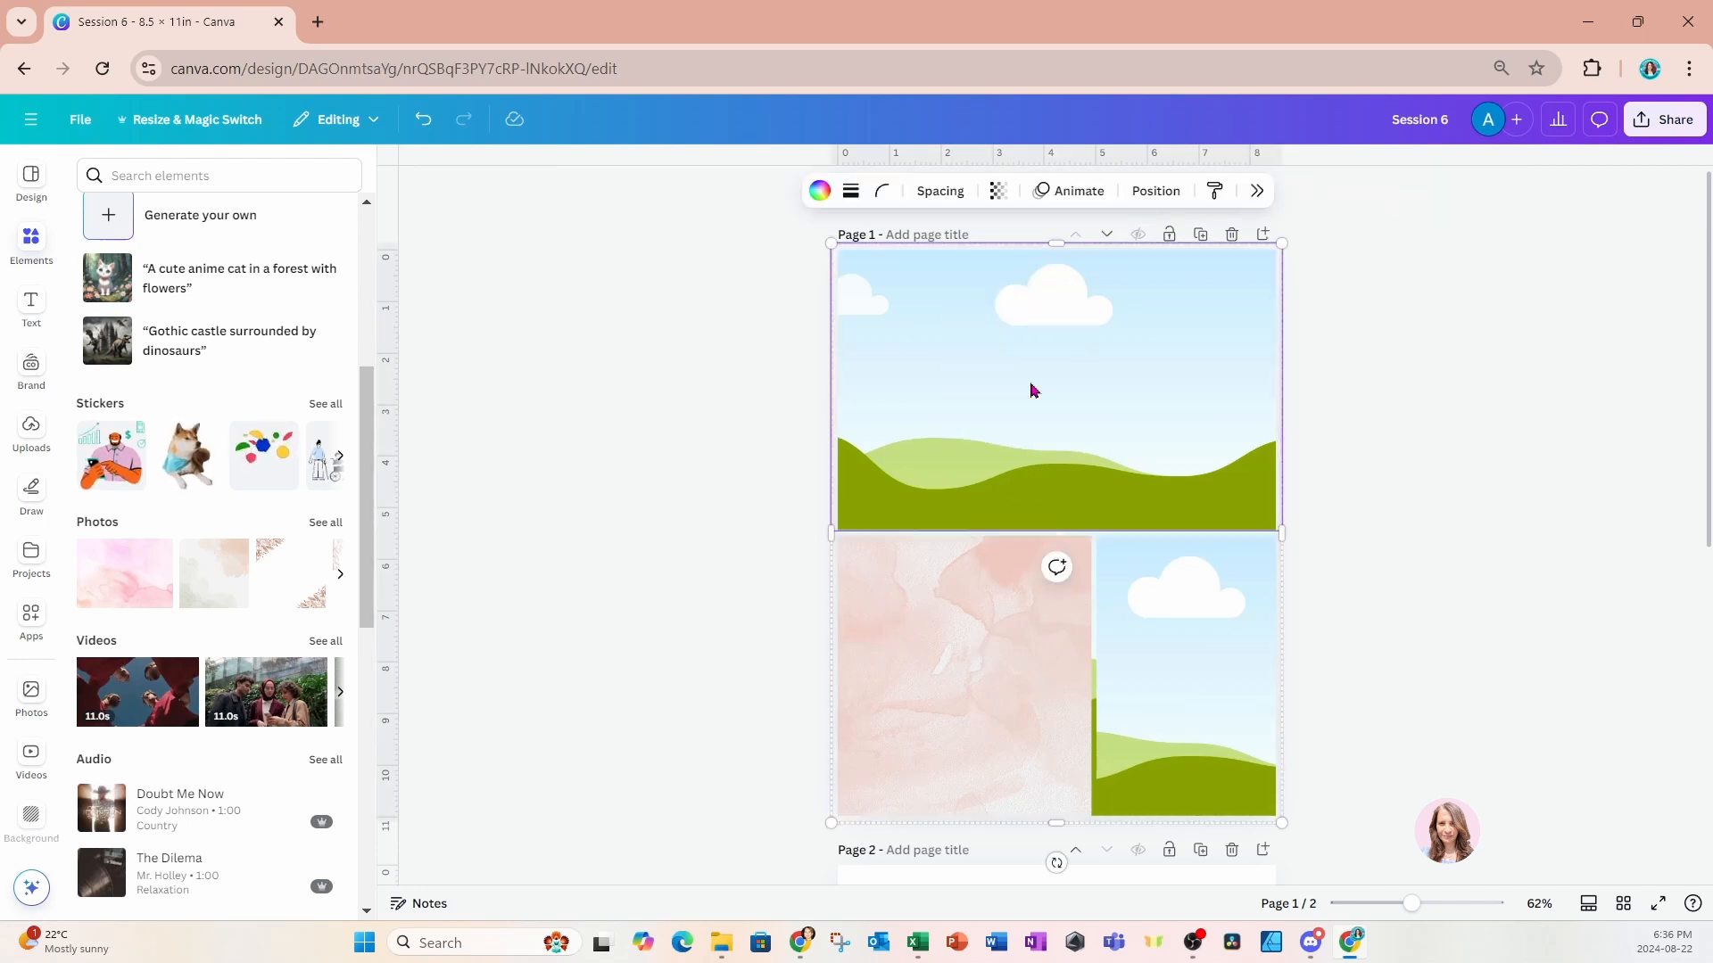
{"action": "key", "text": "Delete"}
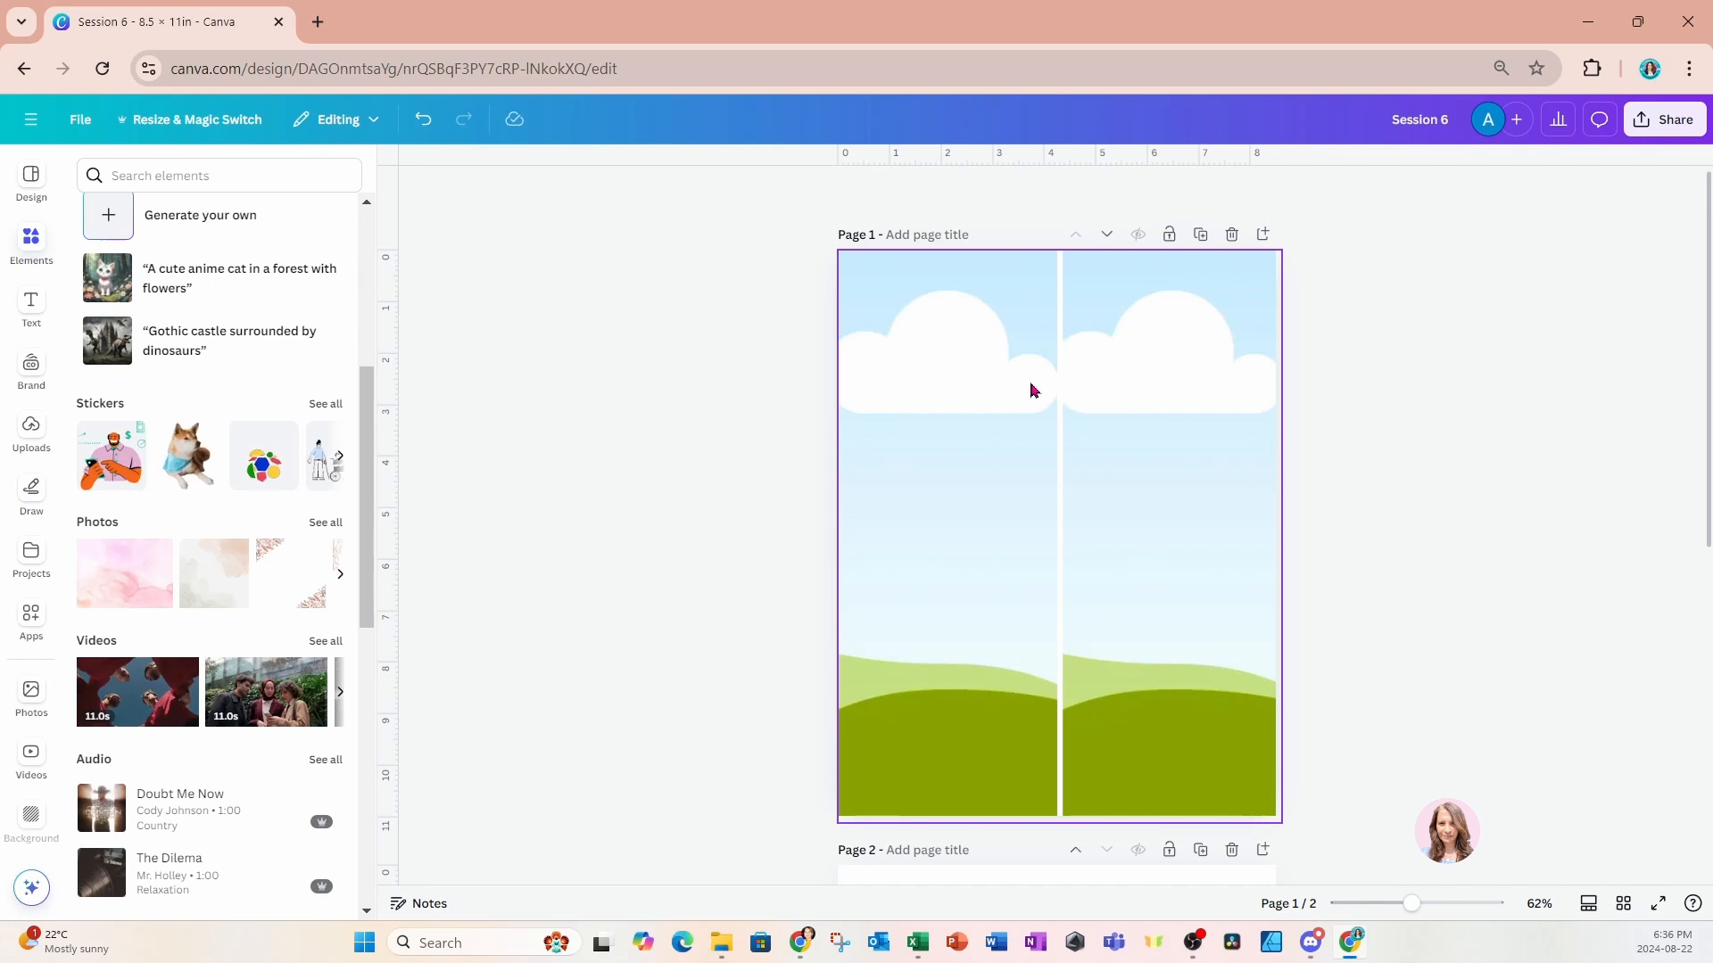
Fill both cells of the two-column grid with the dark gray default solid color.
{"action": "left_click", "coordinate": [976, 437]}
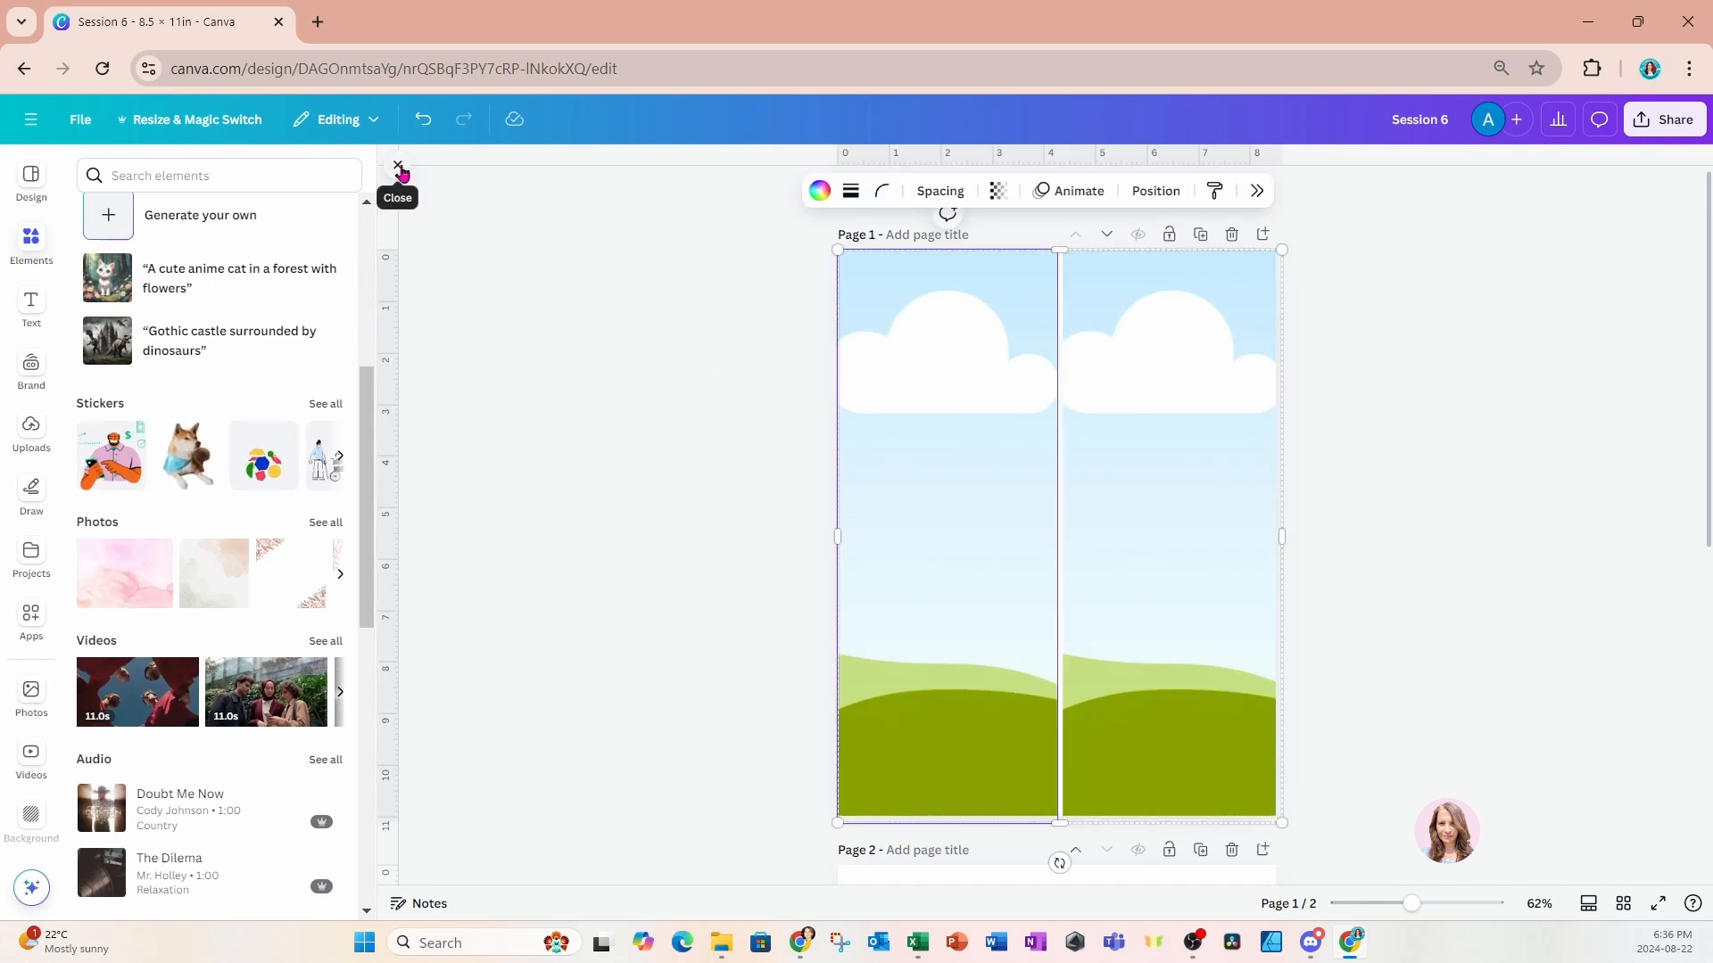
{"action": "left_click", "coordinate": [398, 168]}
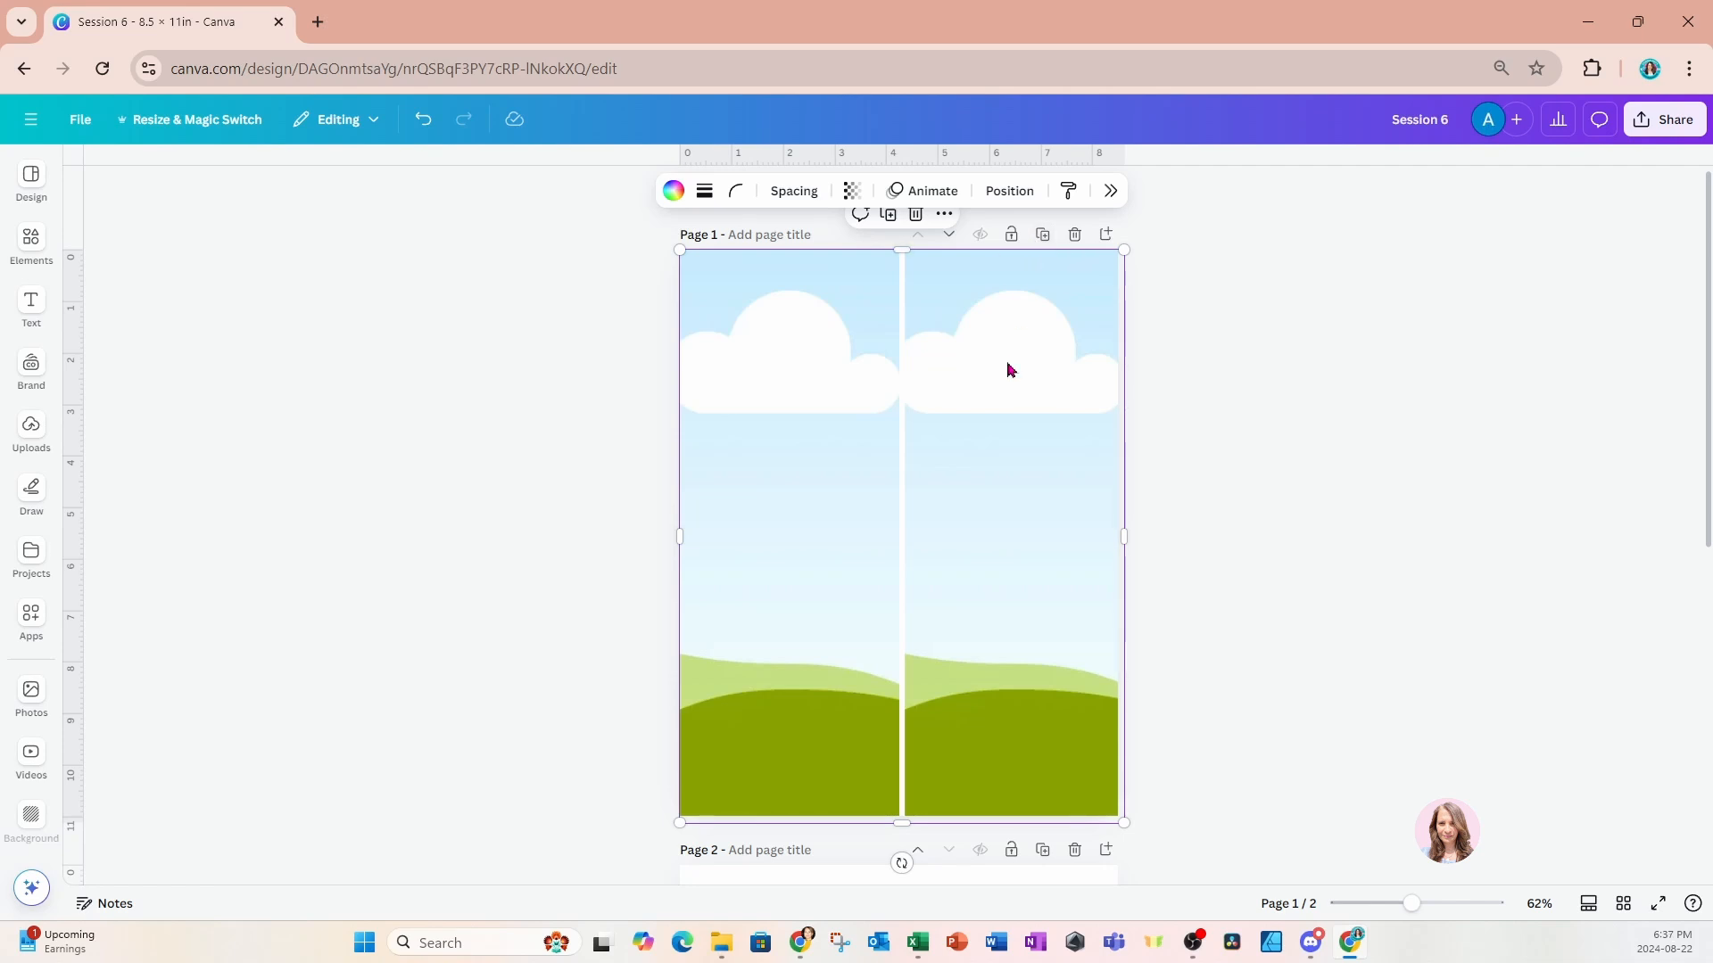
{"action": "left_click", "coordinate": [674, 193]}
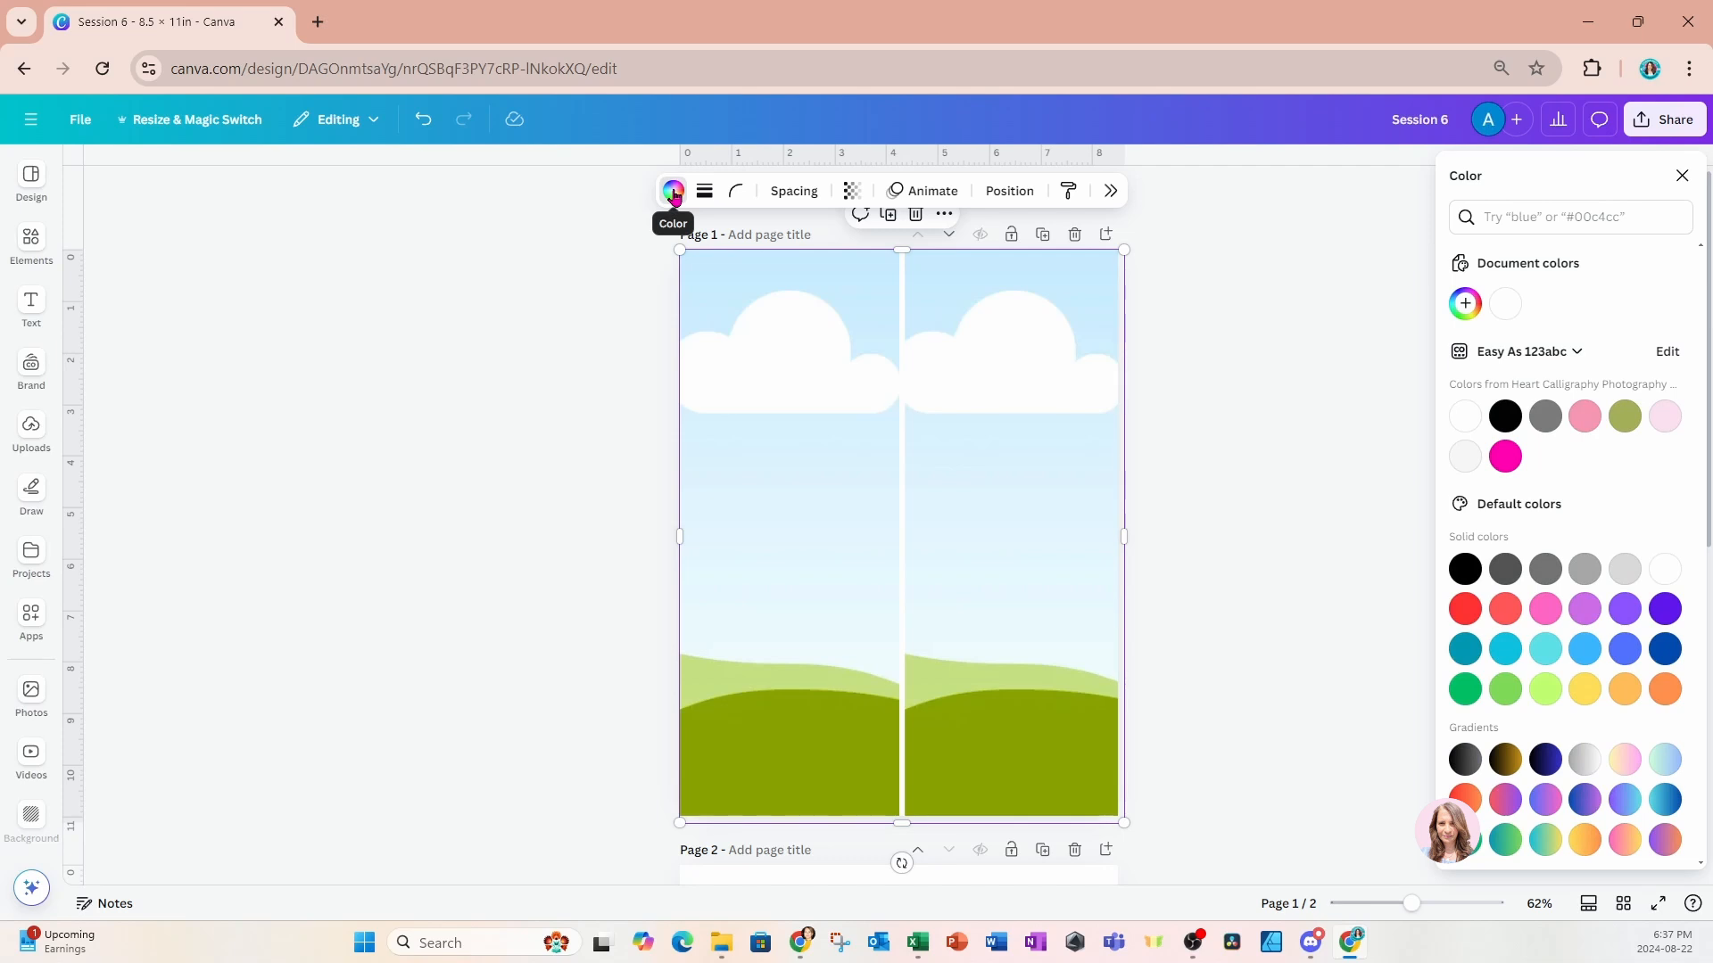
{"action": "left_click", "coordinate": [1505, 569]}
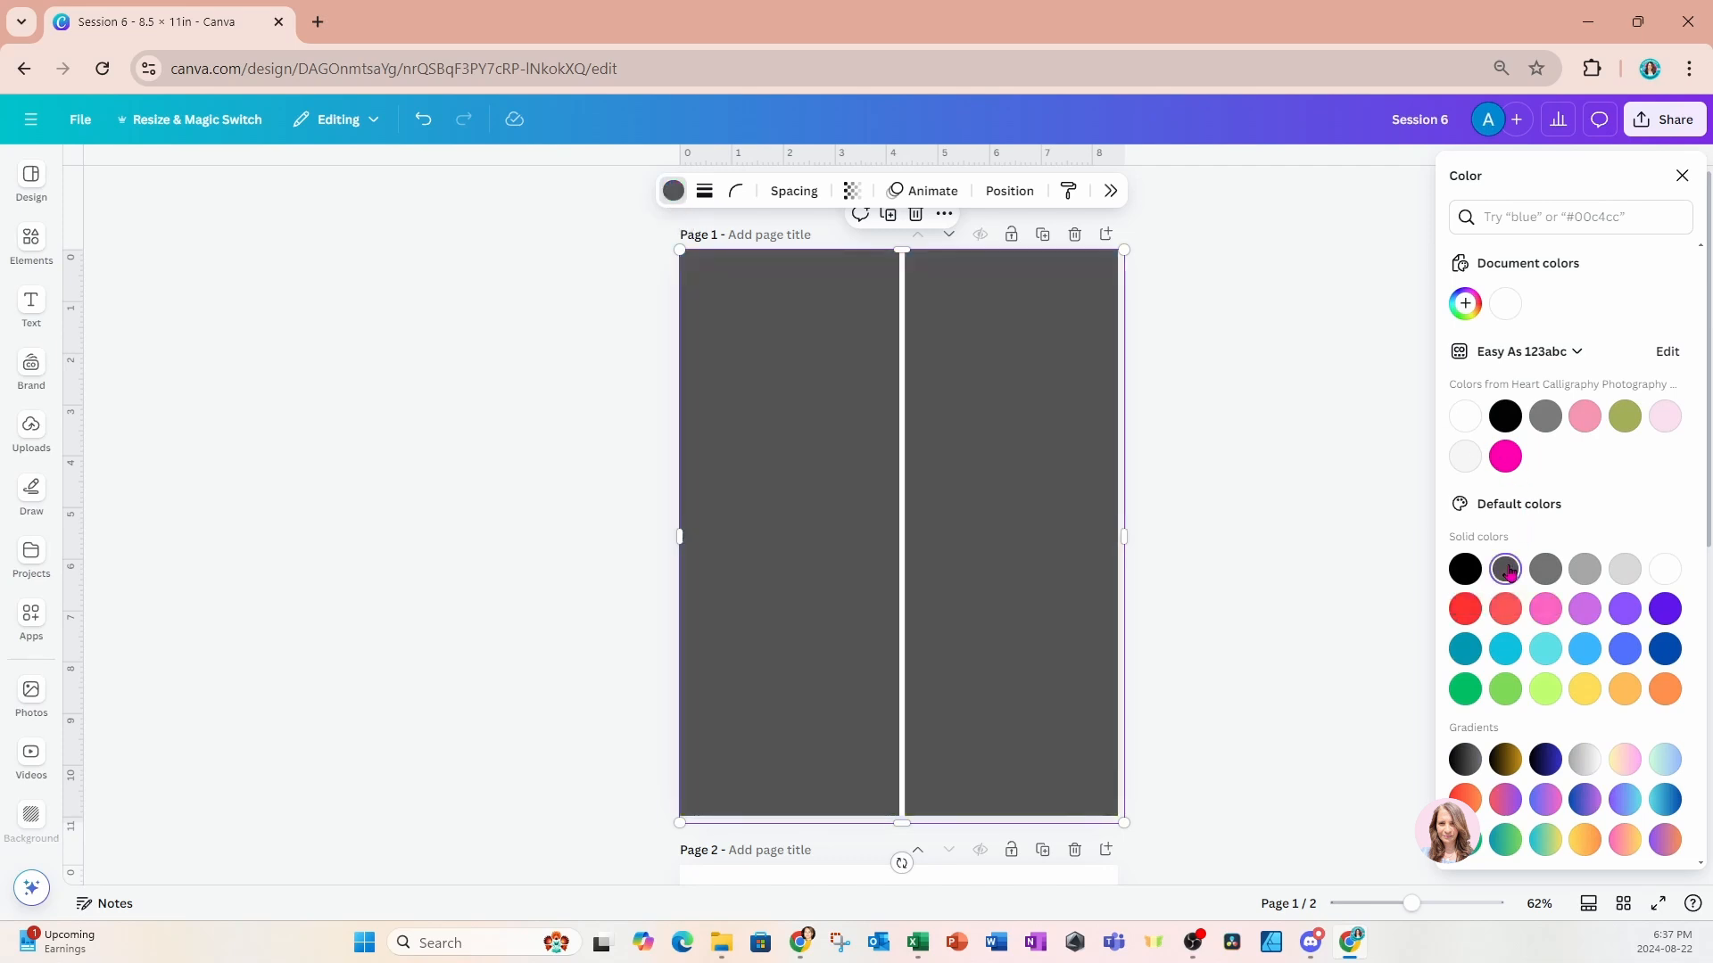
Give the grid cells a solid border of weight 4 and set their corner rounding to 31.
{"action": "left_click", "coordinate": [704, 191]}
{"action": "left_click", "coordinate": [659, 247]}
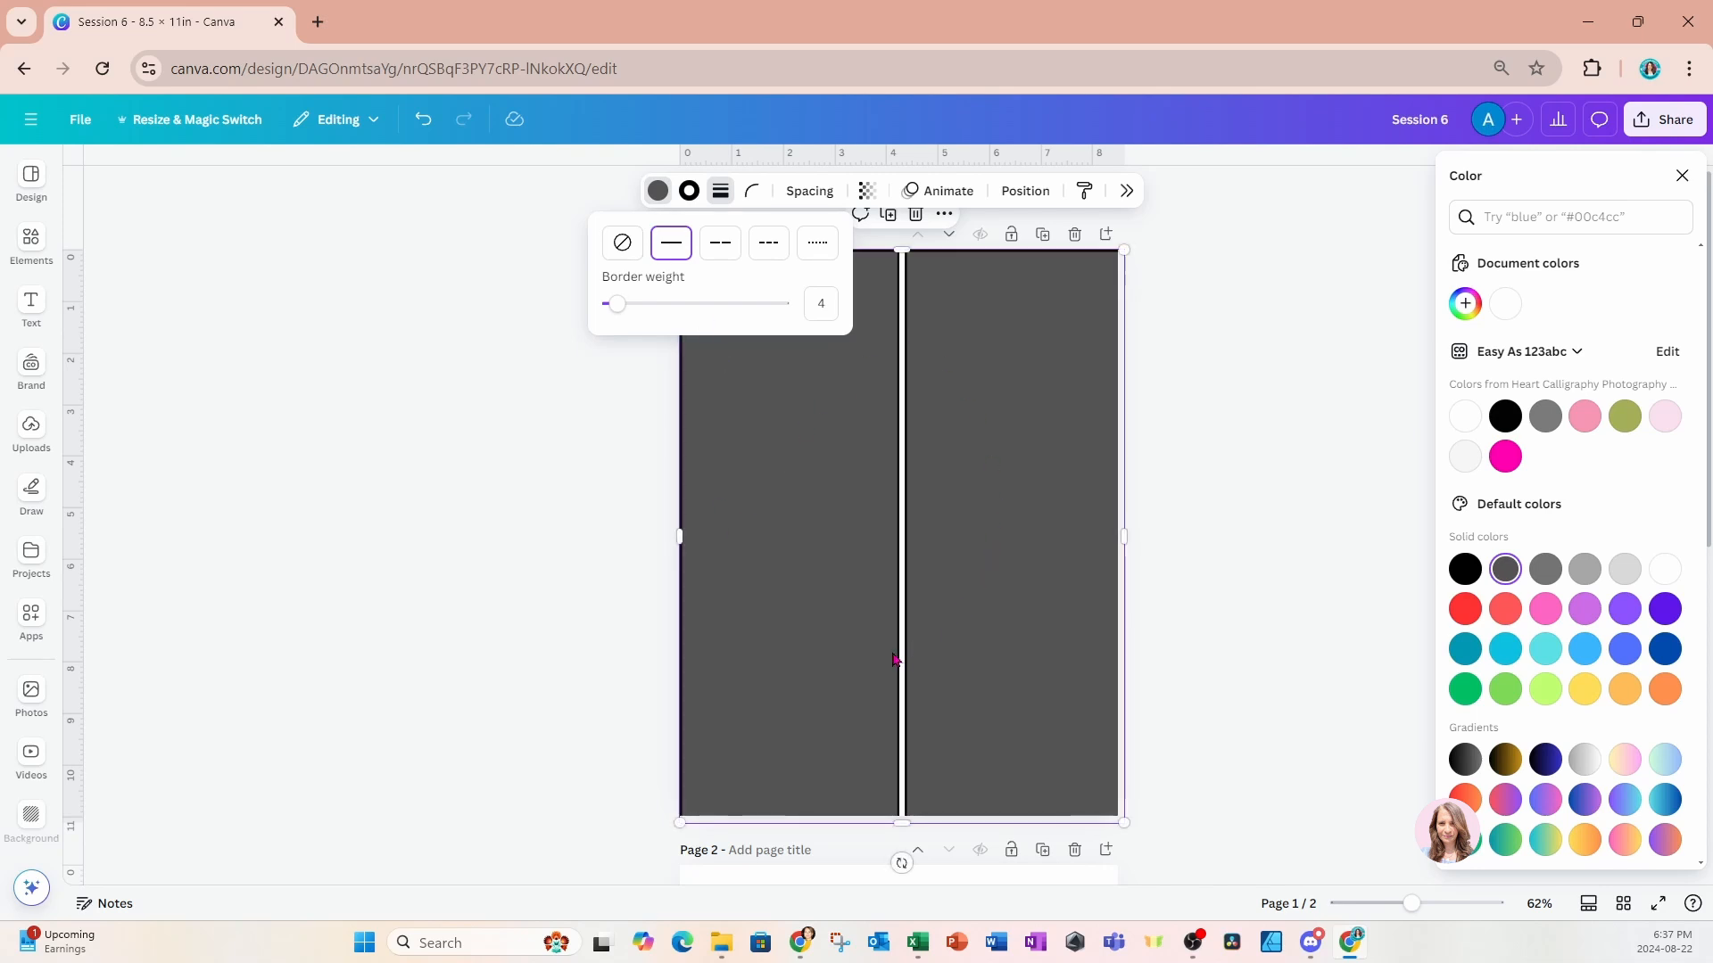
{"action": "left_click", "coordinate": [751, 194]}
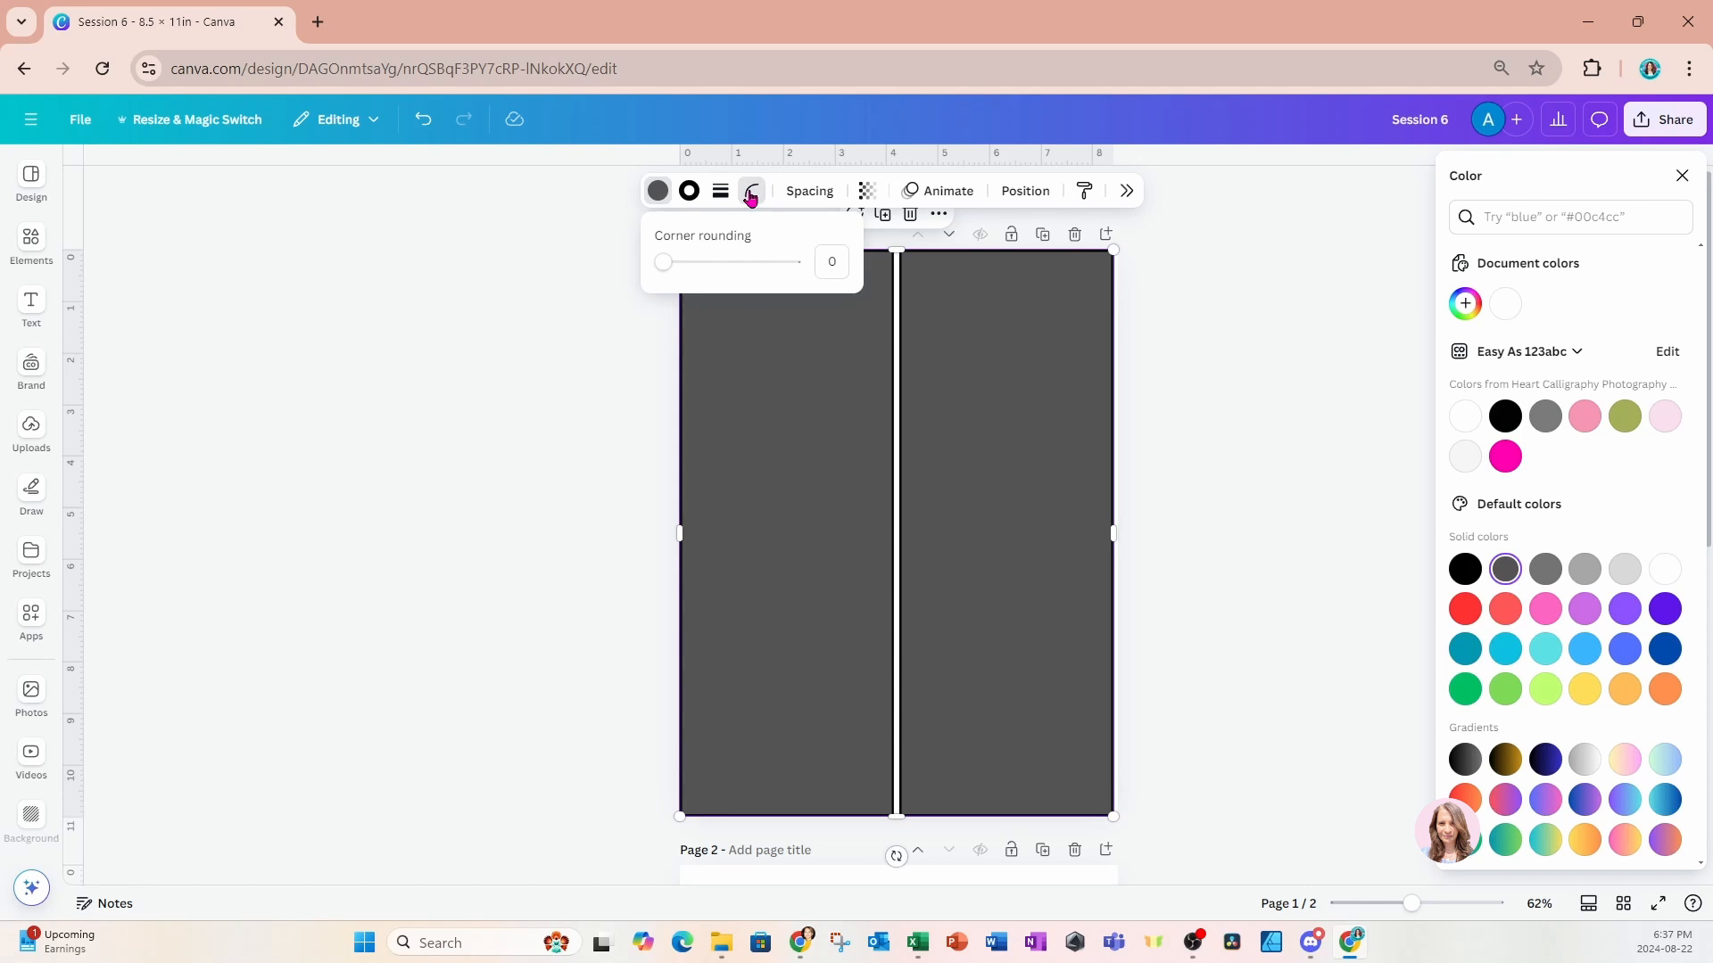
{"action": "left_click_drag", "start_coordinate": [663, 264], "coordinate": [705, 269]}
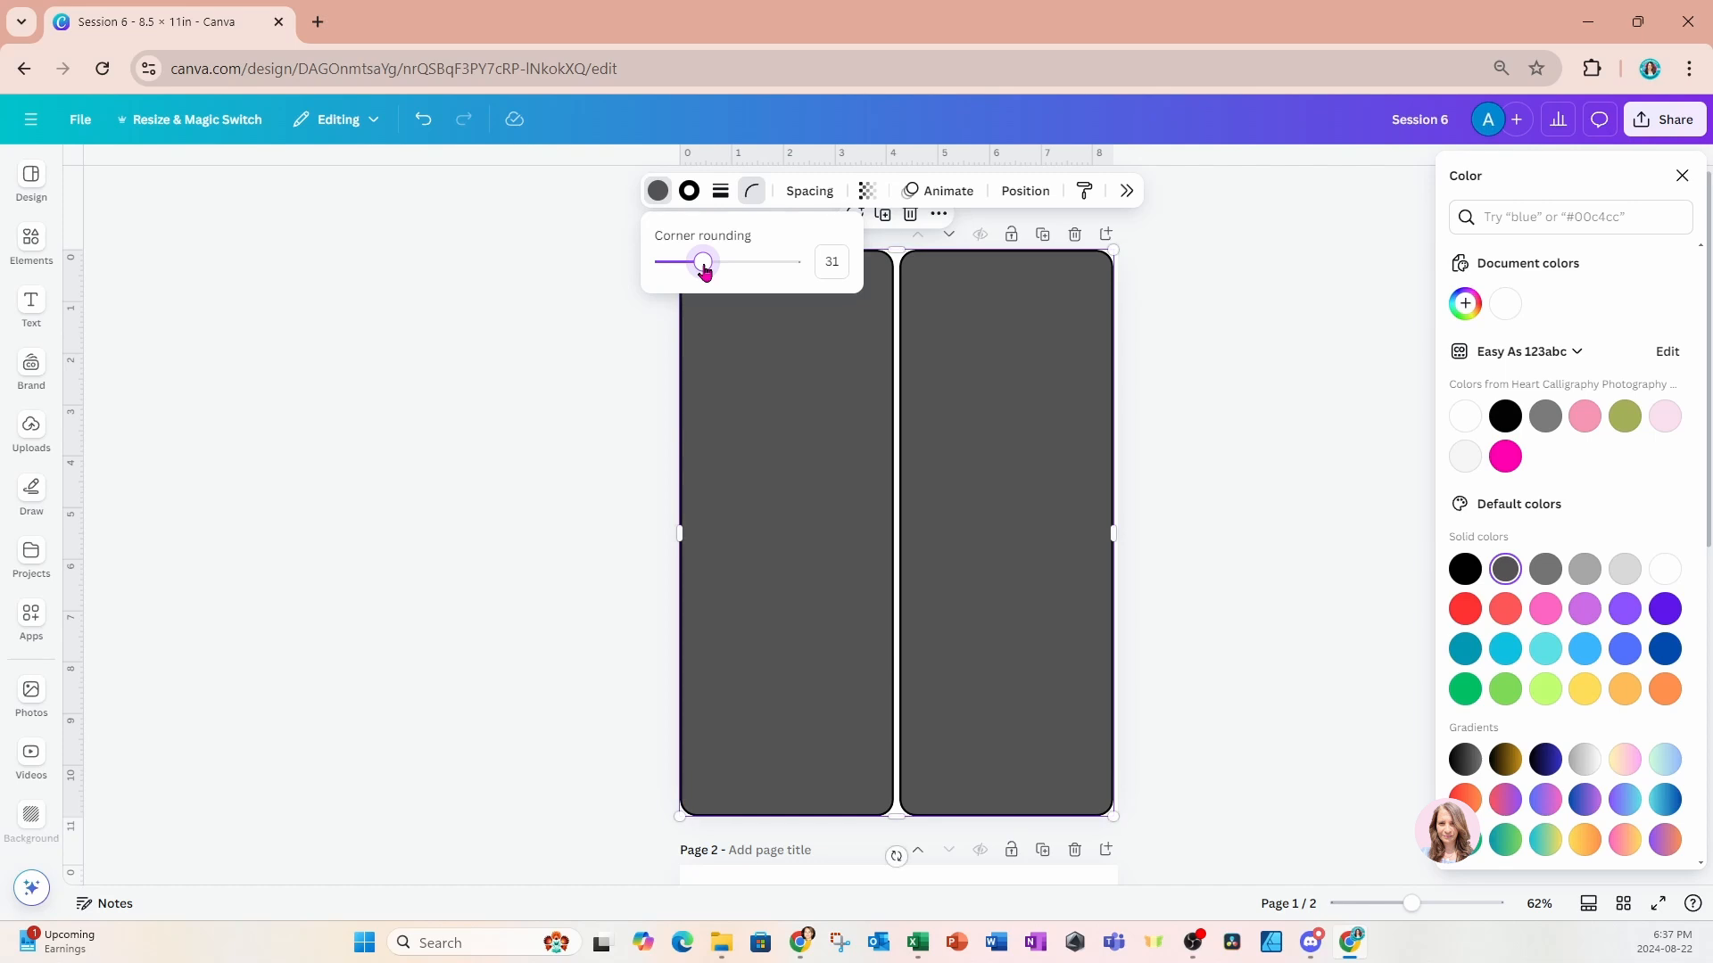
Set the two-column grid's spacing to 17 and its transparency to 75.
{"action": "left_click", "coordinate": [802, 197]}
{"action": "left_click", "coordinate": [802, 197]}
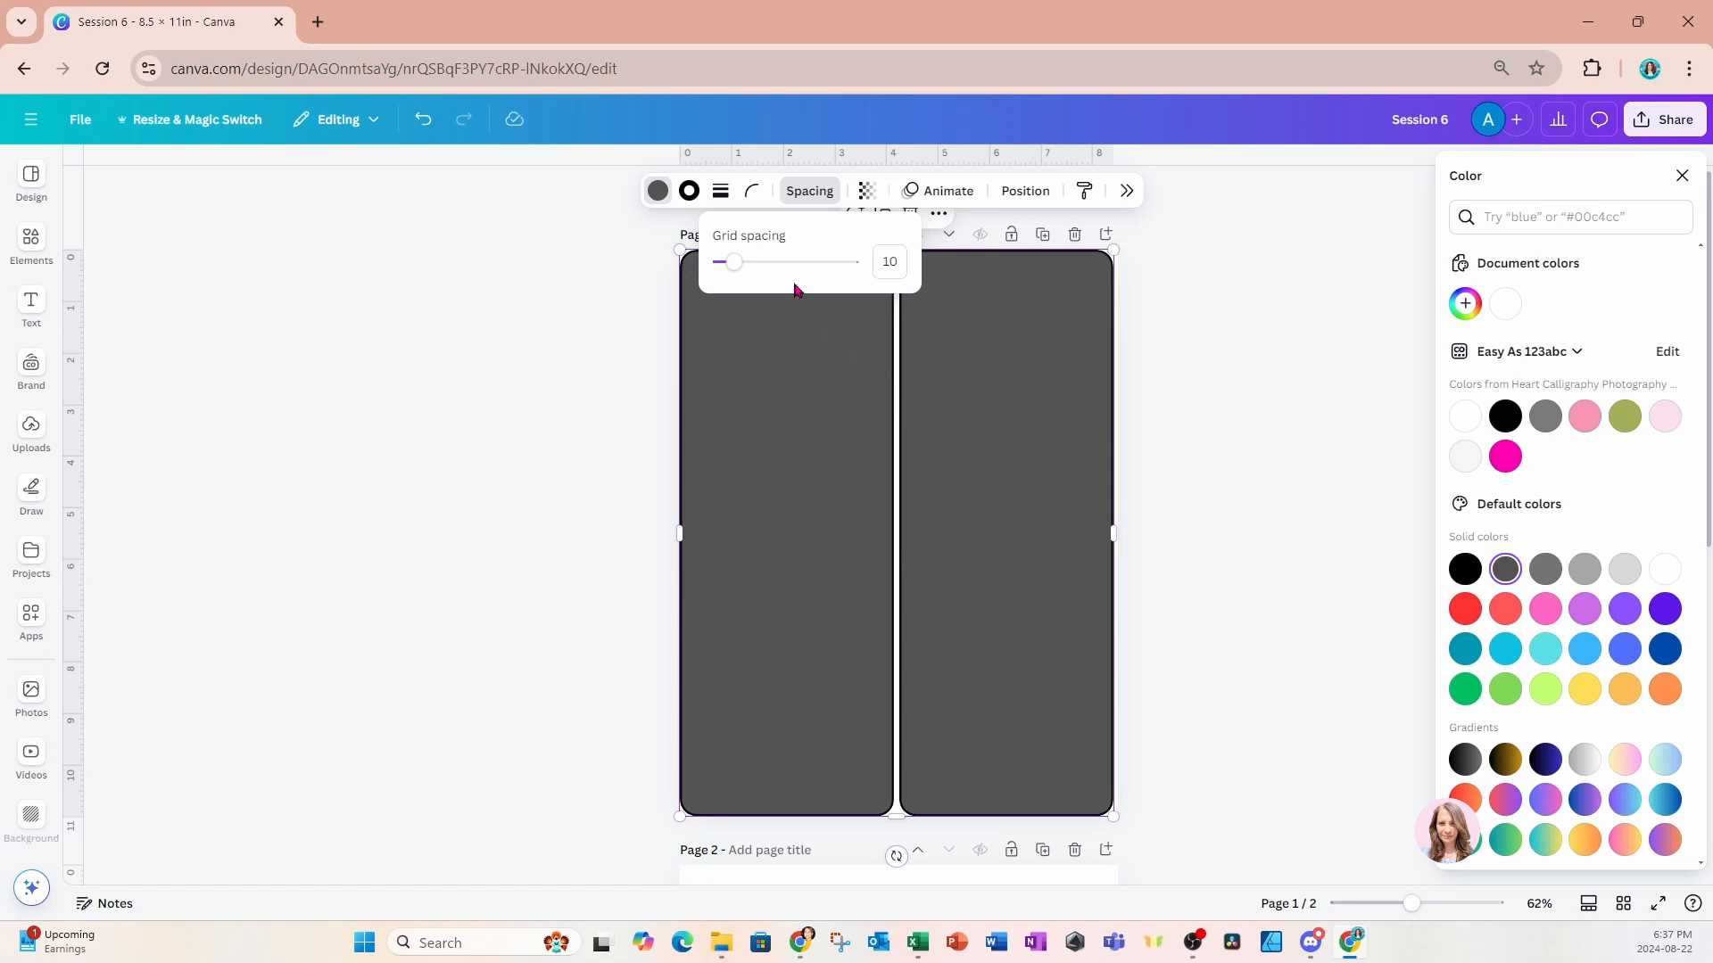
{"action": "mouse_move", "coordinate": [734, 267]}
{"action": "left_mouse_down"}
{"action": "mouse_move", "coordinate": [800, 271]}
{"action": "mouse_move", "coordinate": [719, 270]}
{"action": "mouse_move", "coordinate": [745, 275]}
{"action": "left_mouse_up"}
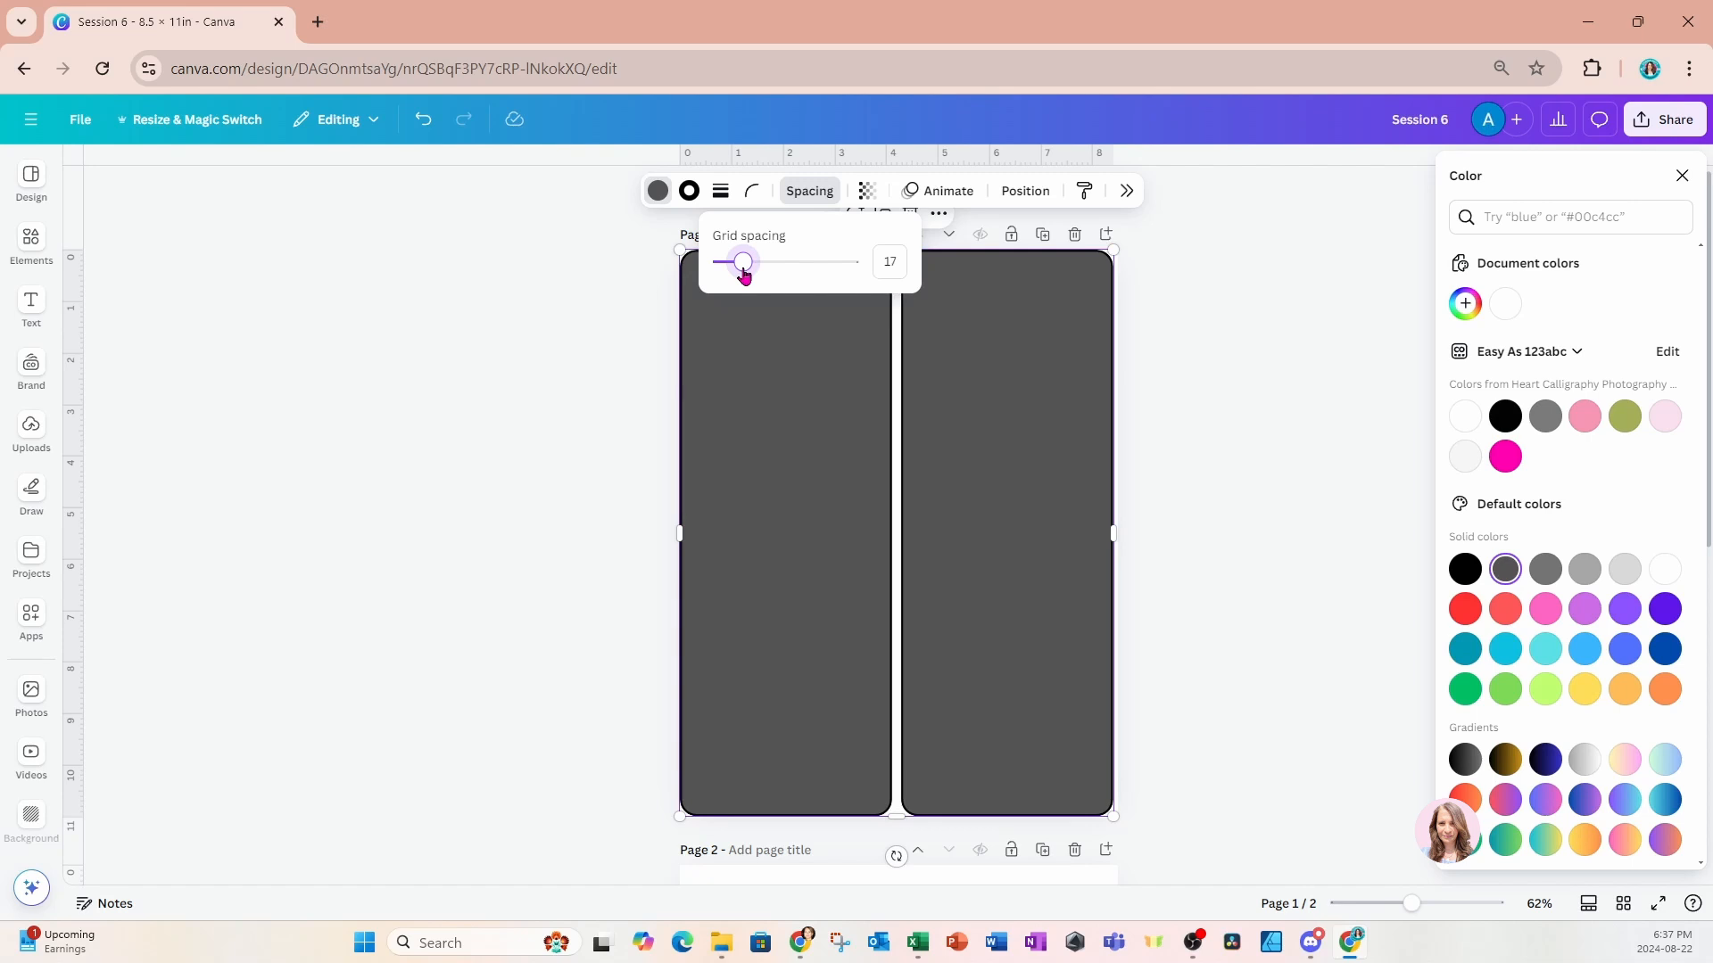
{"action": "left_click", "coordinate": [866, 191]}
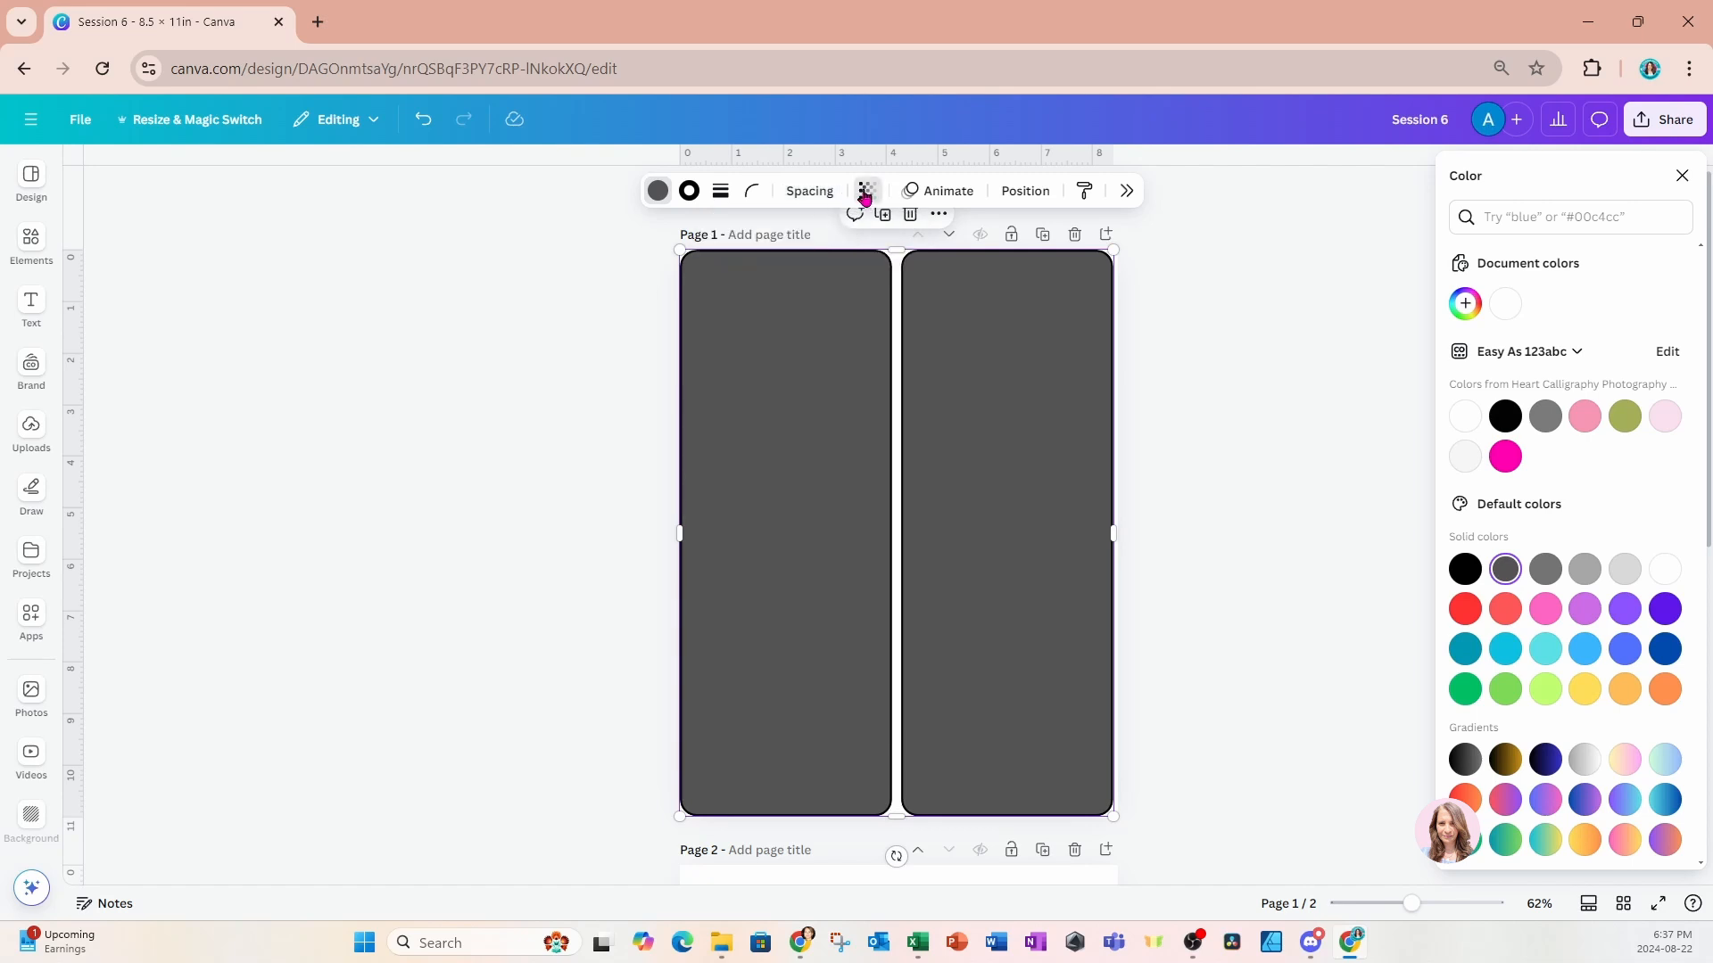
{"action": "mouse_move", "coordinate": [907, 262]}
{"action": "left_mouse_down"}
{"action": "mouse_move", "coordinate": [852, 267]}
{"action": "mouse_move", "coordinate": [878, 270]}
{"action": "left_mouse_up"}
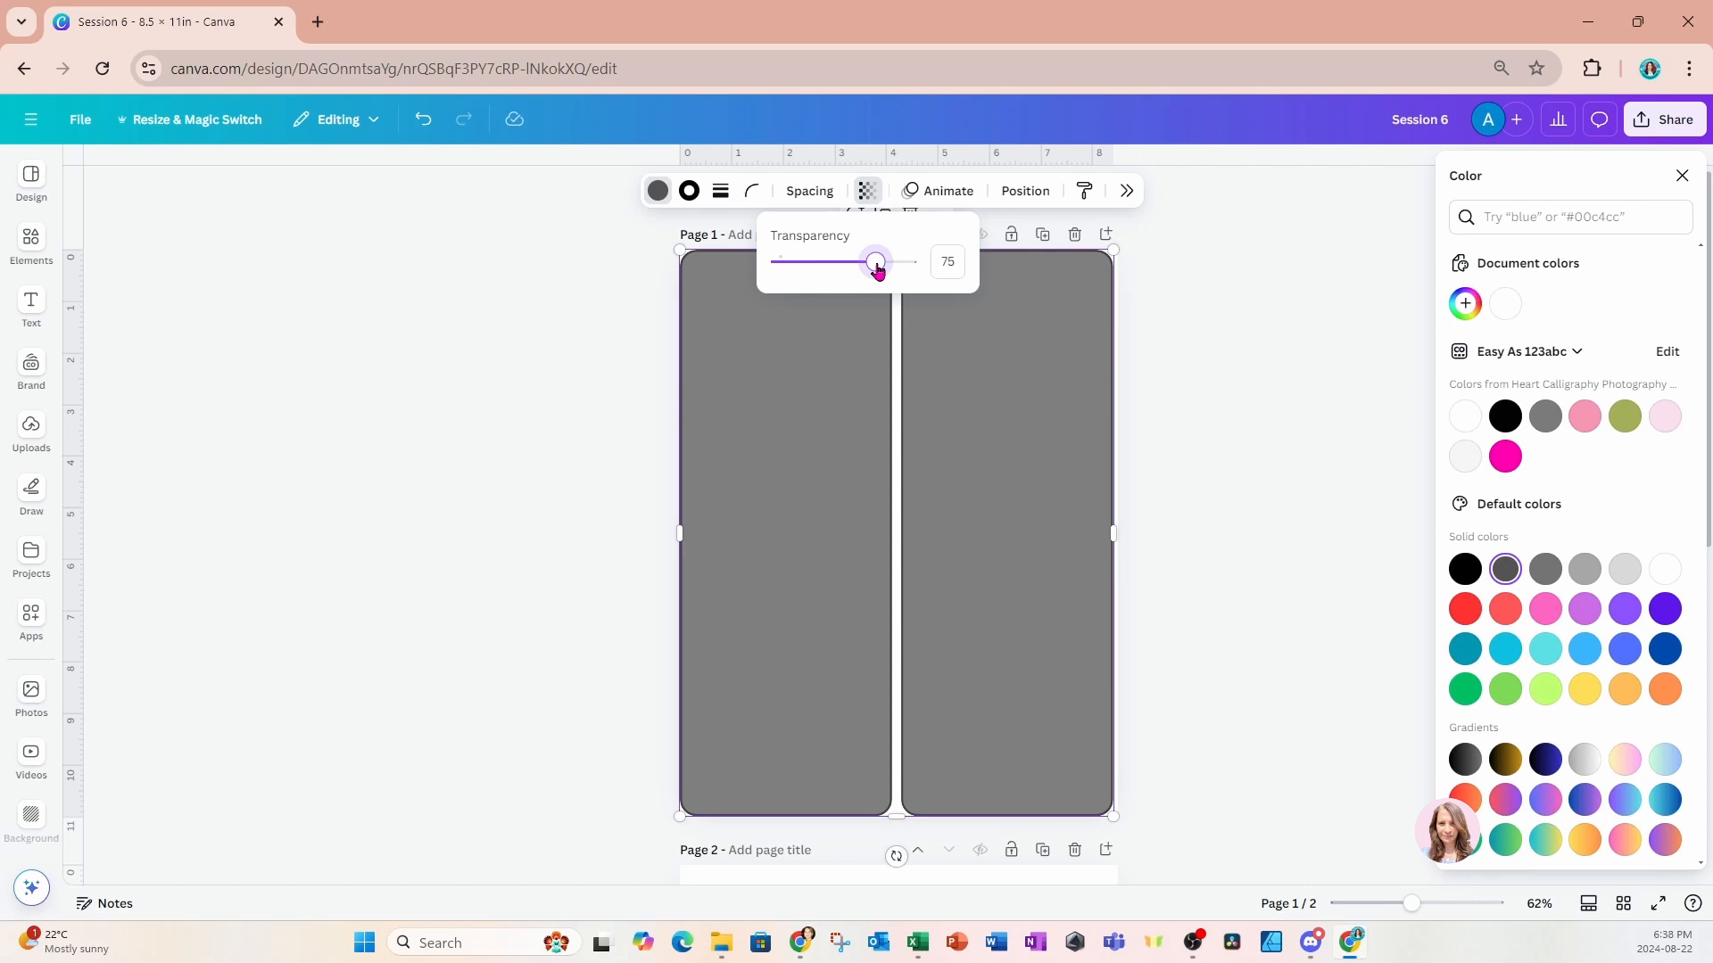
{"action": "left_click", "coordinate": [935, 195]}
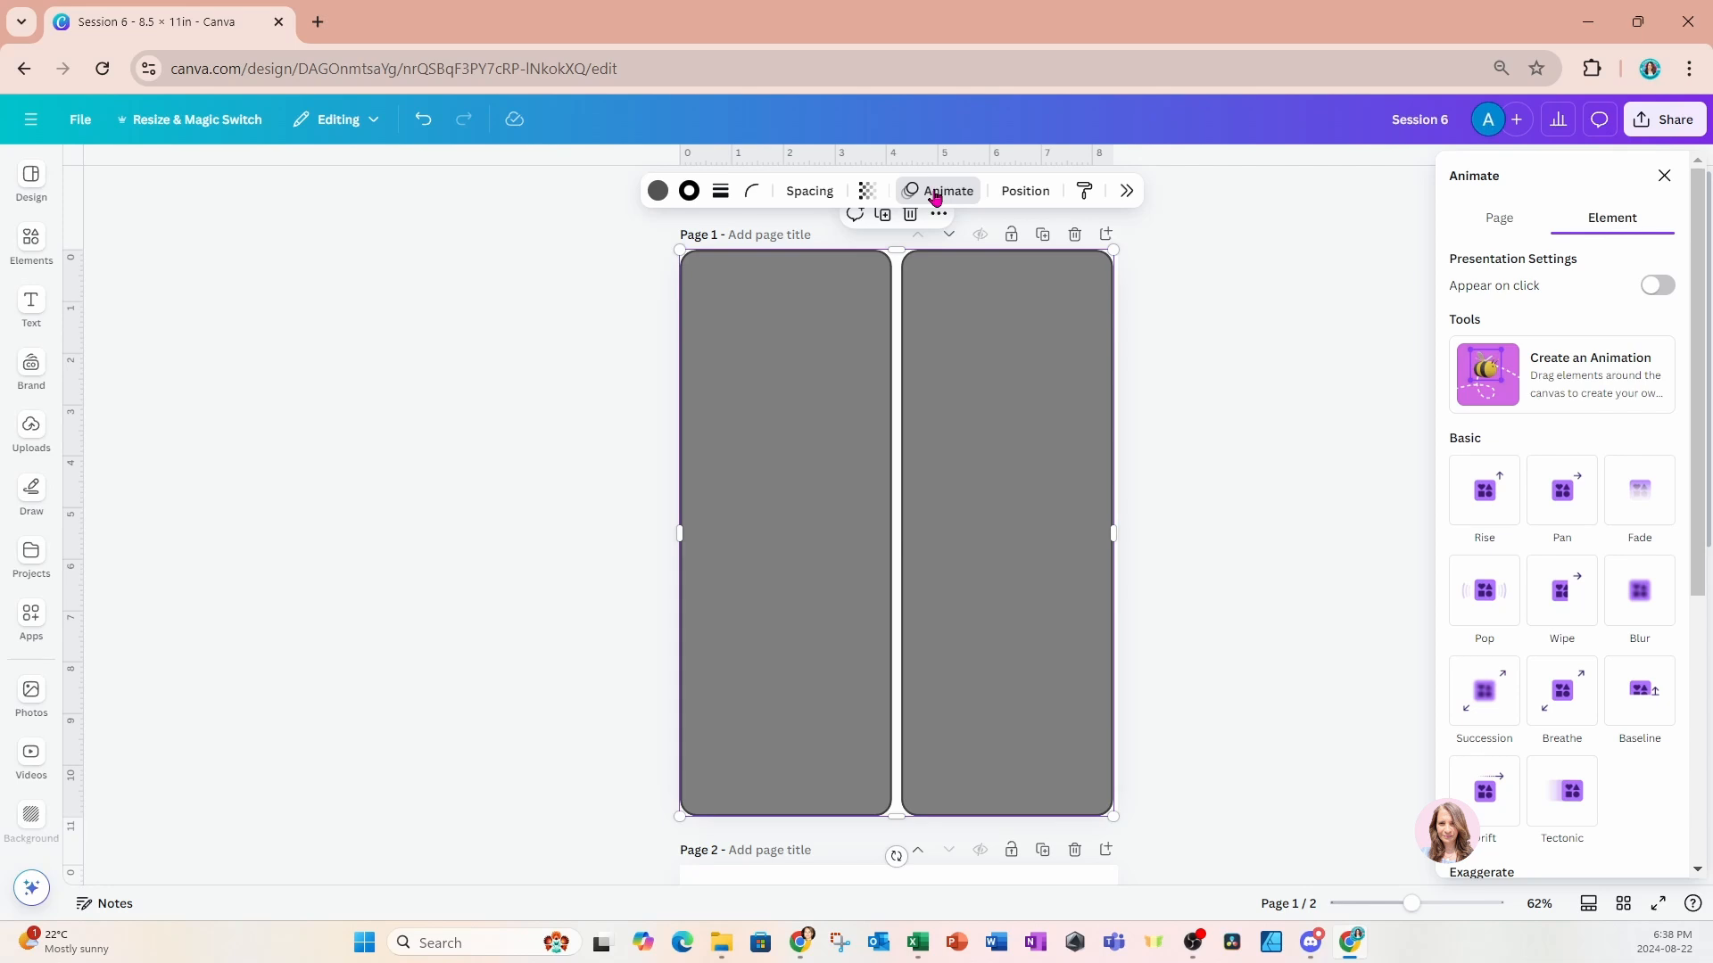
{"action": "scroll", "coordinate": [1656, 616], "scroll_direction": "down", "scroll_amount": 5}
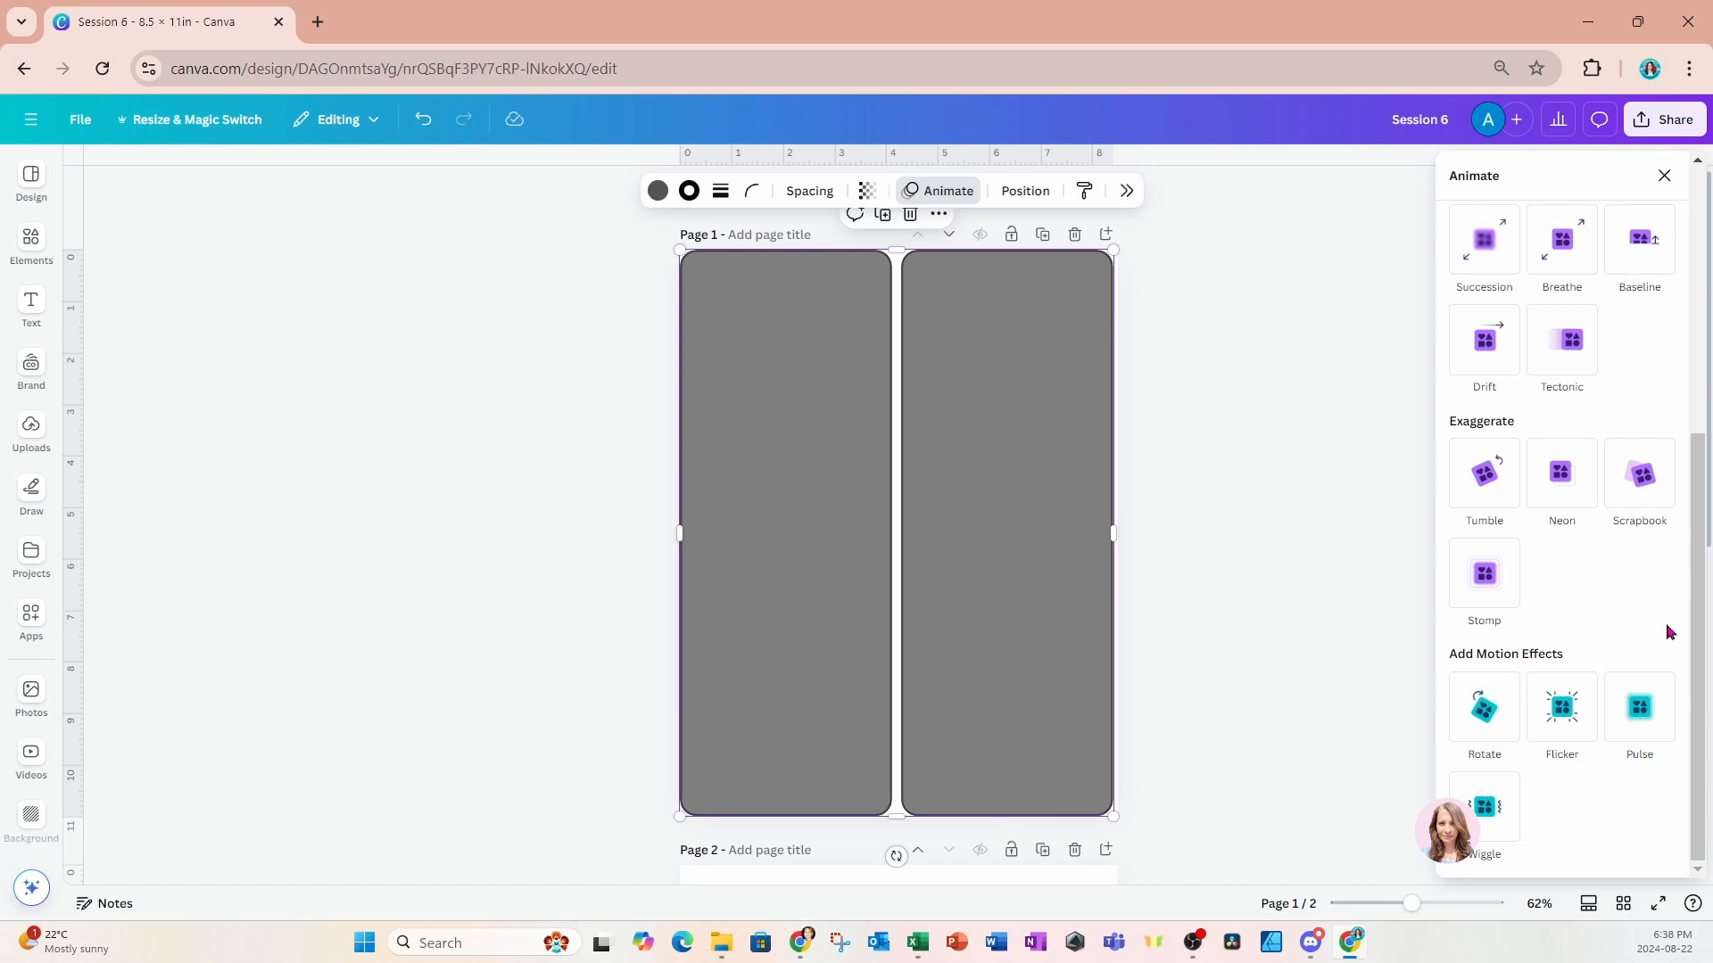
Lock the grid's aspect ratio and set its width to 5 in.
{"action": "left_click", "coordinate": [1031, 197]}
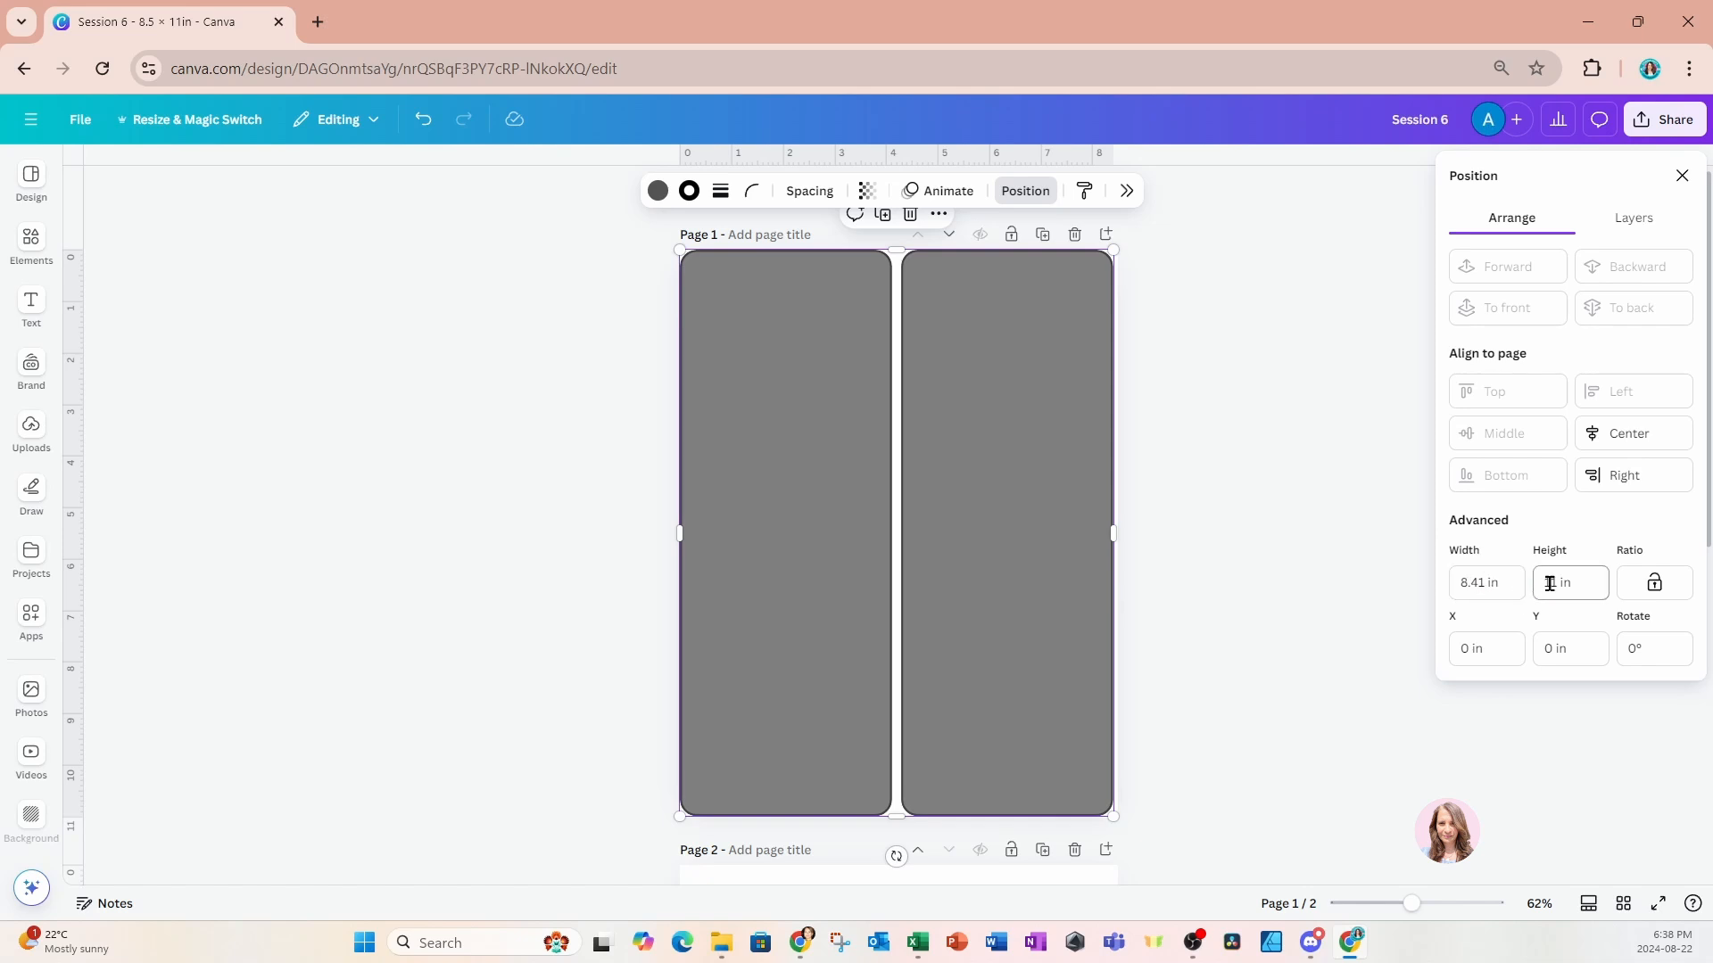
{"action": "left_click", "coordinate": [1654, 587]}
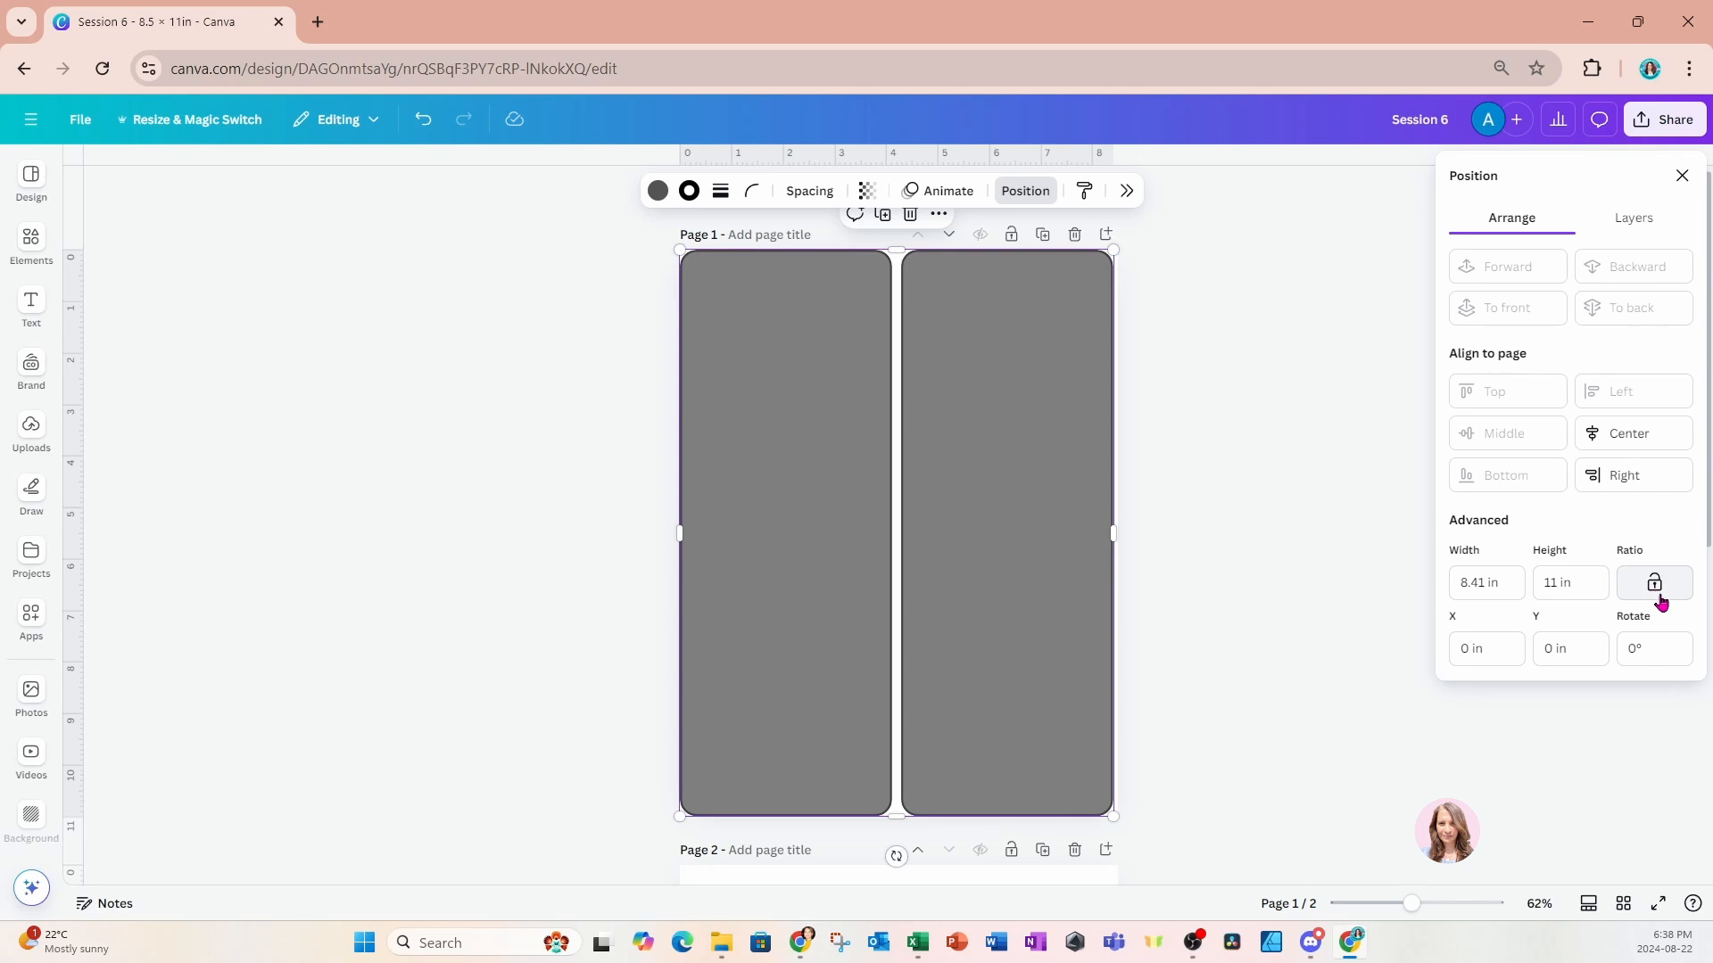
{"action": "left_click", "coordinate": [1657, 593]}
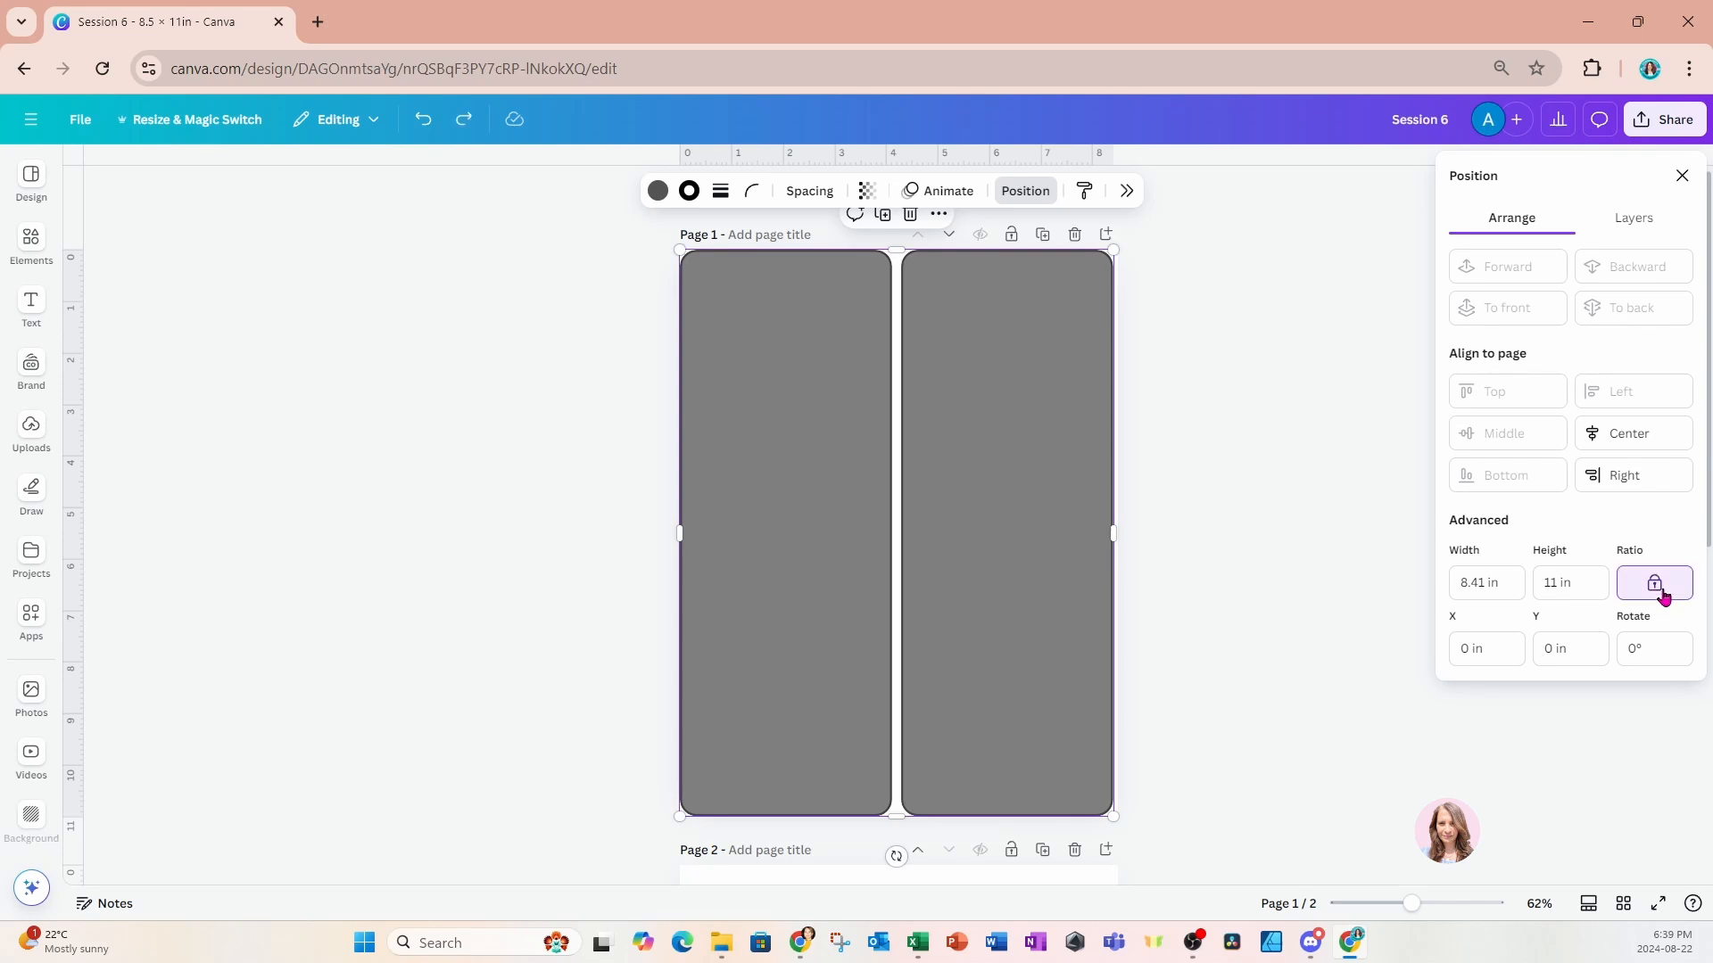
{"action": "left_click", "coordinate": [1486, 582]}
{"action": "type", "text": "5"}
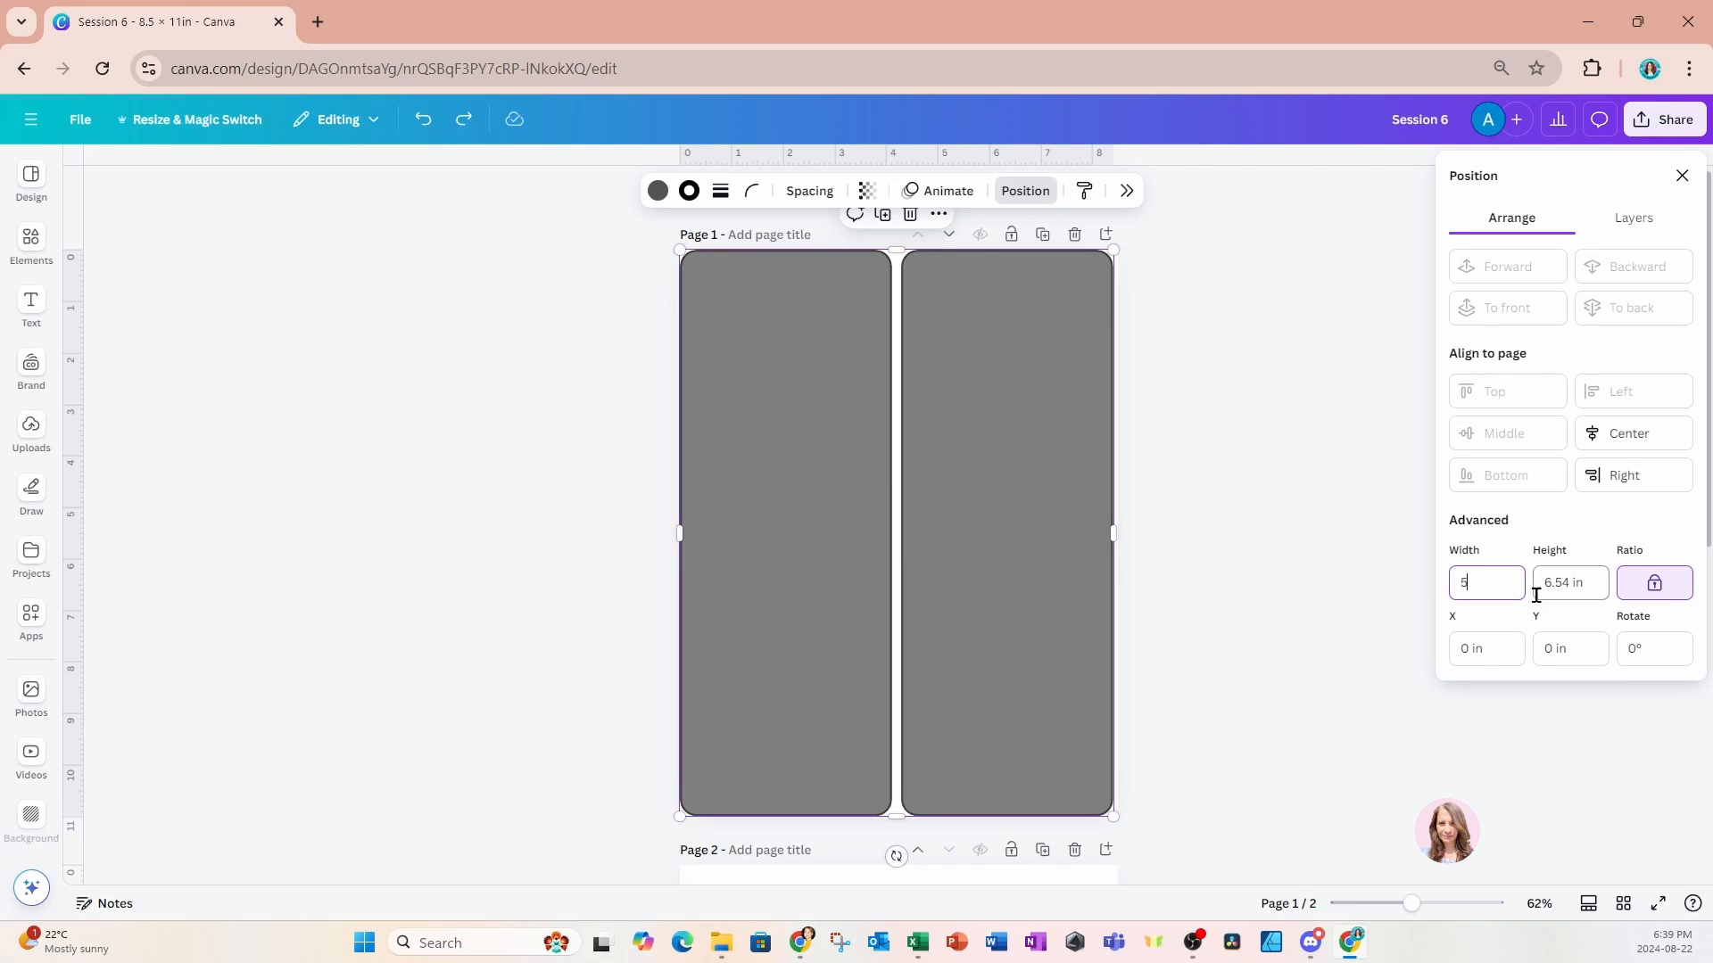
{"action": "left_click", "coordinate": [1596, 586]}
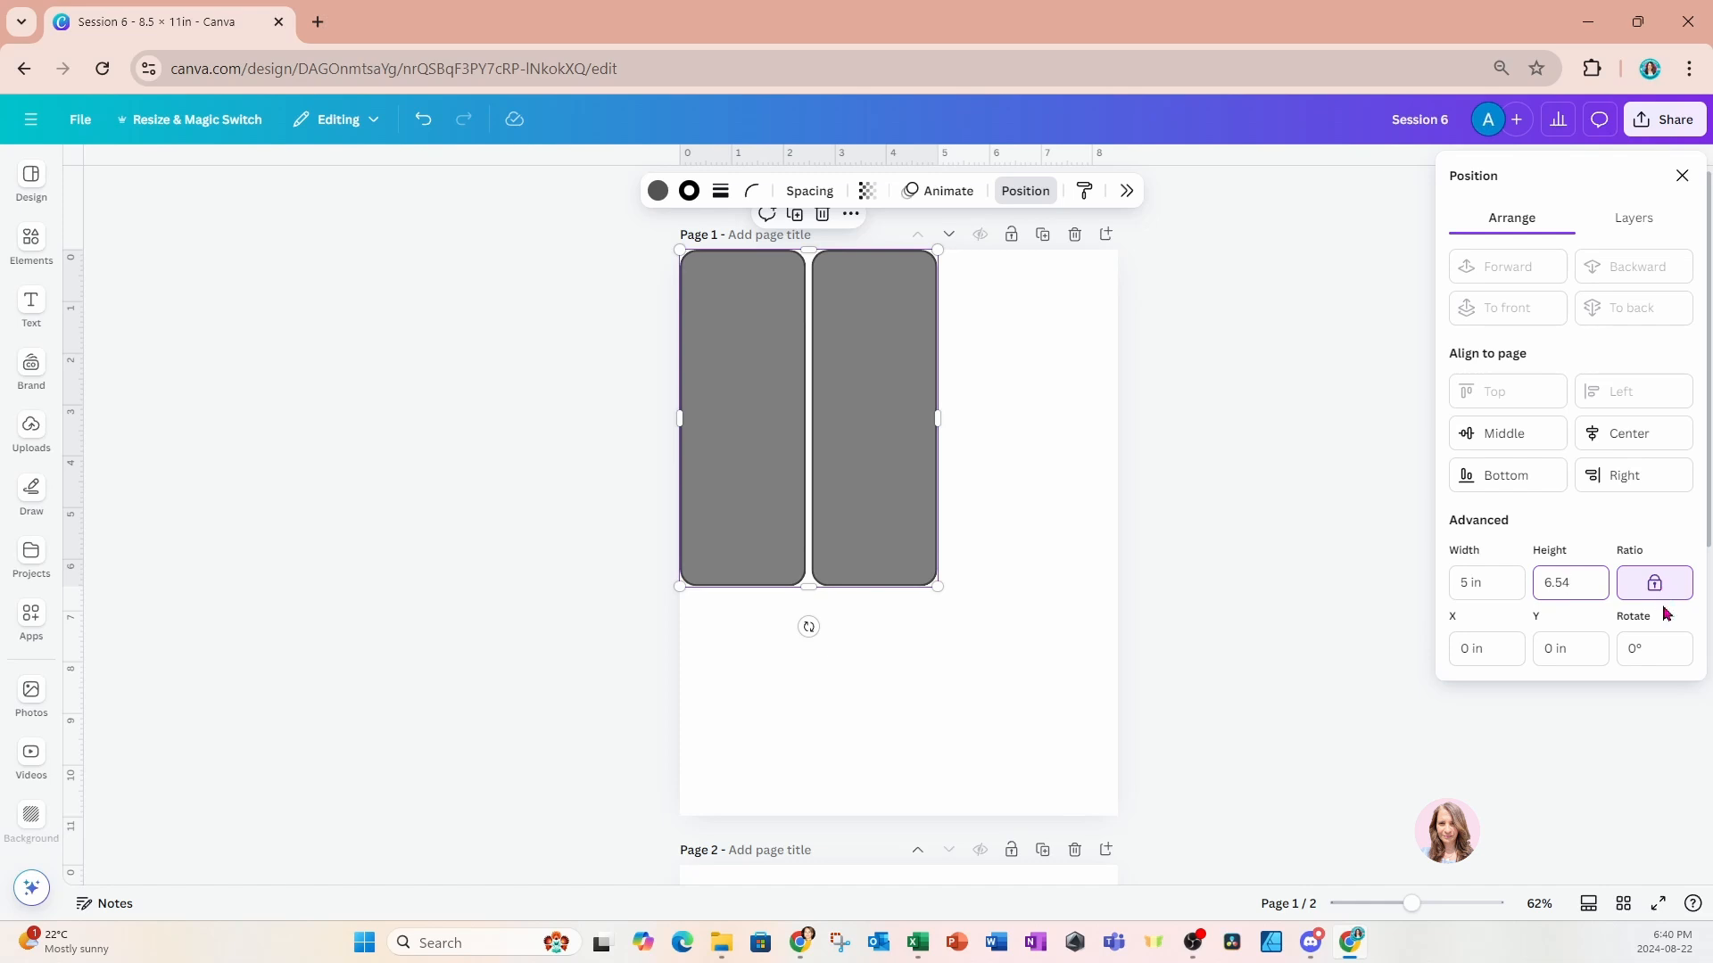
Try a 10° rotation on the grid and return it to 0°.
{"action": "left_click", "coordinate": [1663, 651]}
{"action": "key", "text": "BackSpace"}
{"action": "type", "text": "10"}
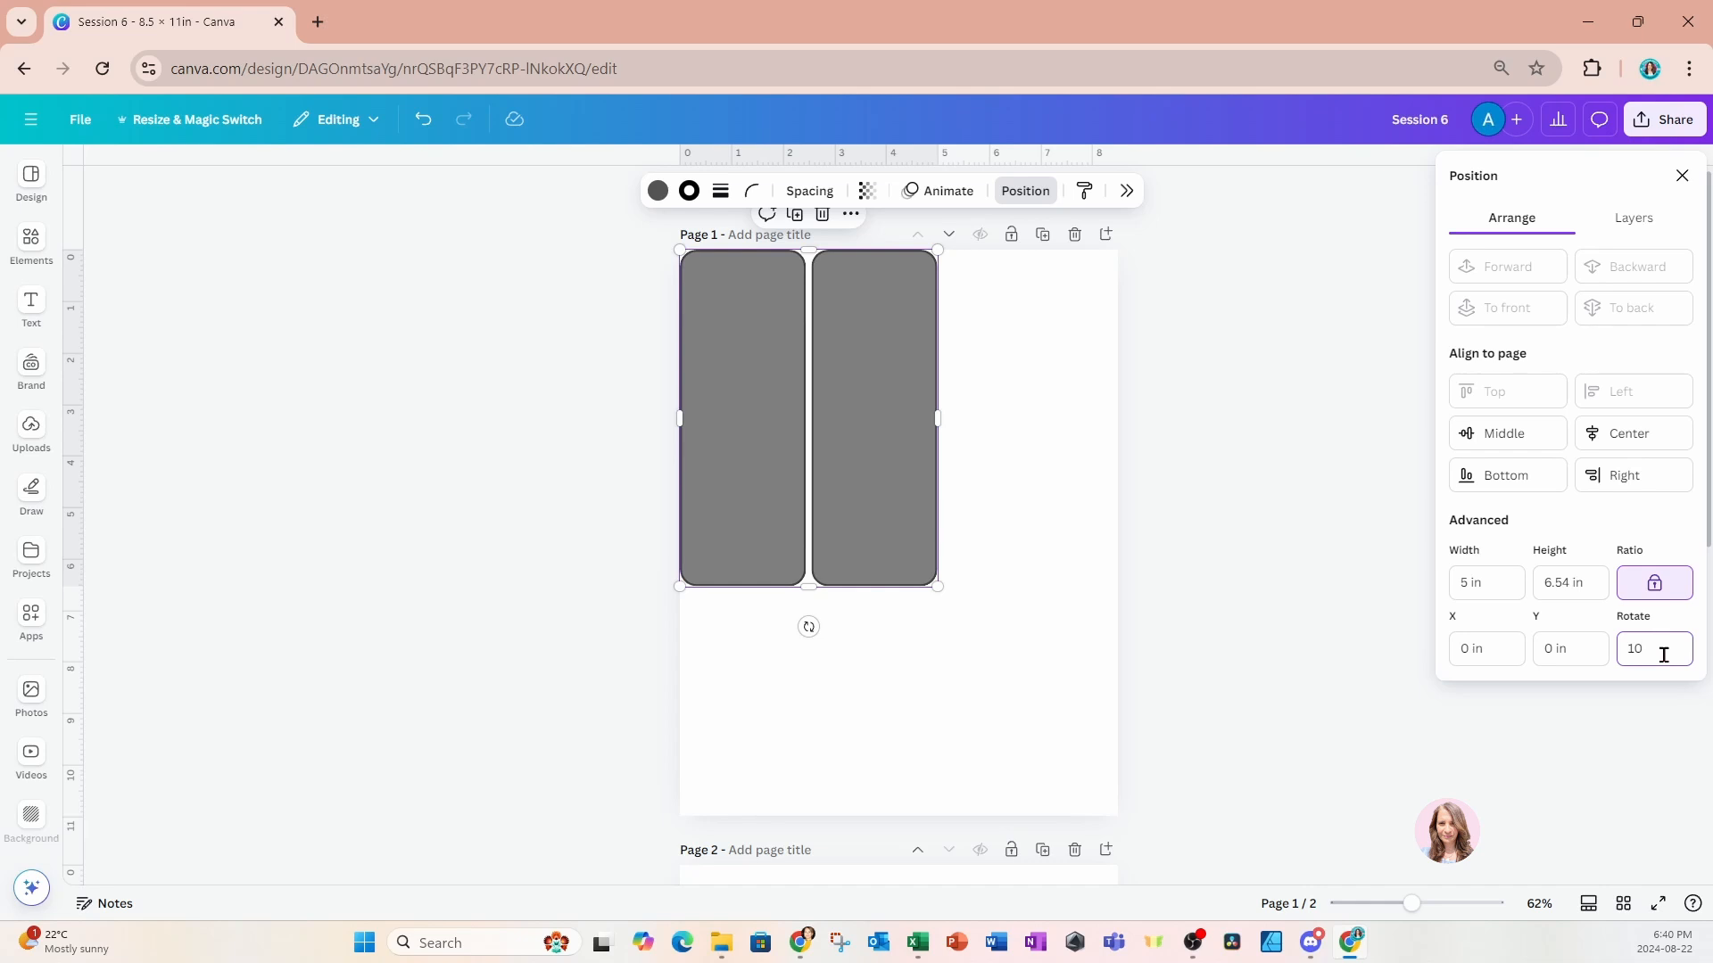
{"action": "key", "text": "Return"}
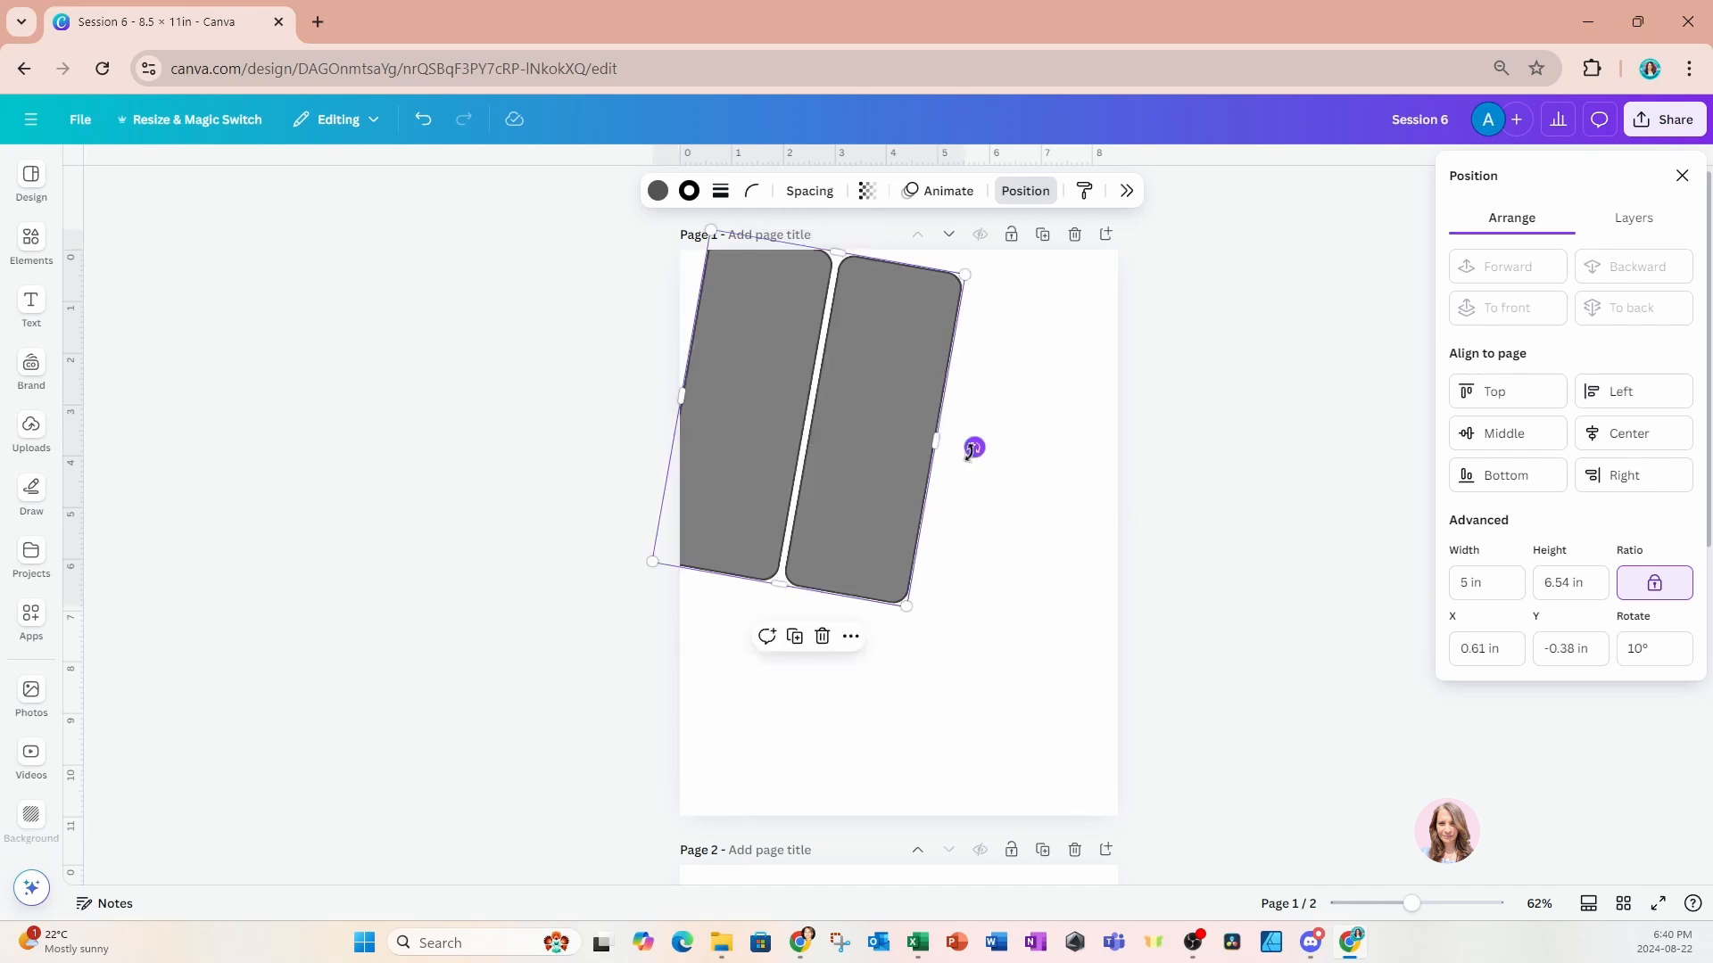
{"action": "left_click_drag", "start_coordinate": [973, 449], "coordinate": [975, 432]}
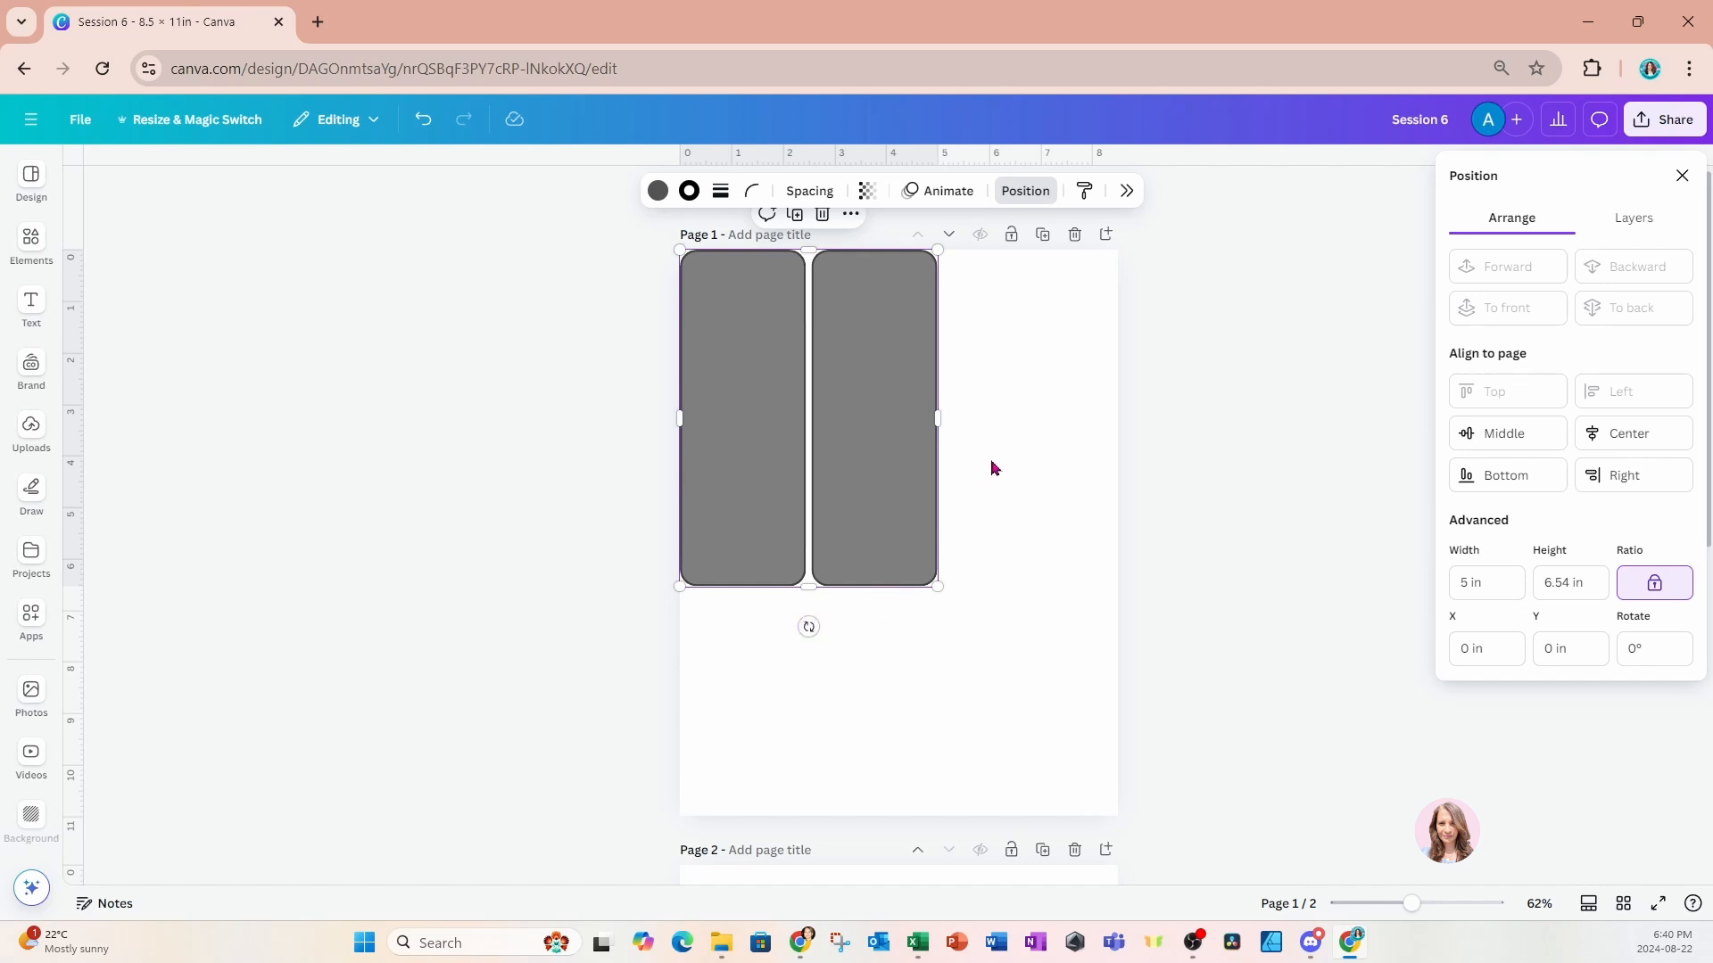
Move the grid to the horizontal and vertical center of page 1 and close its position settings.
{"action": "left_click_drag", "start_coordinate": [886, 507], "coordinate": [976, 632]}
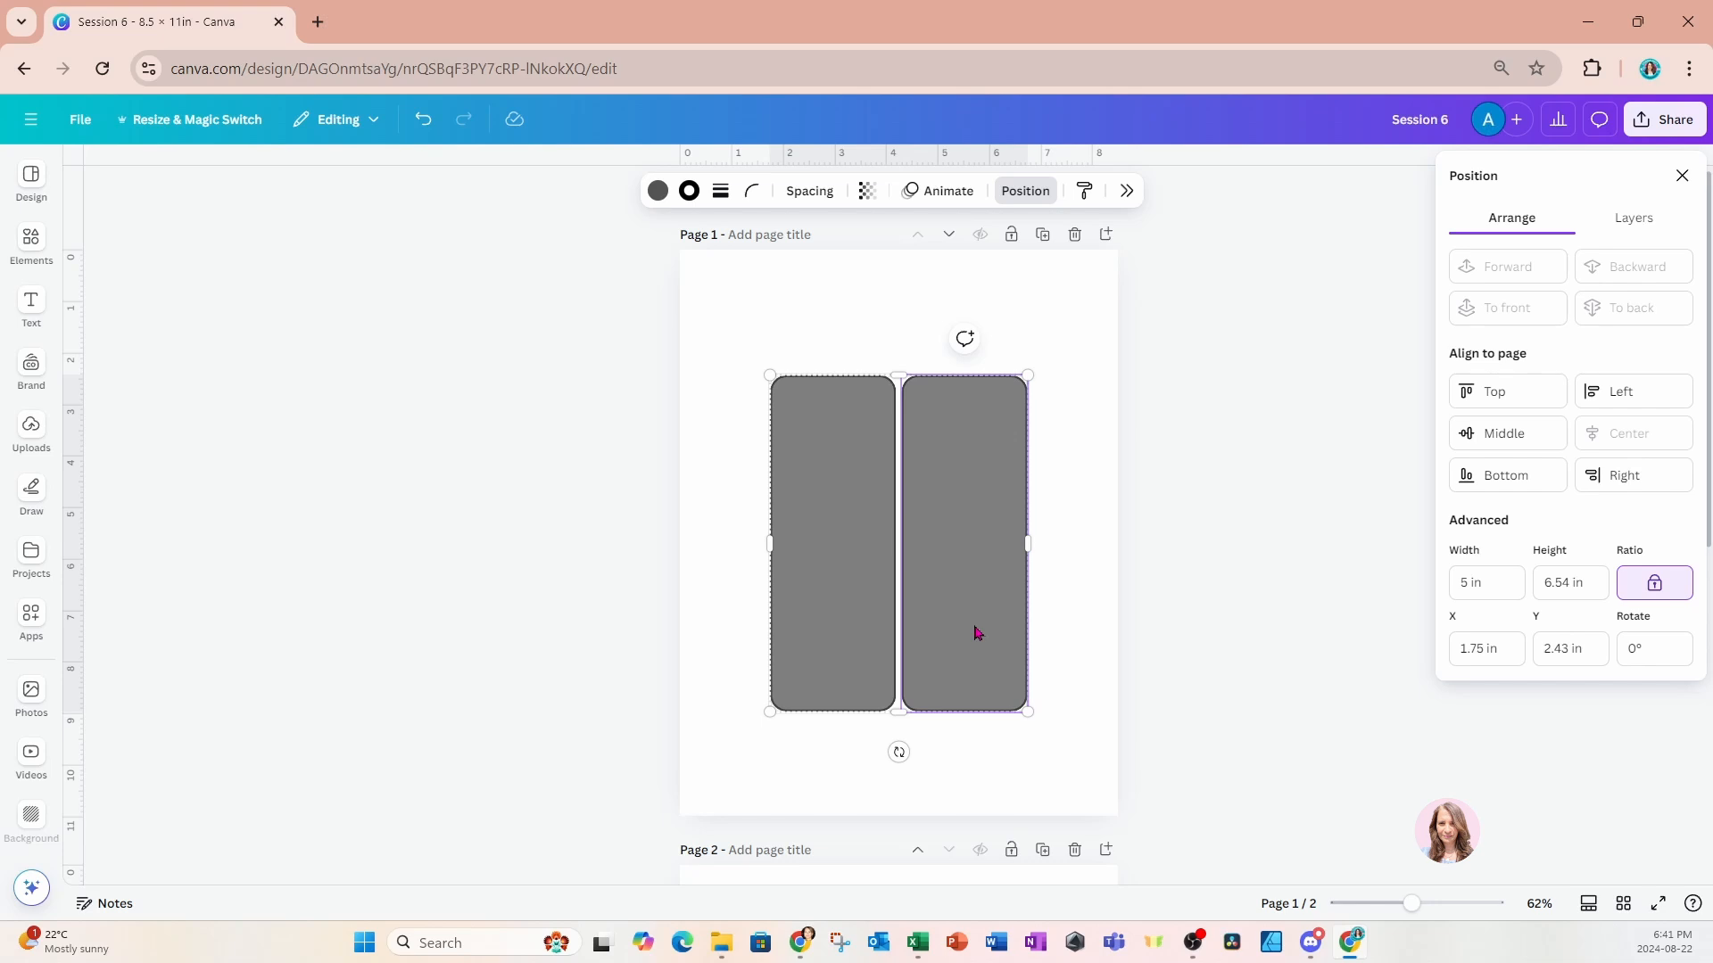
{"action": "left_click_drag", "start_coordinate": [977, 633], "coordinate": [973, 614]}
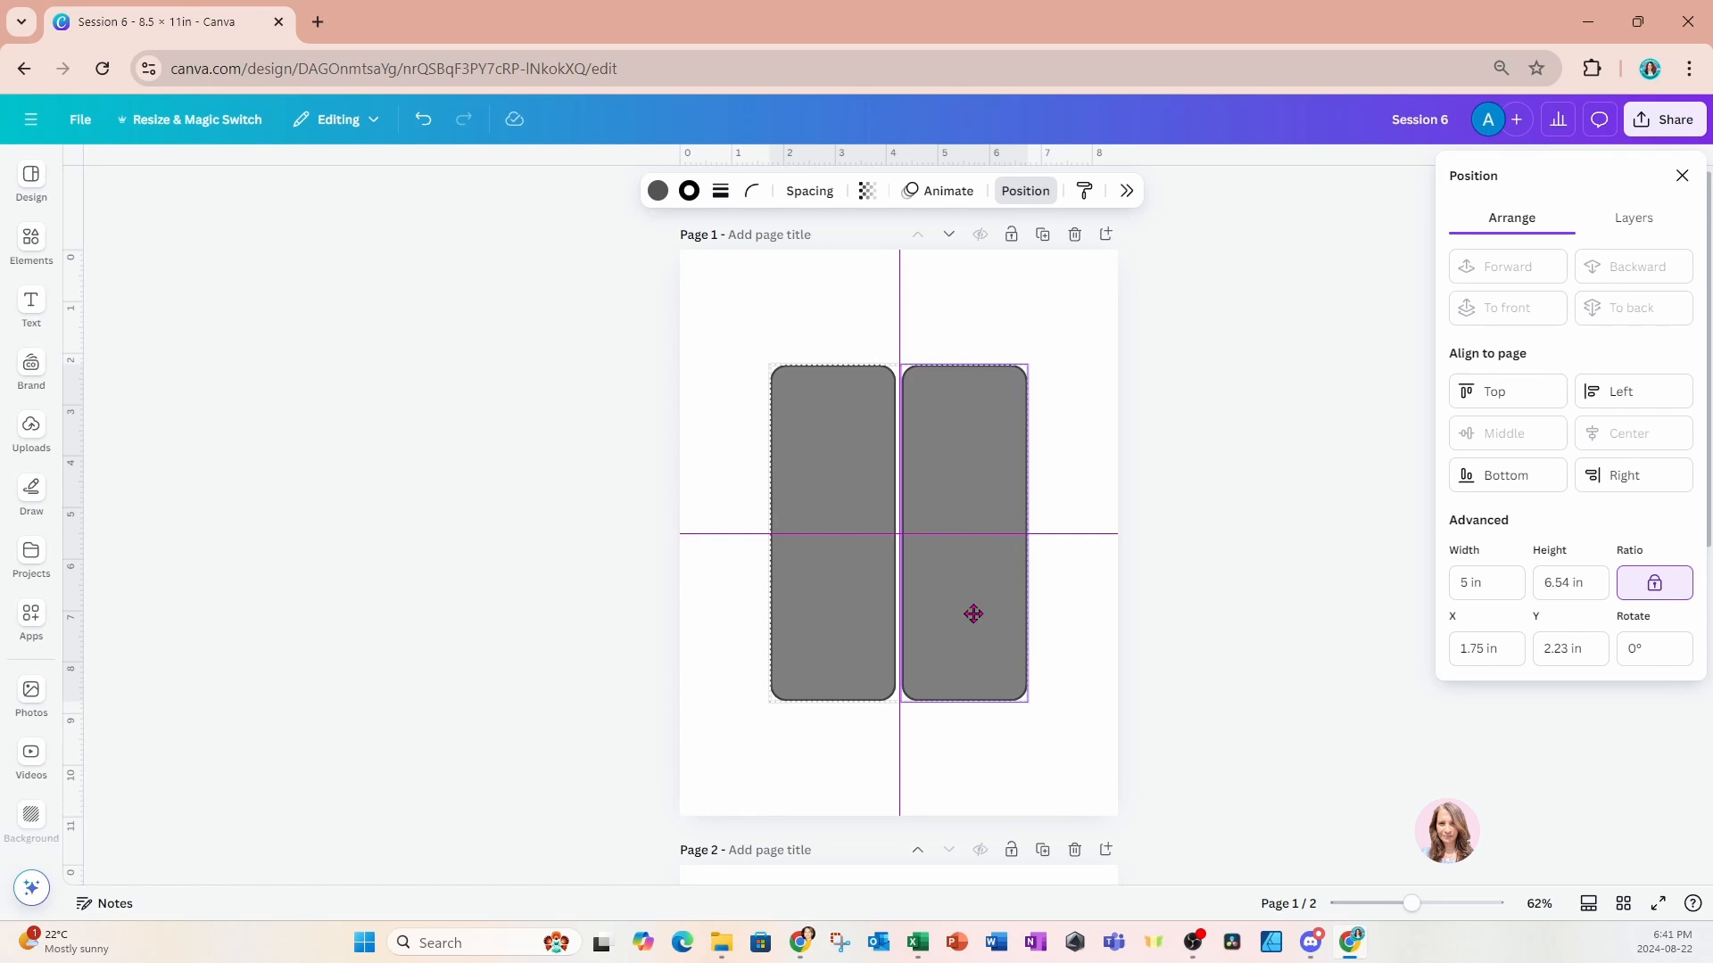
{"action": "left_click_drag", "start_coordinate": [974, 614], "coordinate": [975, 622]}
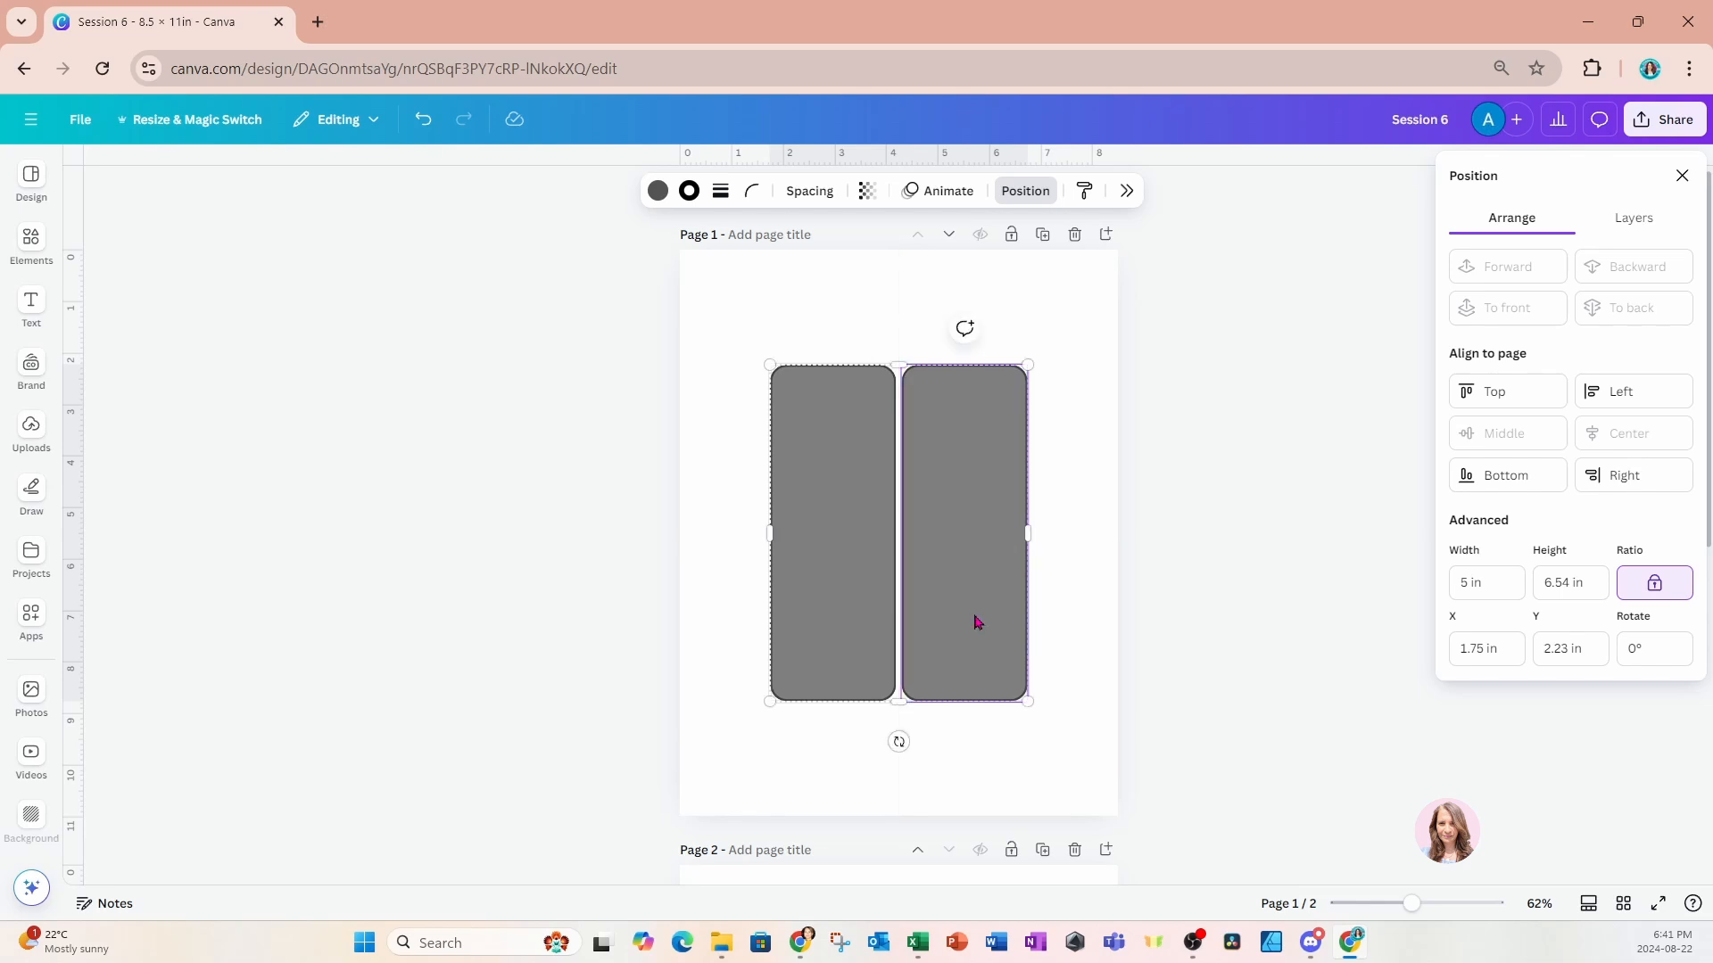
{"action": "left_click", "coordinate": [1092, 440]}
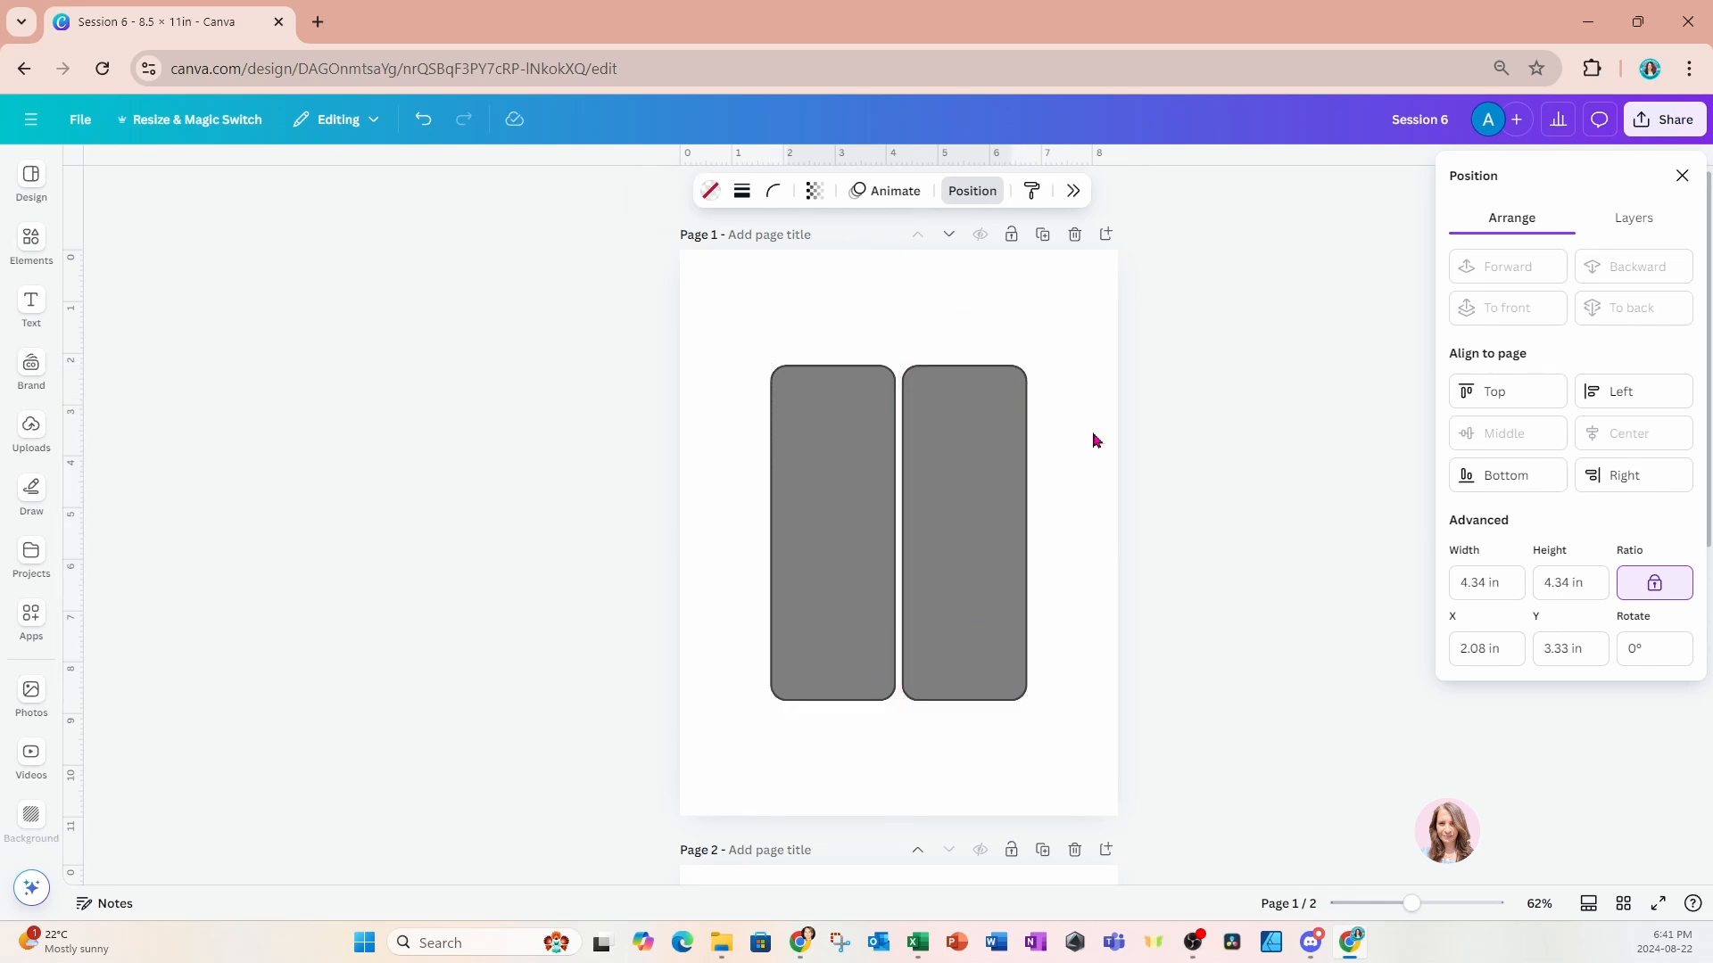
{"action": "left_click", "coordinate": [1682, 176]}
View the frame on page 2 and examine the fill color options of the grid on page 1.
{"action": "scroll", "coordinate": [1076, 473], "scroll_direction": "down", "scroll_amount": 3}
{"action": "scroll", "coordinate": [1077, 473], "scroll_direction": "down", "scroll_amount": 3}
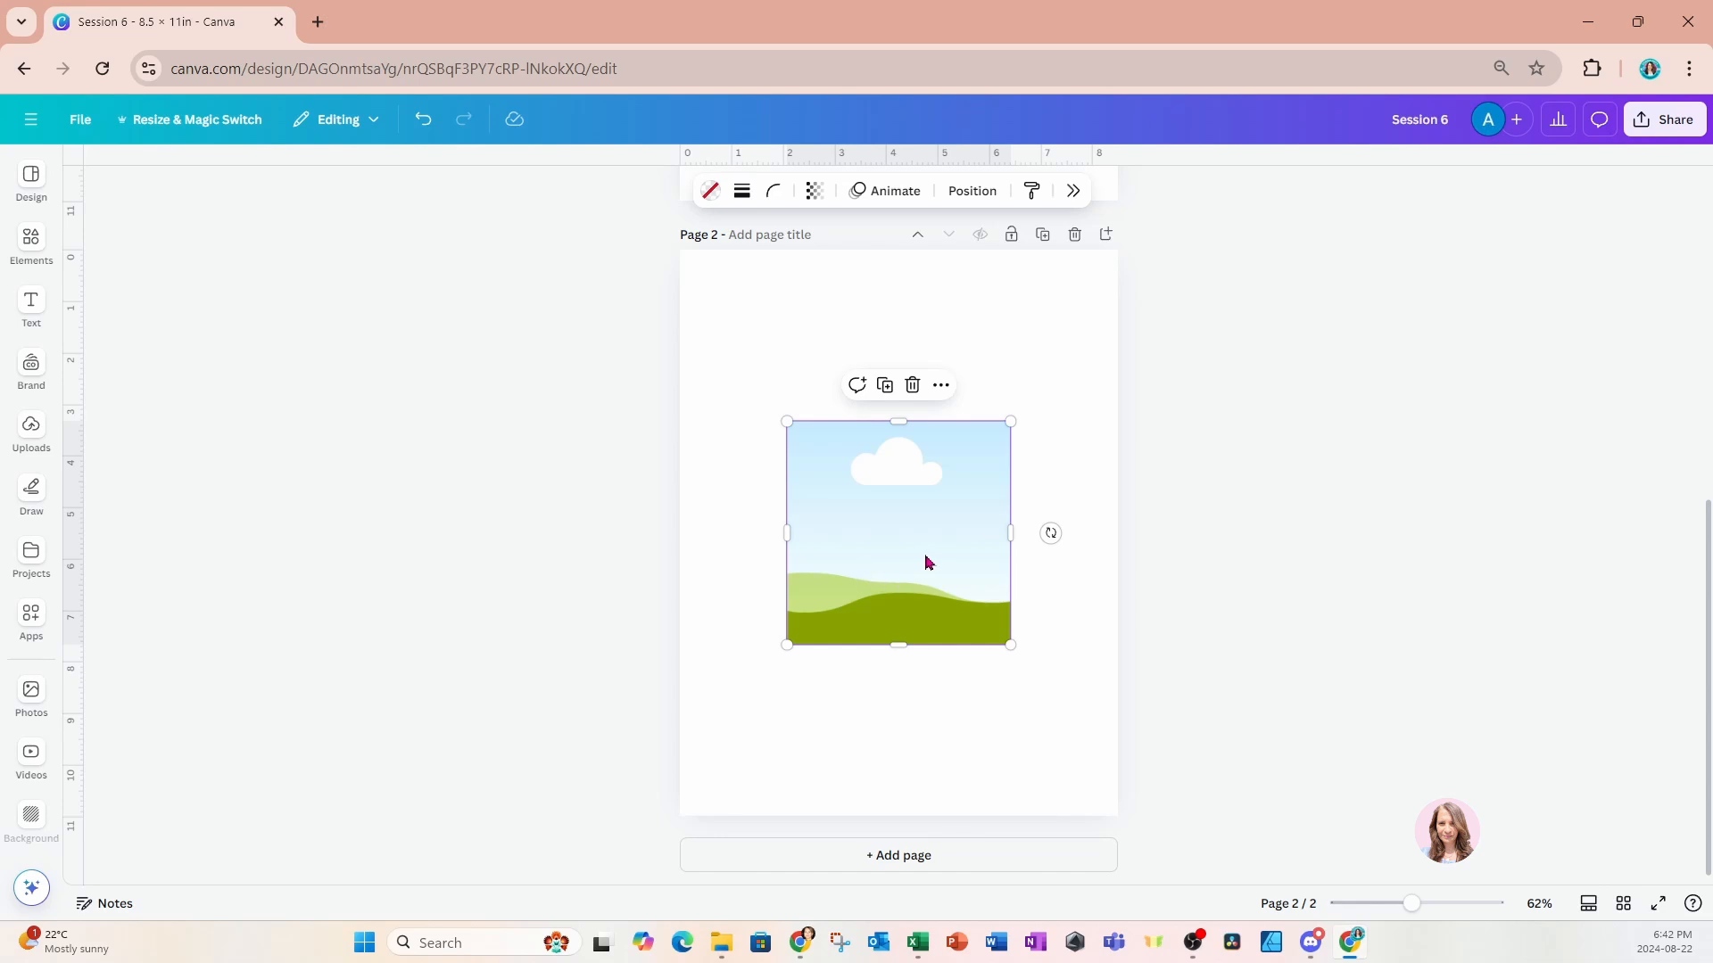
{"action": "scroll", "coordinate": [856, 516], "scroll_direction": "up", "scroll_amount": 5}
{"action": "left_click", "coordinate": [857, 516]}
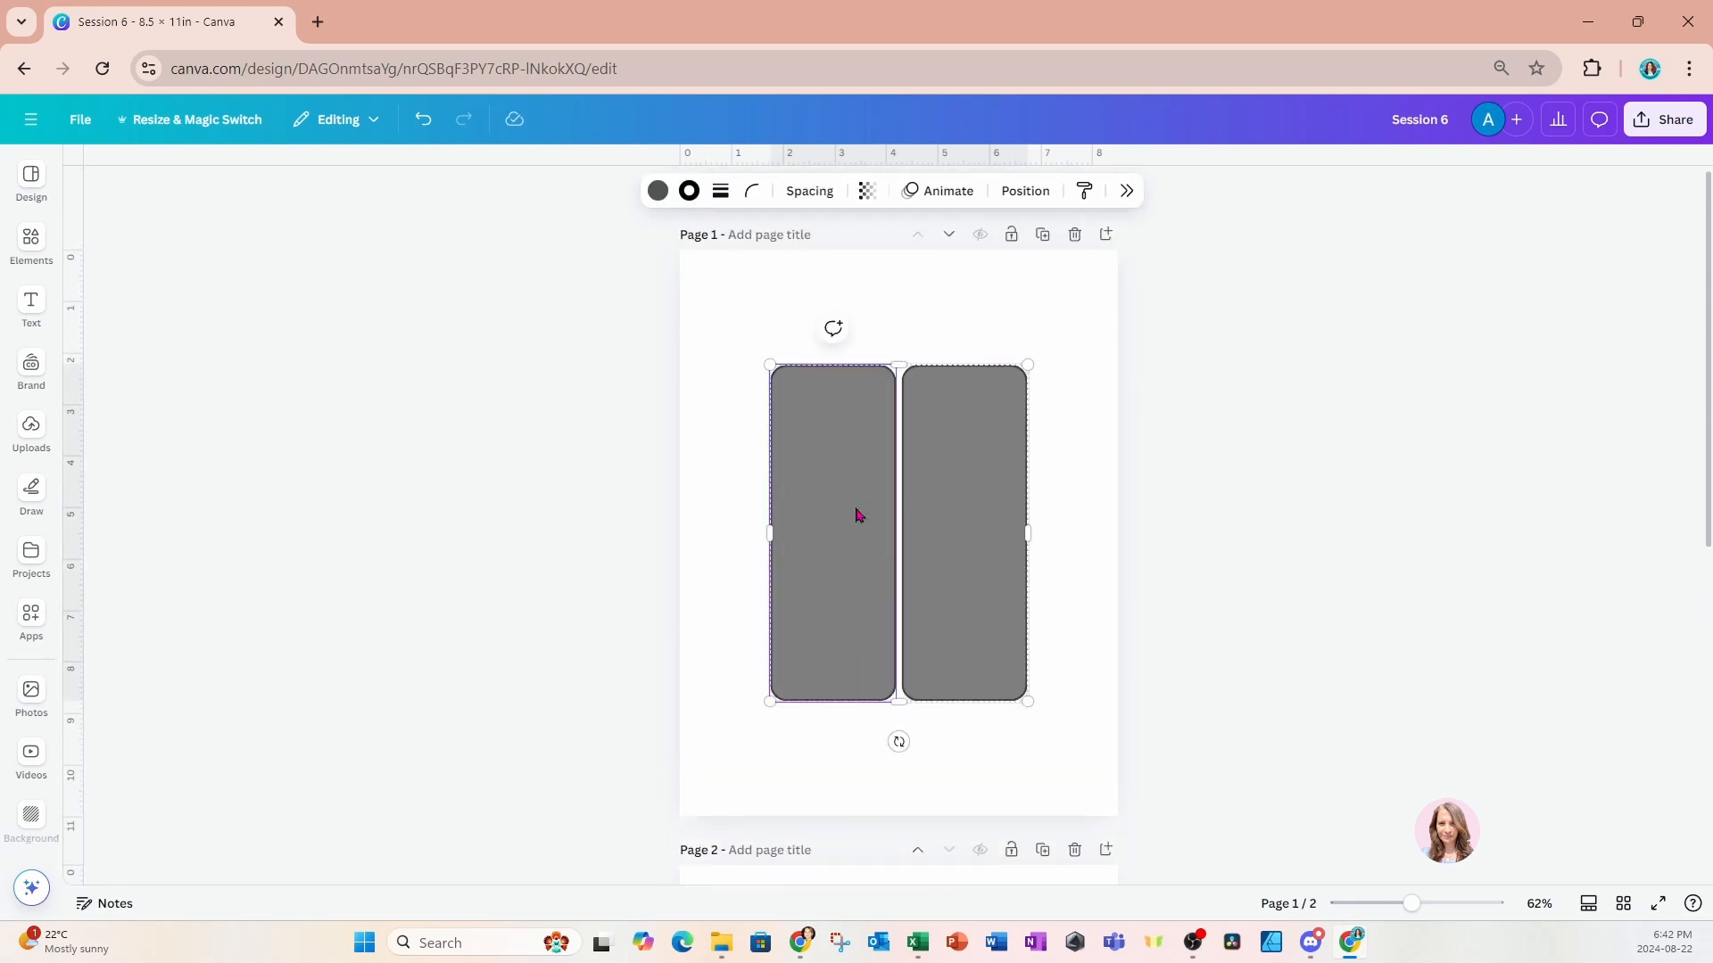
{"action": "left_click", "coordinate": [662, 196]}
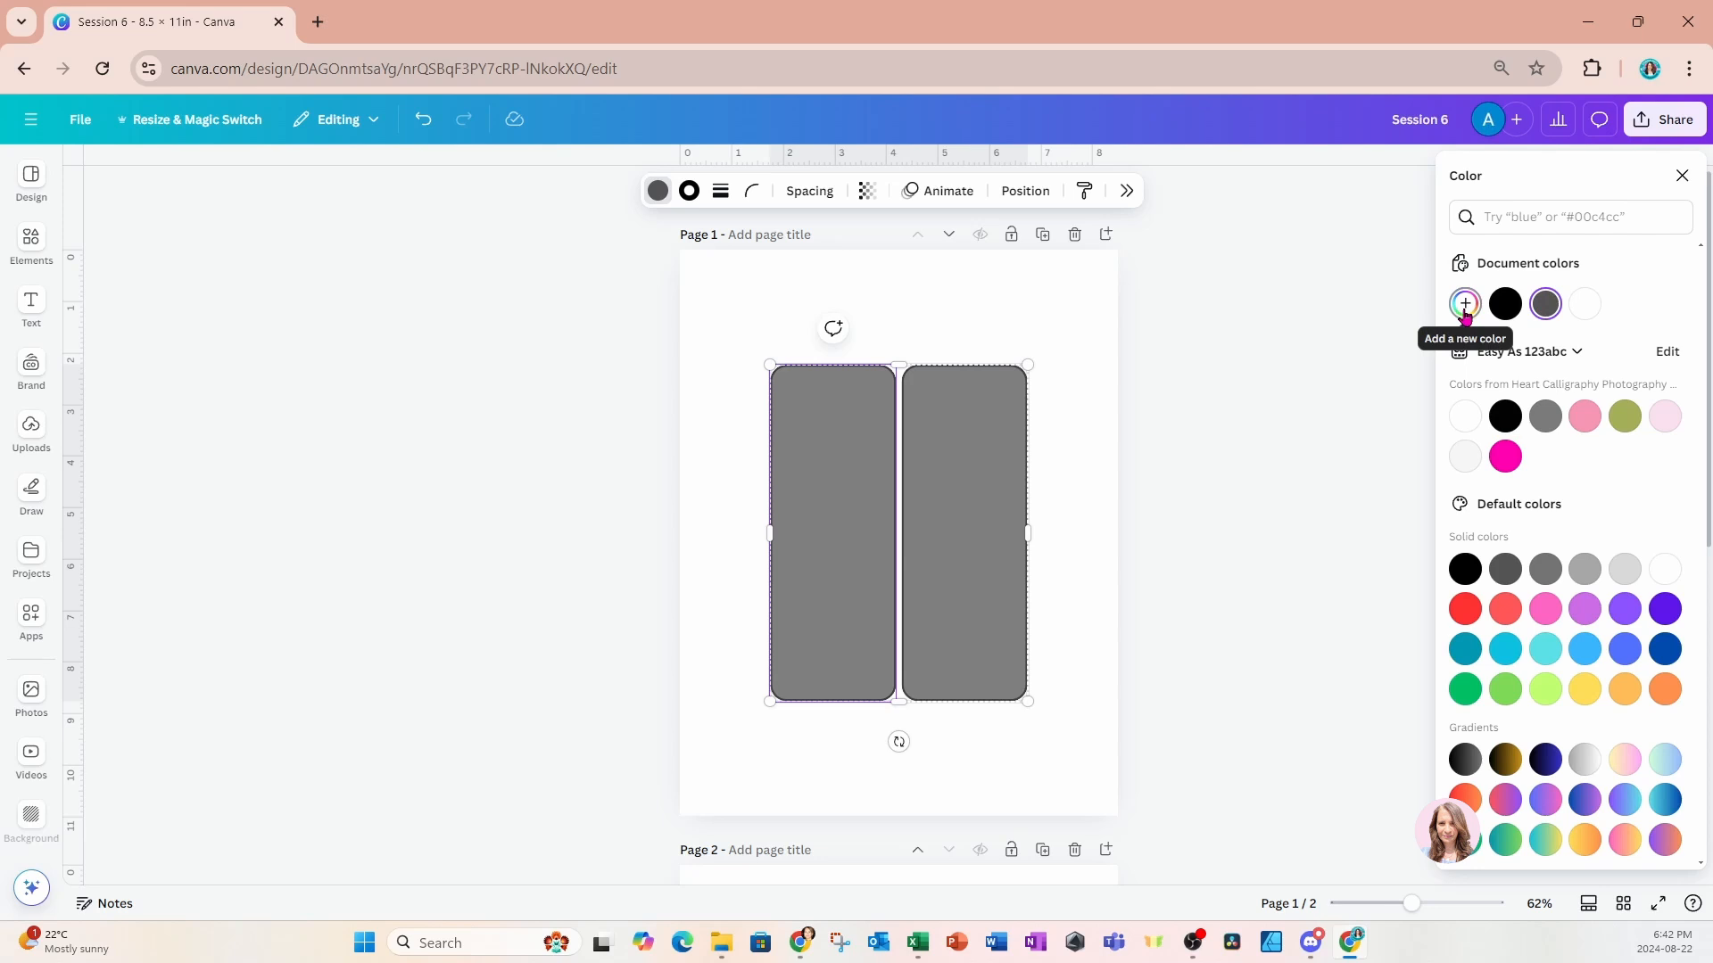
{"action": "scroll", "coordinate": [1062, 524], "scroll_direction": "down", "scroll_amount": 6}
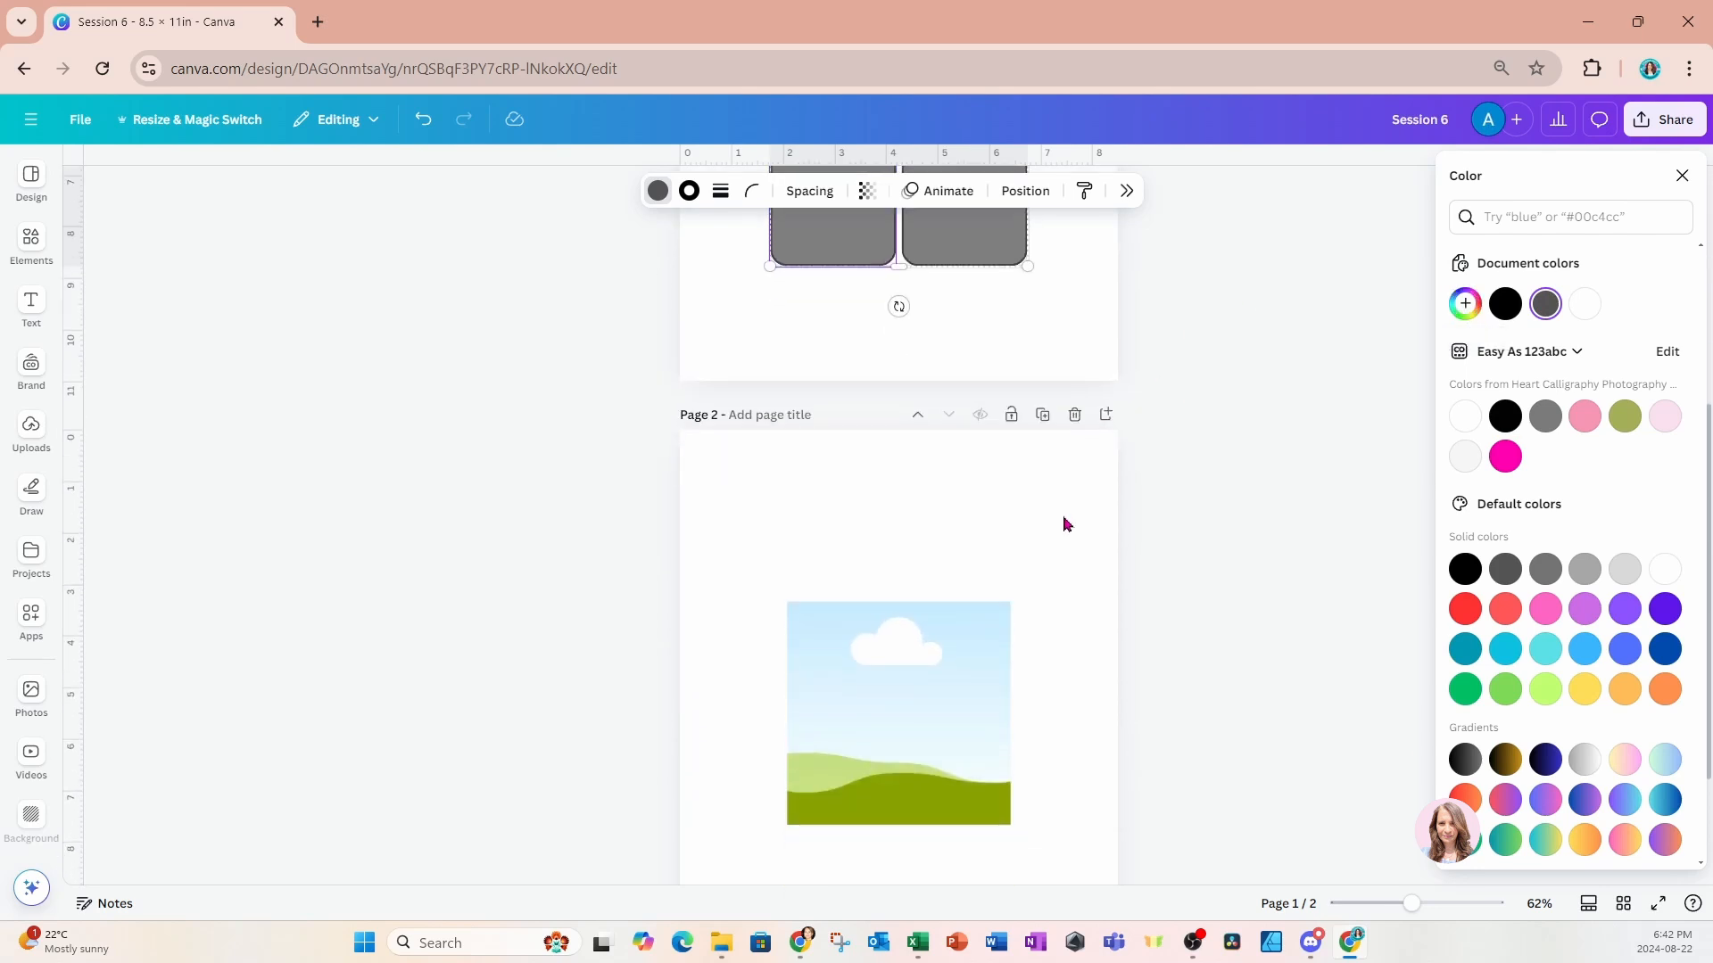
Give the landscape placeholder frame on page 2 a solid border of weight 4.
{"action": "left_click", "coordinate": [922, 598]}
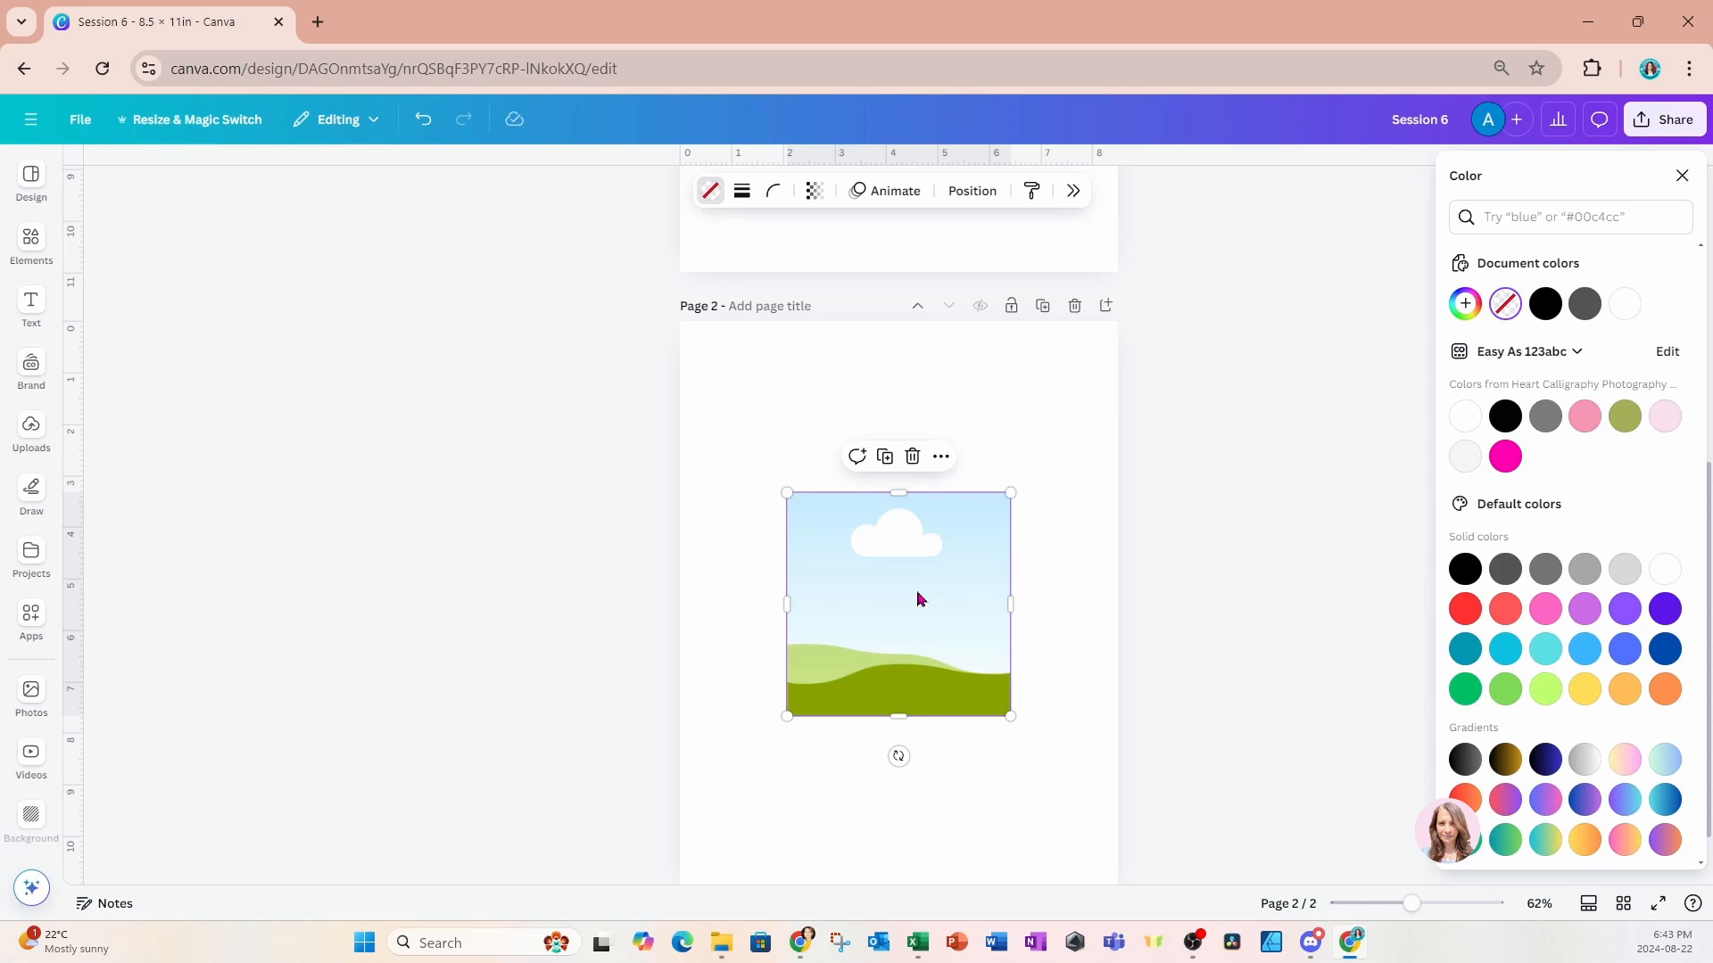
{"action": "left_click", "coordinate": [711, 195]}
{"action": "left_click", "coordinate": [742, 192]}
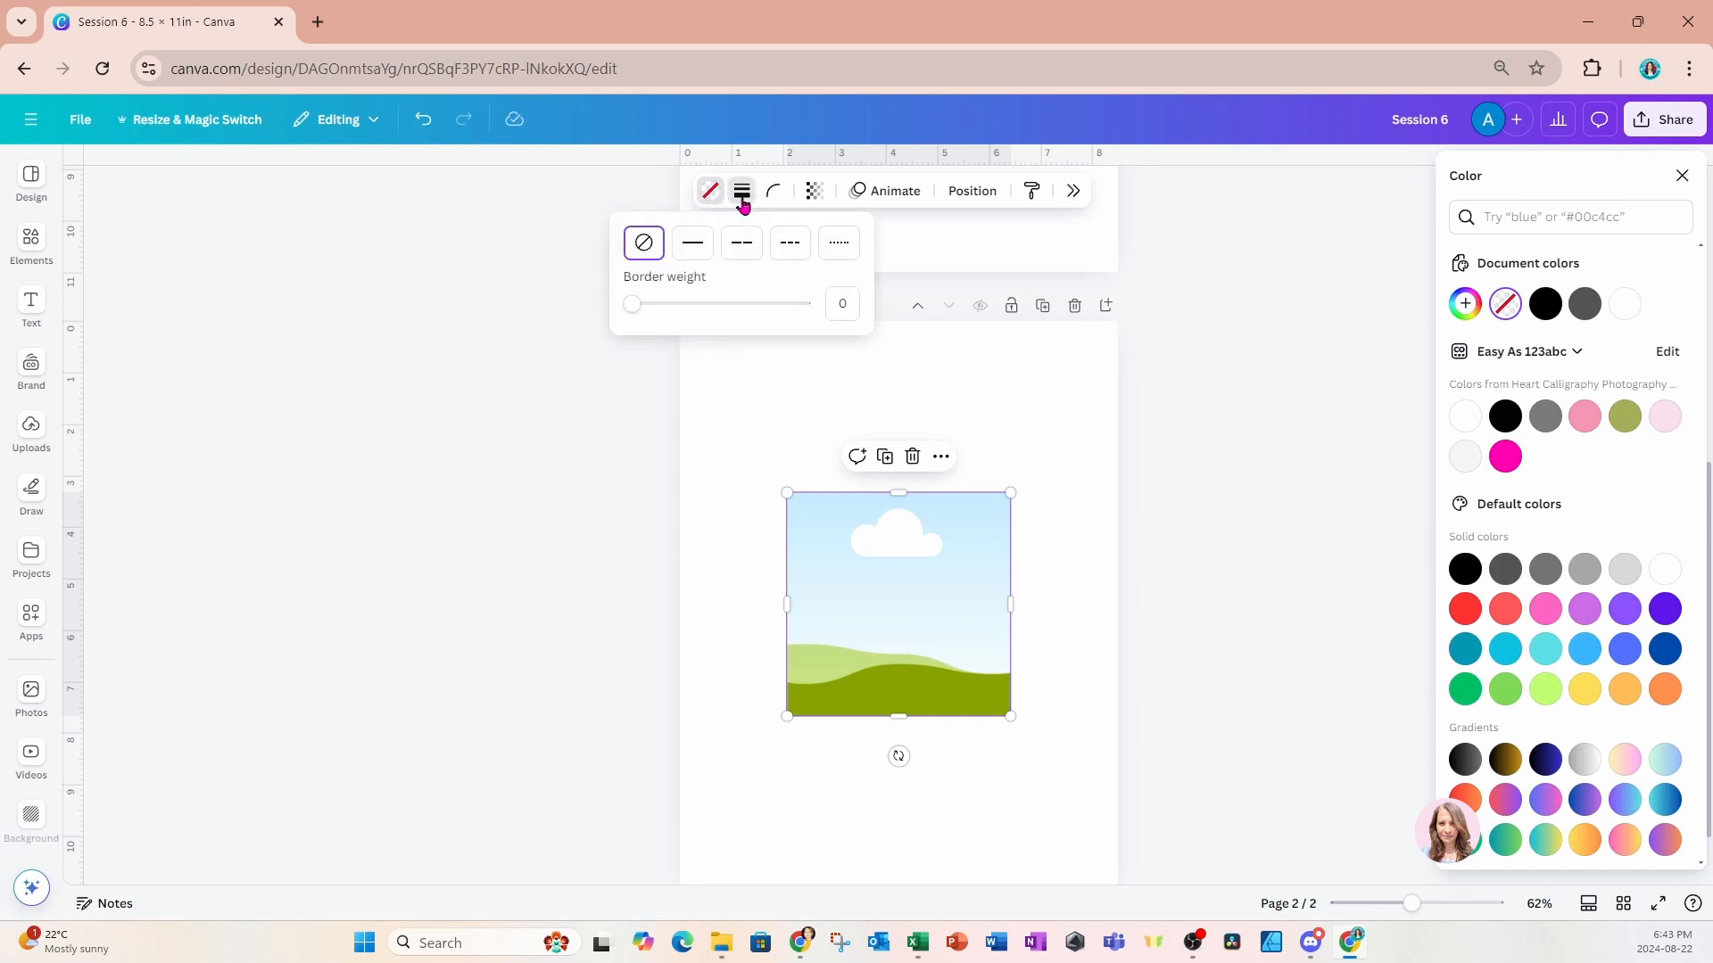
{"action": "left_click", "coordinate": [702, 257]}
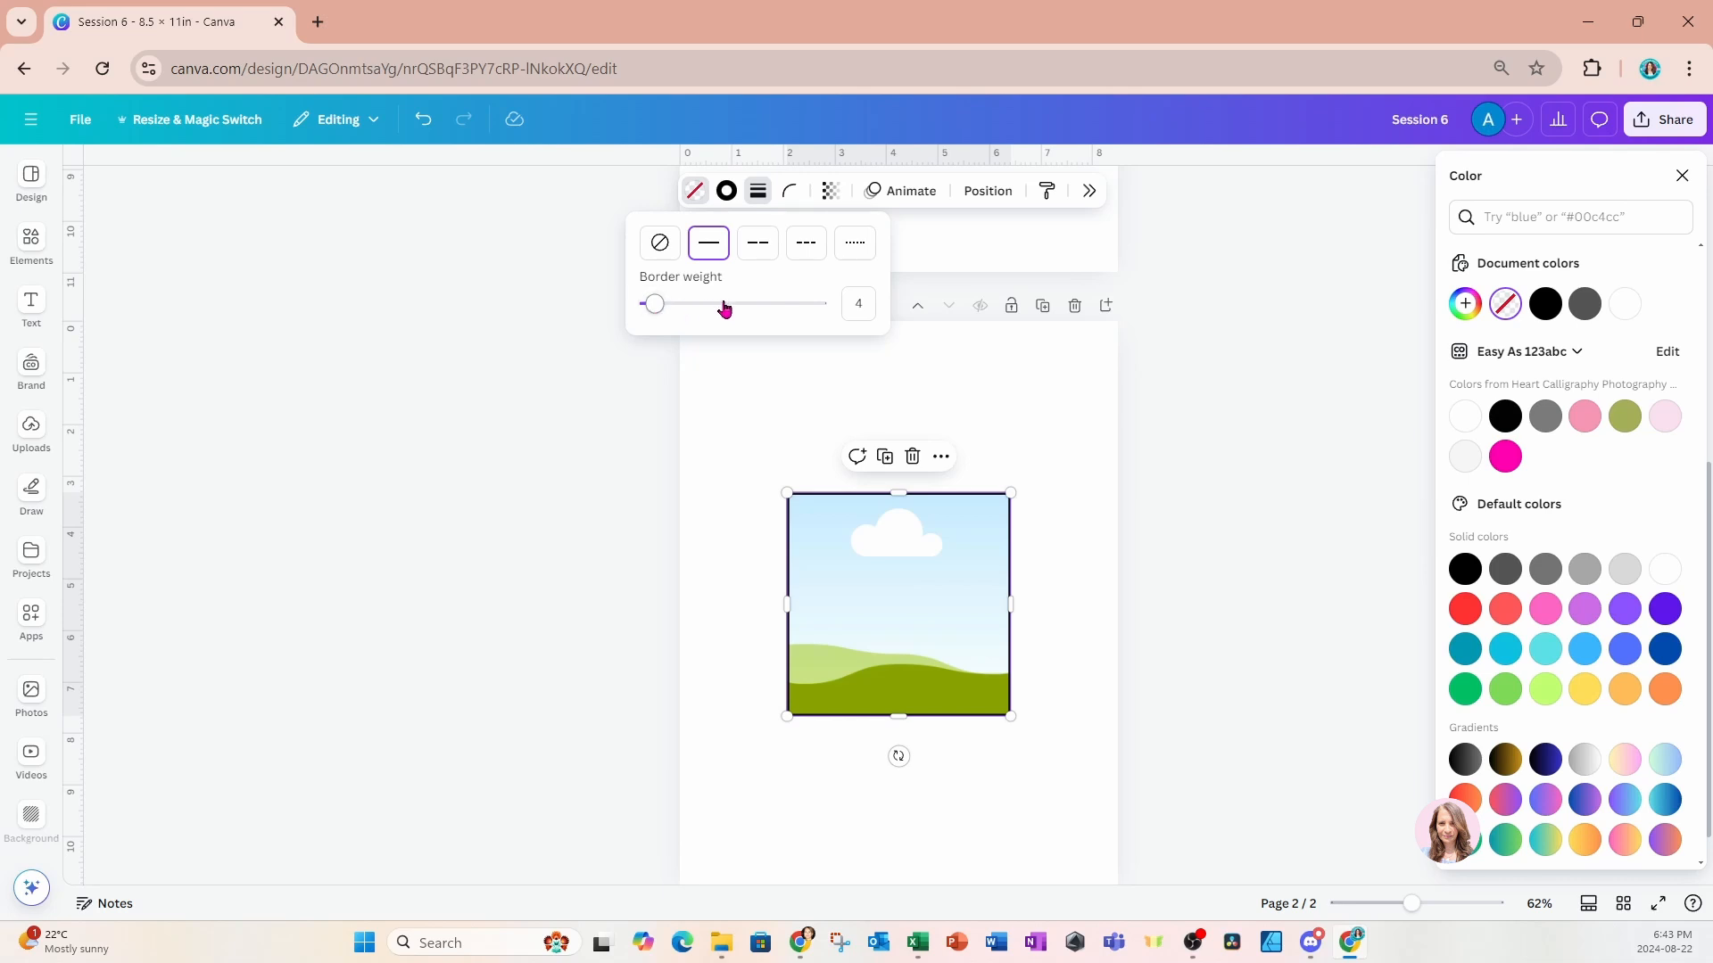
Remove the border from only the right-hand cell of the grid on page 1.
{"action": "scroll", "coordinate": [1039, 455], "scroll_direction": "up", "scroll_amount": 6}
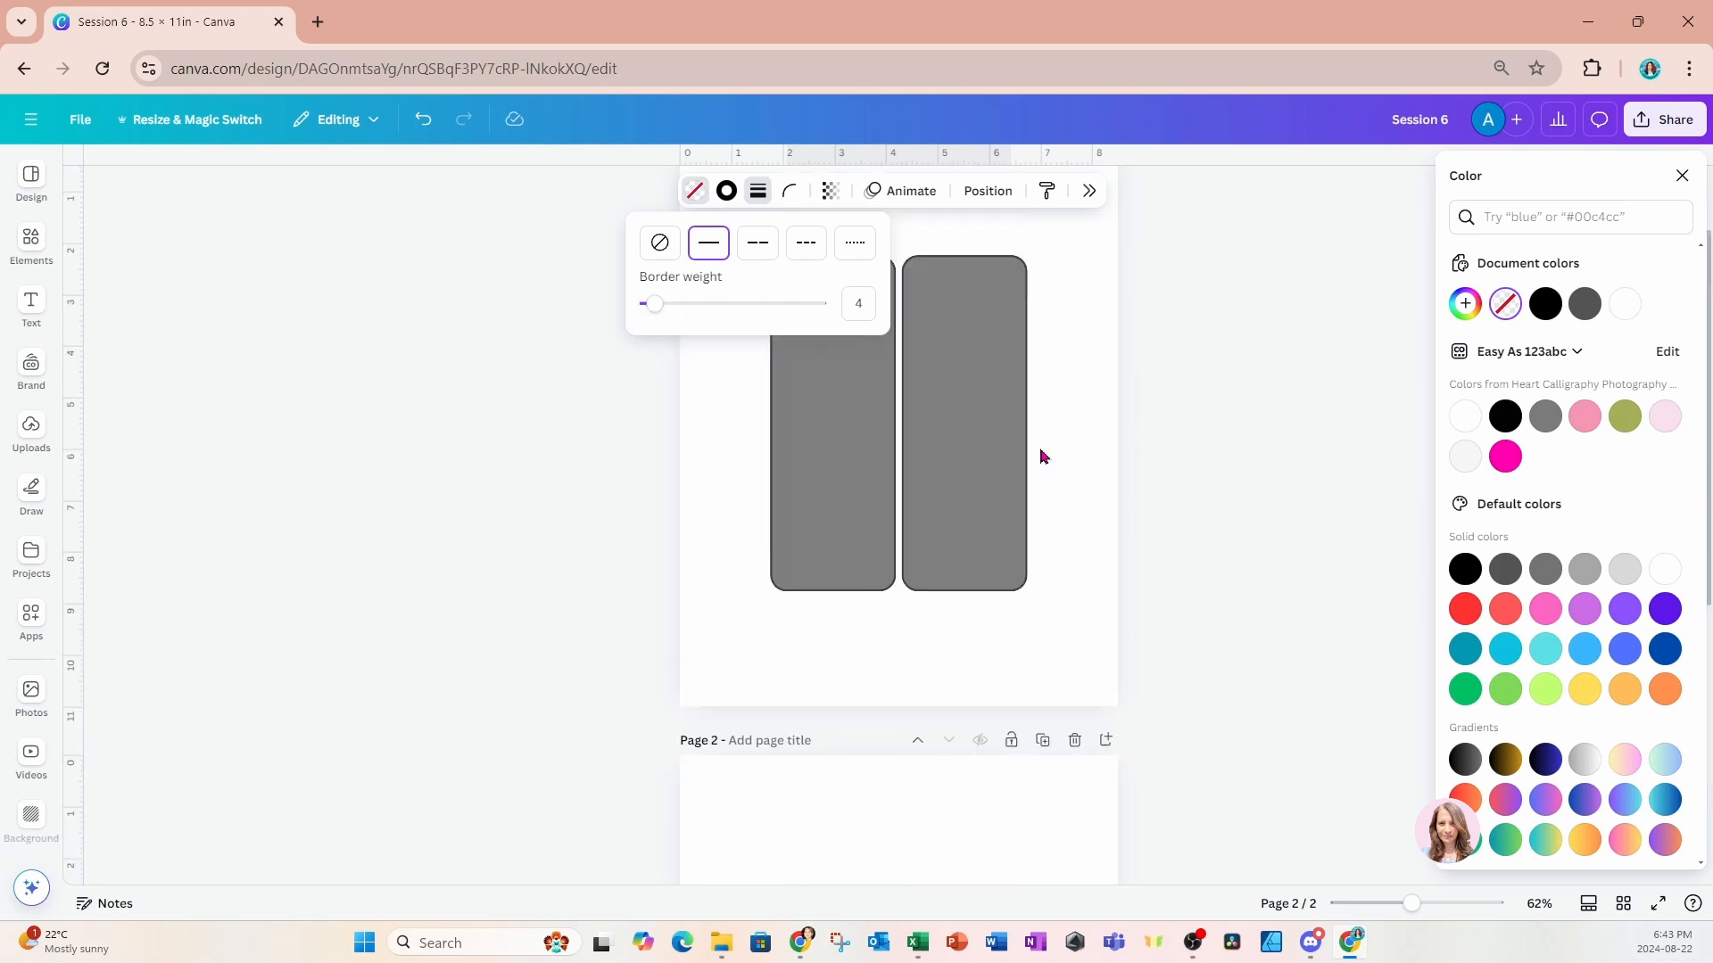
{"action": "left_click", "coordinate": [1099, 457]}
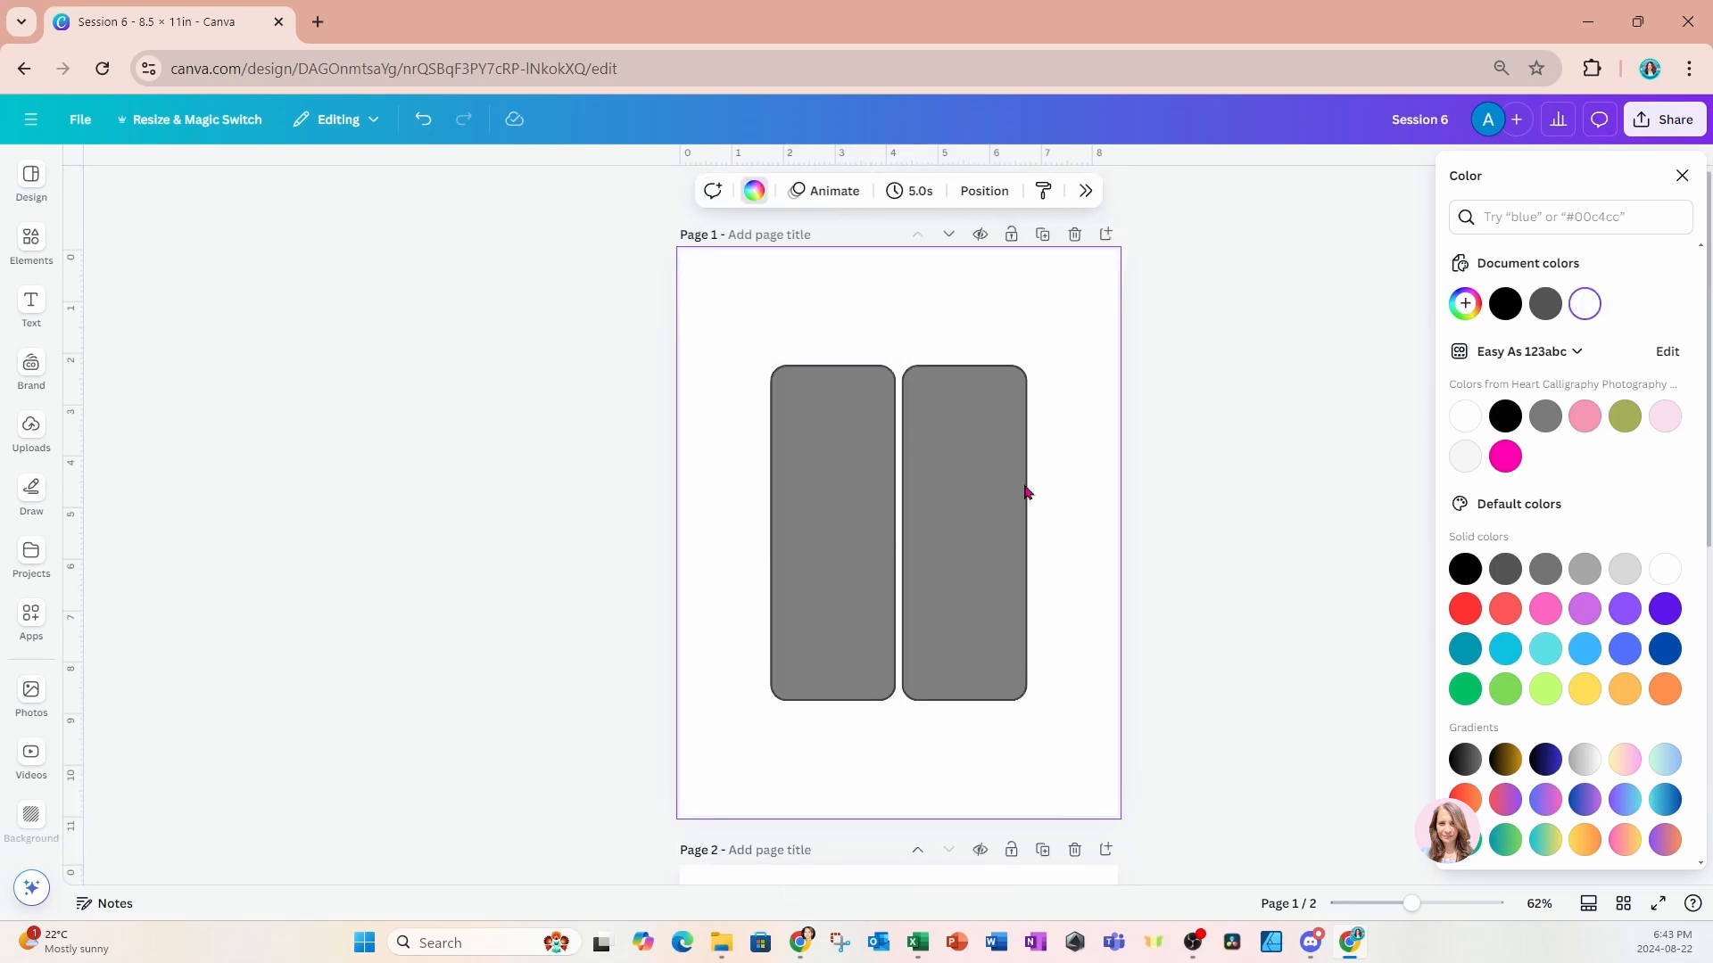
{"action": "left_click", "coordinate": [952, 426]}
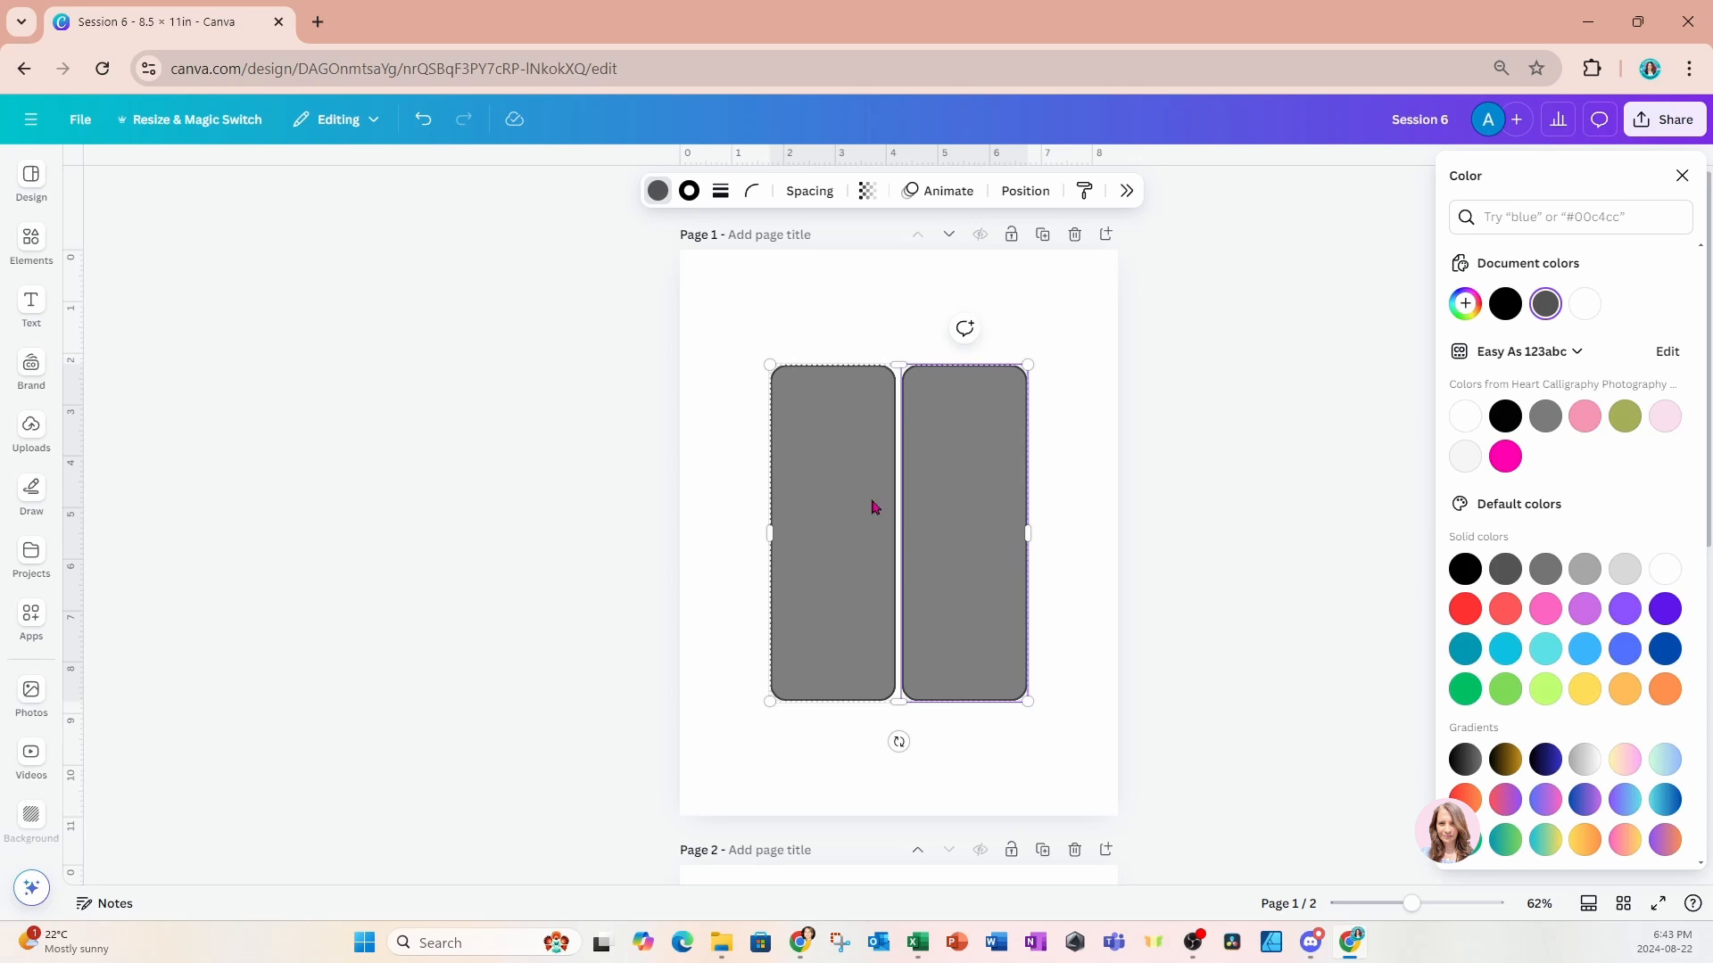
{"action": "left_click", "coordinate": [830, 364]}
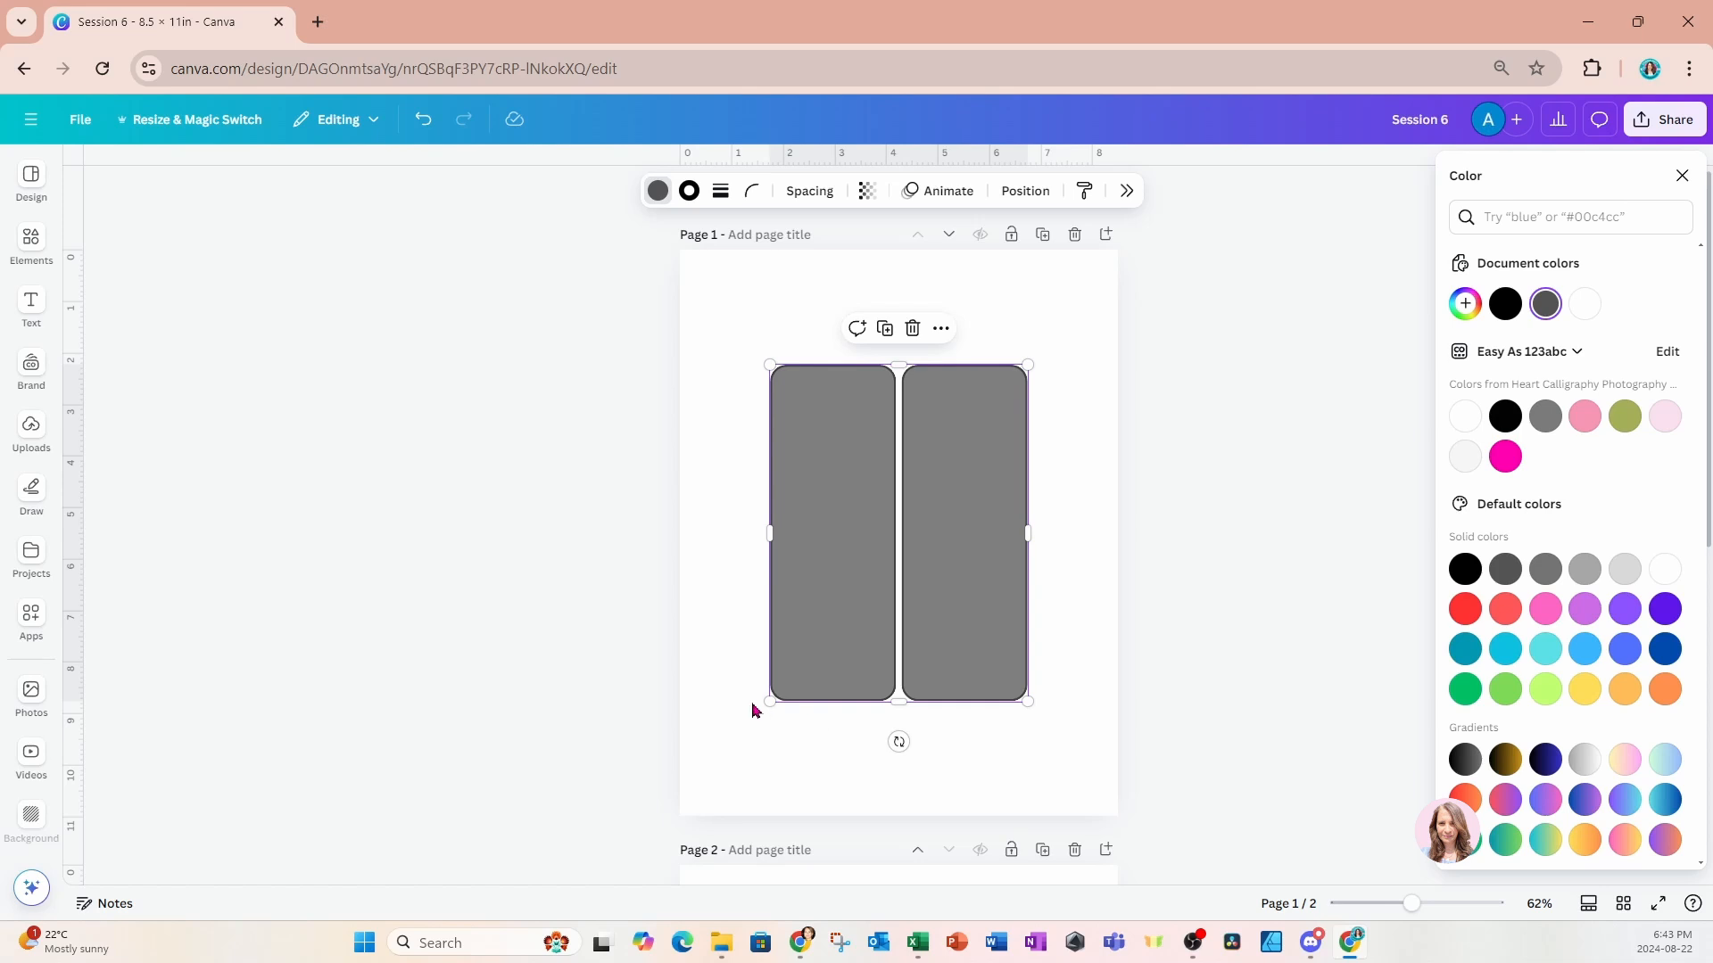
{"action": "left_click", "coordinate": [959, 420]}
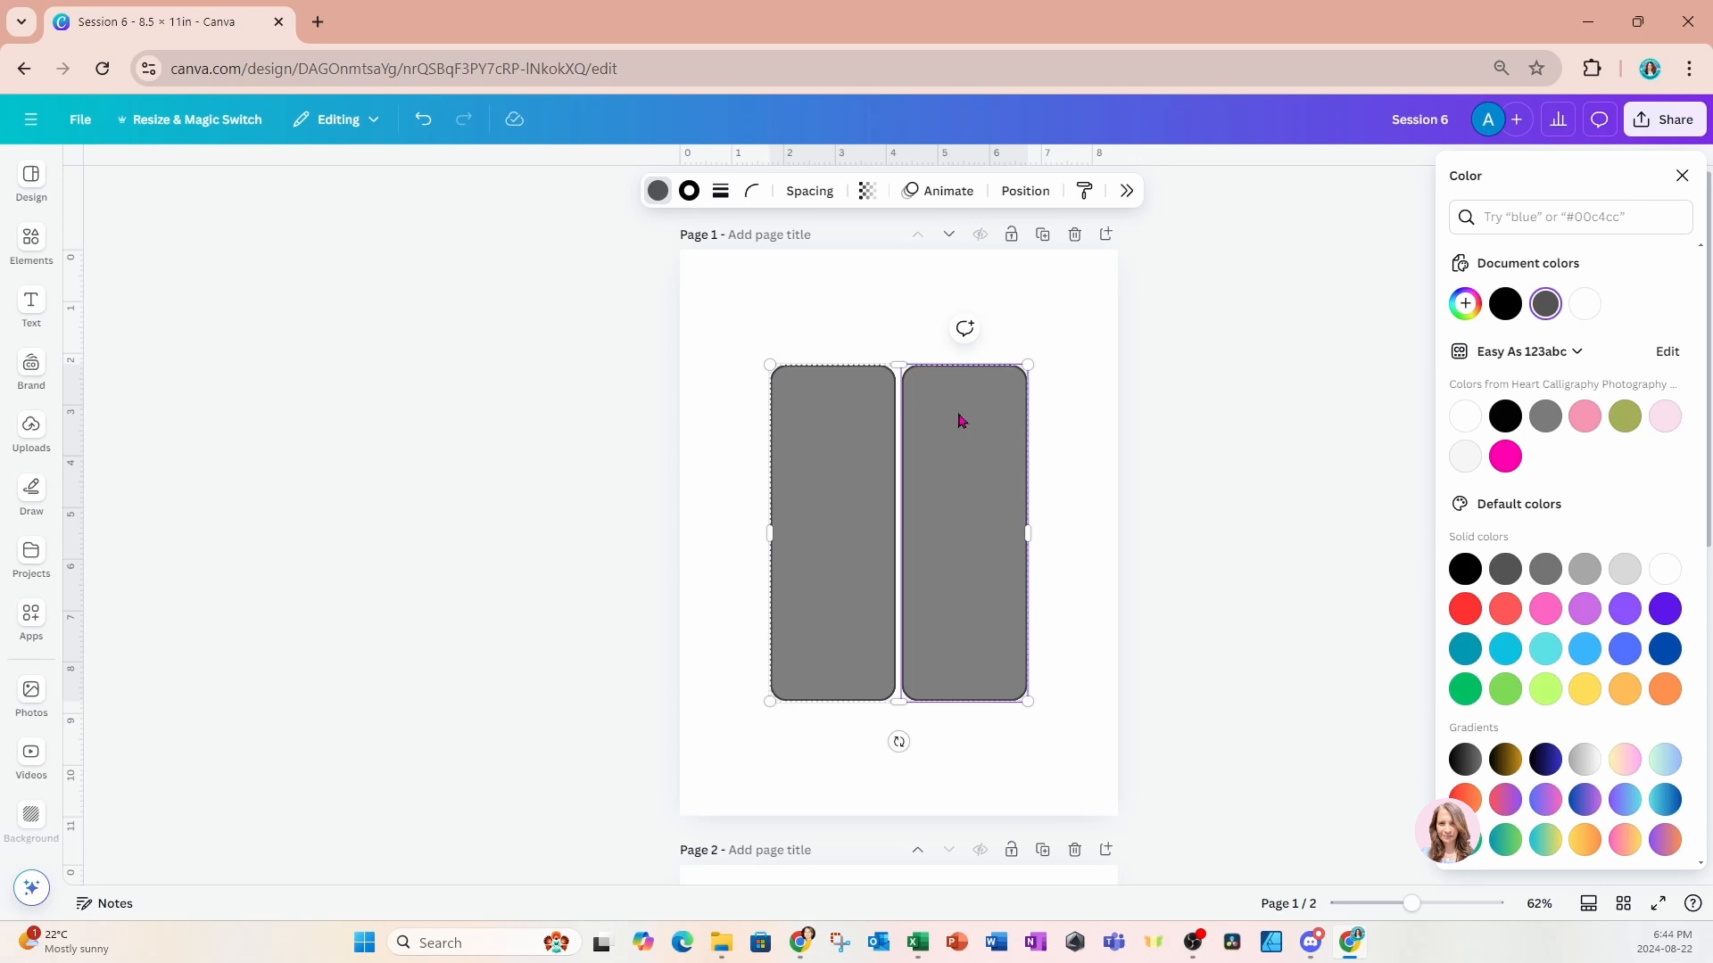
{"action": "left_click", "coordinate": [721, 195]}
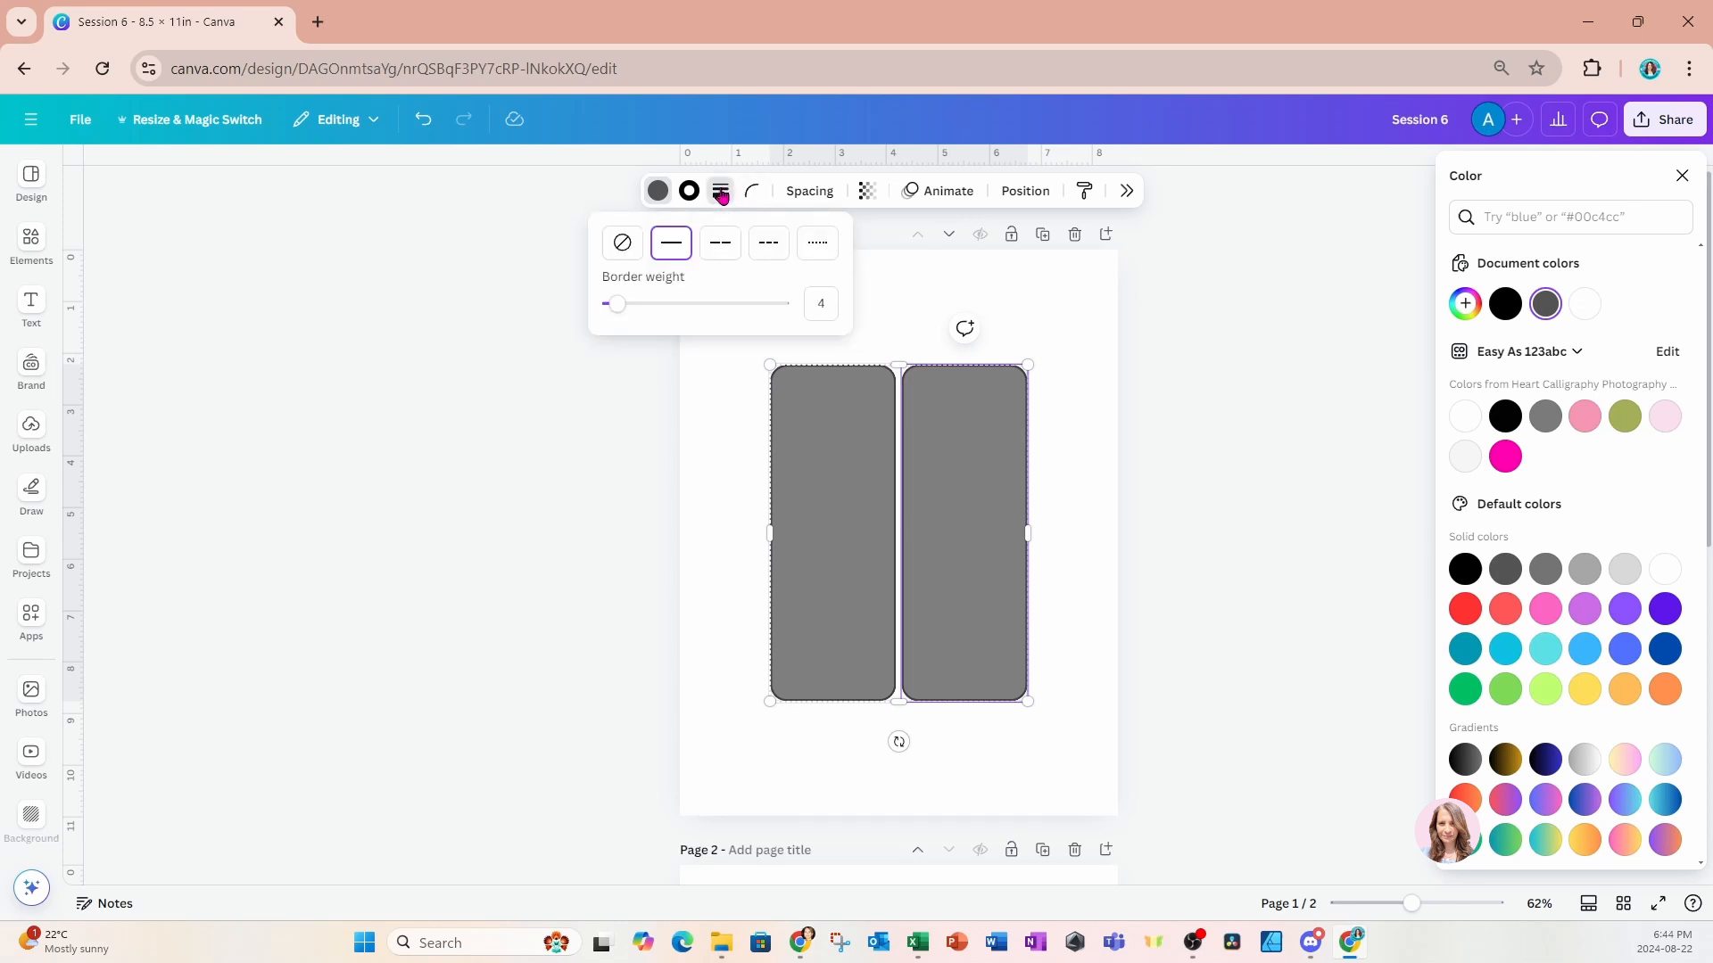
{"action": "left_click", "coordinate": [622, 246]}
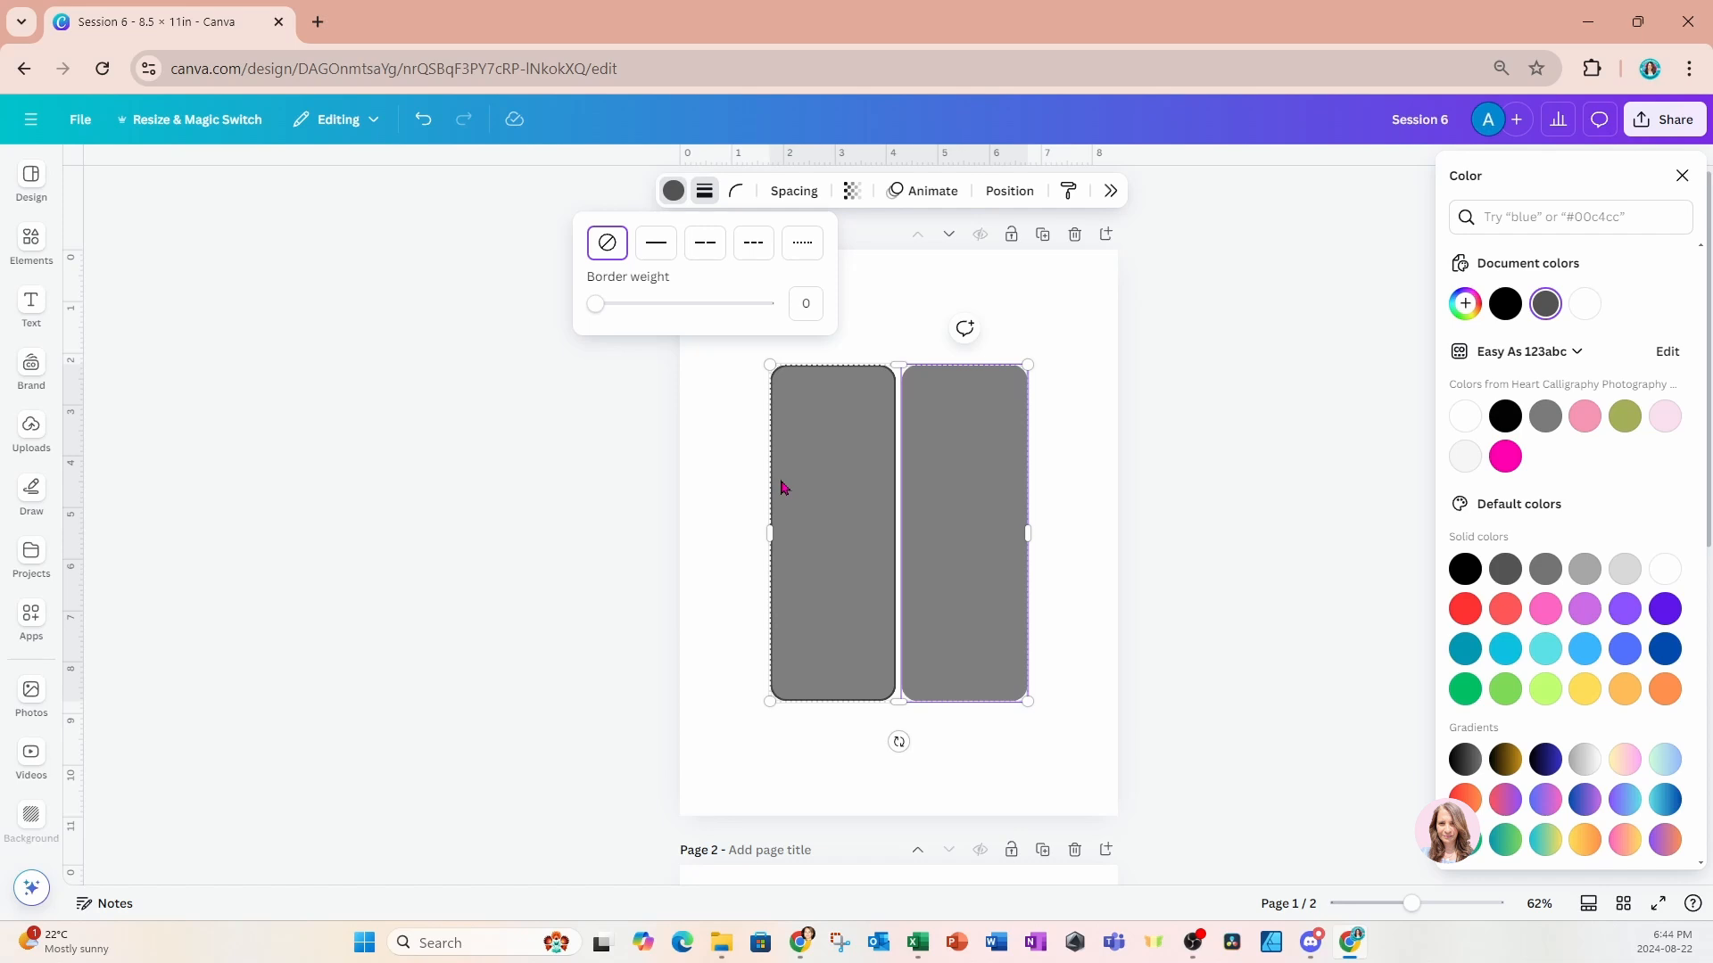
Round the corners of the frame on page 2 to 58 and set its transparency to 70.
{"action": "scroll", "coordinate": [1012, 675], "scroll_direction": "down", "scroll_amount": 6}
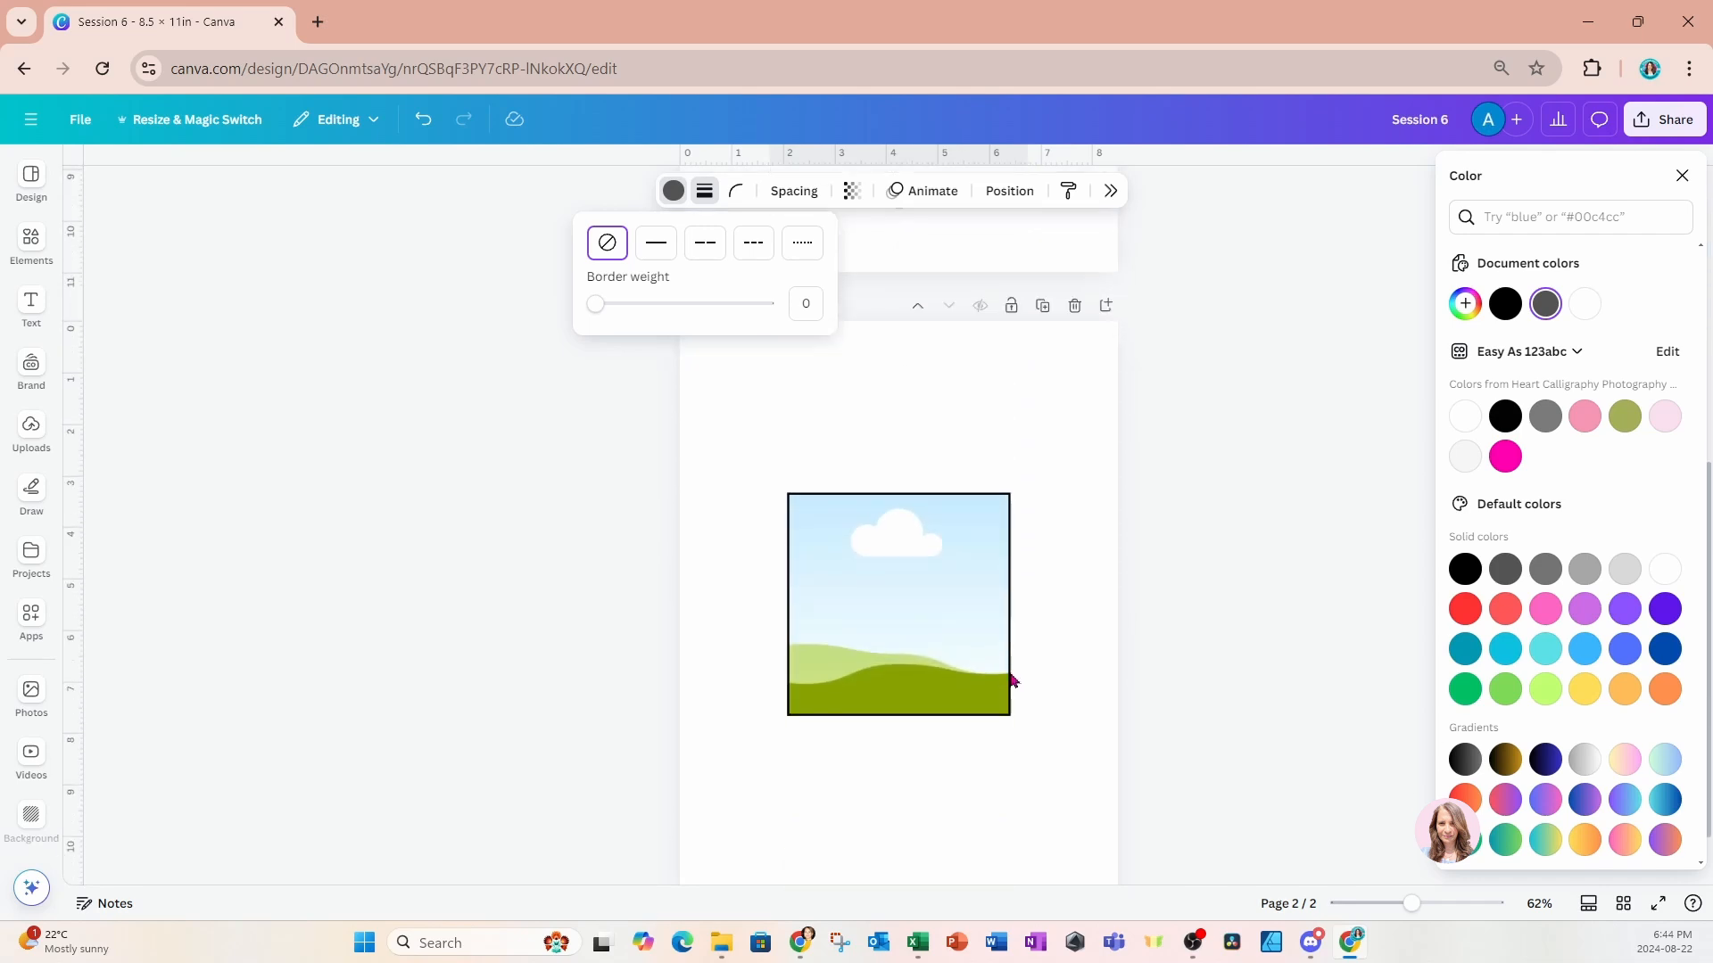
{"action": "left_click", "coordinate": [957, 665]}
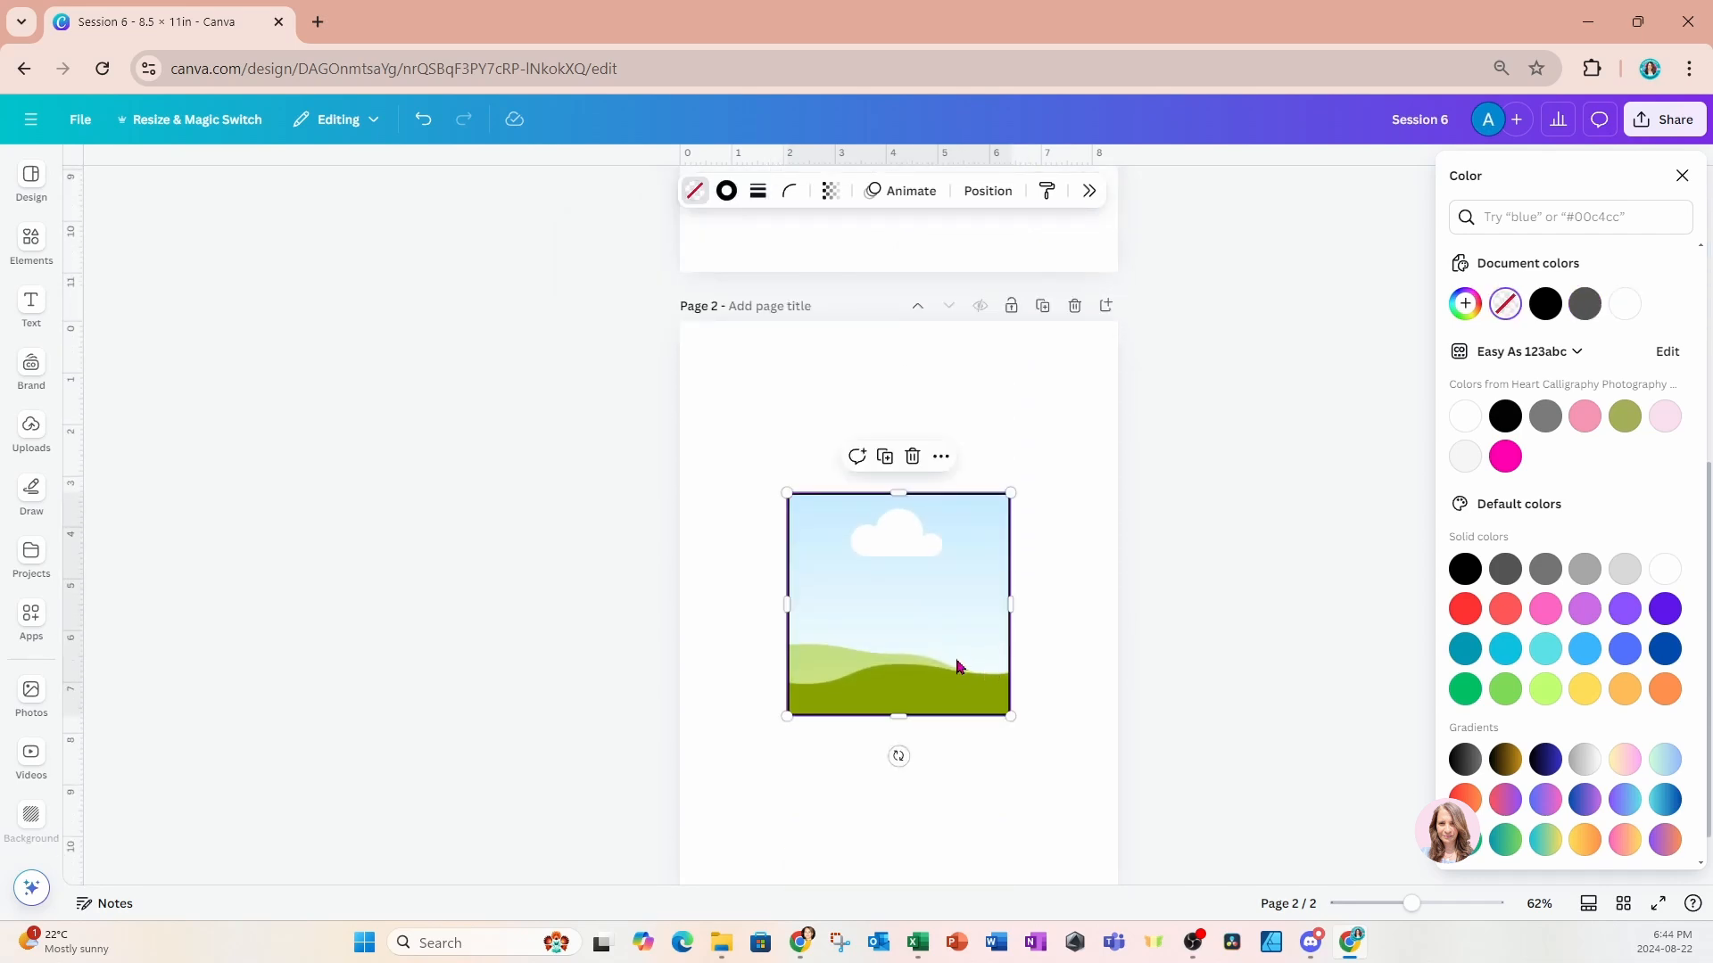
{"action": "left_click", "coordinate": [792, 197]}
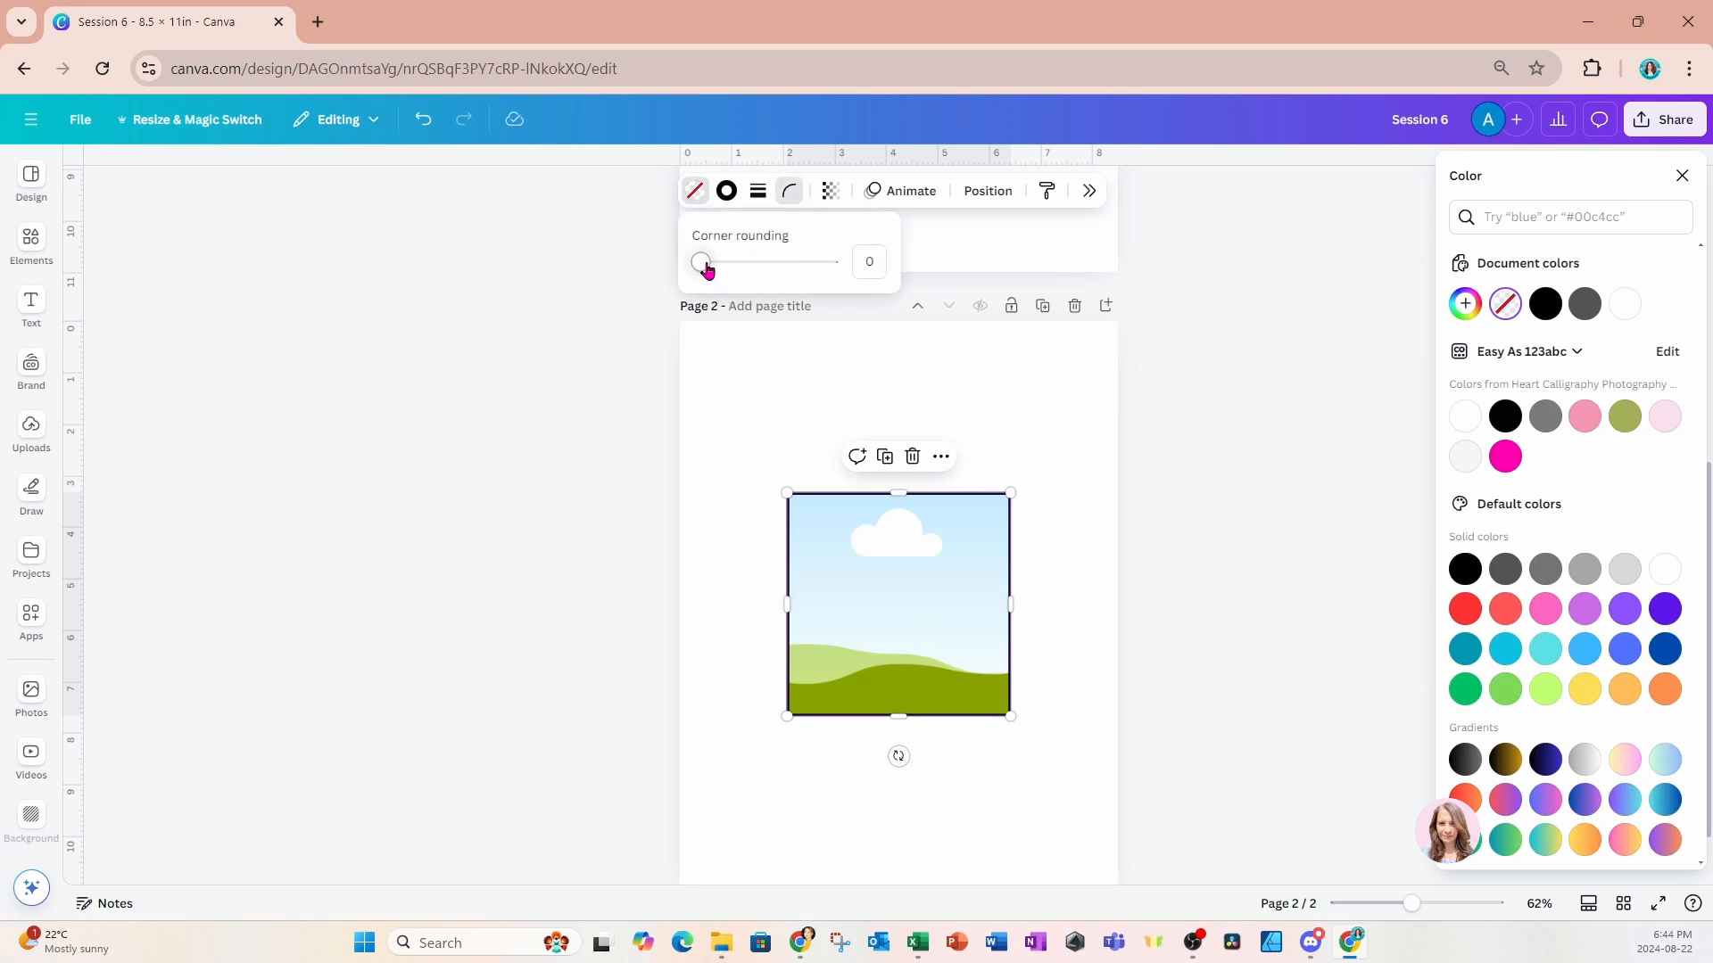
{"action": "left_click_drag", "start_coordinate": [707, 268], "coordinate": [776, 272]}
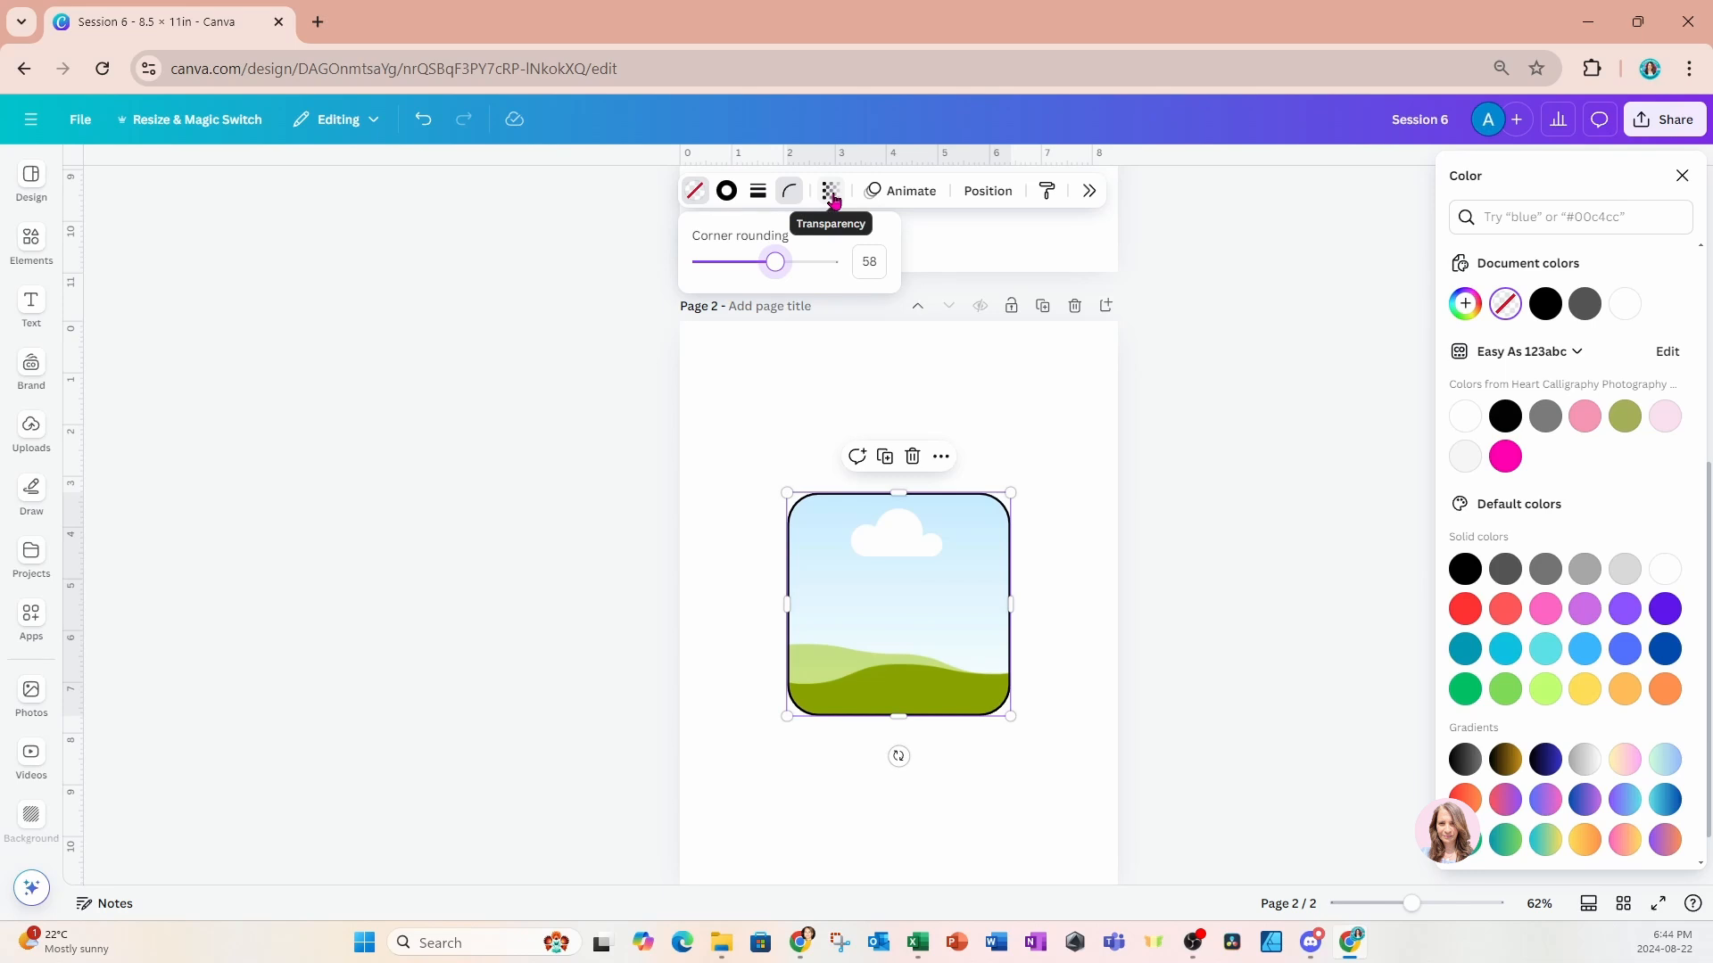
{"action": "left_click", "coordinate": [831, 192]}
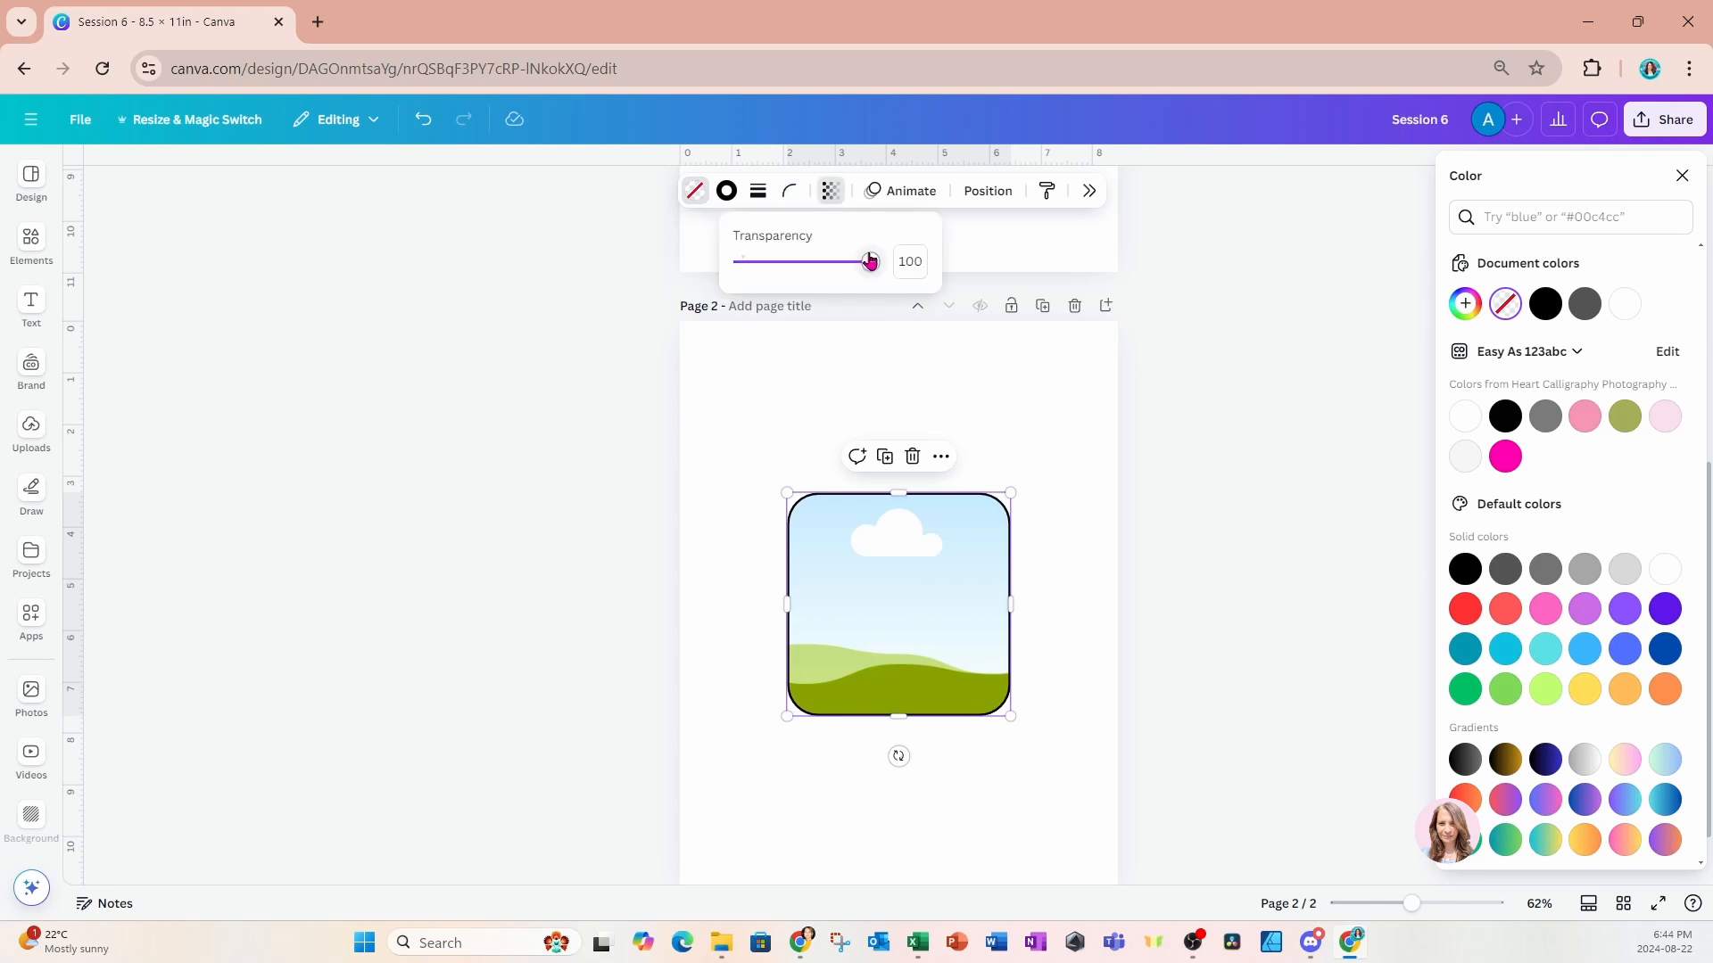
{"action": "left_click_drag", "start_coordinate": [872, 262], "coordinate": [834, 282]}
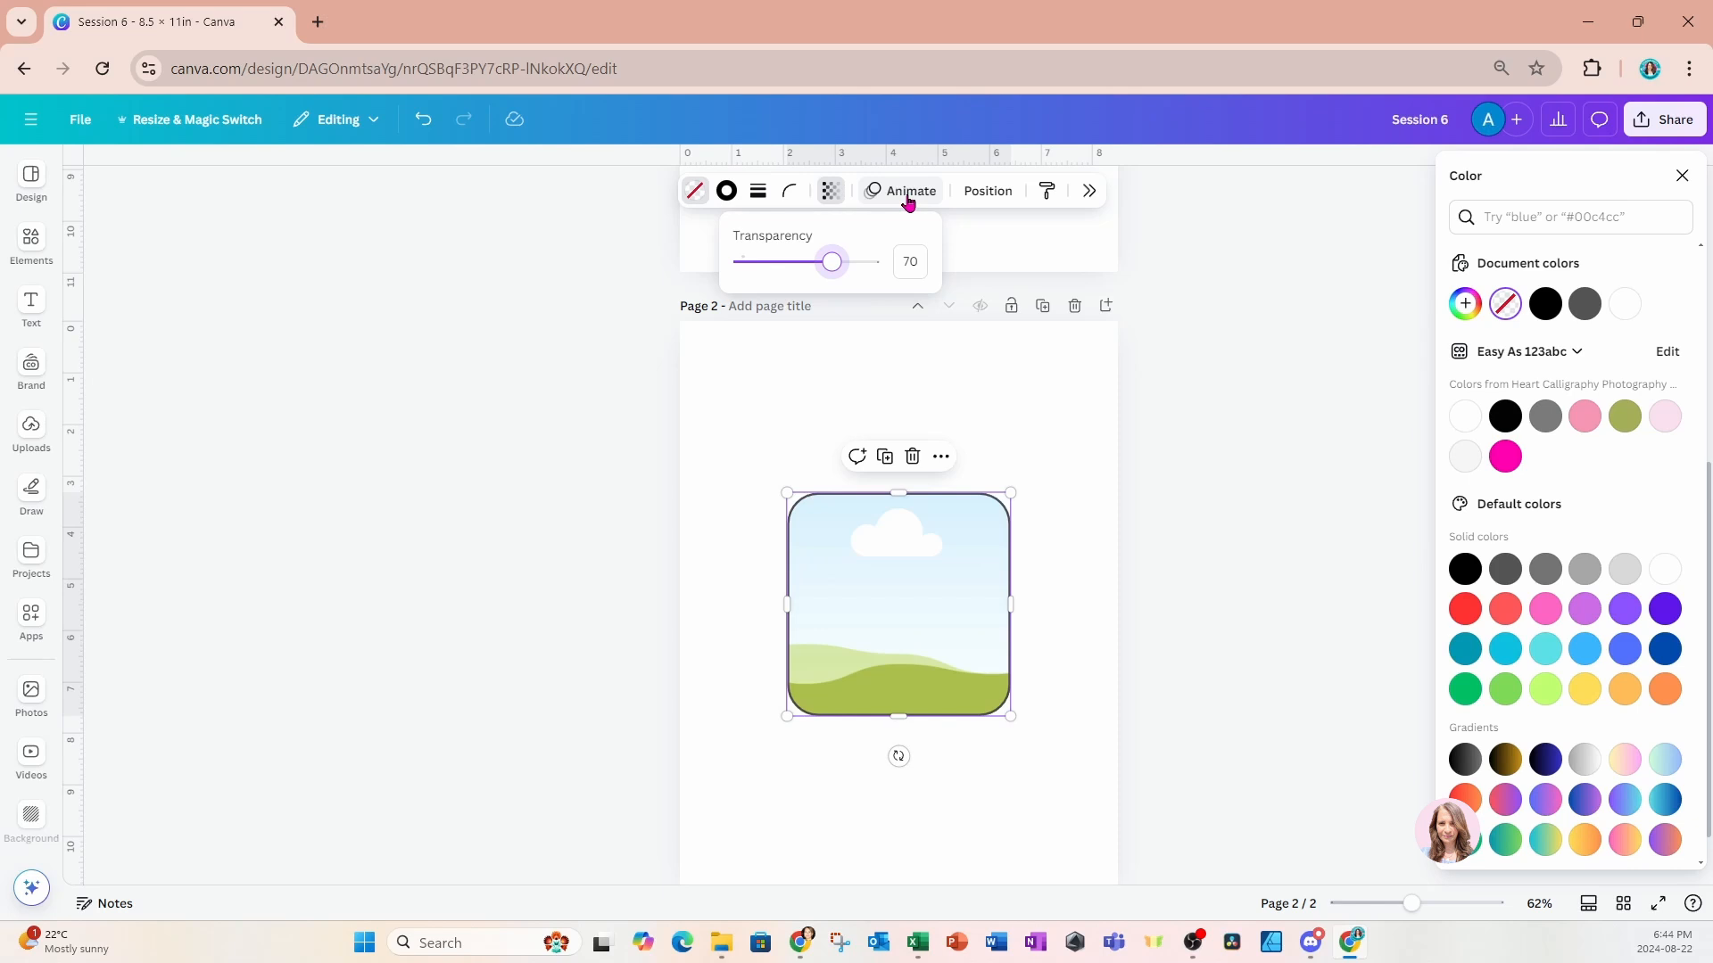
Examine the arrangement options and the layer list for the frame on page 2.
{"action": "left_click", "coordinate": [973, 199]}
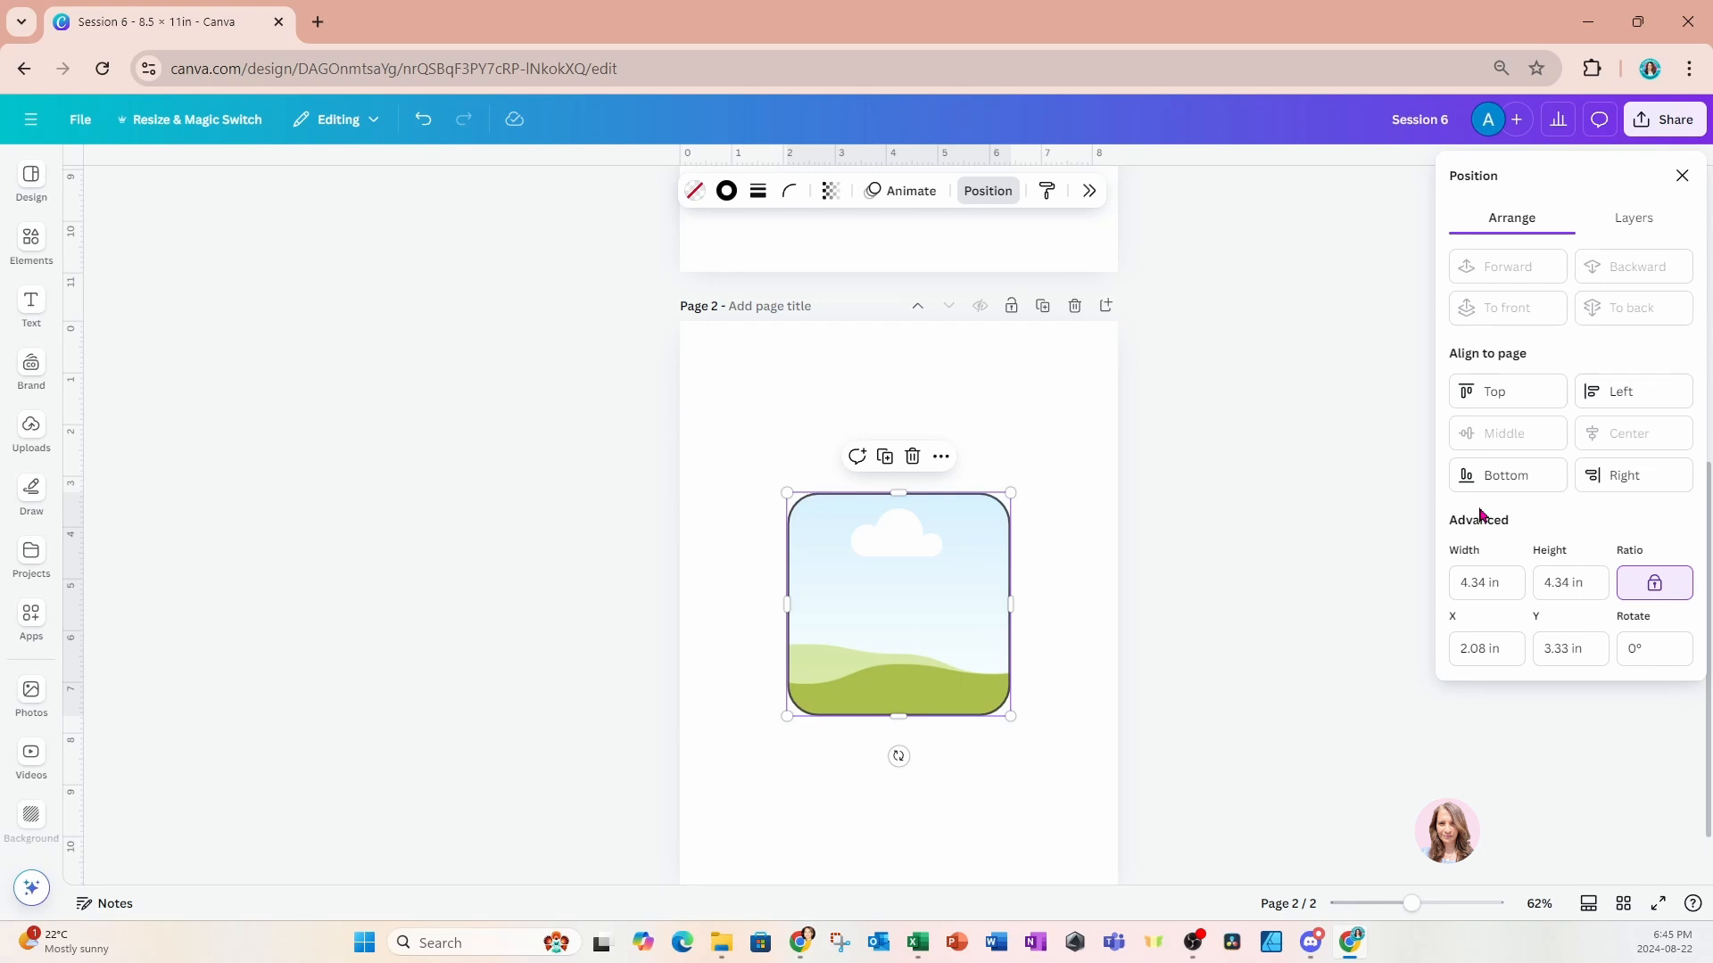
{"action": "left_click", "coordinate": [1637, 221]}
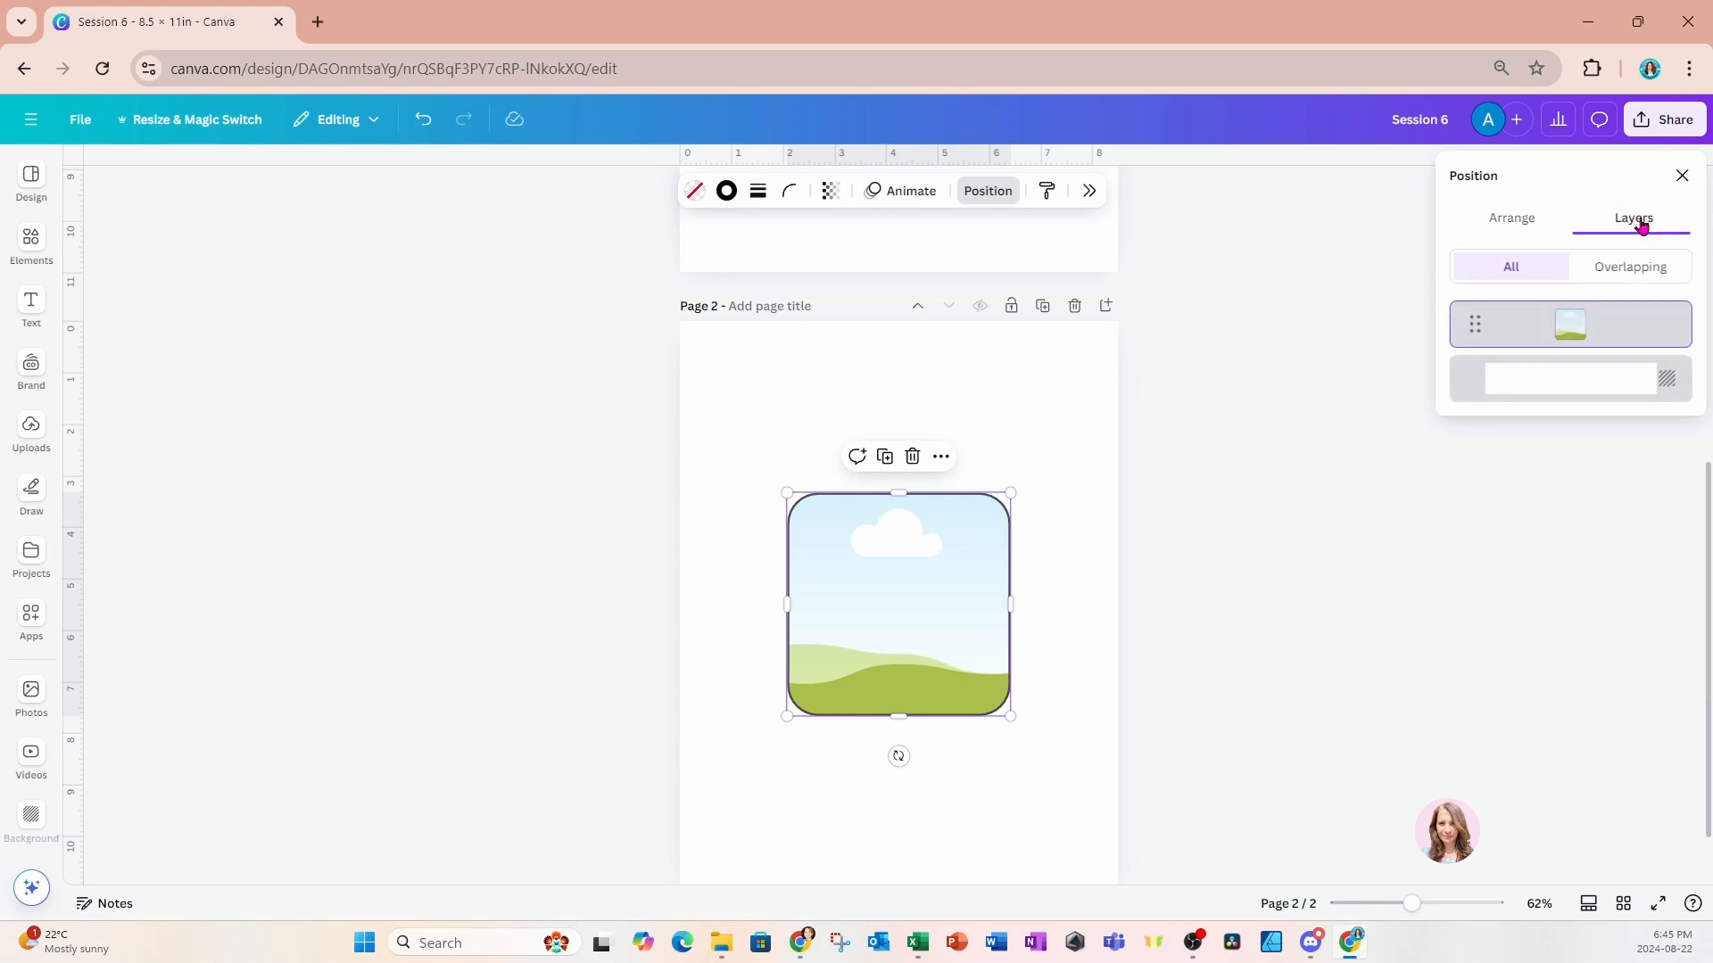
{"action": "mouse_move", "coordinate": [1611, 334]}
Copy the style of the frame on page 2 onto the two-column grid on page 1.
{"action": "left_click", "coordinate": [1049, 194]}
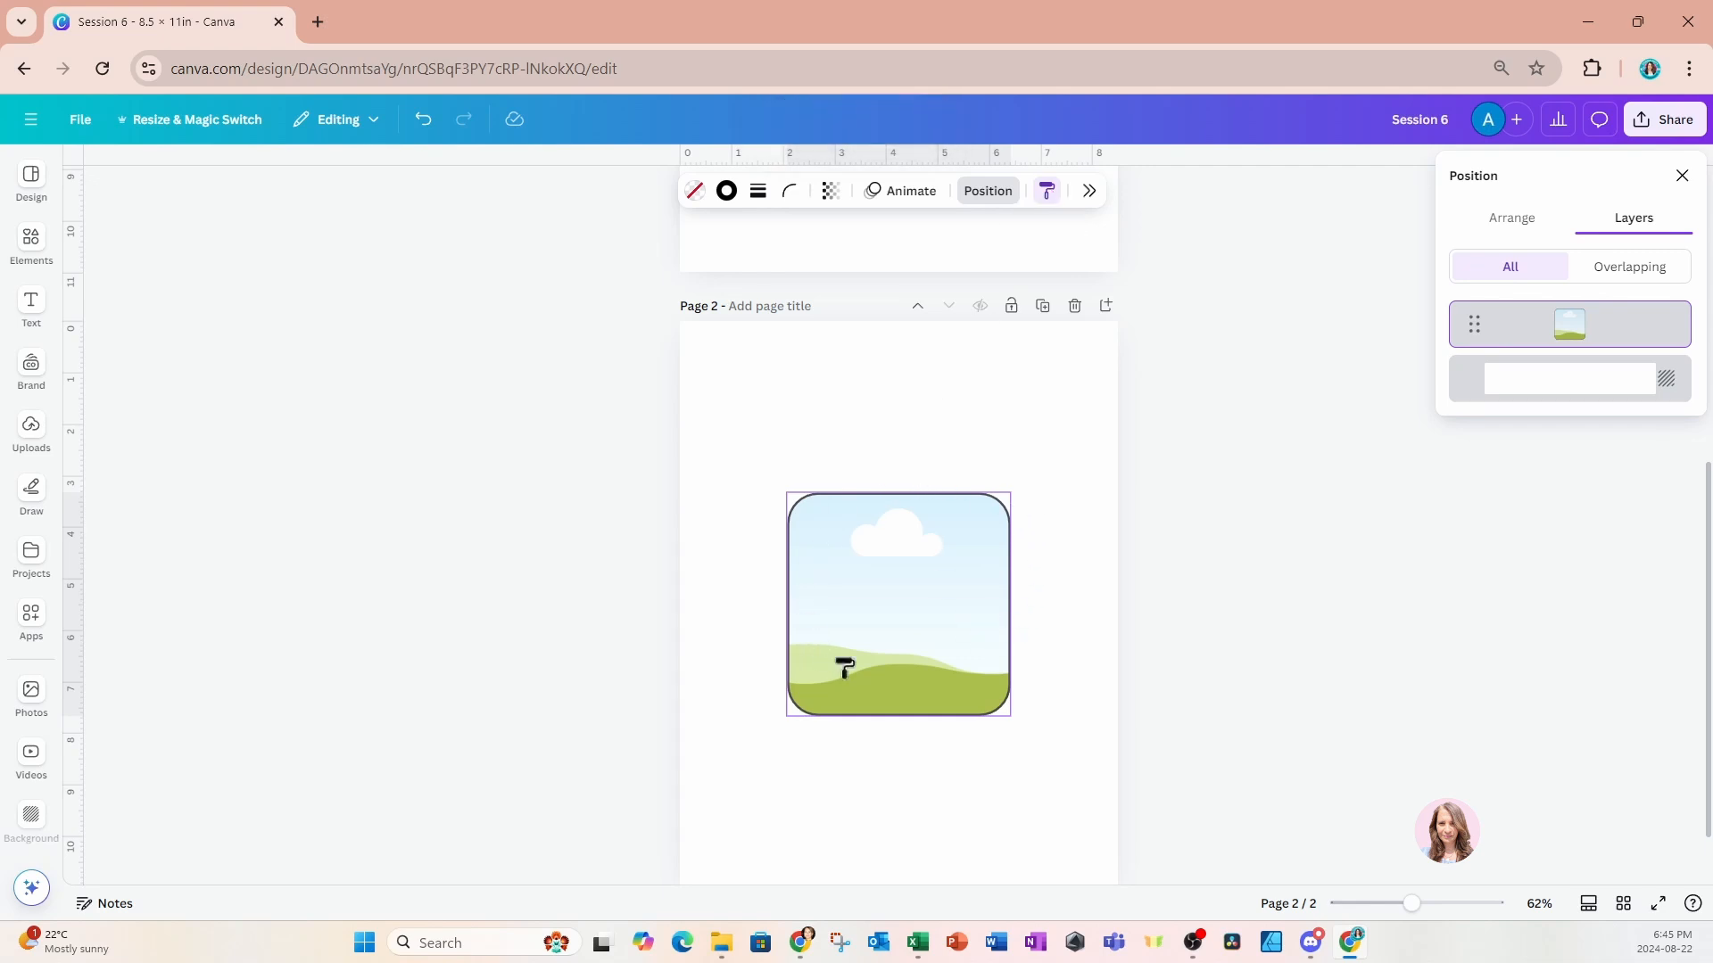
{"action": "scroll", "coordinate": [845, 669], "scroll_direction": "up", "scroll_amount": 6}
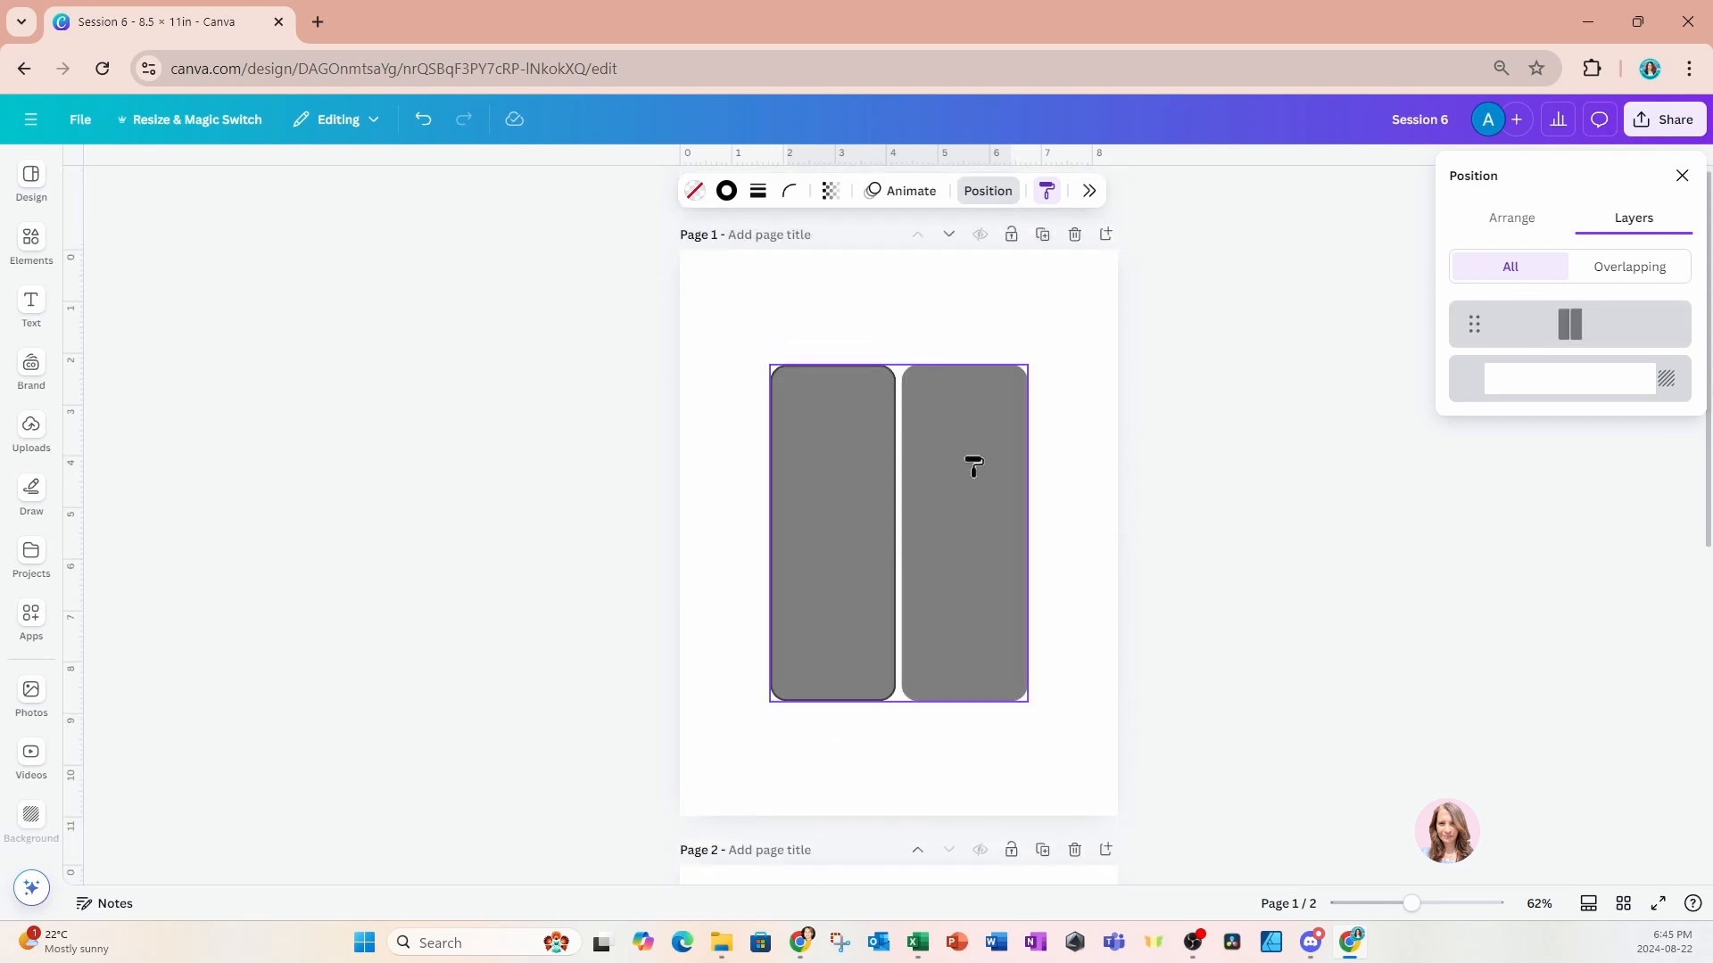
{"action": "left_click", "coordinate": [994, 531]}
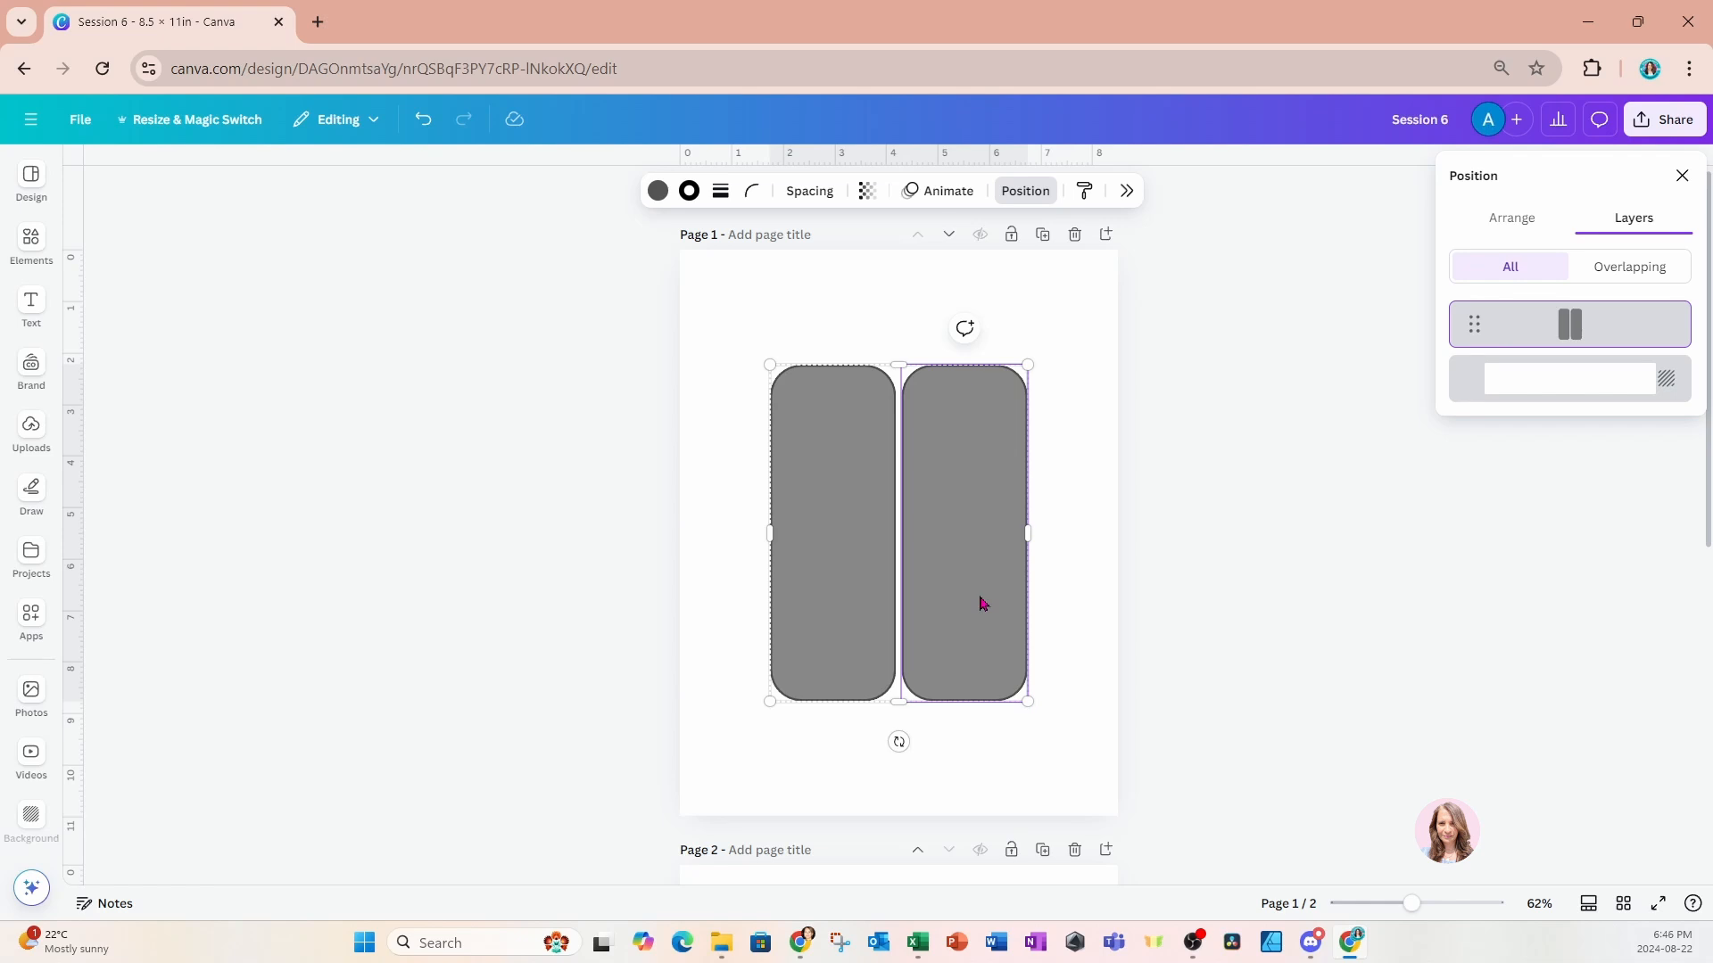
Close the position settings and examine the full set of formatting options for the grid on page 1.
{"action": "scroll", "coordinate": [981, 604], "scroll_direction": "down", "scroll_amount": 5}
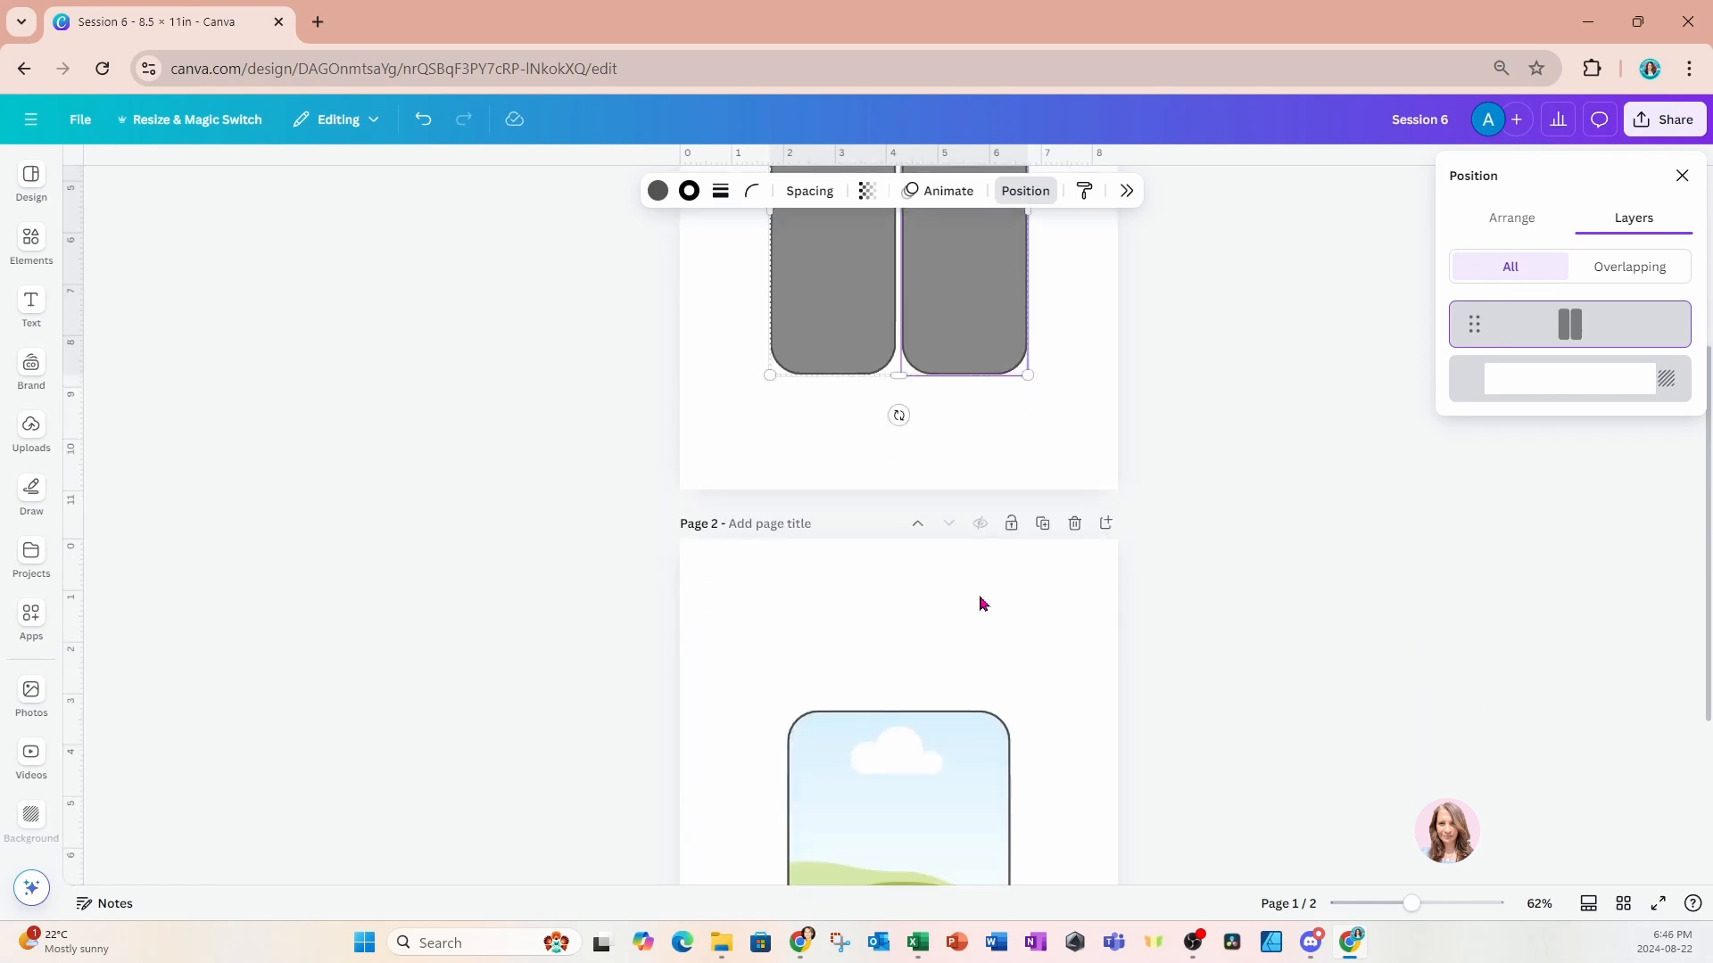
{"action": "scroll", "coordinate": [910, 771], "scroll_direction": "down", "scroll_amount": 2}
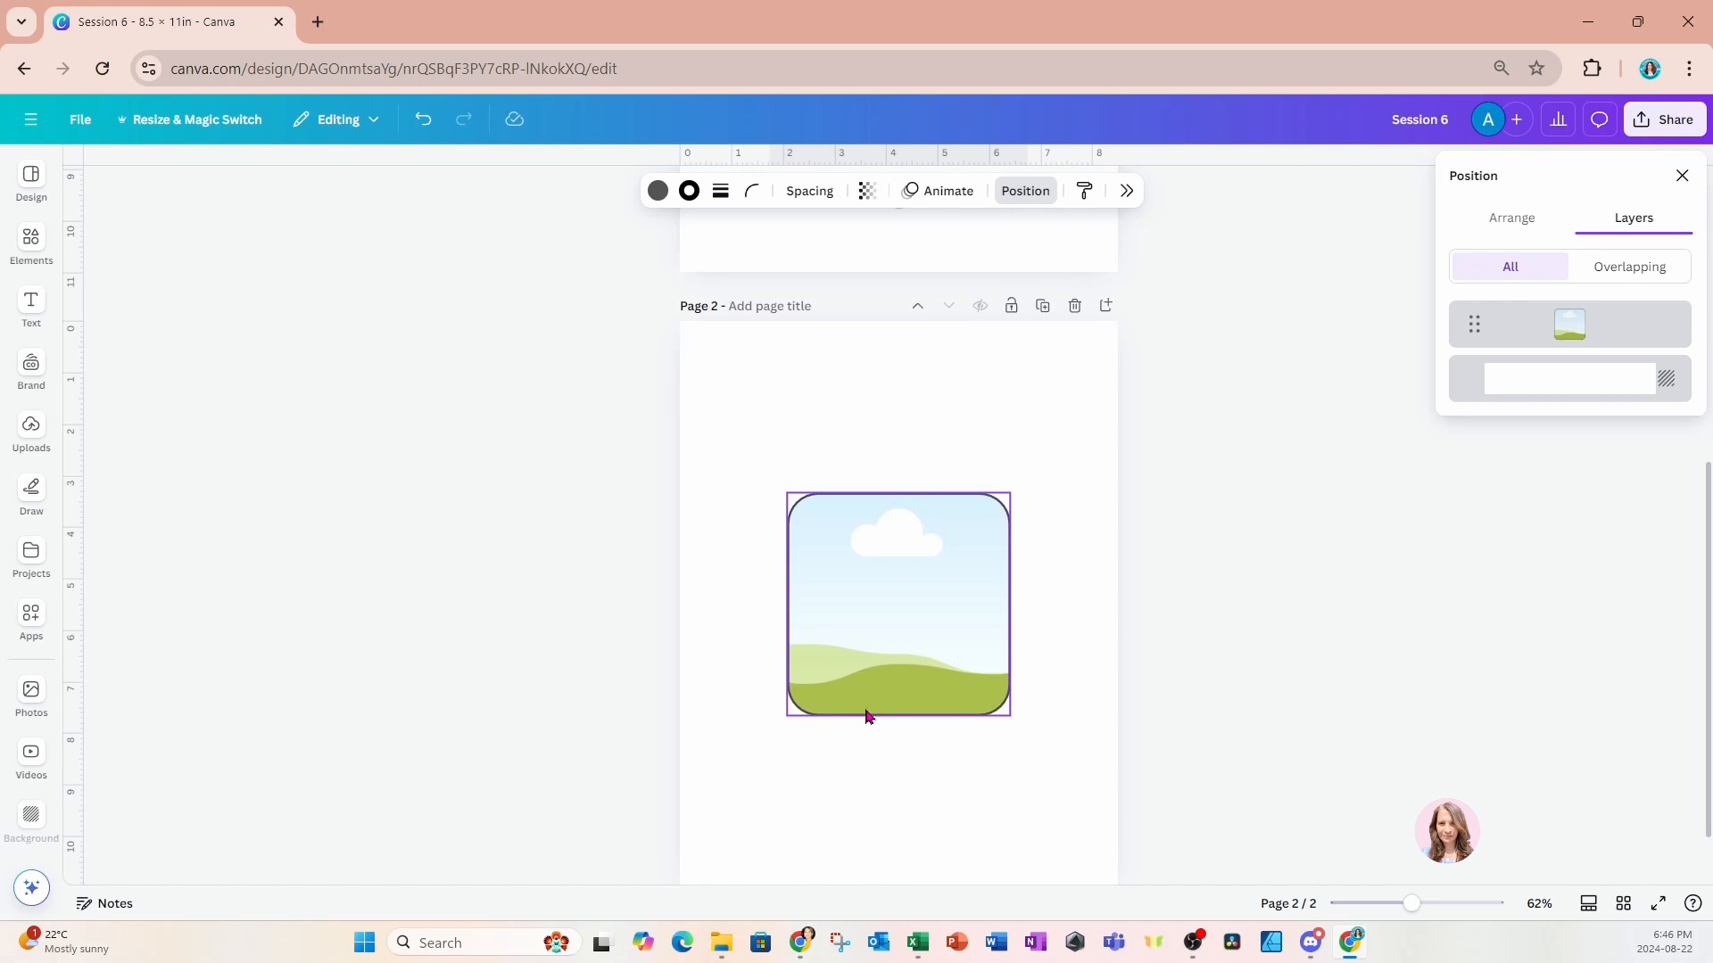
{"action": "left_click", "coordinate": [1679, 176]}
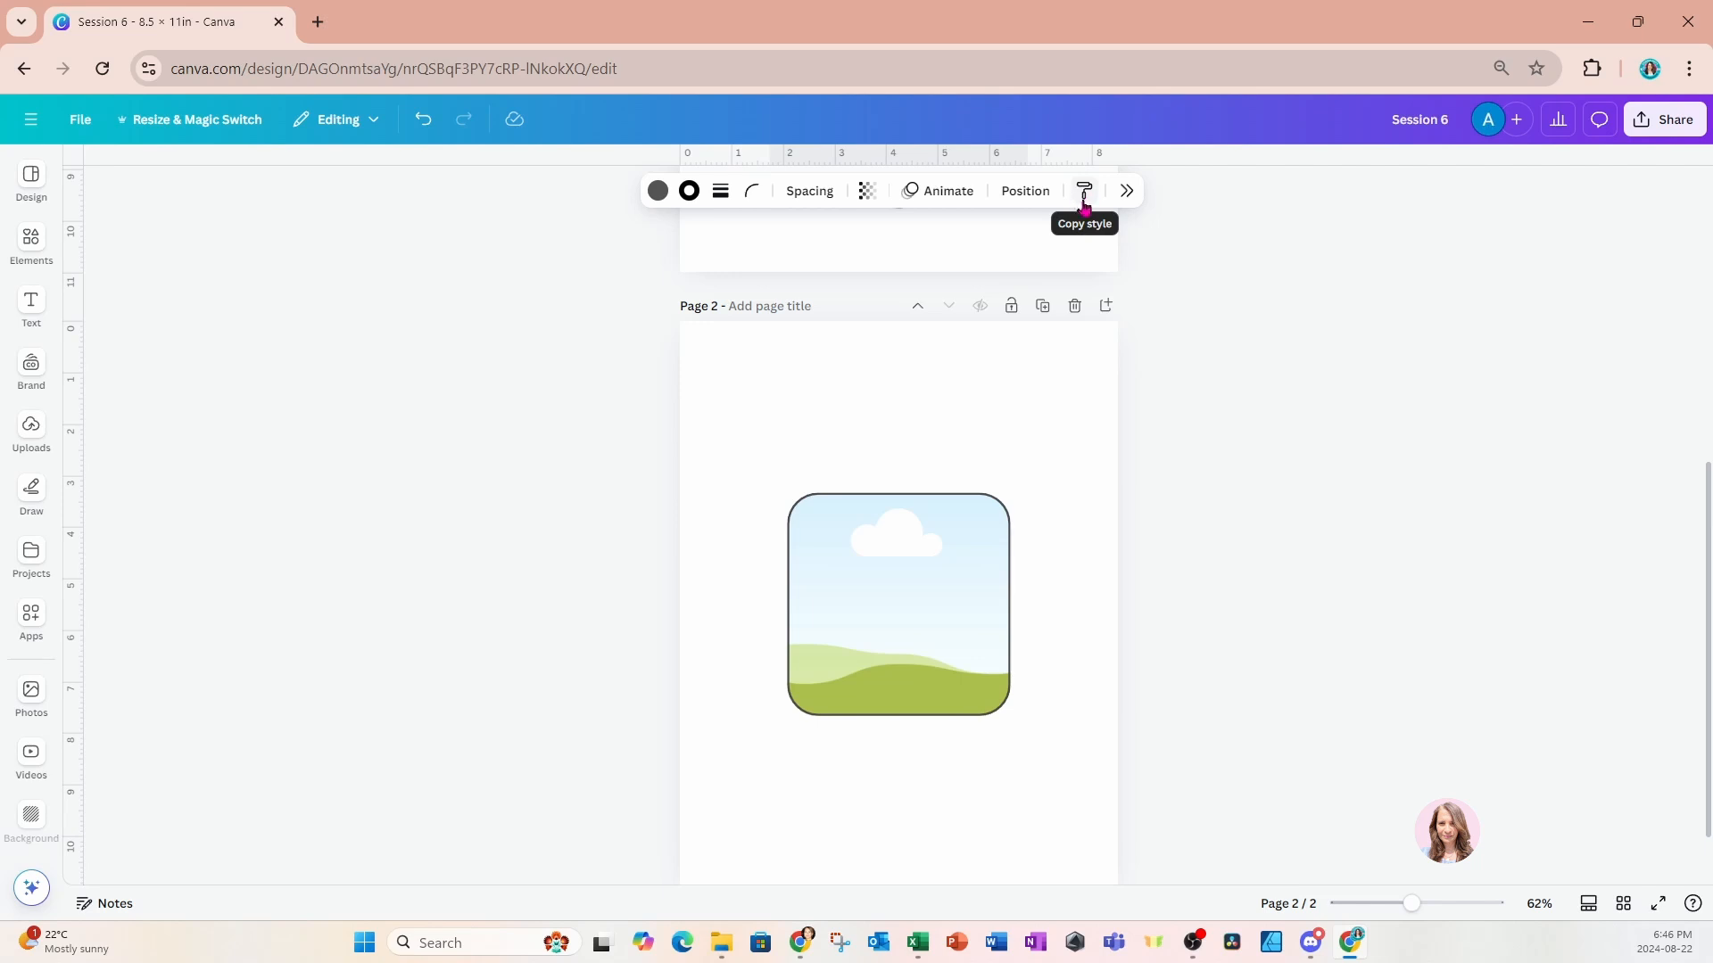
{"action": "left_click", "coordinate": [1128, 194]}
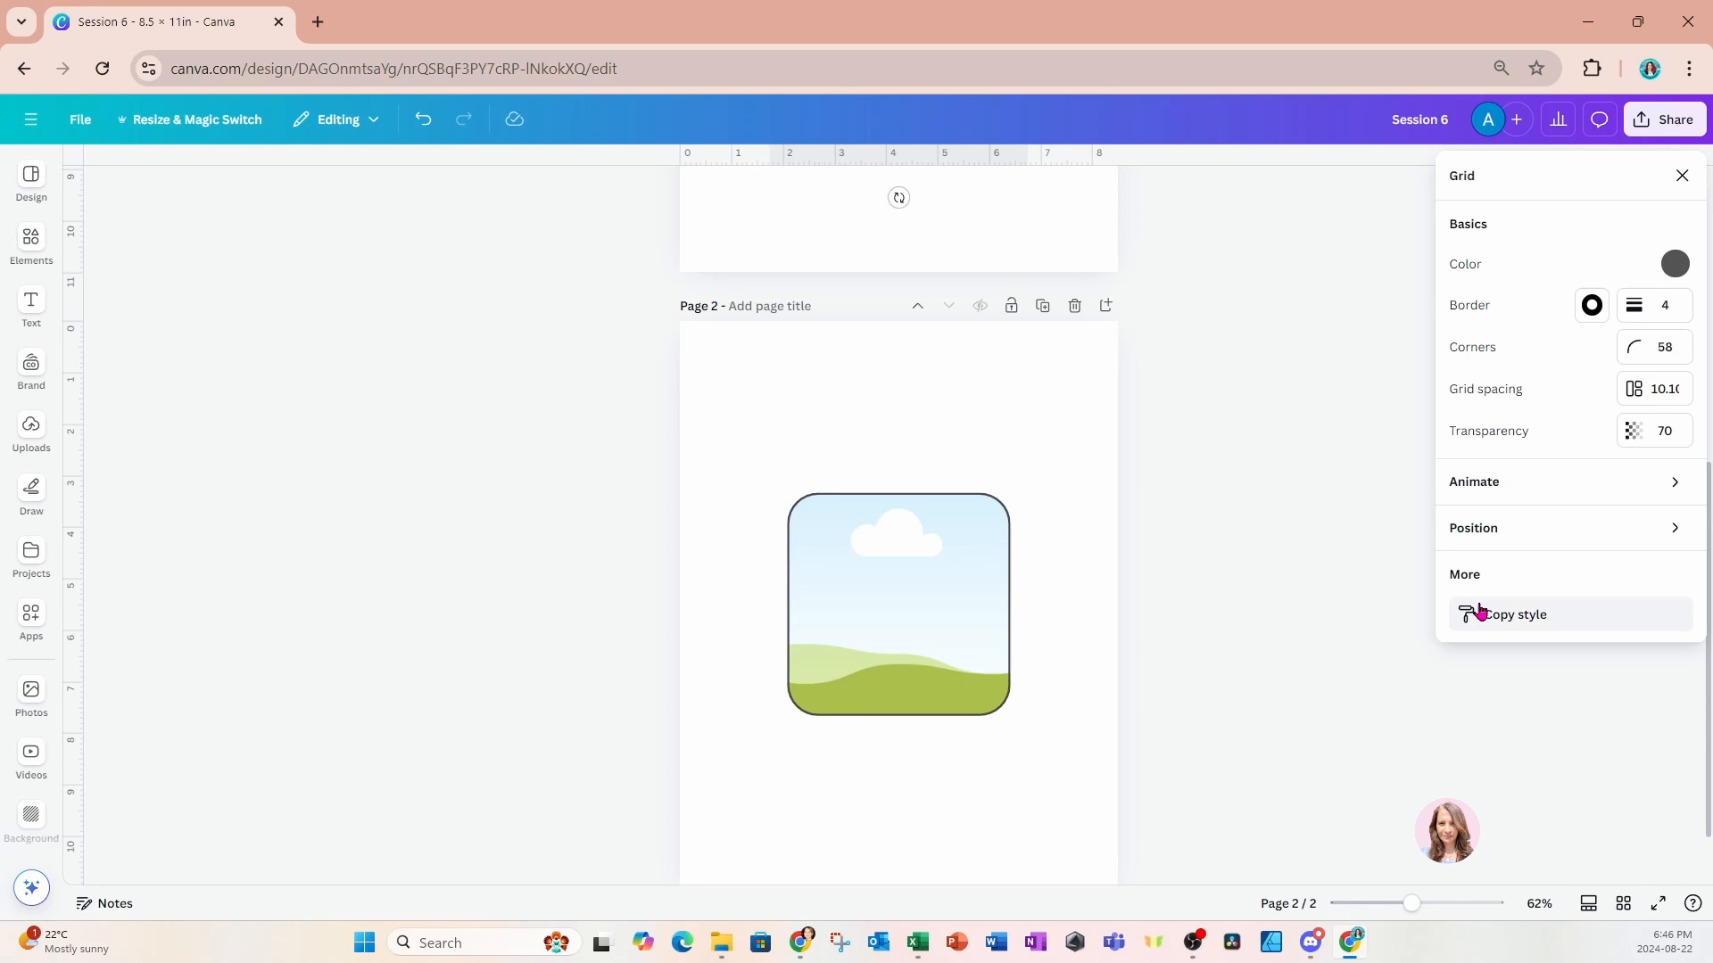
{"action": "scroll", "coordinate": [1094, 539], "scroll_direction": "up", "scroll_amount": 6}
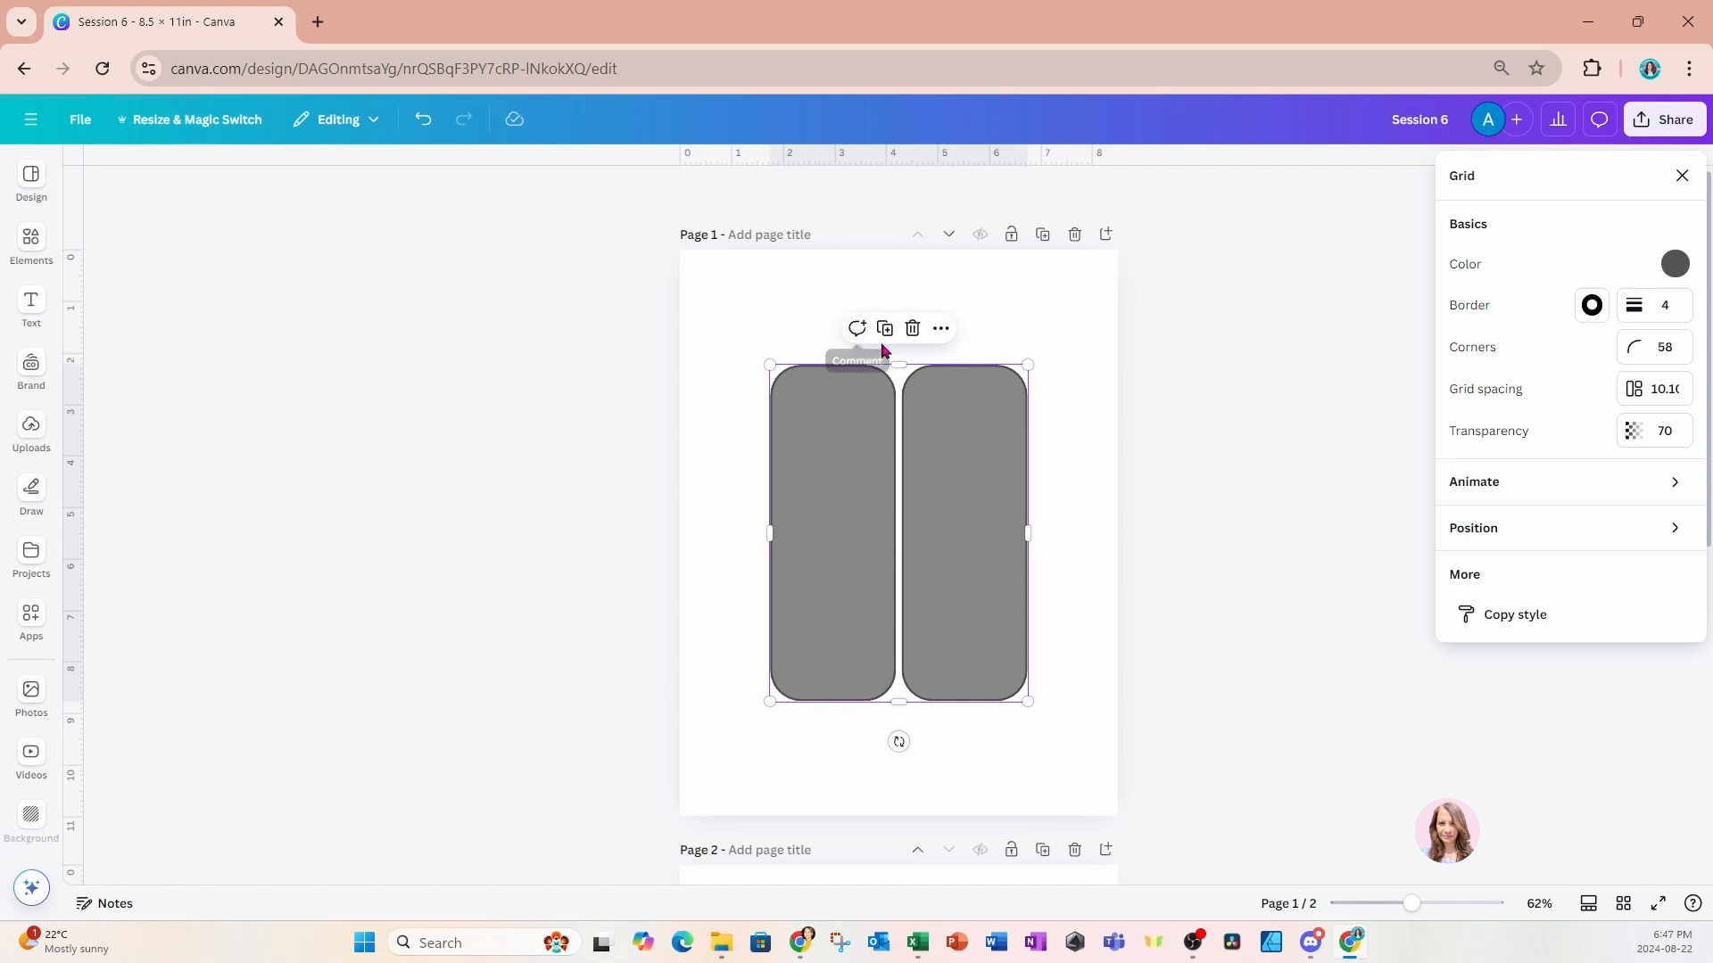
Examine the grid's additional options and its download-selection settings, leaving them without downloading anything.
{"action": "left_click", "coordinate": [944, 332]}
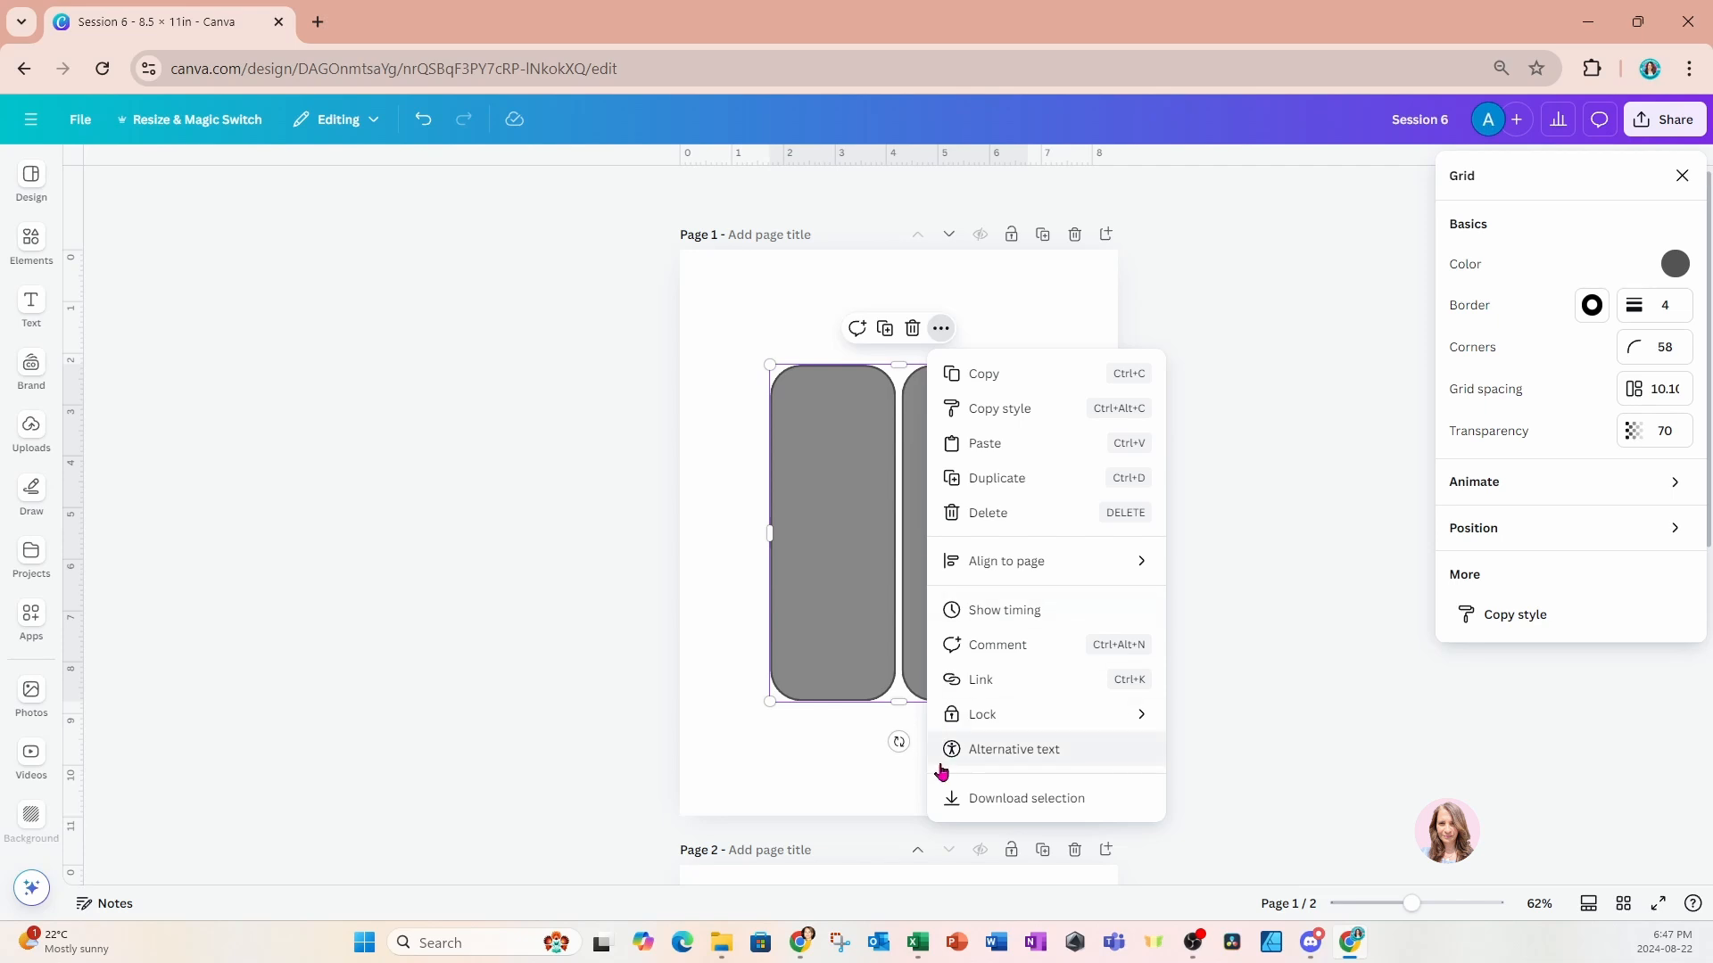
{"action": "left_click", "coordinate": [1002, 806]}
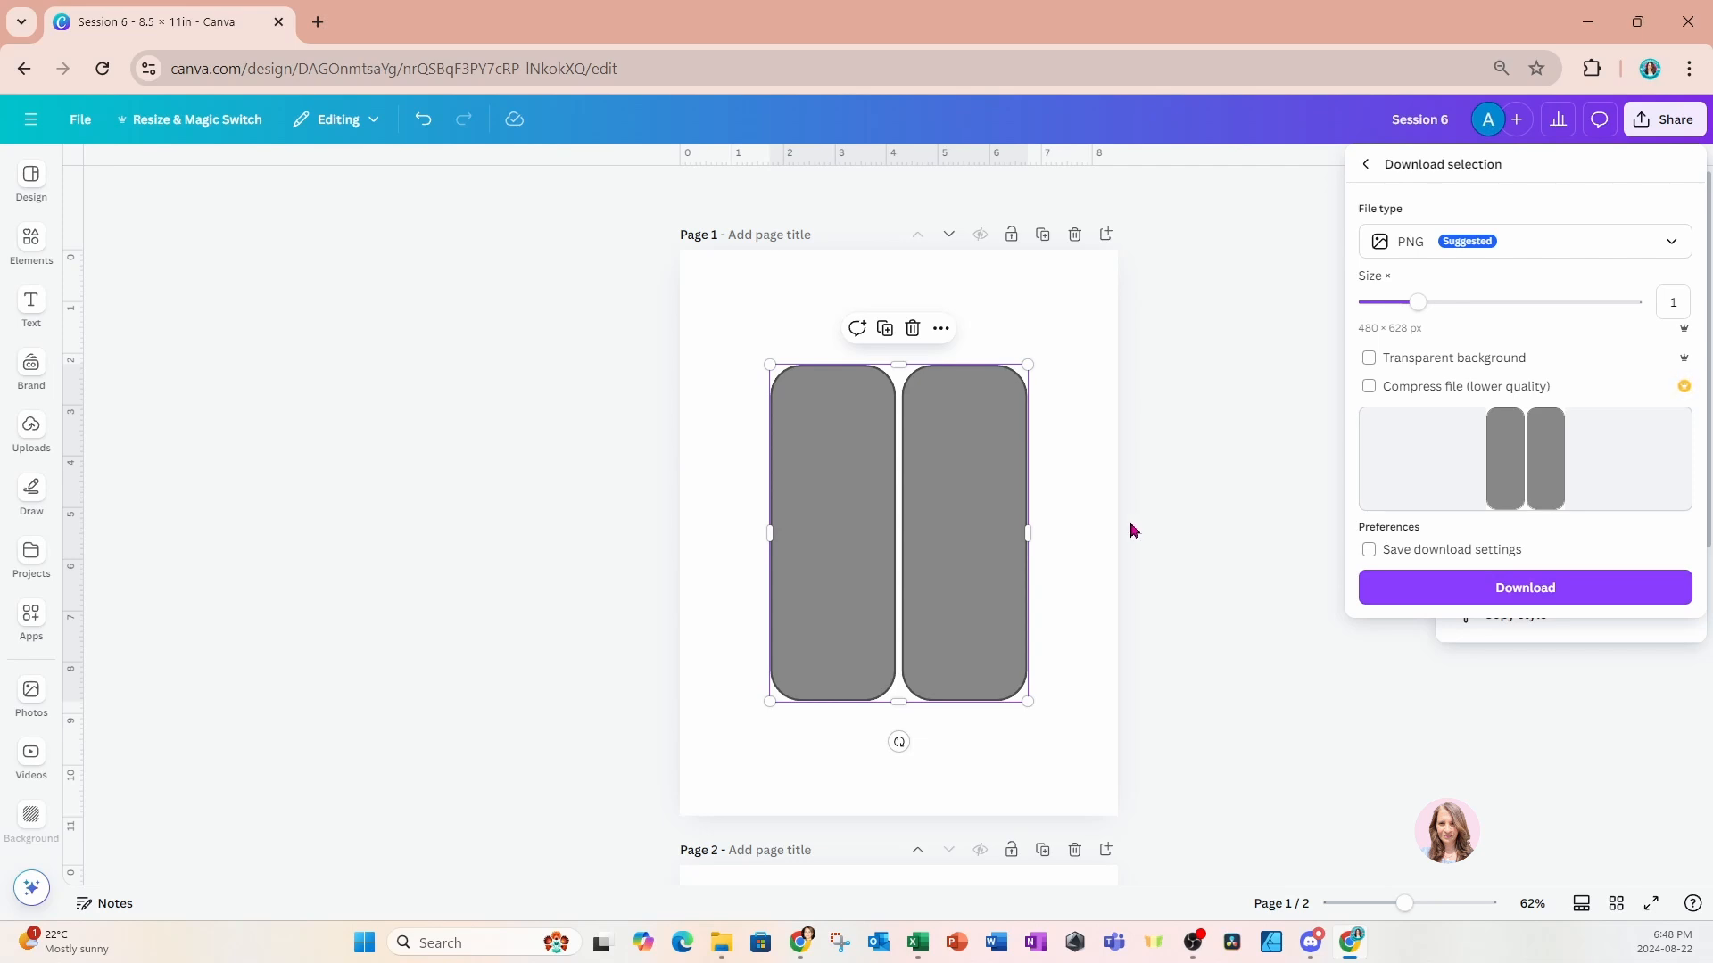
{"action": "left_click", "coordinate": [1364, 166]}
{"action": "left_click", "coordinate": [1260, 328]}
Examine the additional options of the frame on page 2 and reselect the right-hand cell of the grid on page 1.
{"action": "scroll", "coordinate": [1052, 673], "scroll_direction": "down", "scroll_amount": 5}
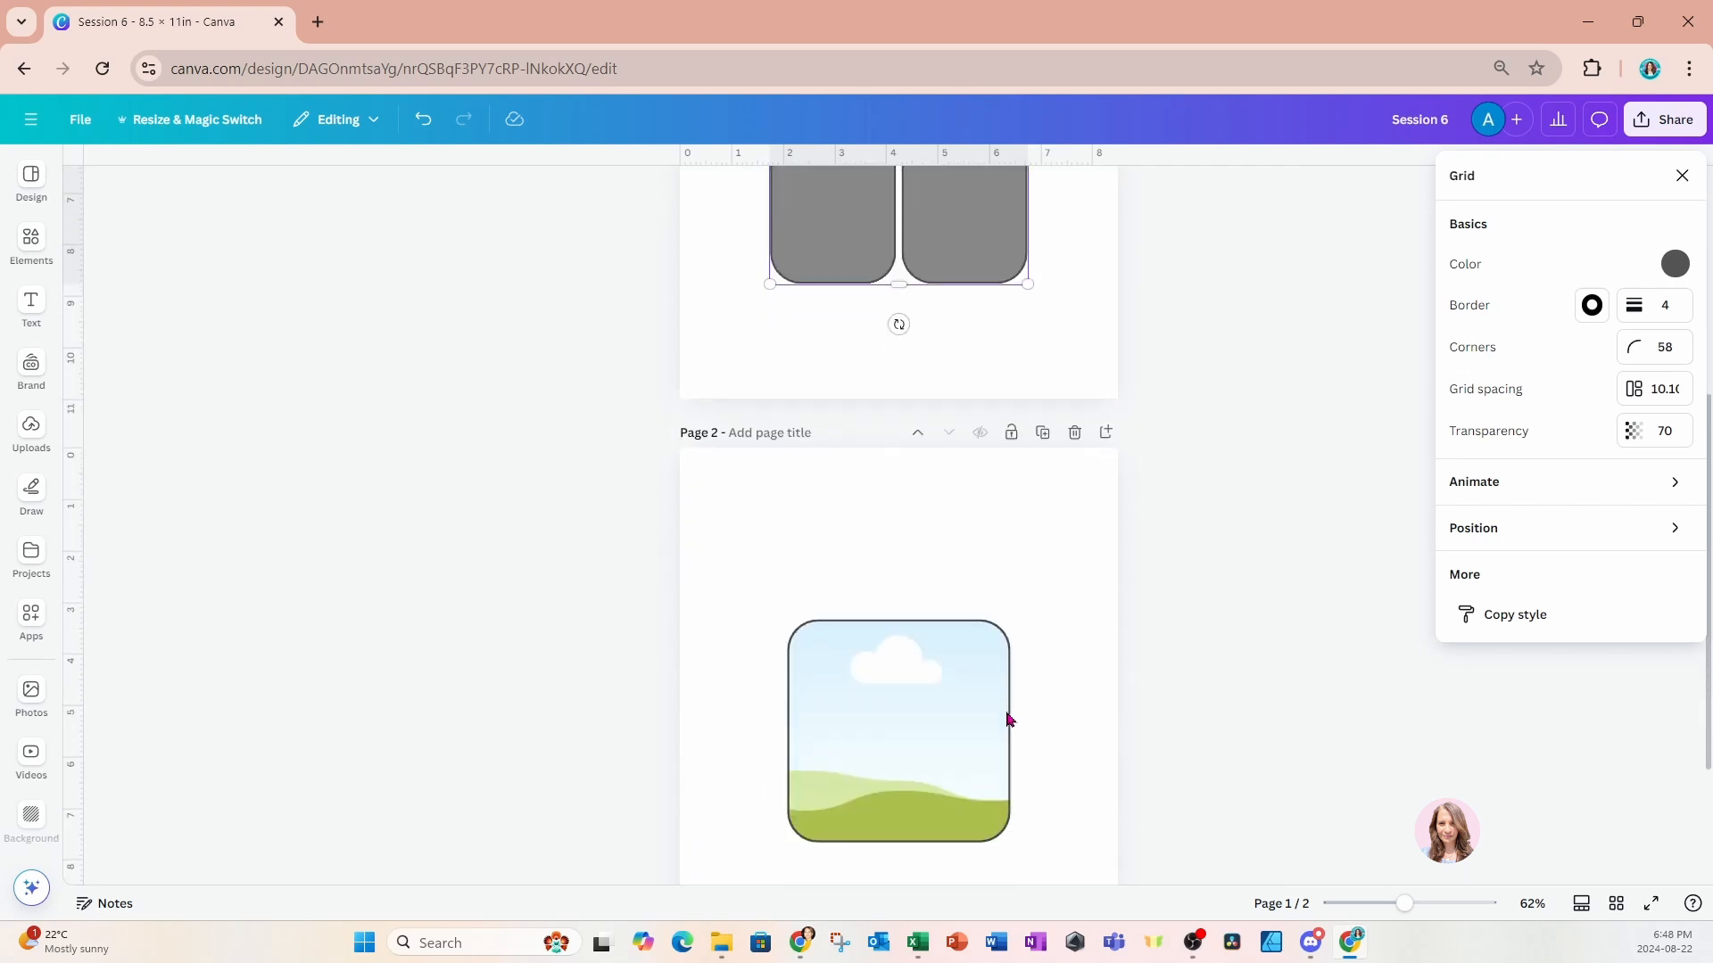
{"action": "left_click", "coordinate": [926, 703]}
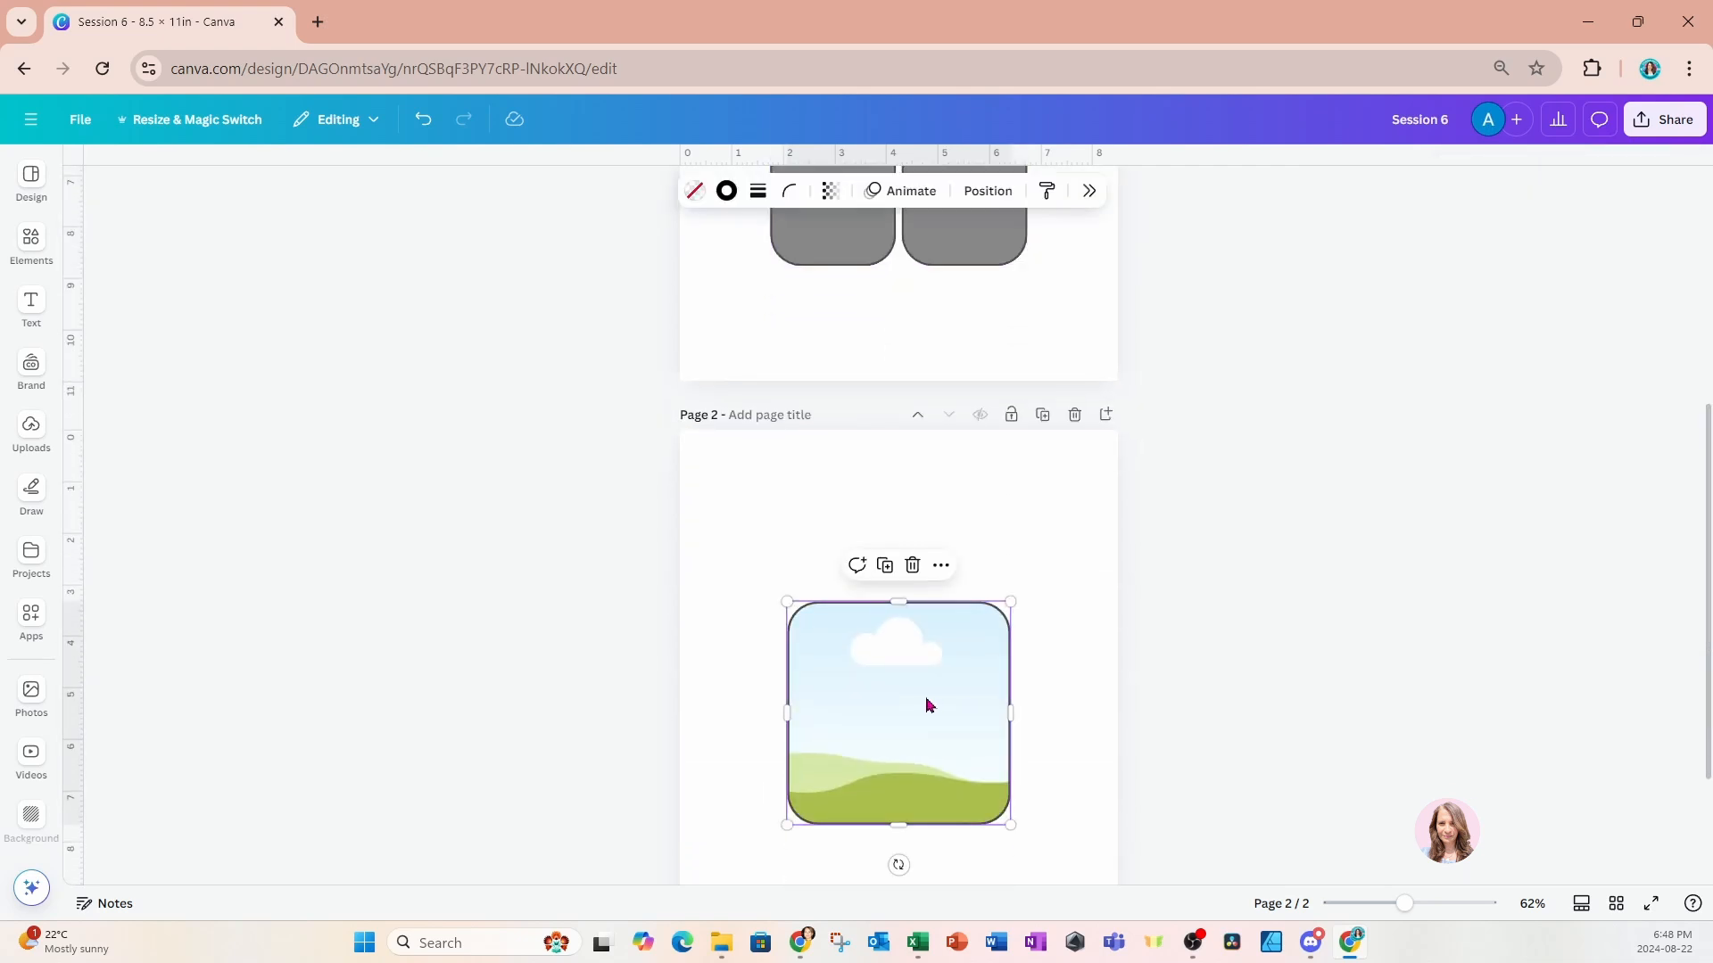
{"action": "left_click", "coordinate": [941, 568]}
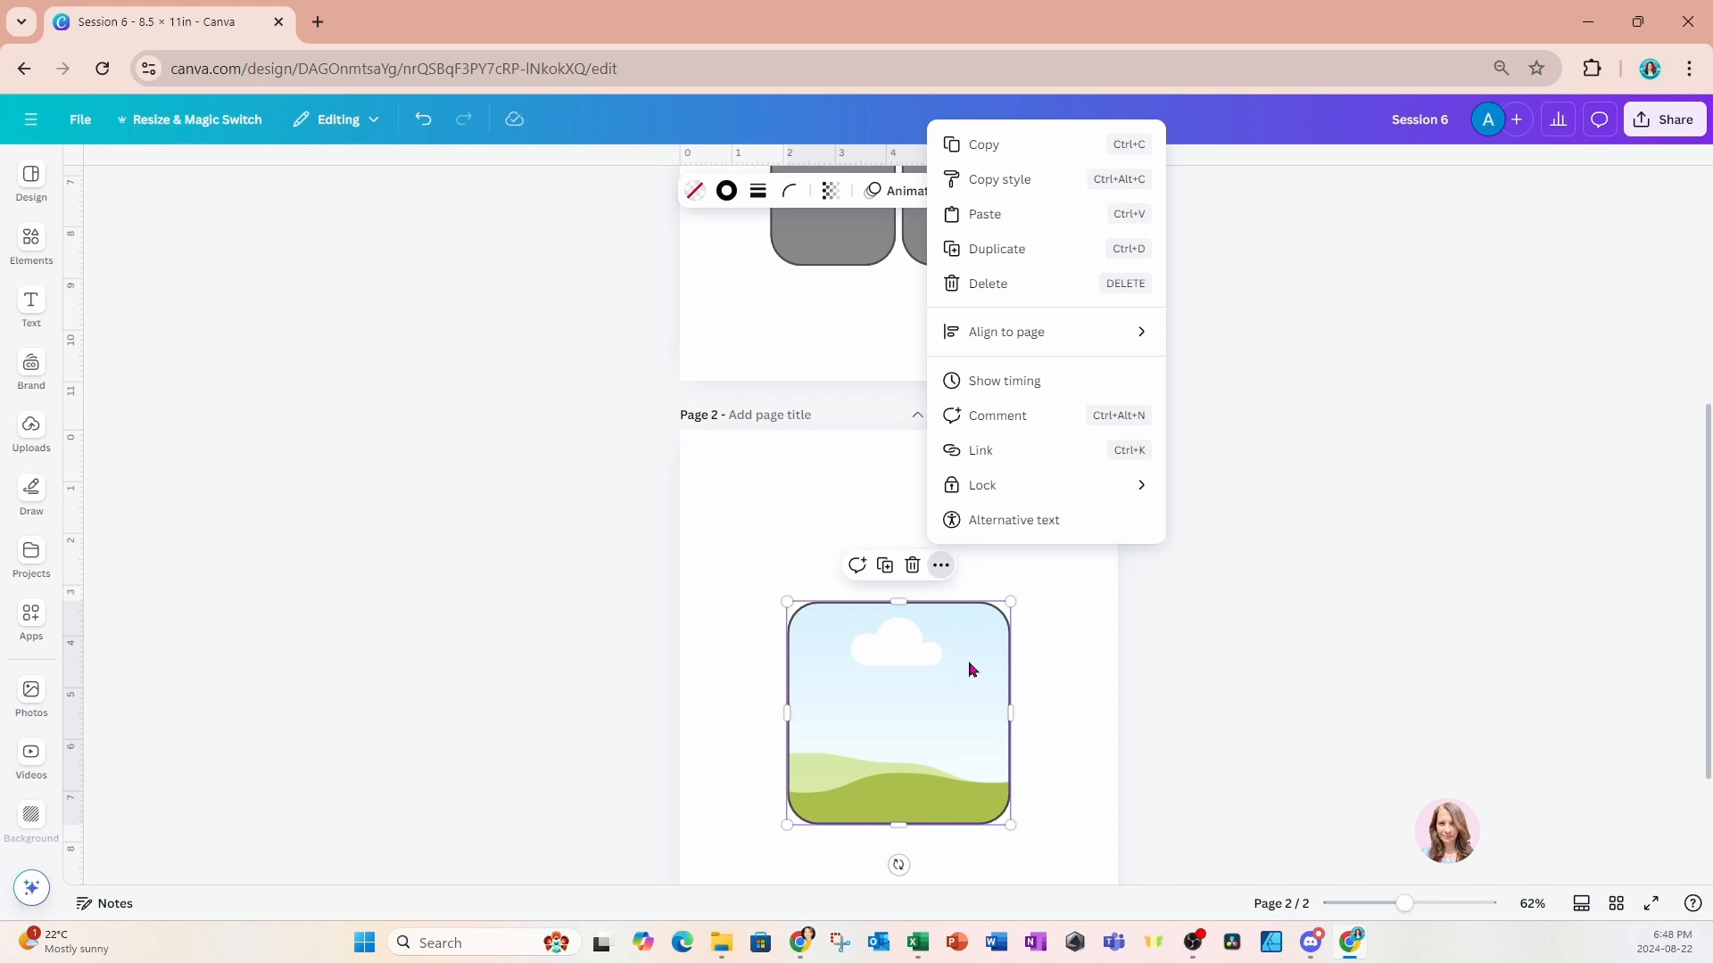
{"action": "scroll", "coordinate": [971, 669], "scroll_direction": "up", "scroll_amount": 5}
{"action": "right_click", "coordinate": [1020, 629]}
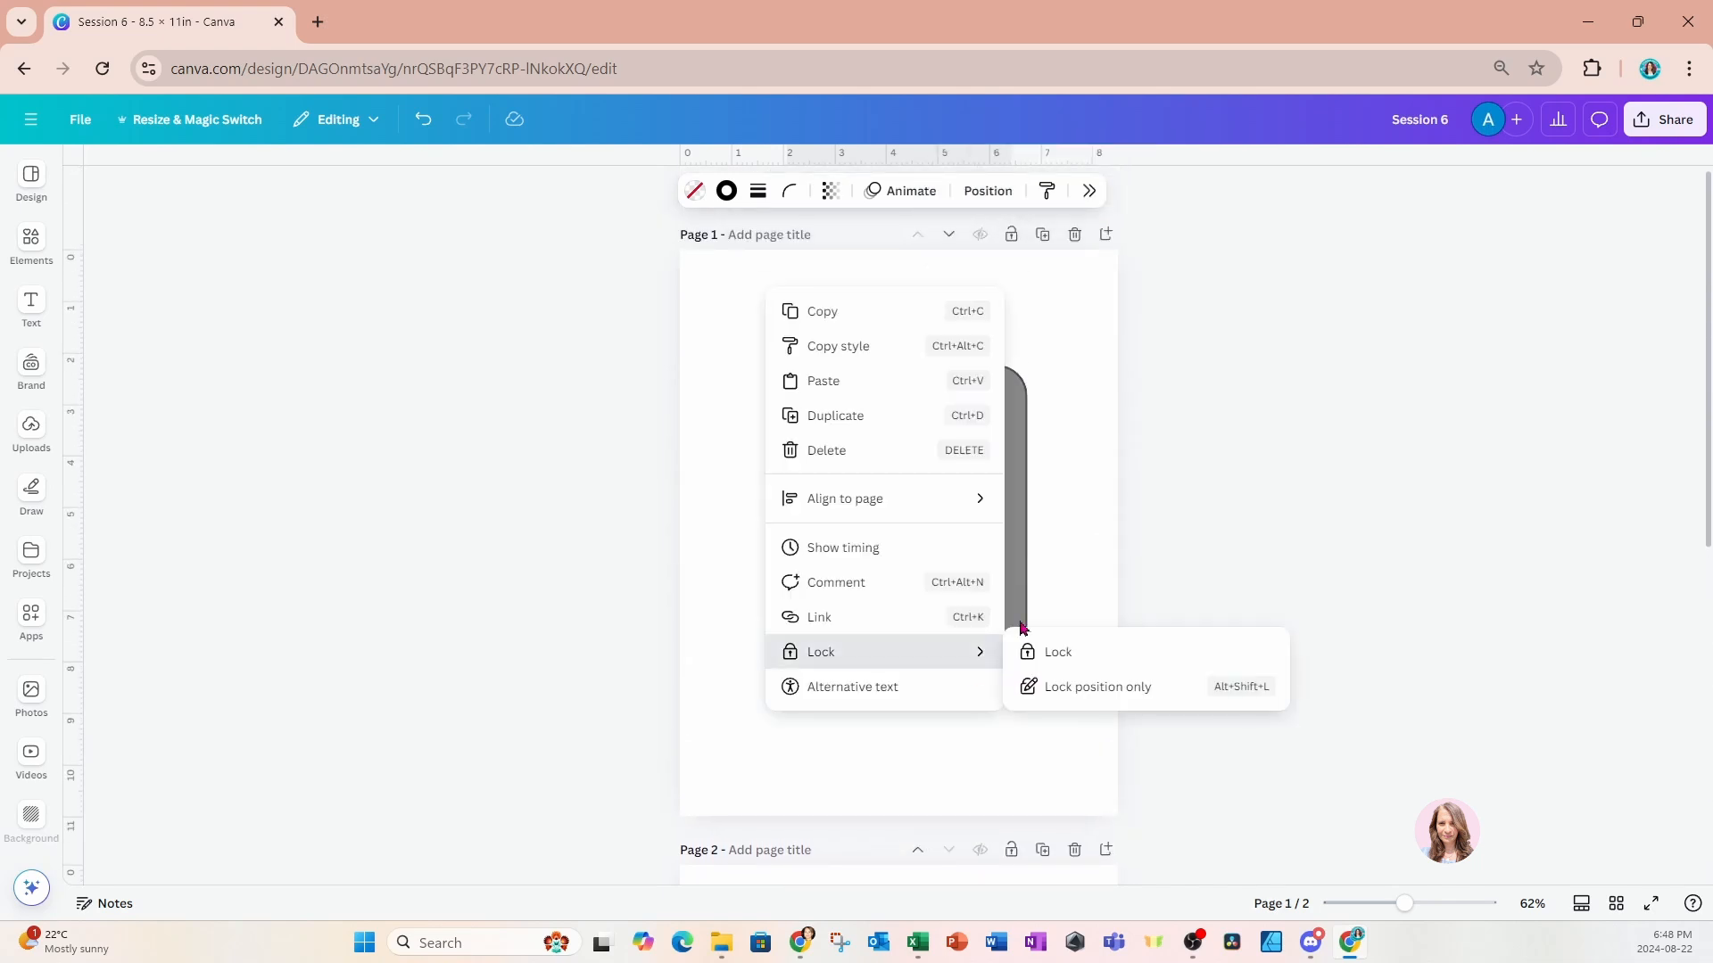
{"action": "left_click", "coordinate": [1013, 605], "text": "shift"}
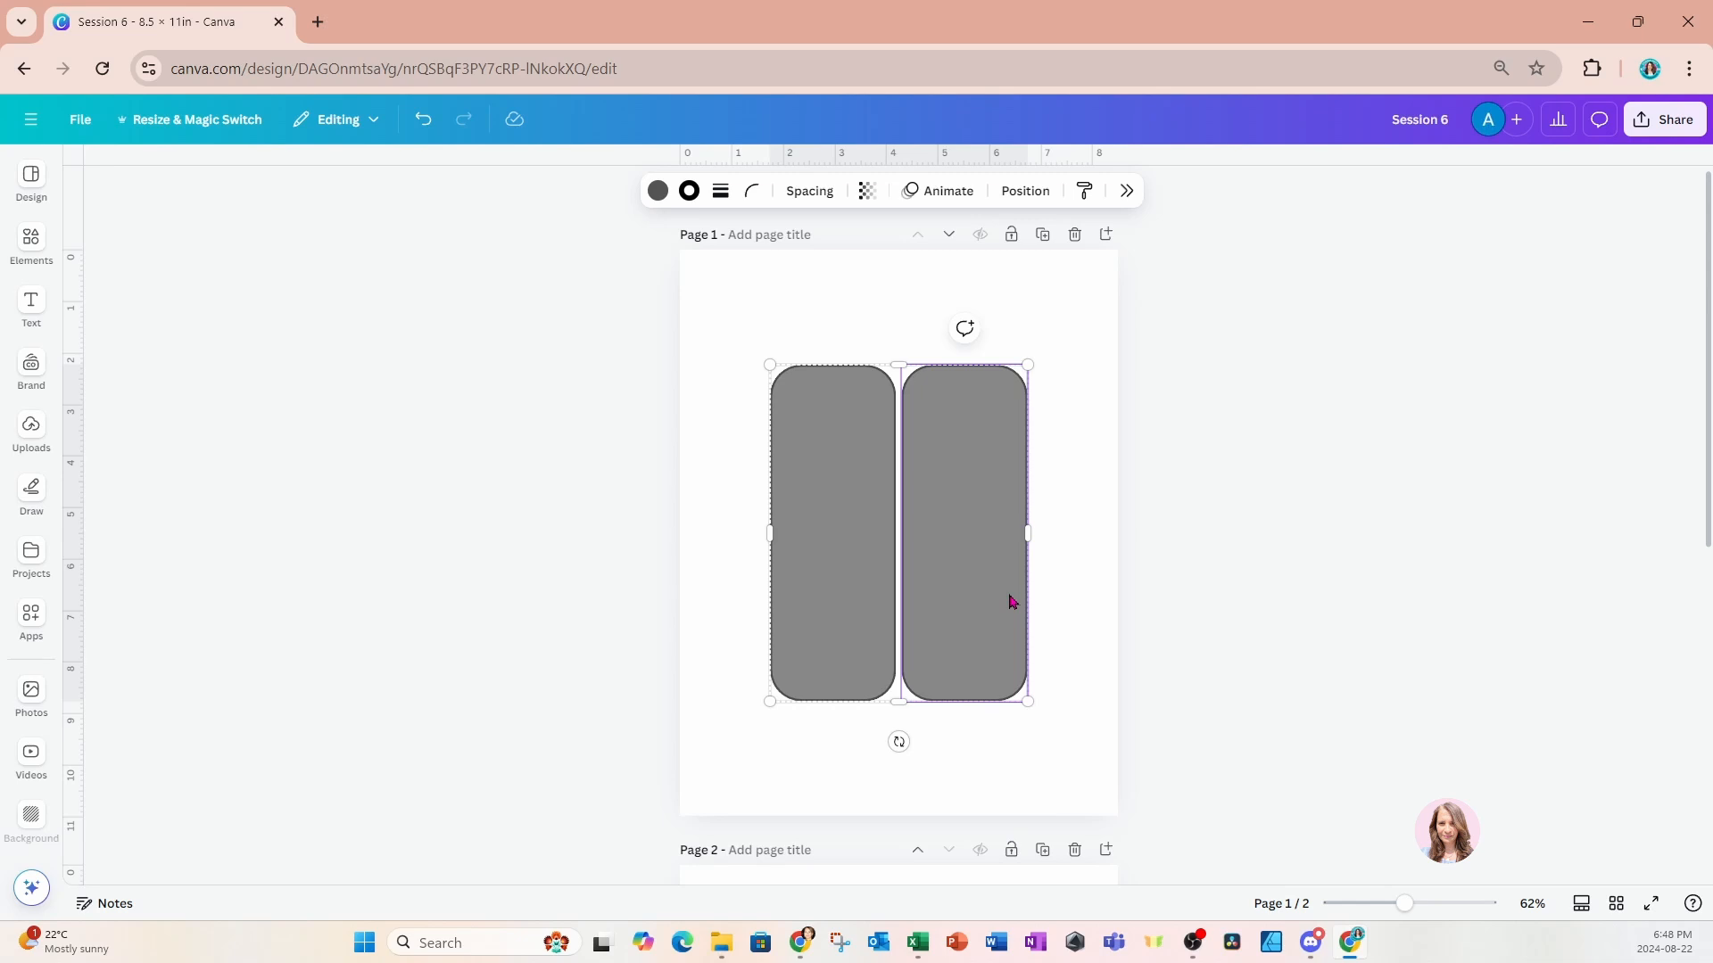
Delete the whole two-column grid from page 1.
{"action": "scroll", "coordinate": [1011, 601], "scroll_direction": "down", "scroll_amount": 1}
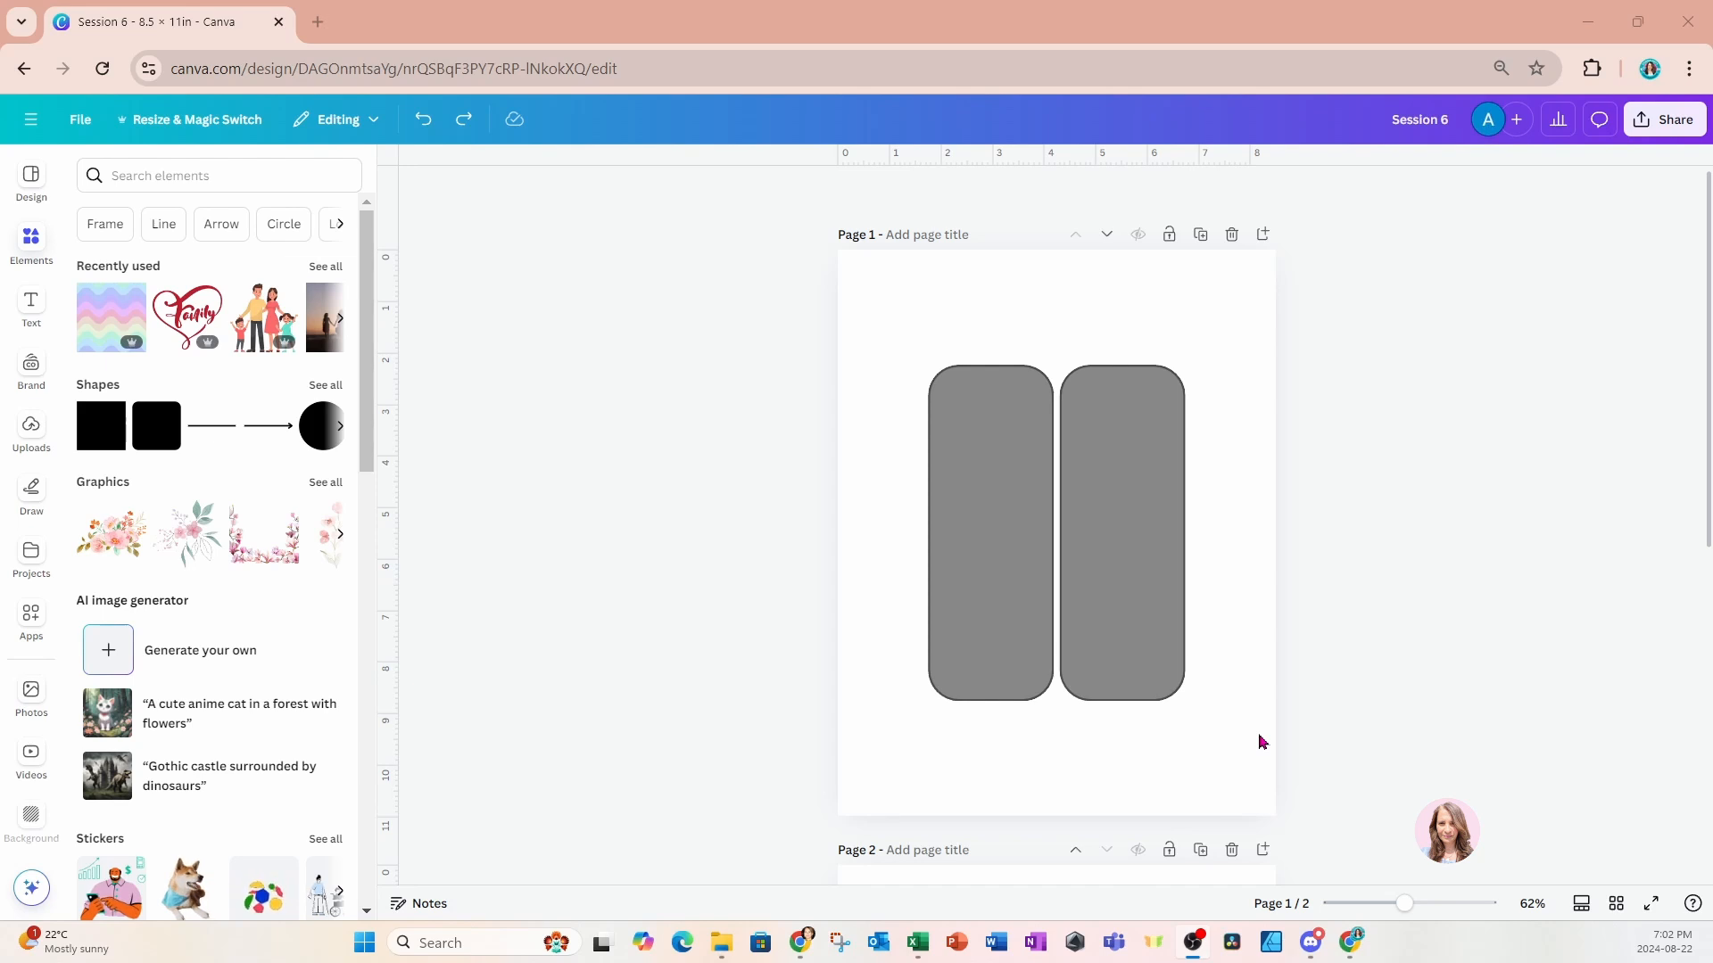
{"action": "scroll", "coordinate": [1232, 744], "scroll_direction": "down", "scroll_amount": 5}
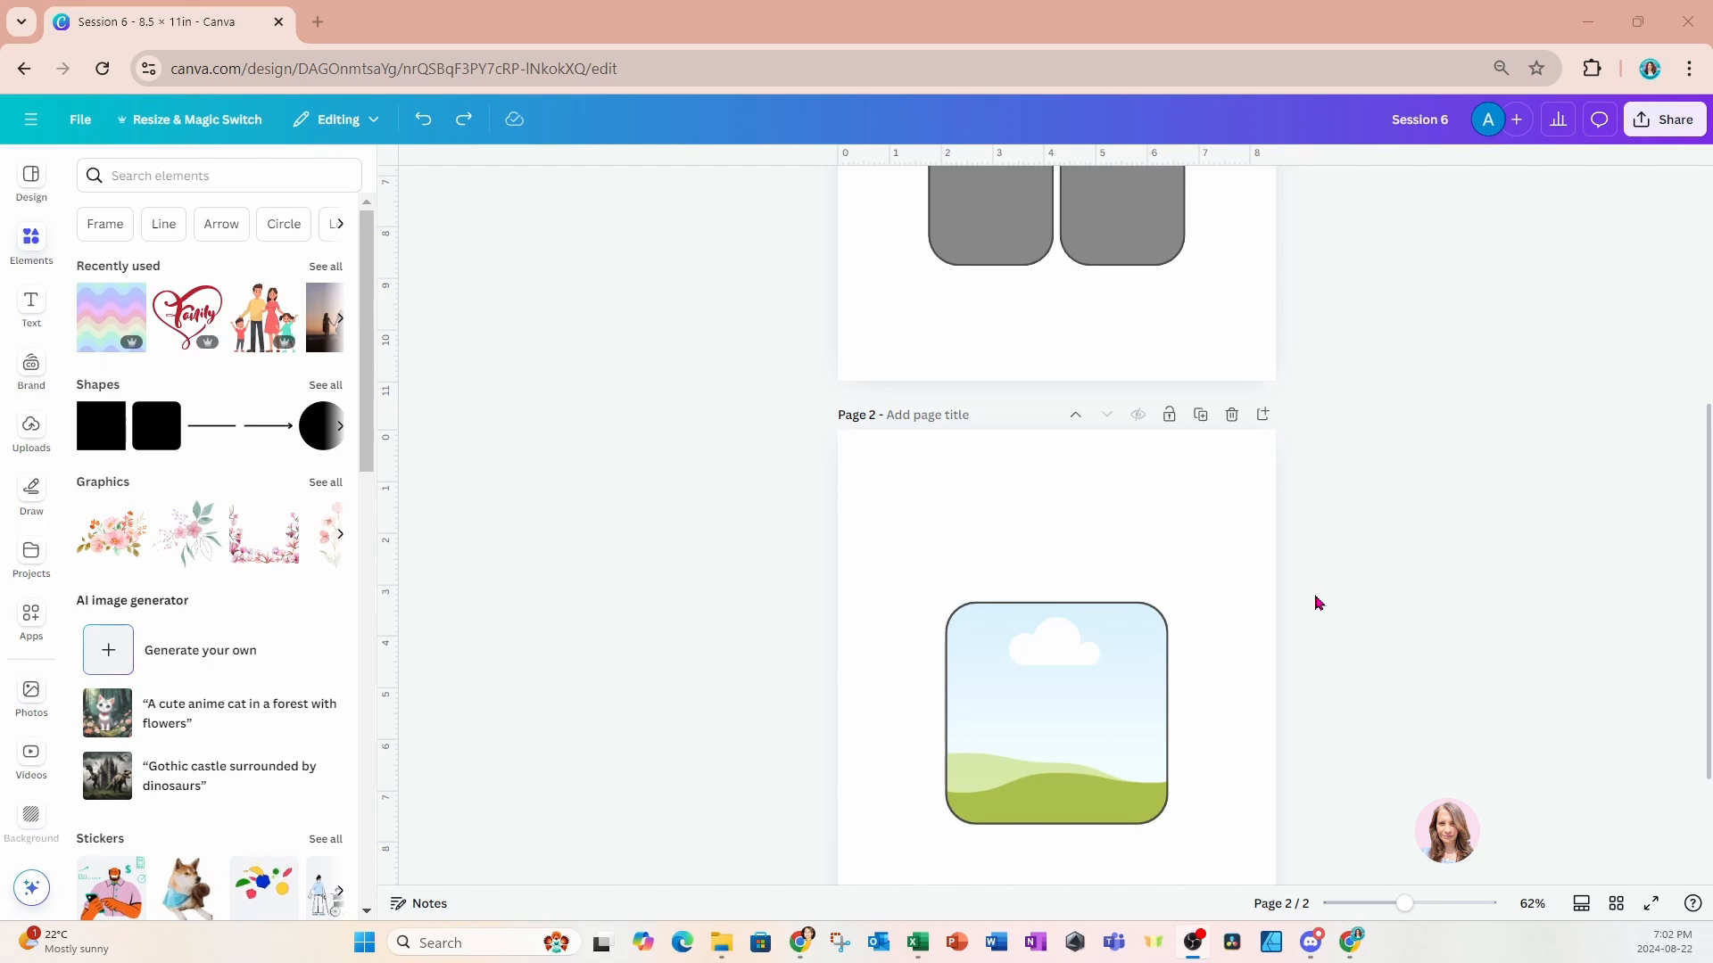
{"action": "scroll", "coordinate": [1317, 603], "scroll_direction": "up", "scroll_amount": 5}
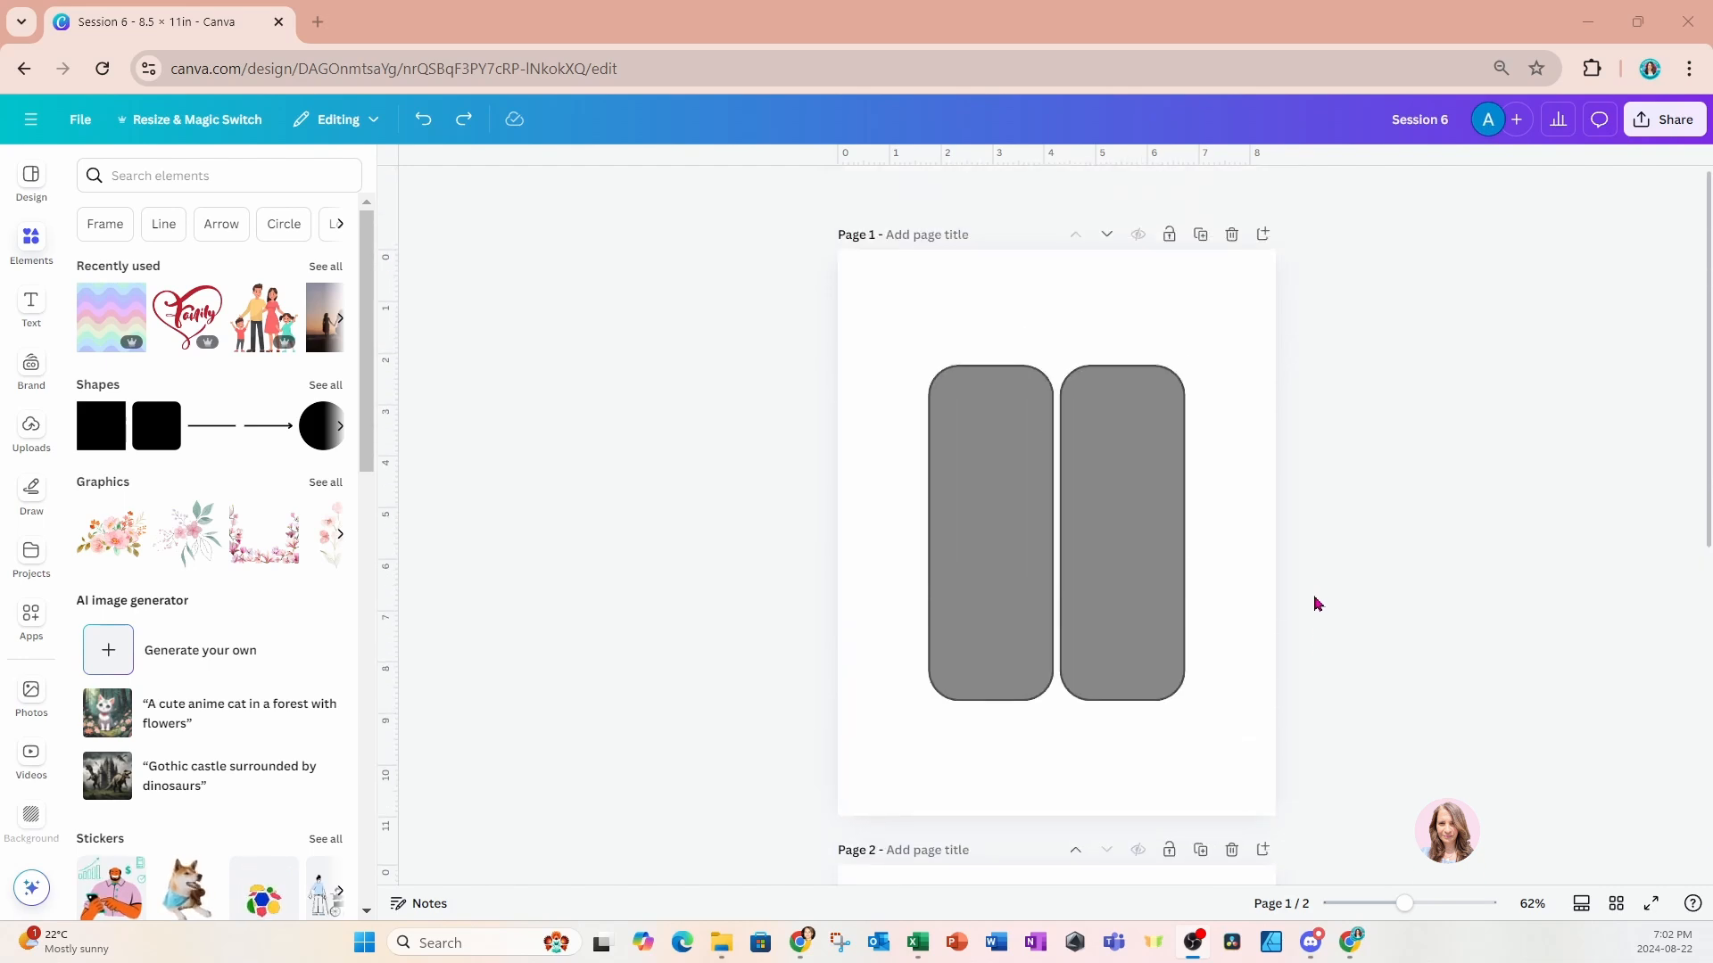
{"action": "left_click_drag", "start_coordinate": [696, 345], "coordinate": [1331, 711]}
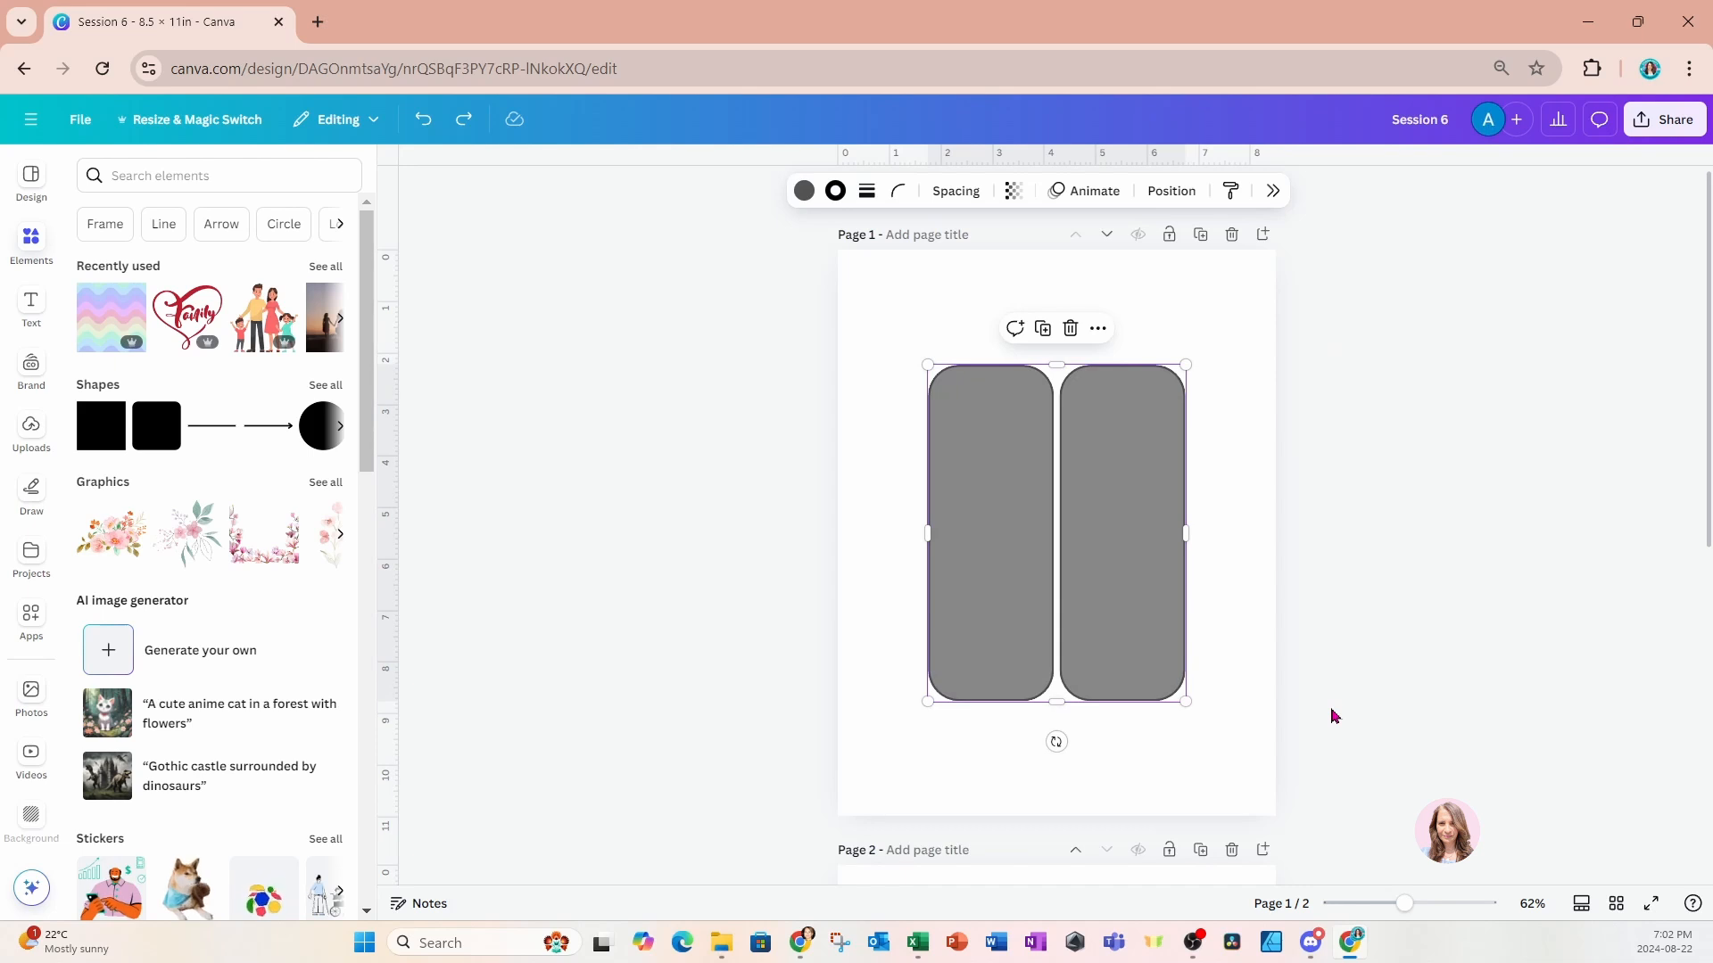
{"action": "key", "text": "Delete"}
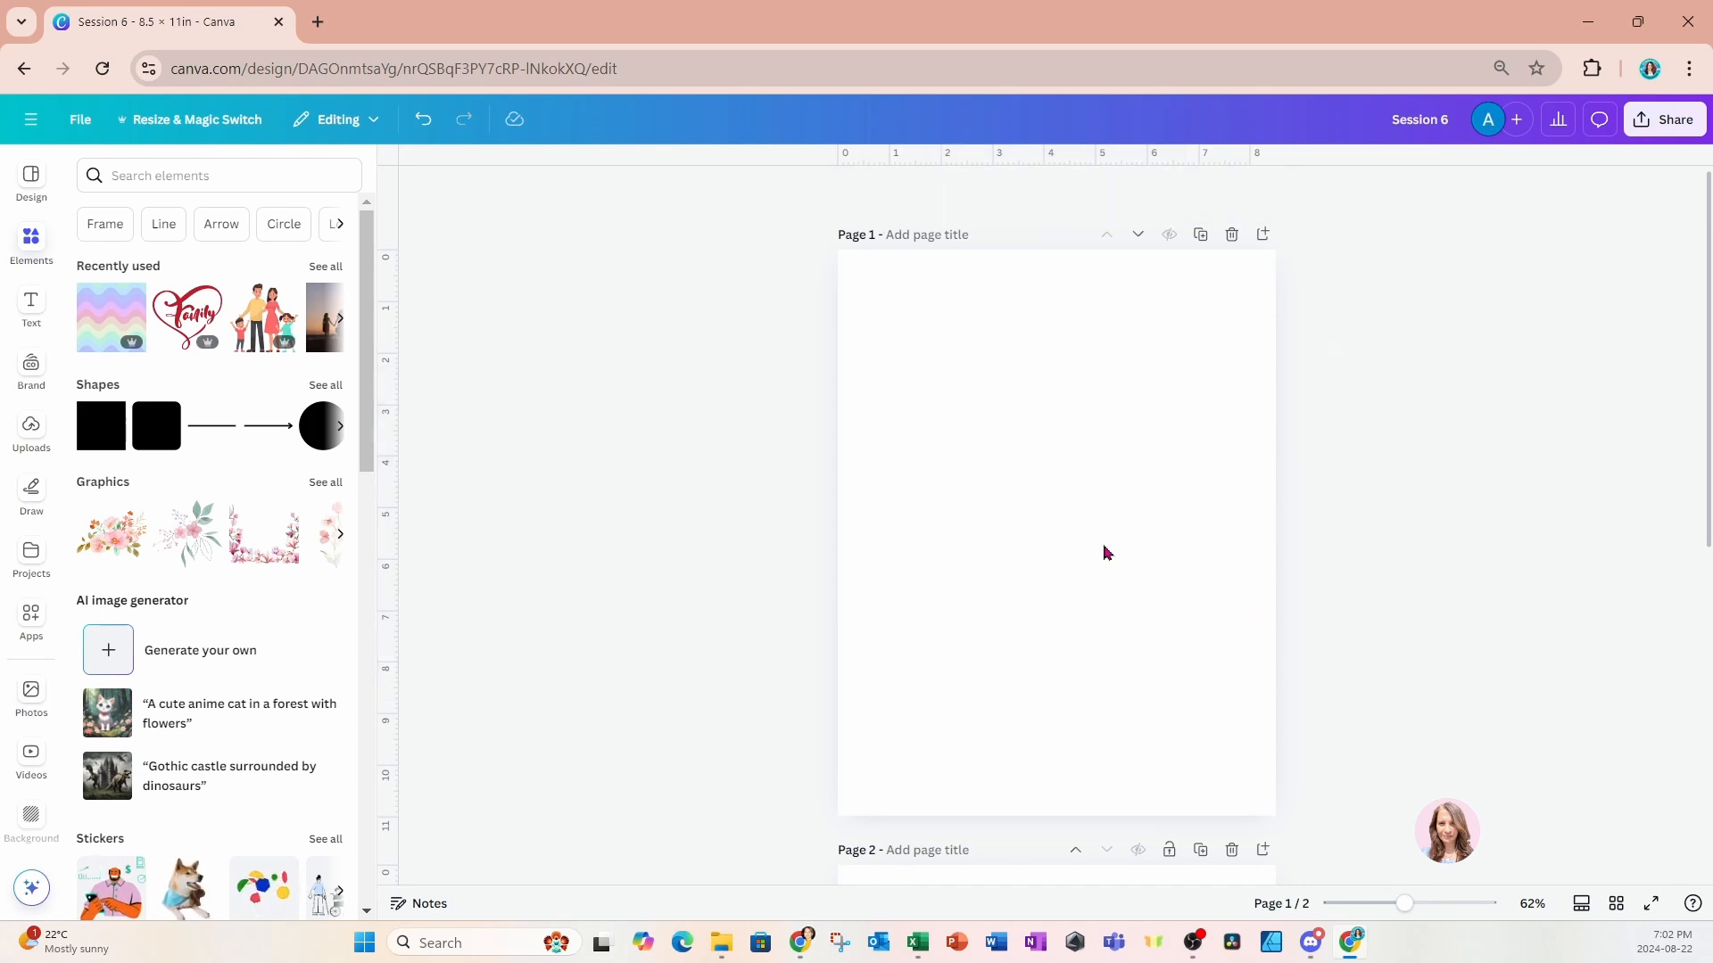
Fill page 1 with a three-cell grid that has one wide cell above two side-by-side cells.
{"action": "left_click", "coordinate": [27, 246]}
{"action": "scroll", "coordinate": [113, 342], "scroll_direction": "down", "scroll_amount": 10}
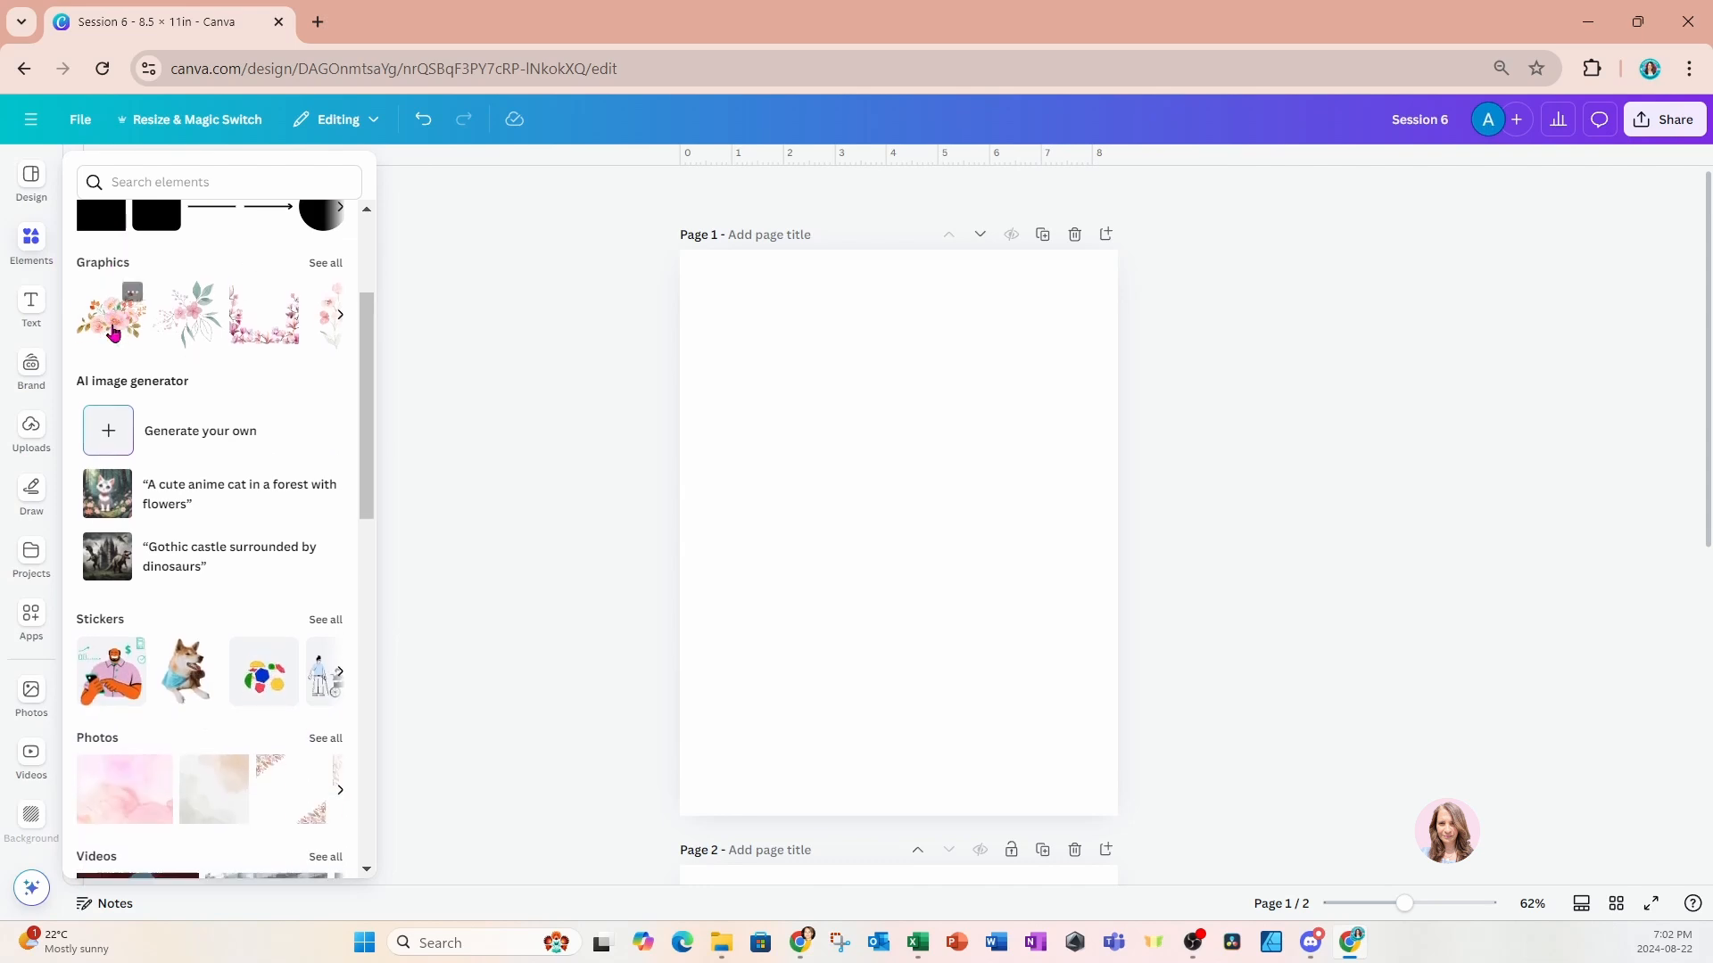
{"action": "scroll", "coordinate": [114, 342], "scroll_direction": "down", "scroll_amount": 4}
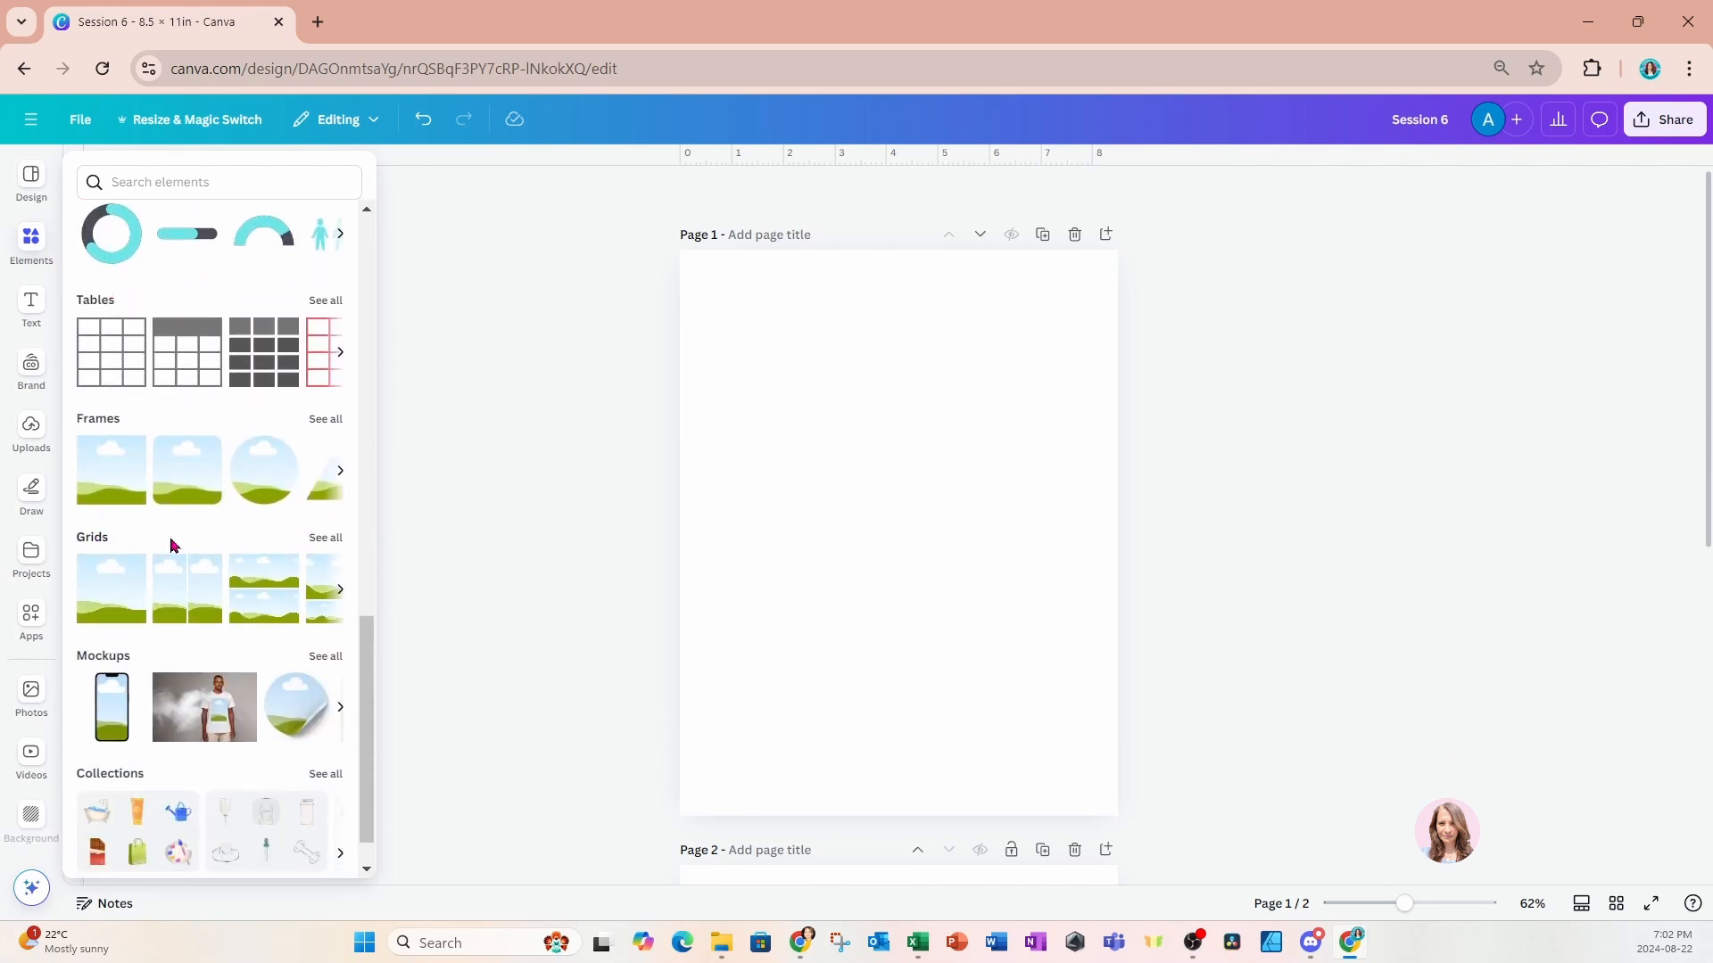
{"action": "left_click", "coordinate": [323, 539]}
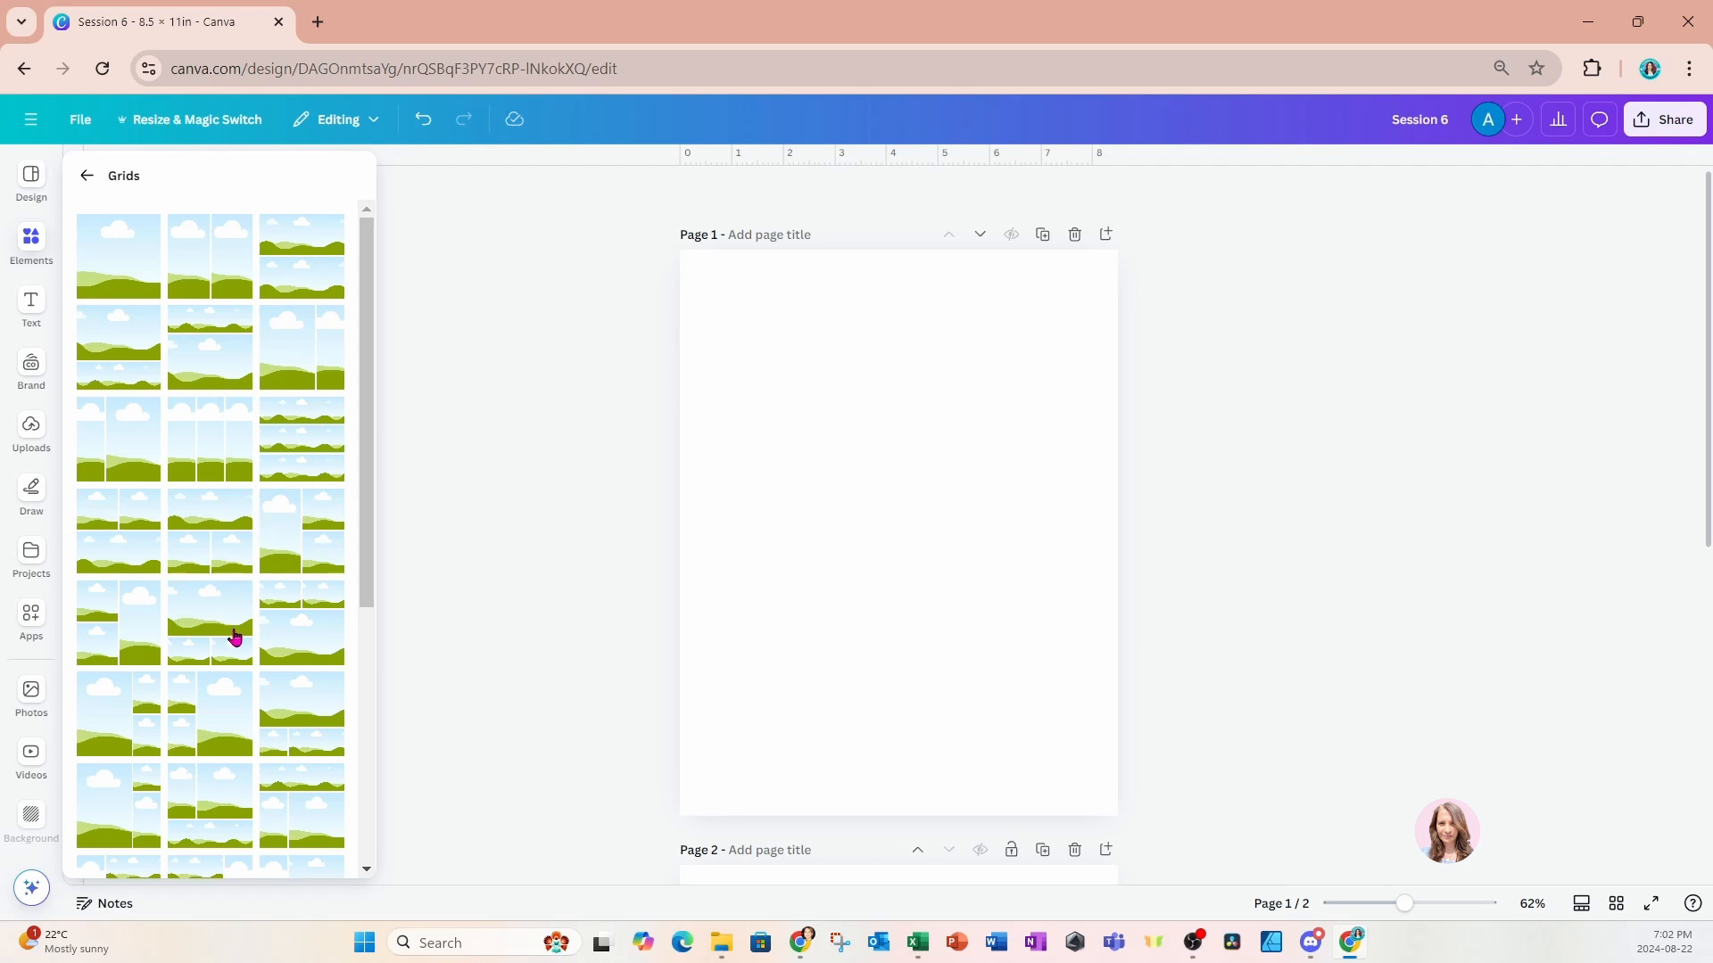
{"action": "left_click", "coordinate": [211, 565]}
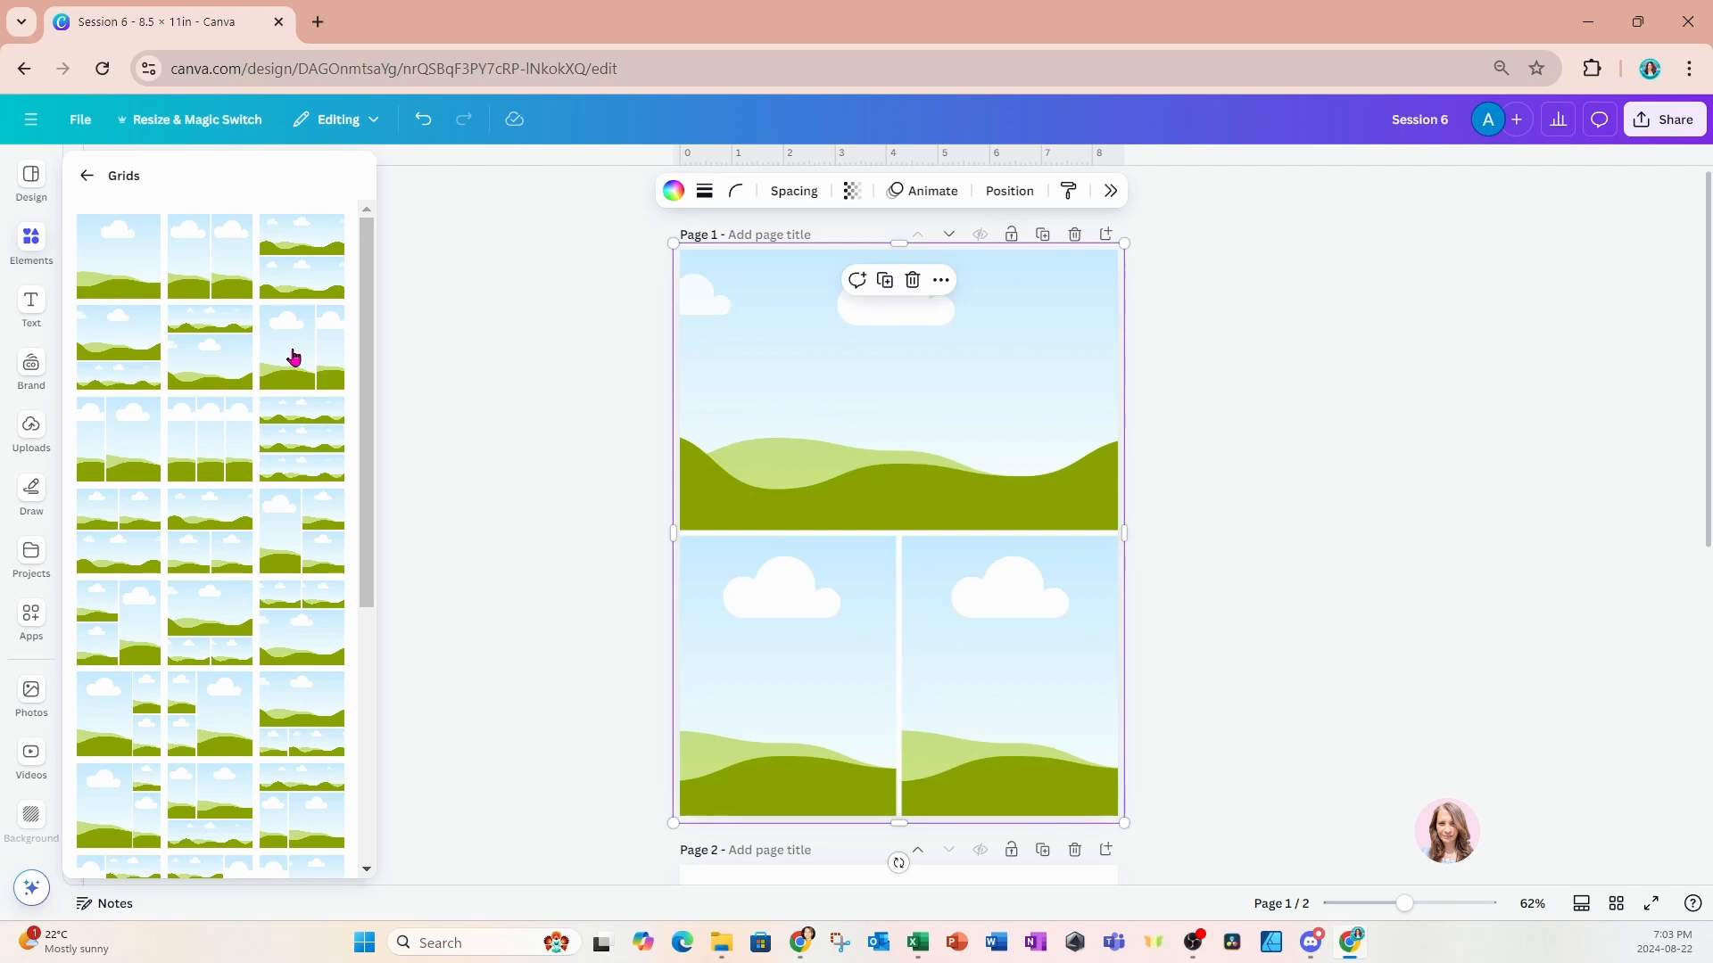
Leave the grid collection and search all elements for "family".
{"action": "left_click", "coordinate": [32, 243]}
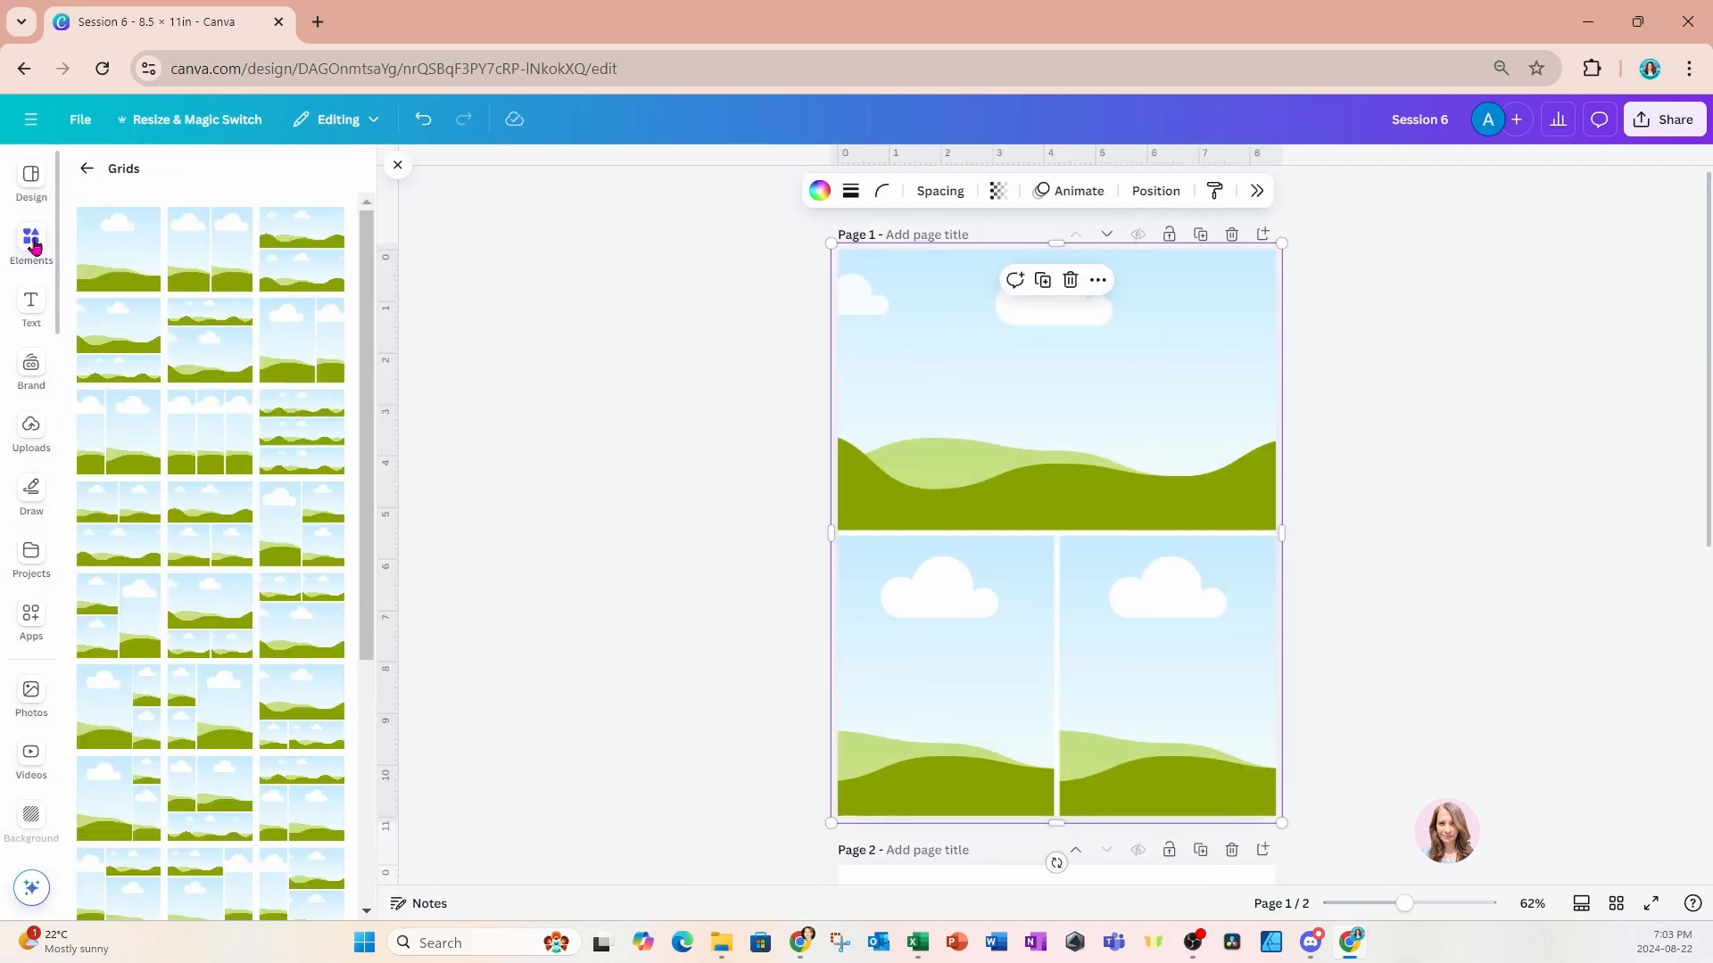
{"action": "left_click", "coordinate": [88, 169]}
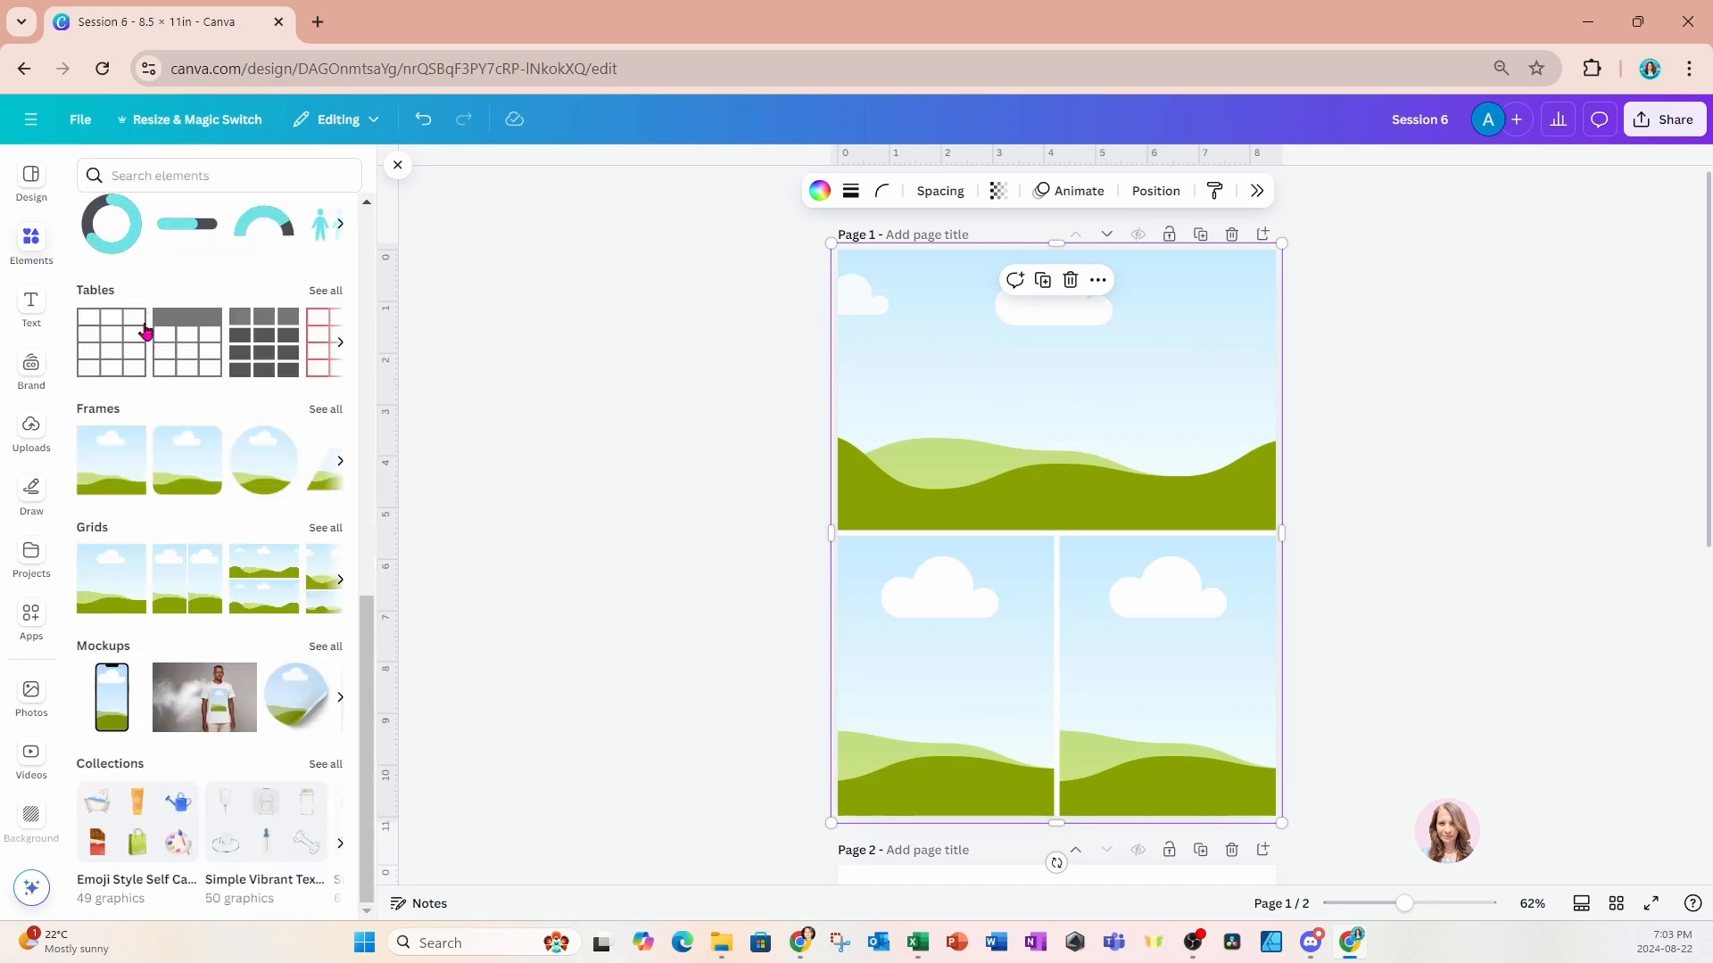
{"action": "scroll", "coordinate": [145, 332], "scroll_direction": "up", "scroll_amount": 10}
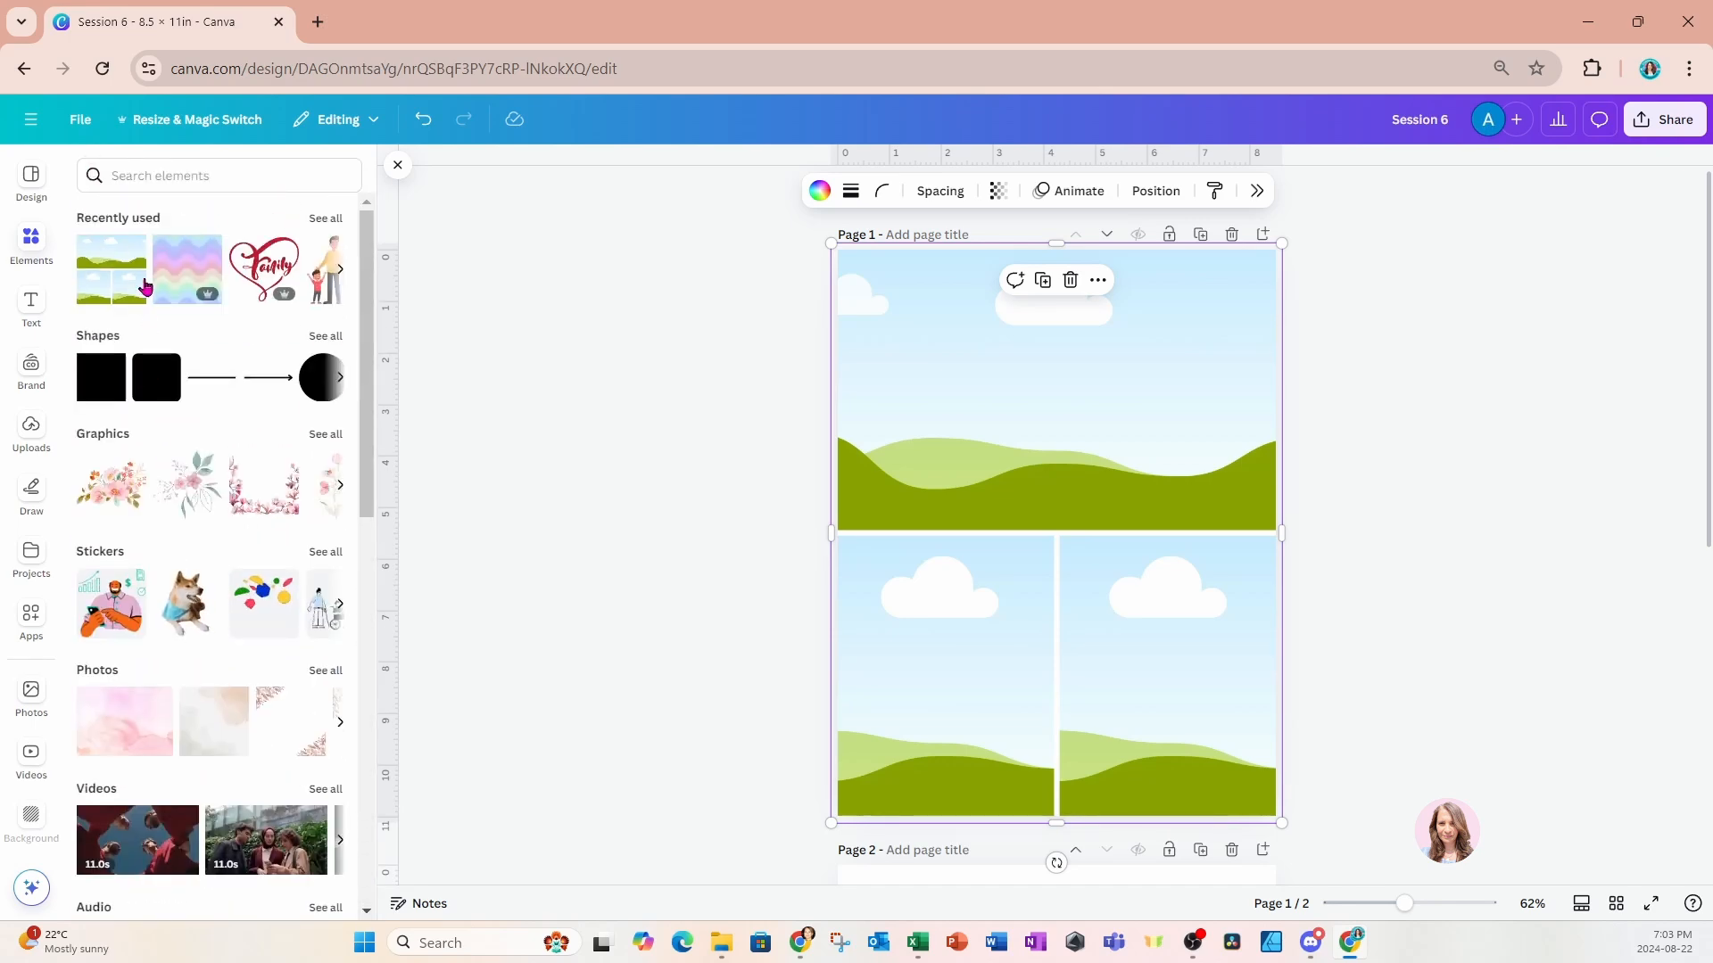
{"action": "left_click", "coordinate": [293, 184]}
{"action": "type", "text": "fa"}
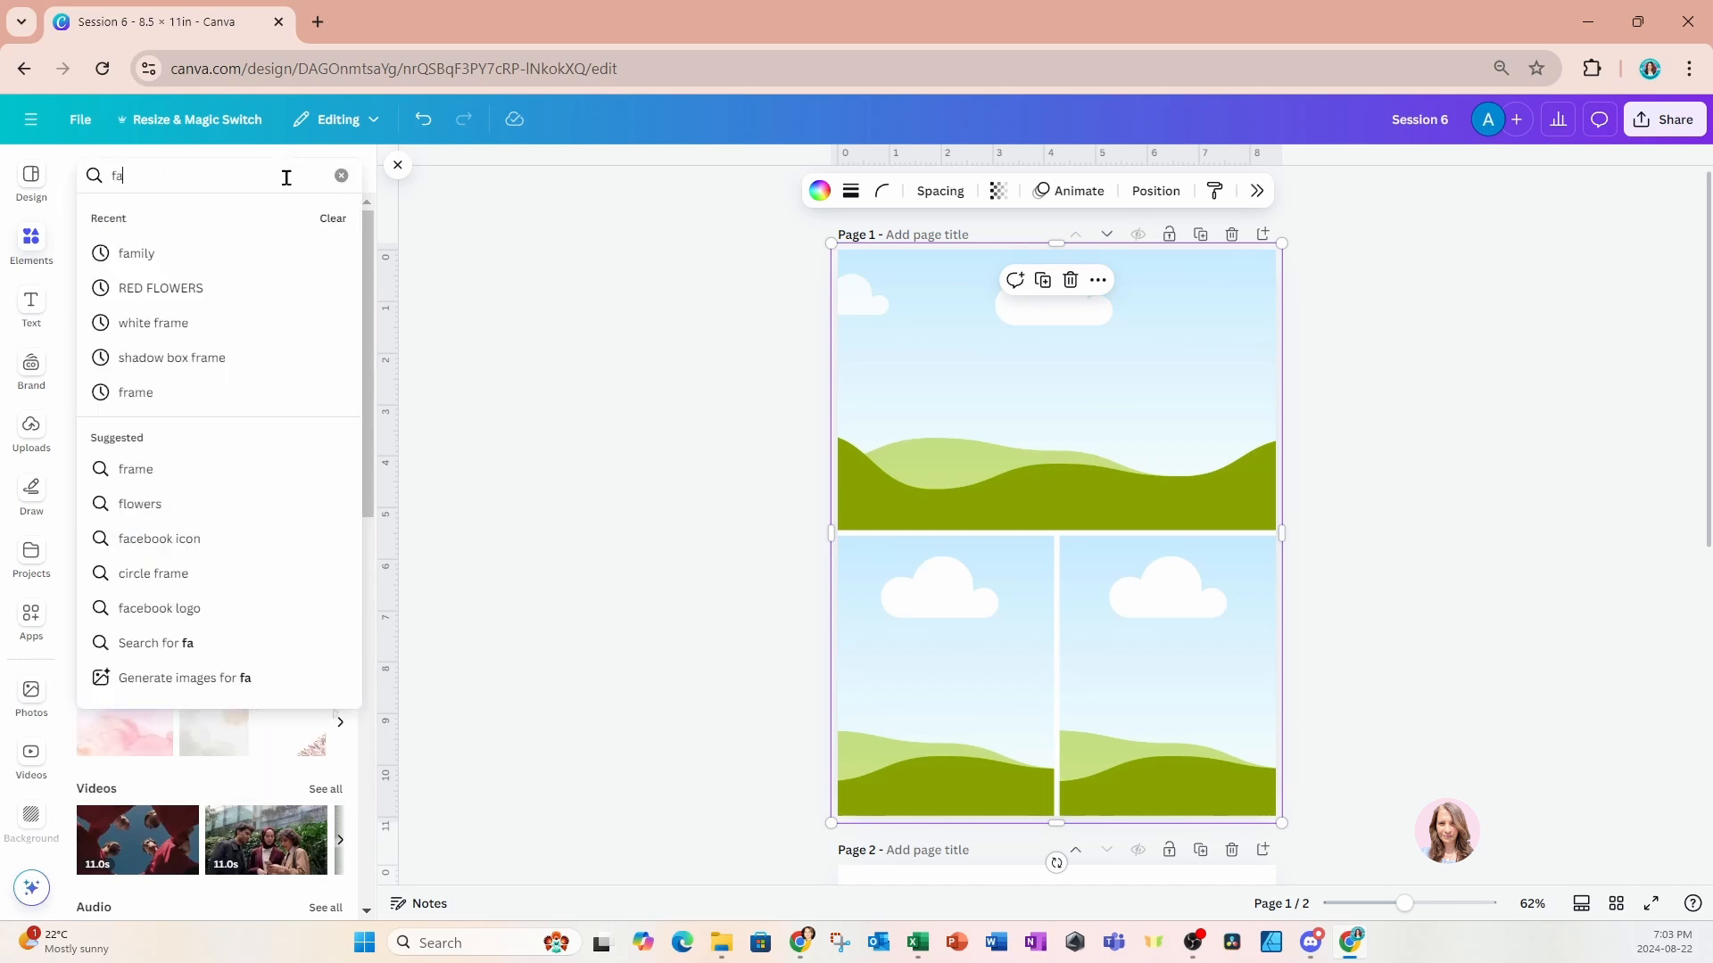
{"action": "type", "text": "mily"}
{"action": "key", "text": "Return"}
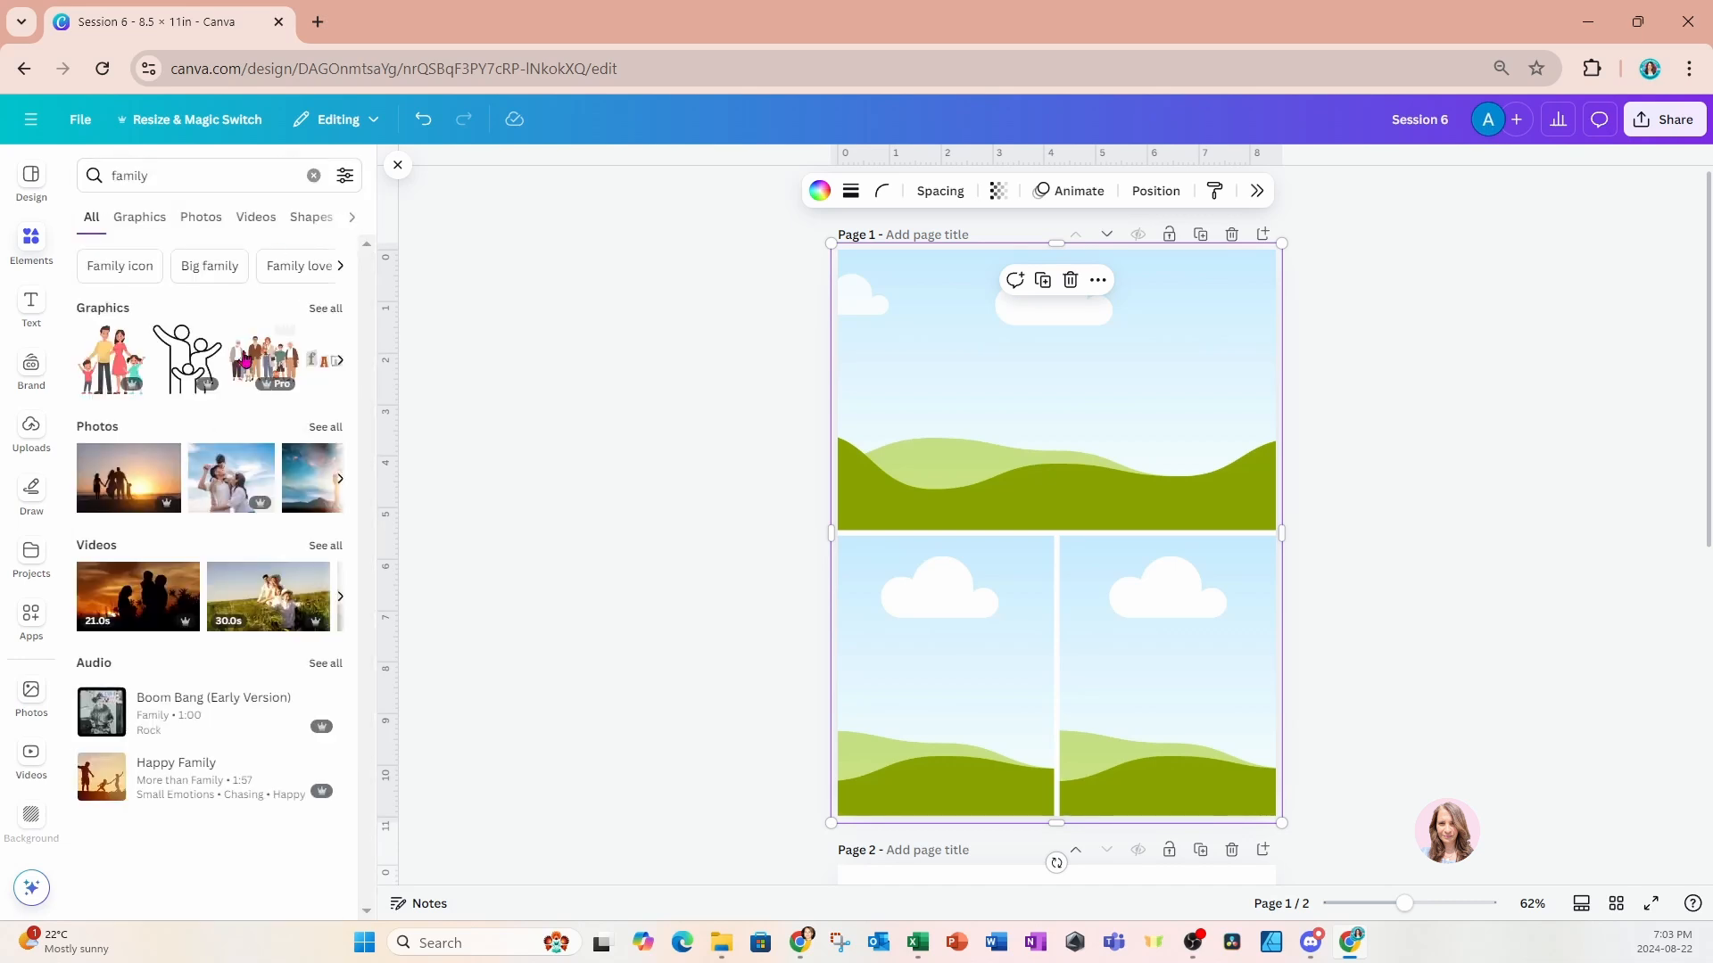
Fill the grid's wide upper cell with the blue-sky family photo and enlarge and reposition it inside the cell.
{"action": "left_click", "coordinate": [214, 471]}
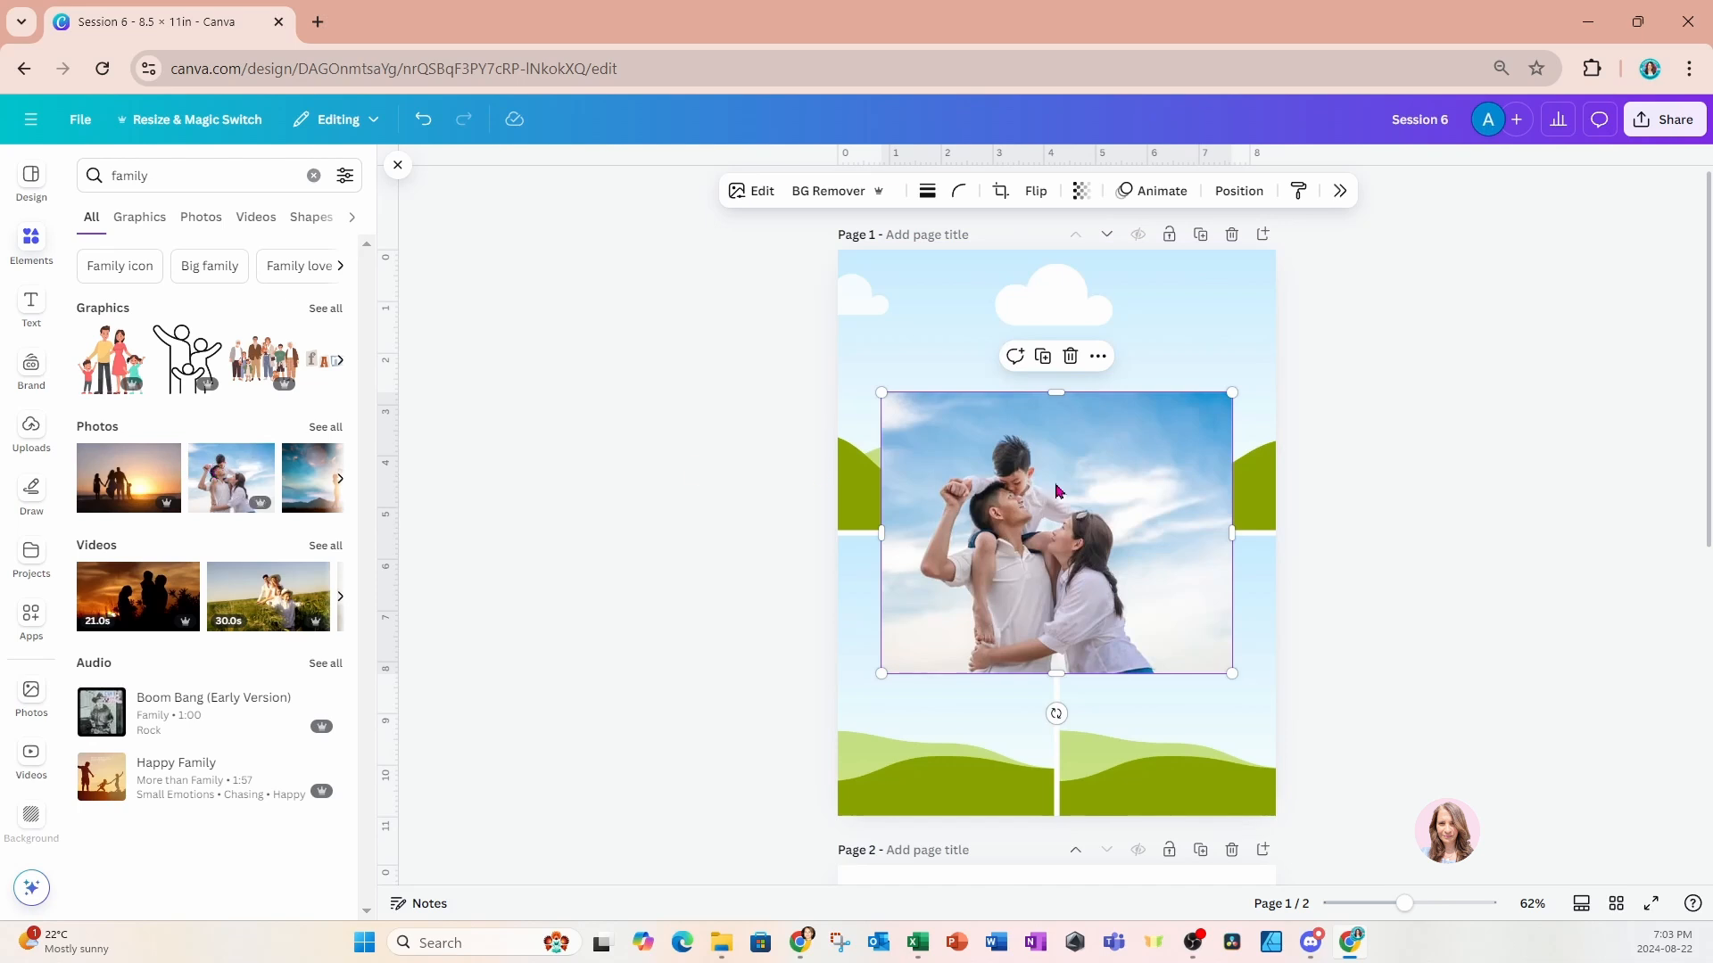
{"action": "left_click_drag", "start_coordinate": [1145, 606], "coordinate": [1139, 483]}
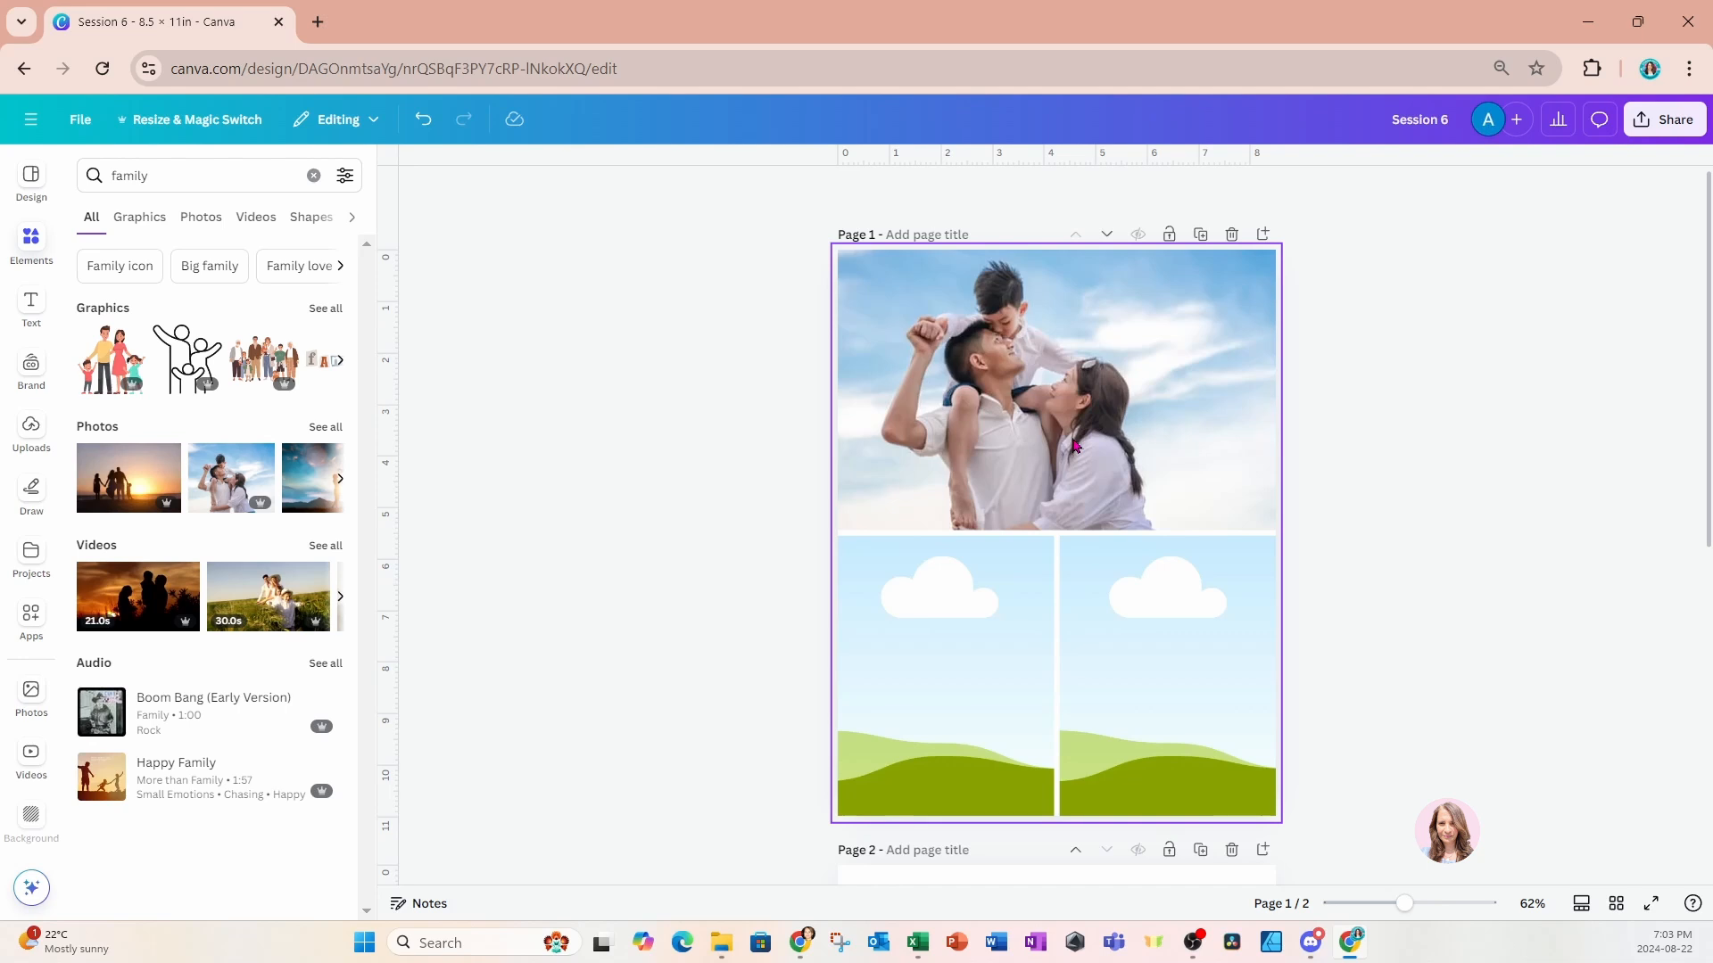
{"action": "double_click", "coordinate": [1073, 441]}
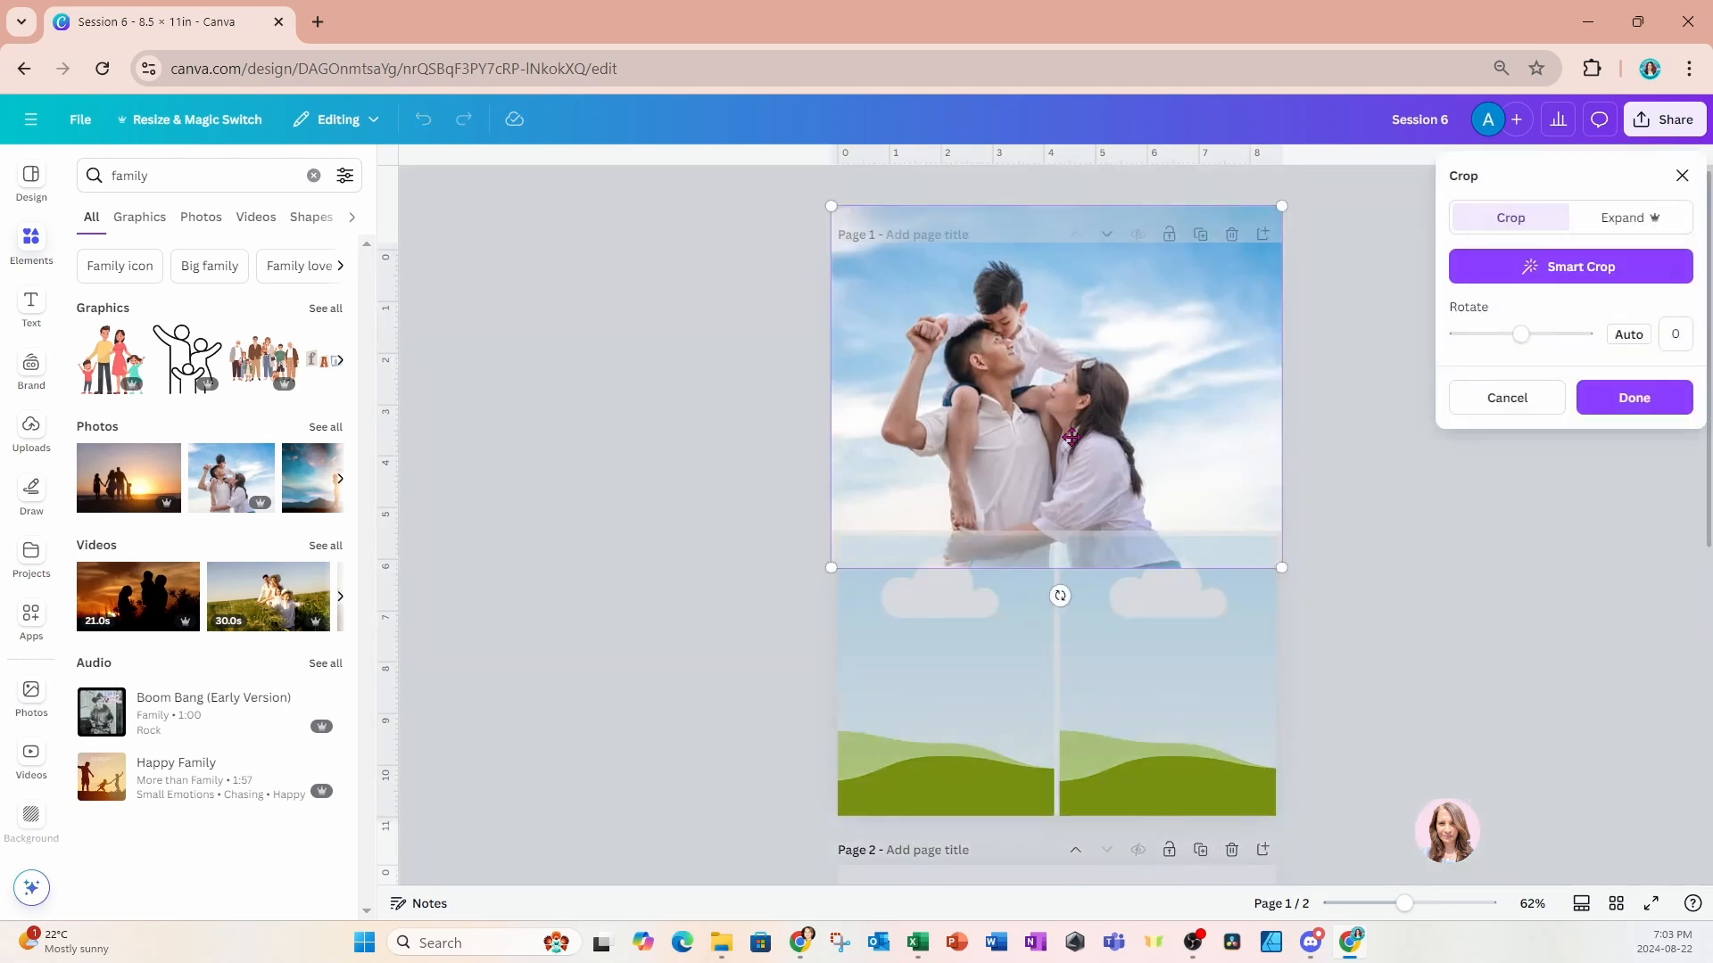
{"action": "left_click_drag", "start_coordinate": [1071, 437], "coordinate": [1046, 480]}
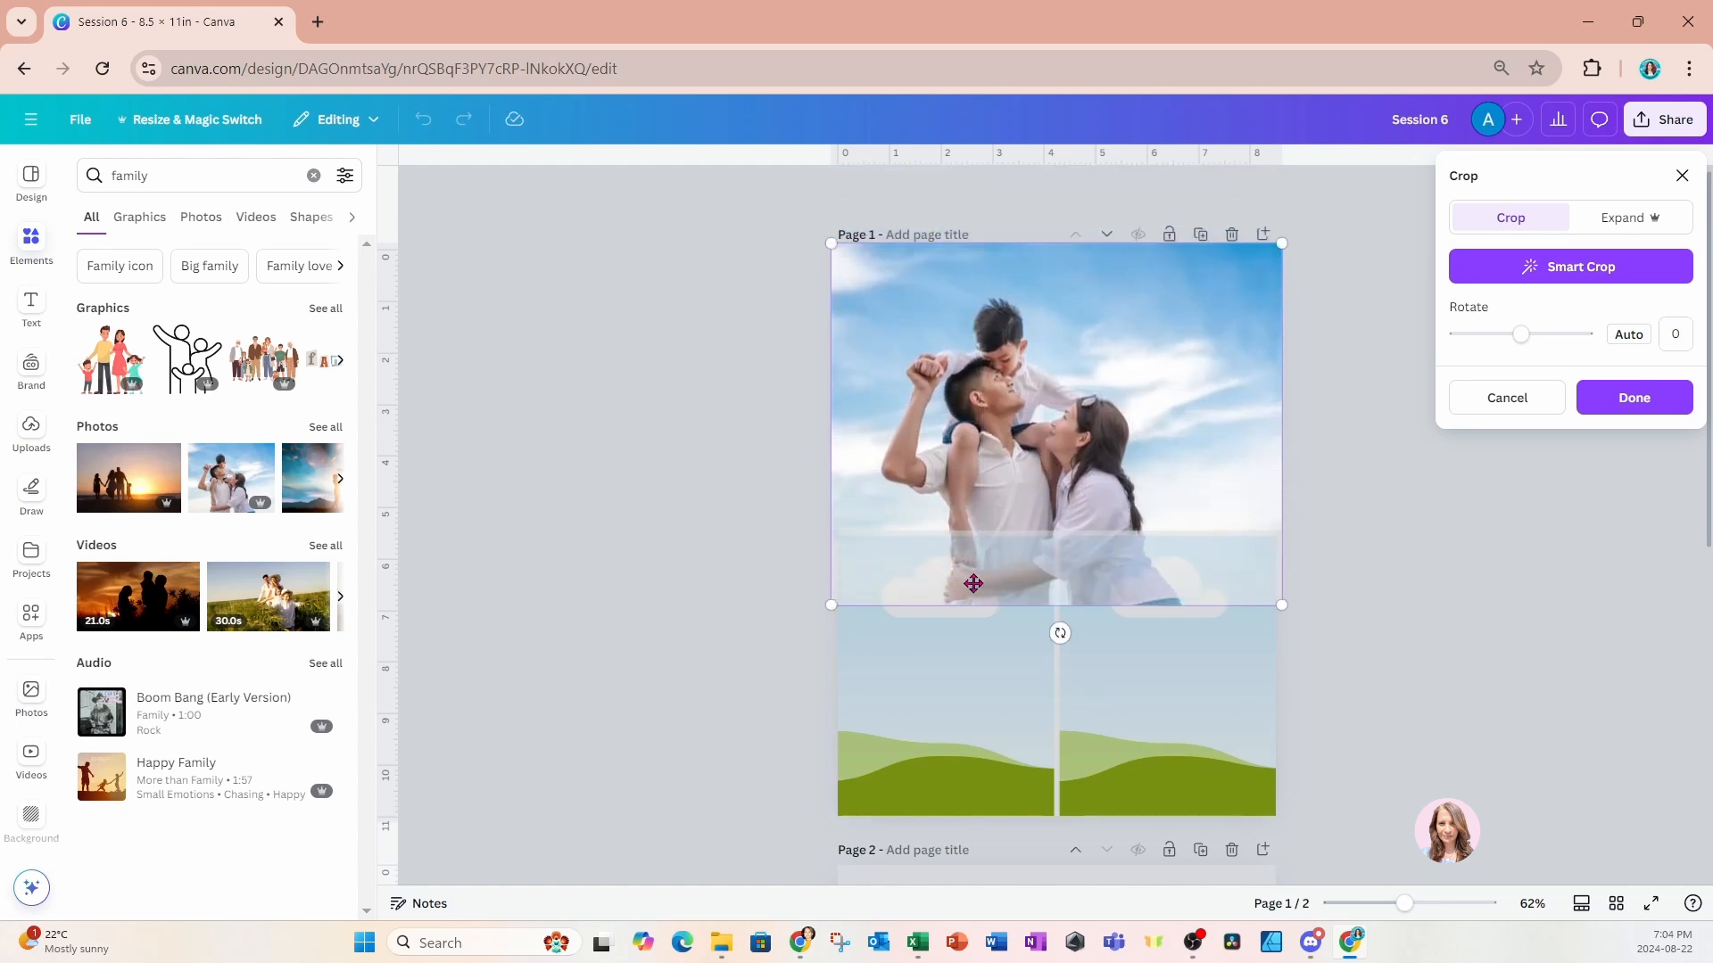
{"action": "left_click_drag", "start_coordinate": [1069, 504], "coordinate": [1069, 463]}
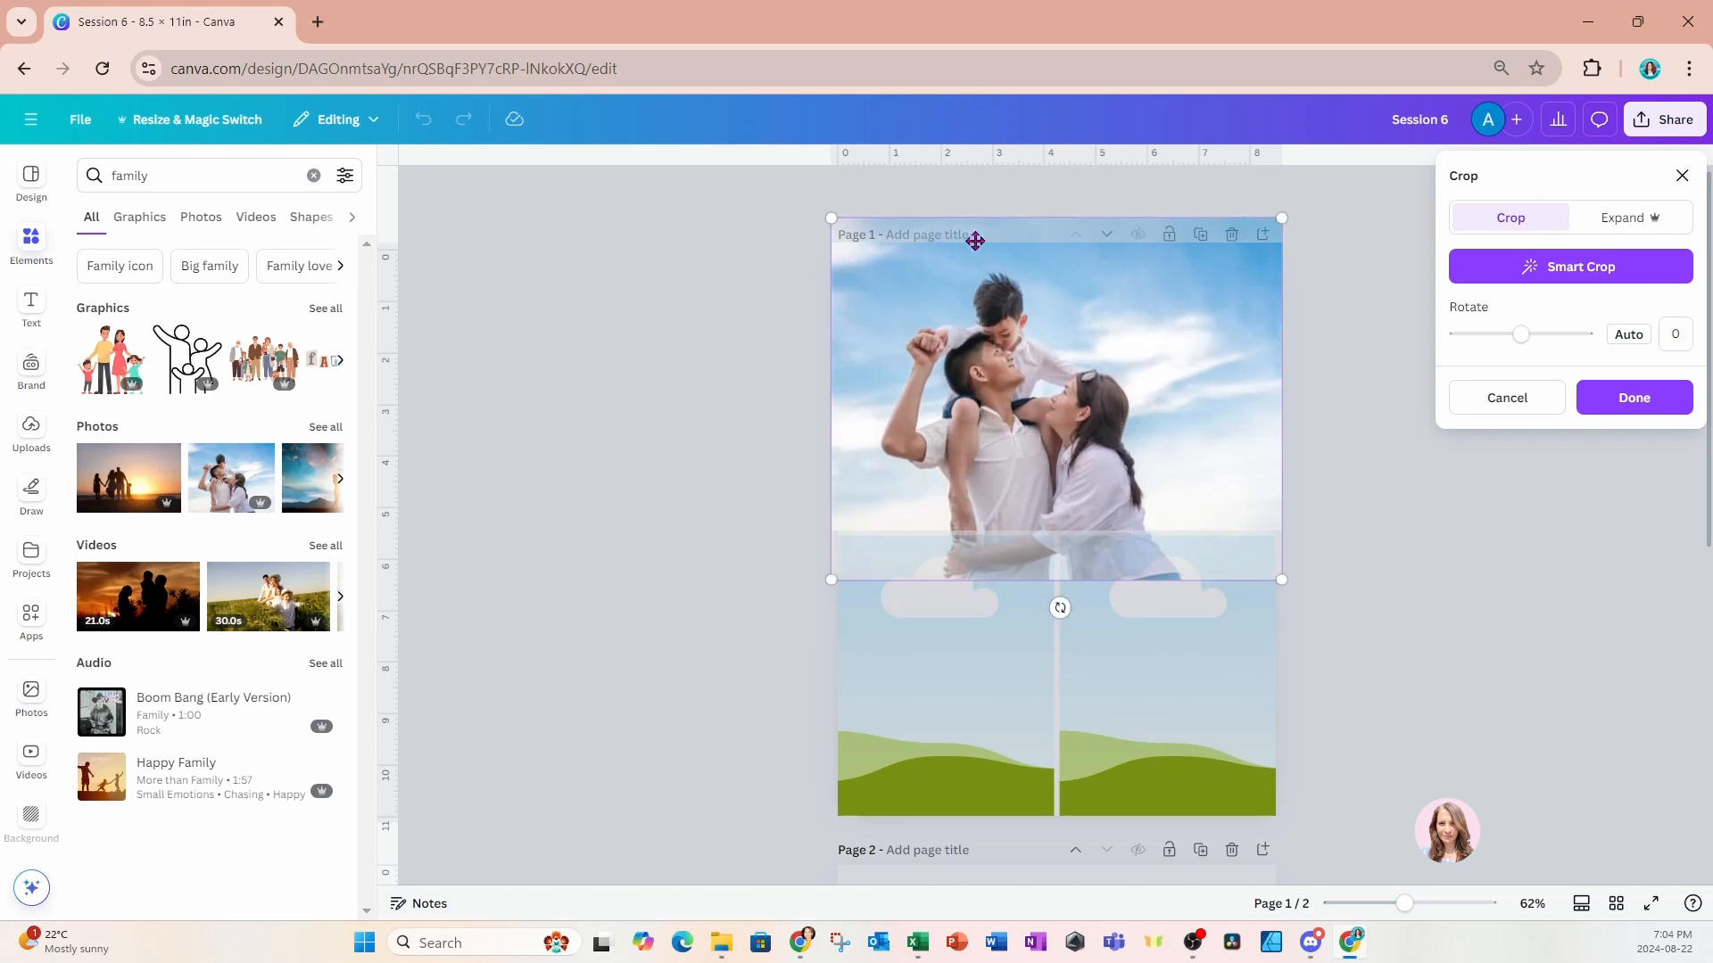
{"action": "mouse_move", "coordinate": [1056, 376]}
{"action": "left_mouse_down"}
{"action": "mouse_move", "coordinate": [1060, 334]}
{"action": "mouse_move", "coordinate": [1057, 420]}
{"action": "mouse_move", "coordinate": [1057, 366]}
{"action": "left_mouse_up"}
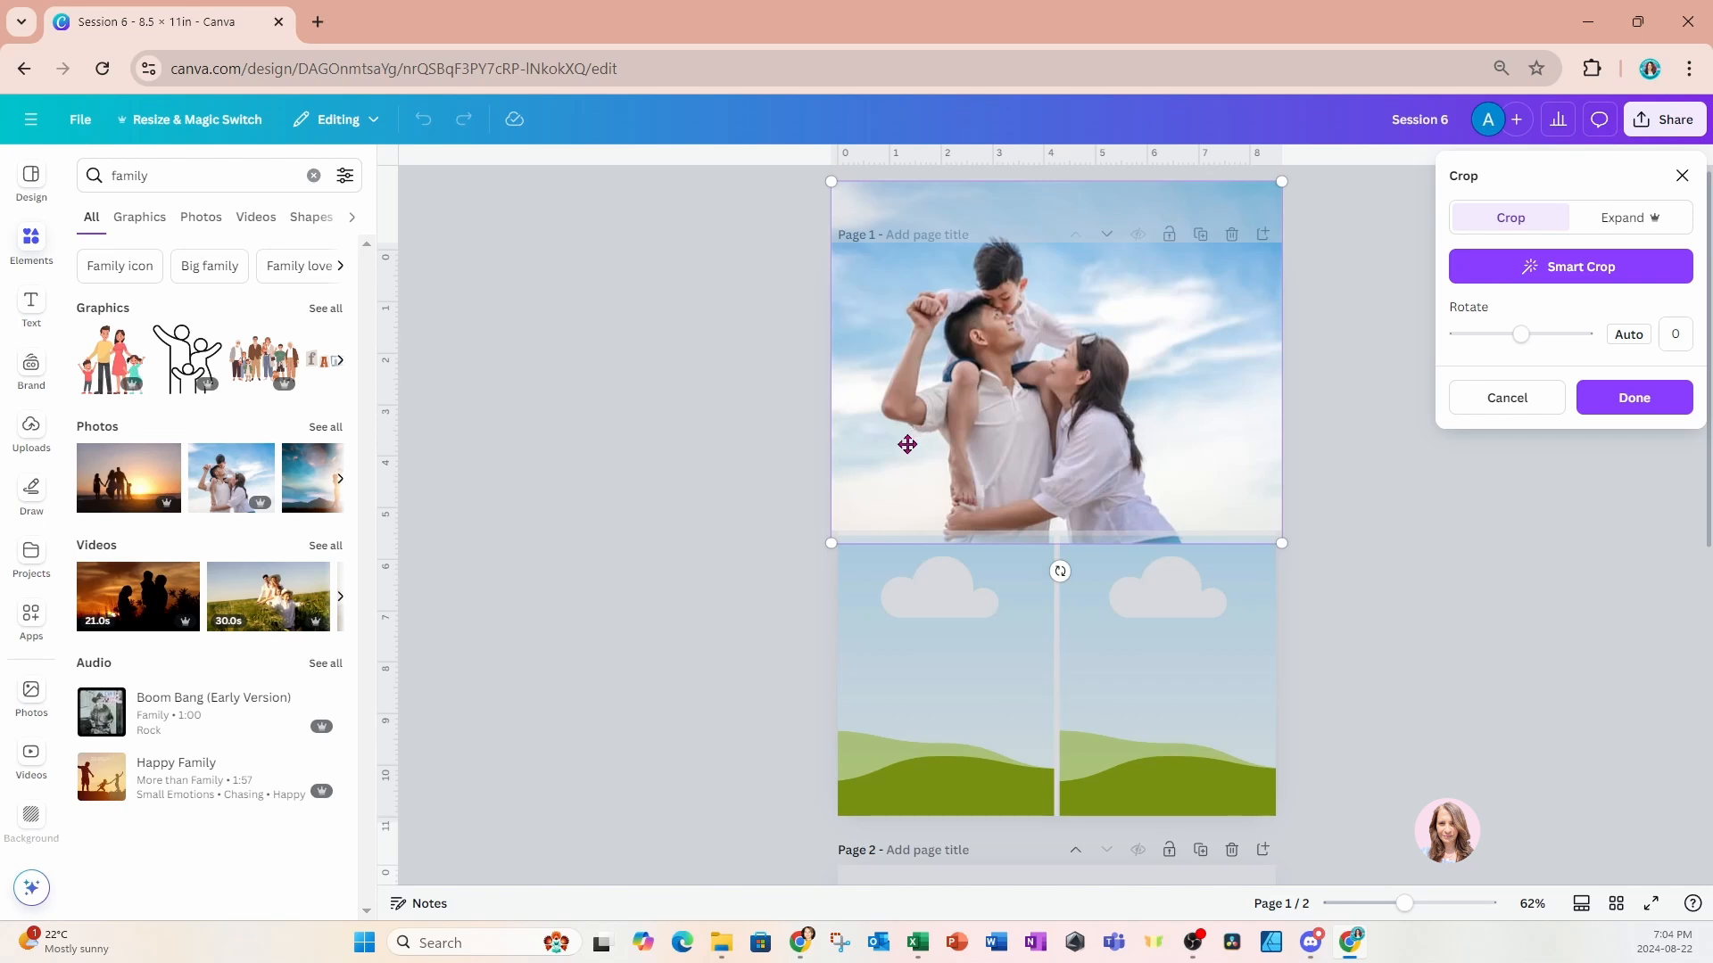
{"action": "left_click_drag", "start_coordinate": [1113, 445], "coordinate": [969, 451]}
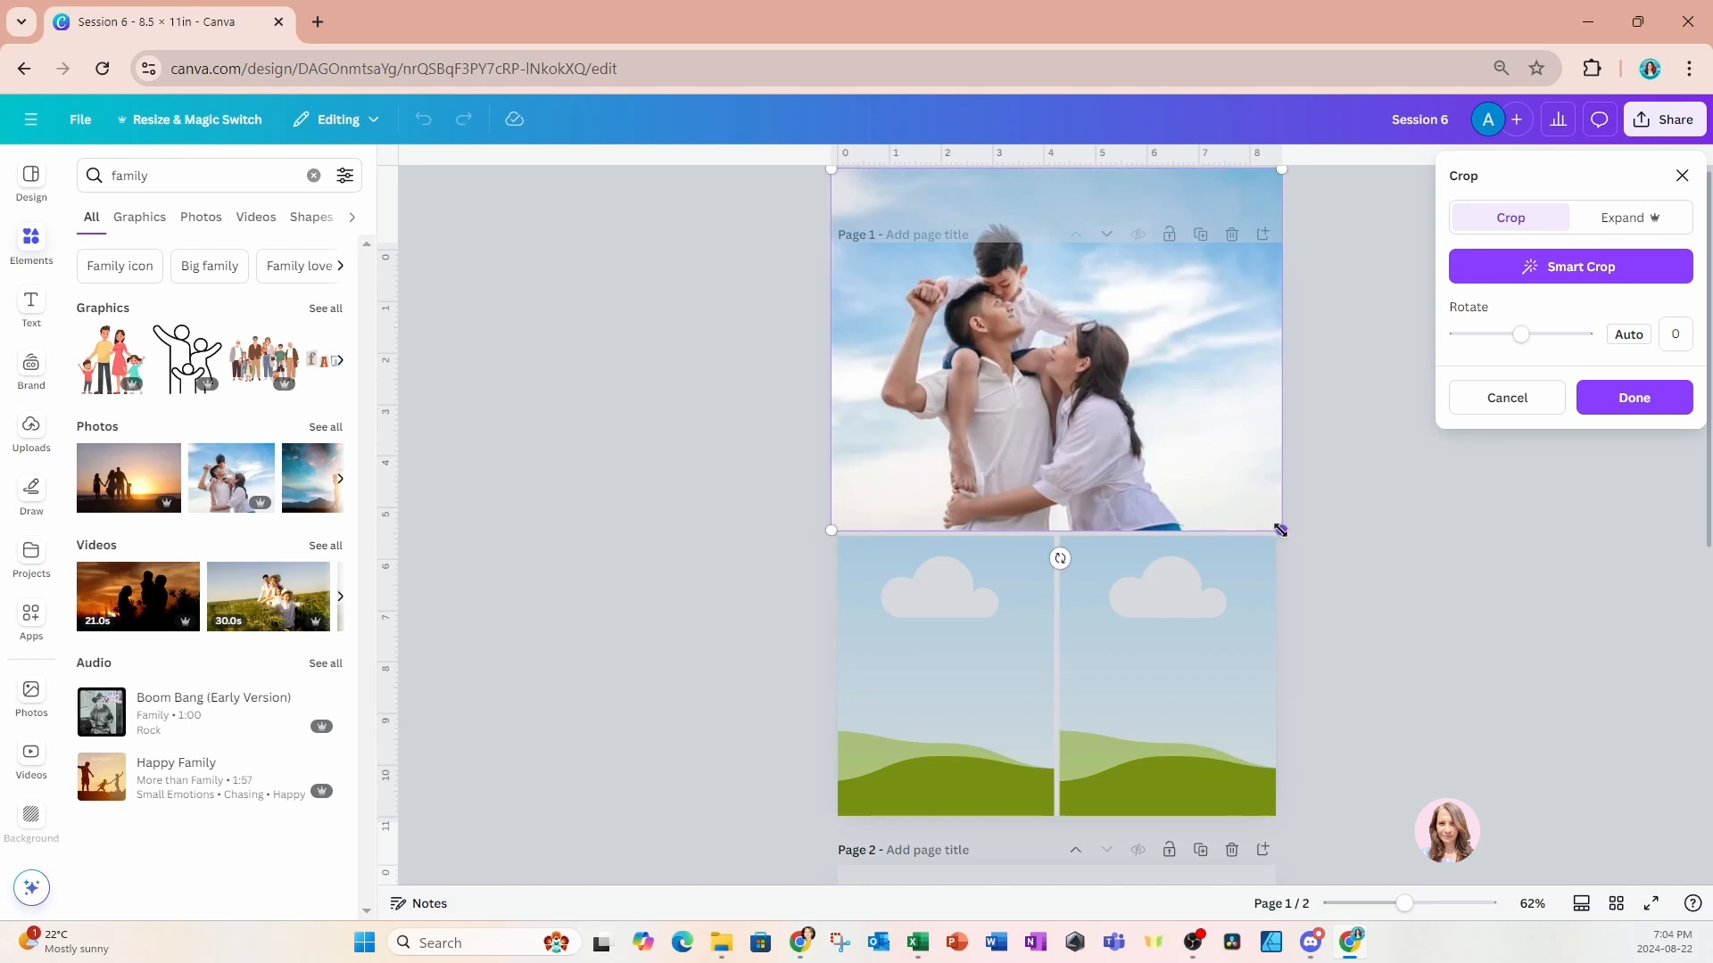
{"action": "left_click_drag", "start_coordinate": [1280, 530], "coordinate": [1422, 634]}
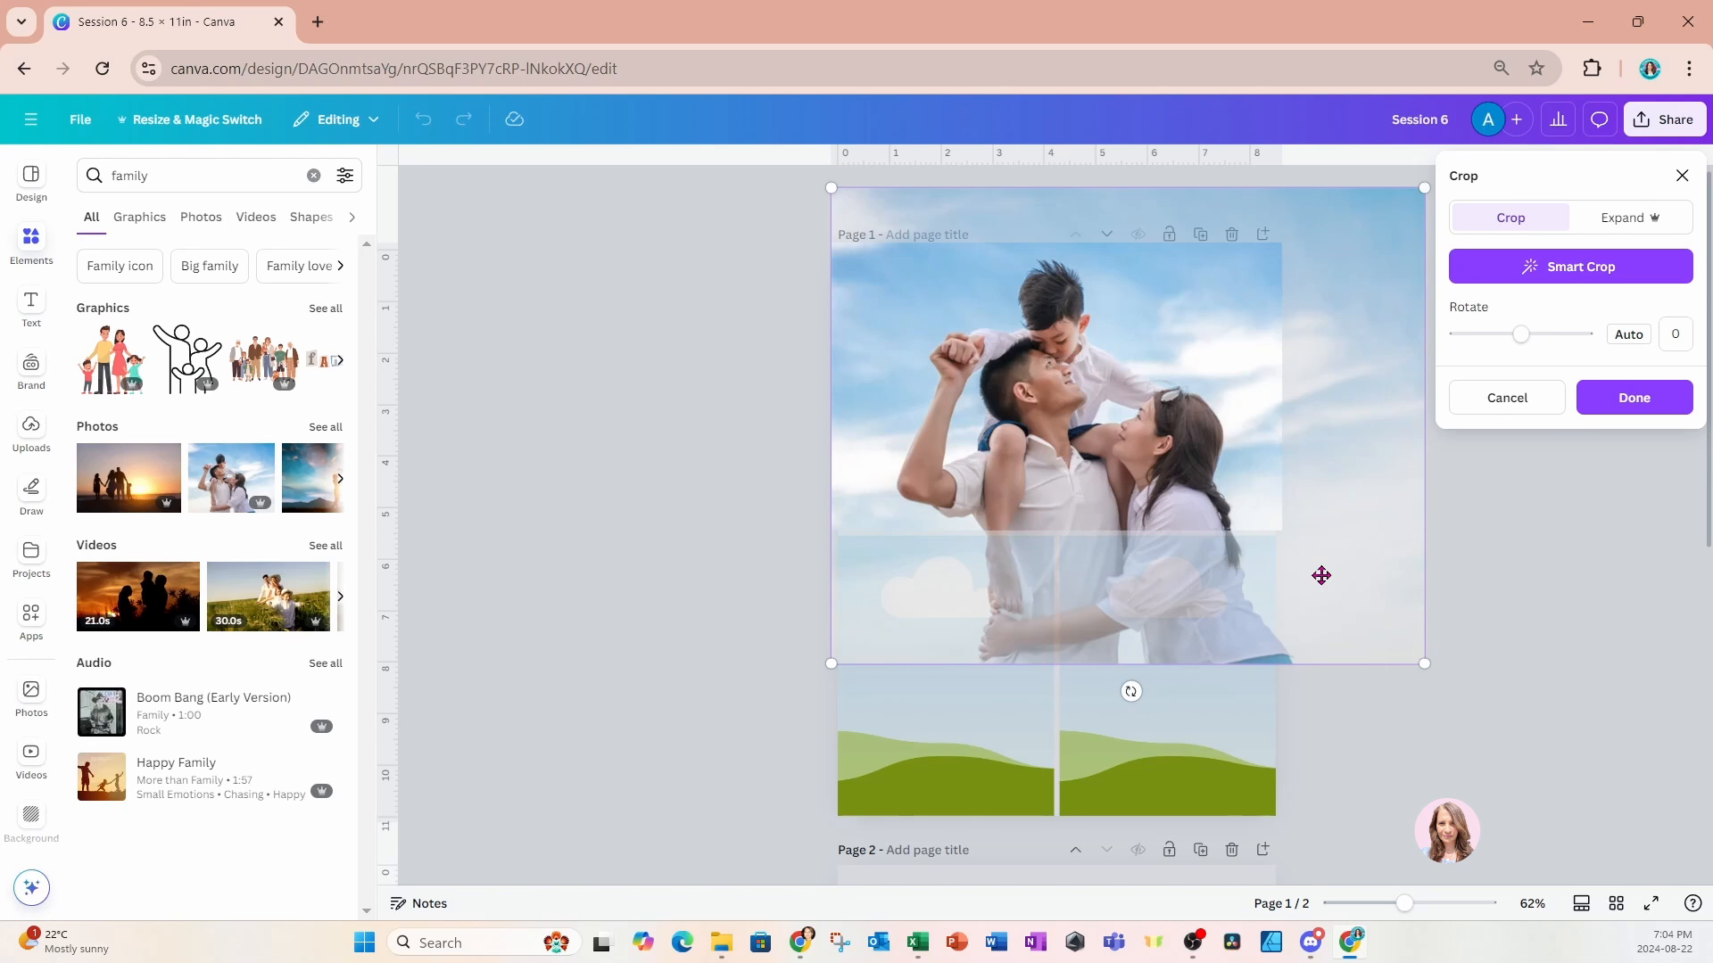
{"action": "left_click", "coordinate": [1522, 595]}
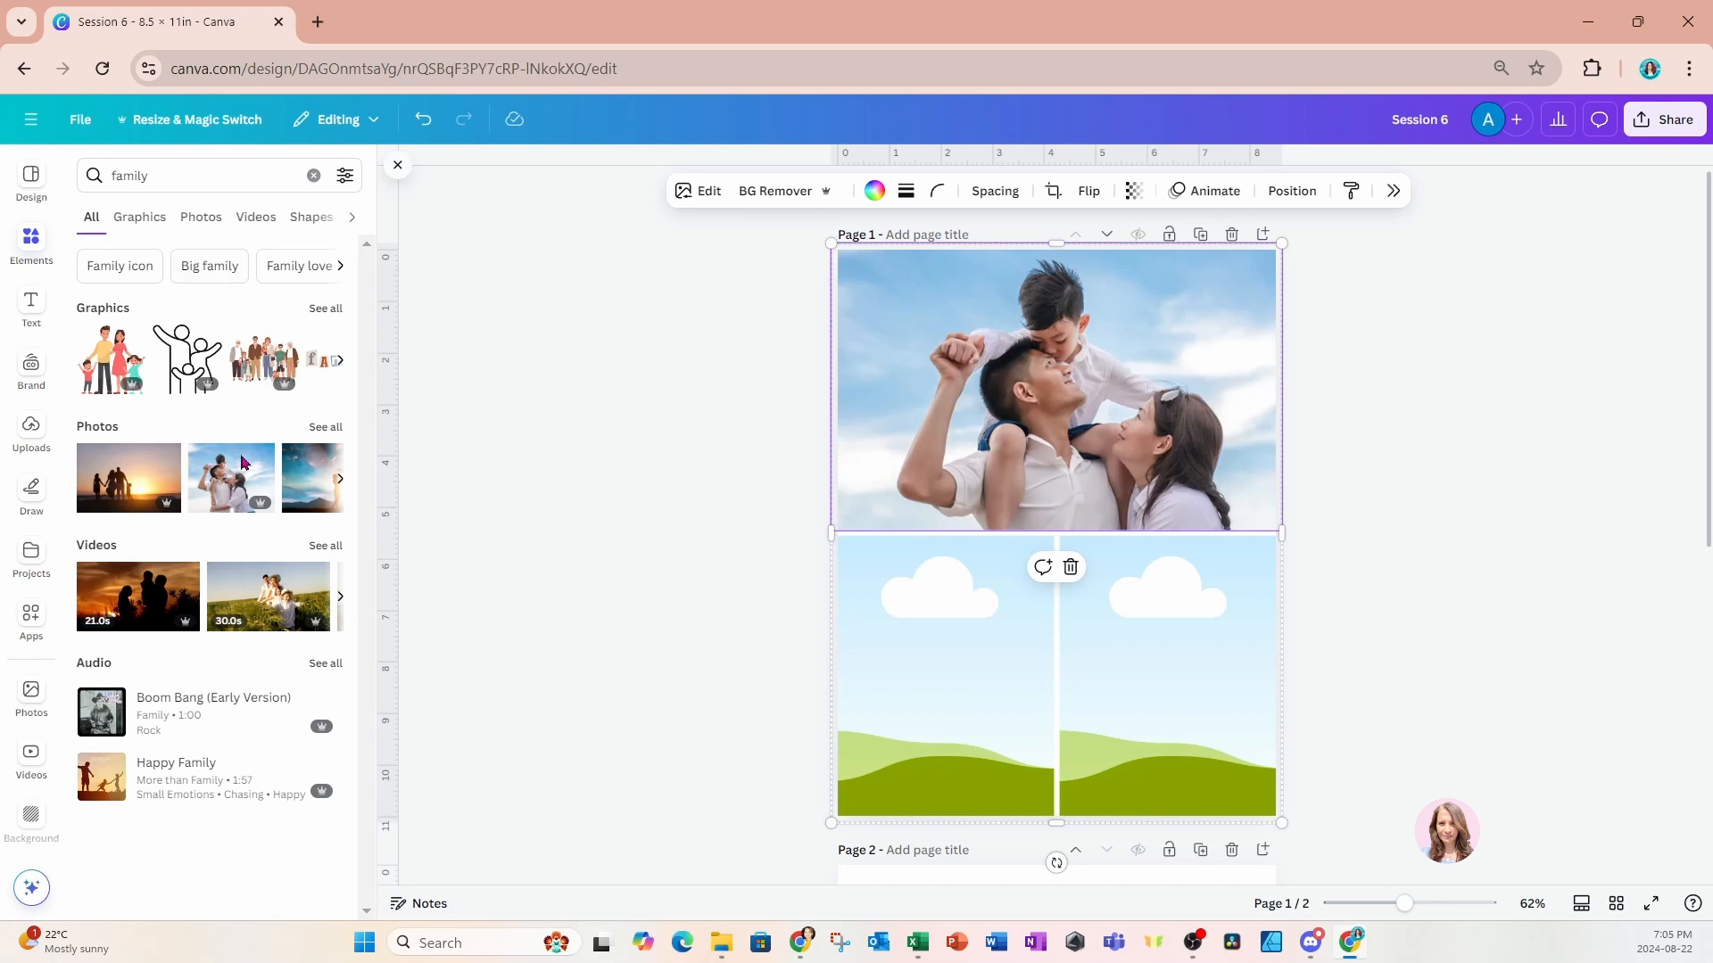
Replace the wide cell's photo with the sunset family silhouette and detach that image from the grid.
{"action": "left_click", "coordinate": [104, 502]}
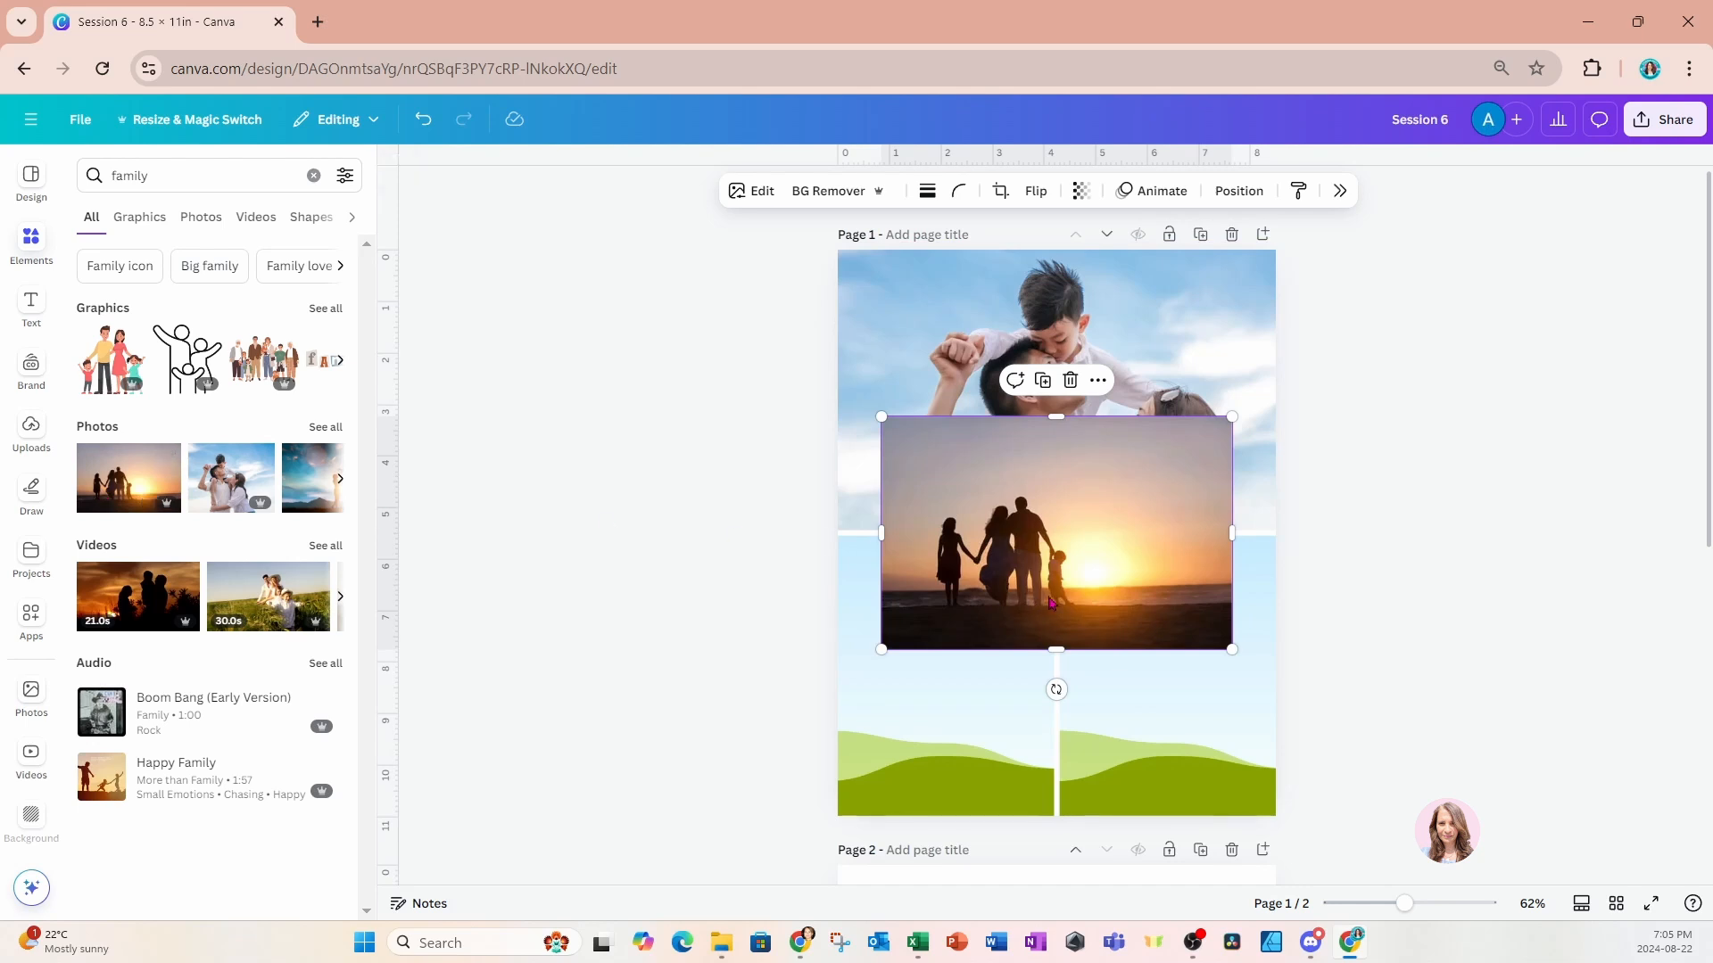
{"action": "left_click_drag", "start_coordinate": [1050, 603], "coordinate": [1050, 495]}
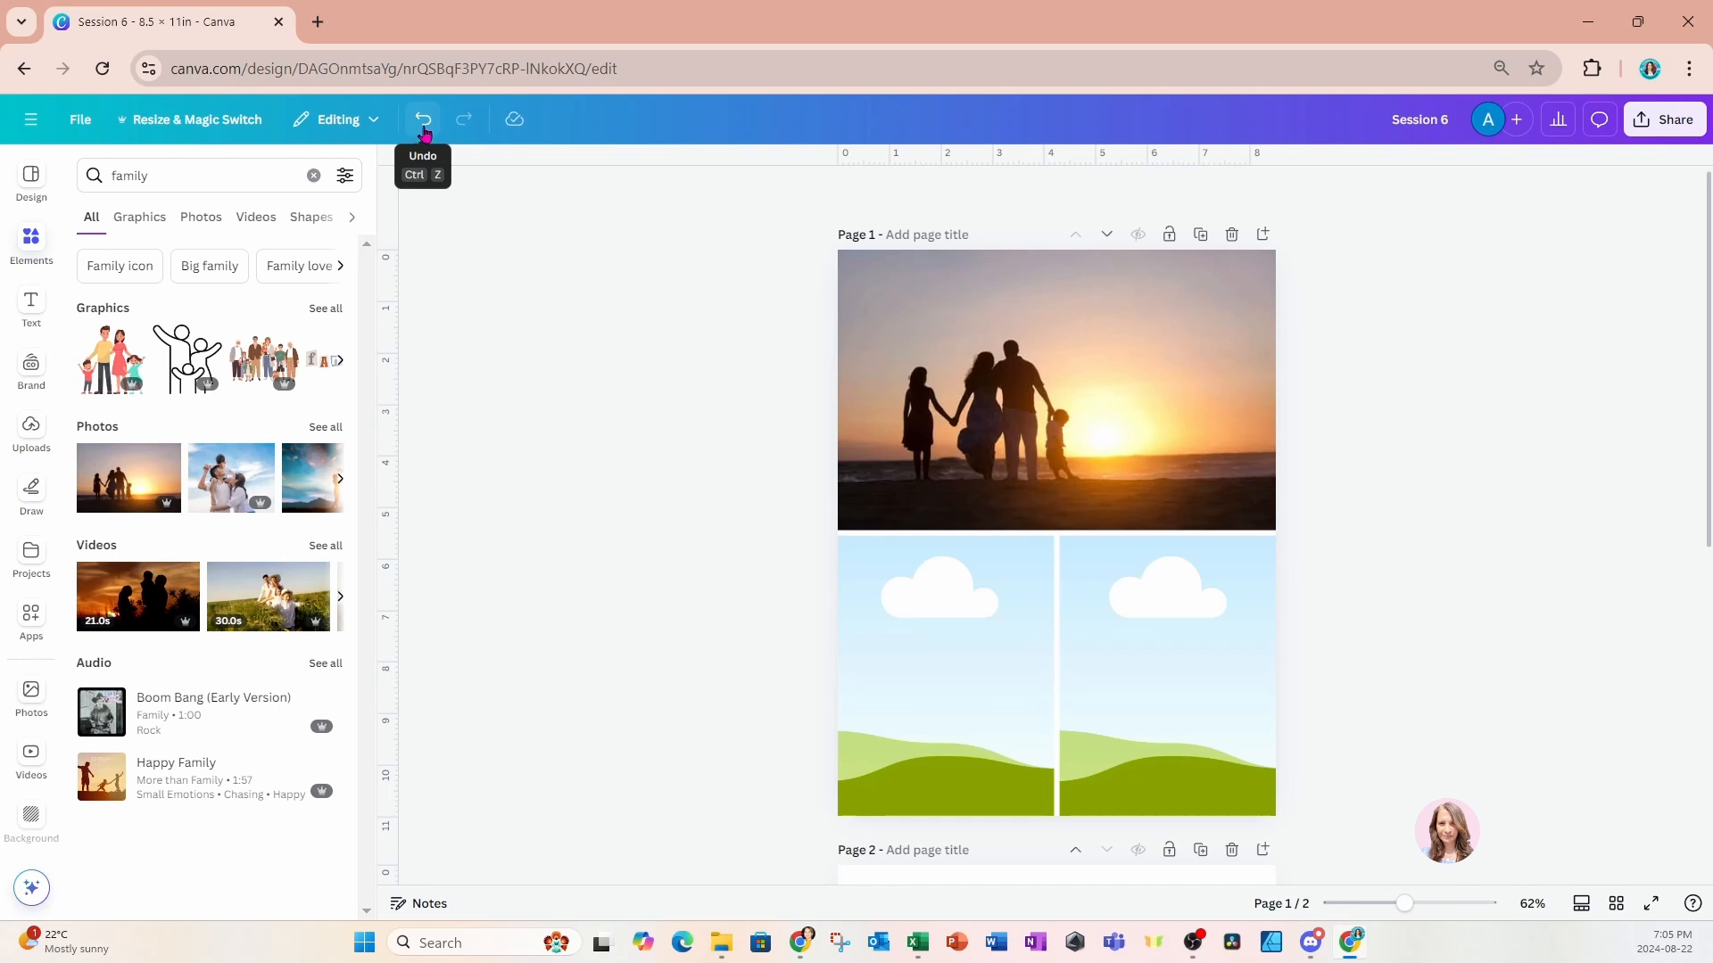
{"action": "left_click", "coordinate": [1053, 375]}
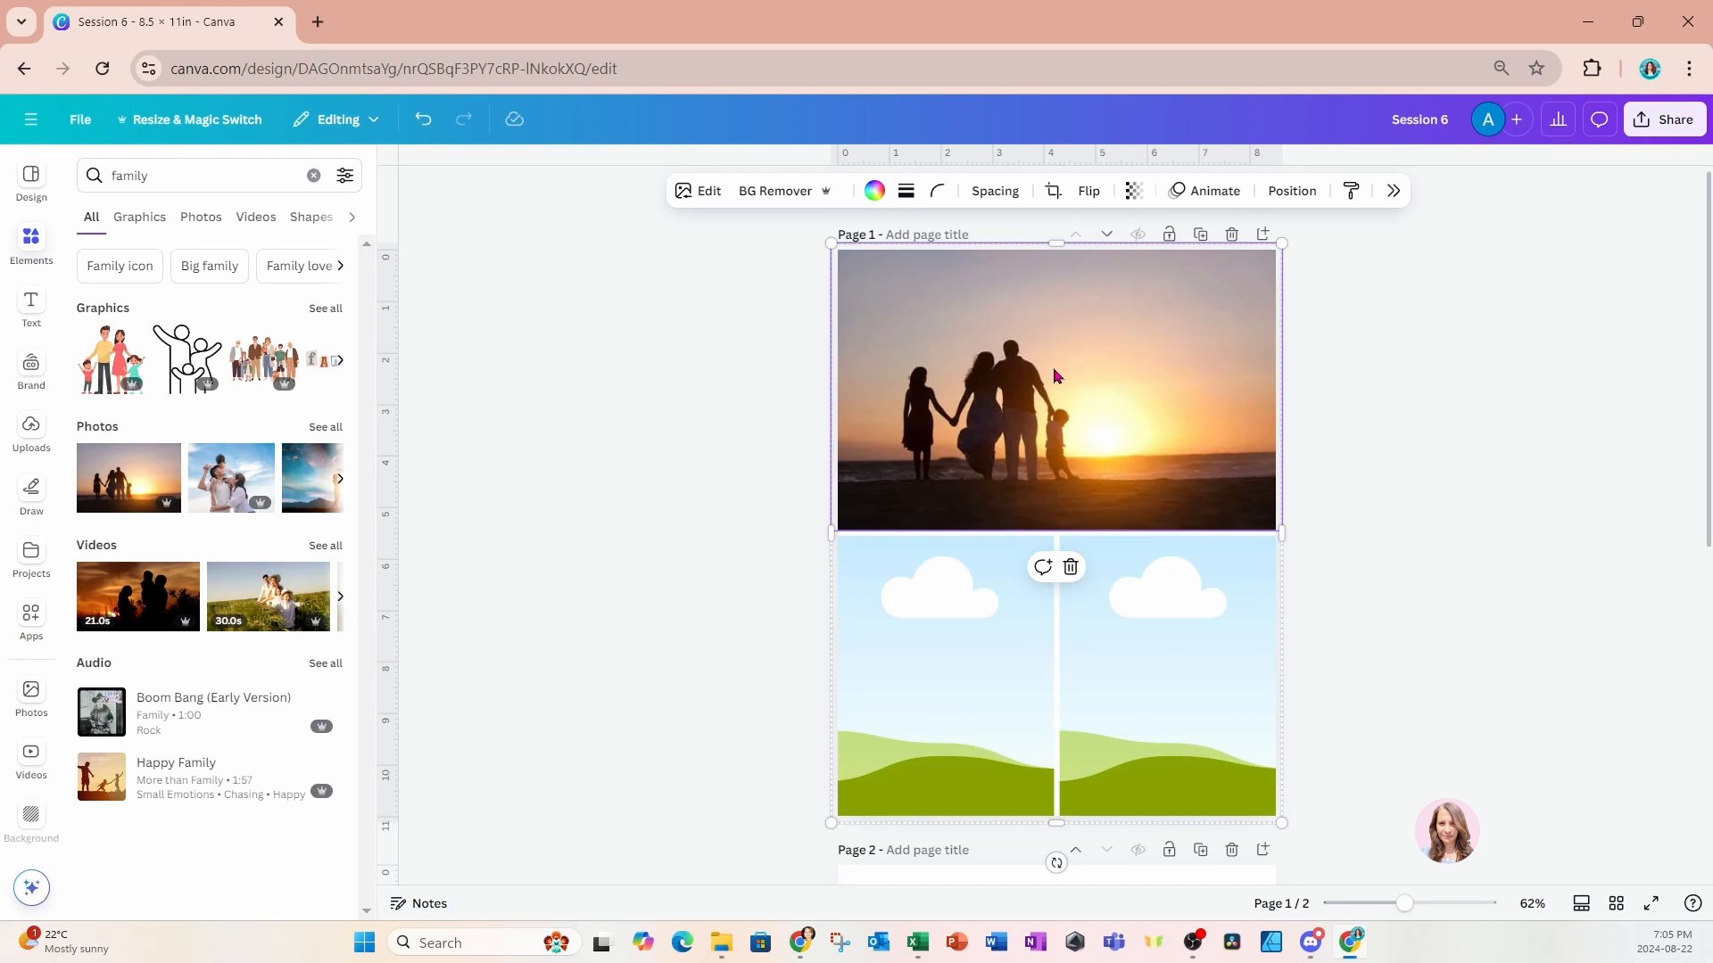
{"action": "right_click", "coordinate": [1126, 304]}
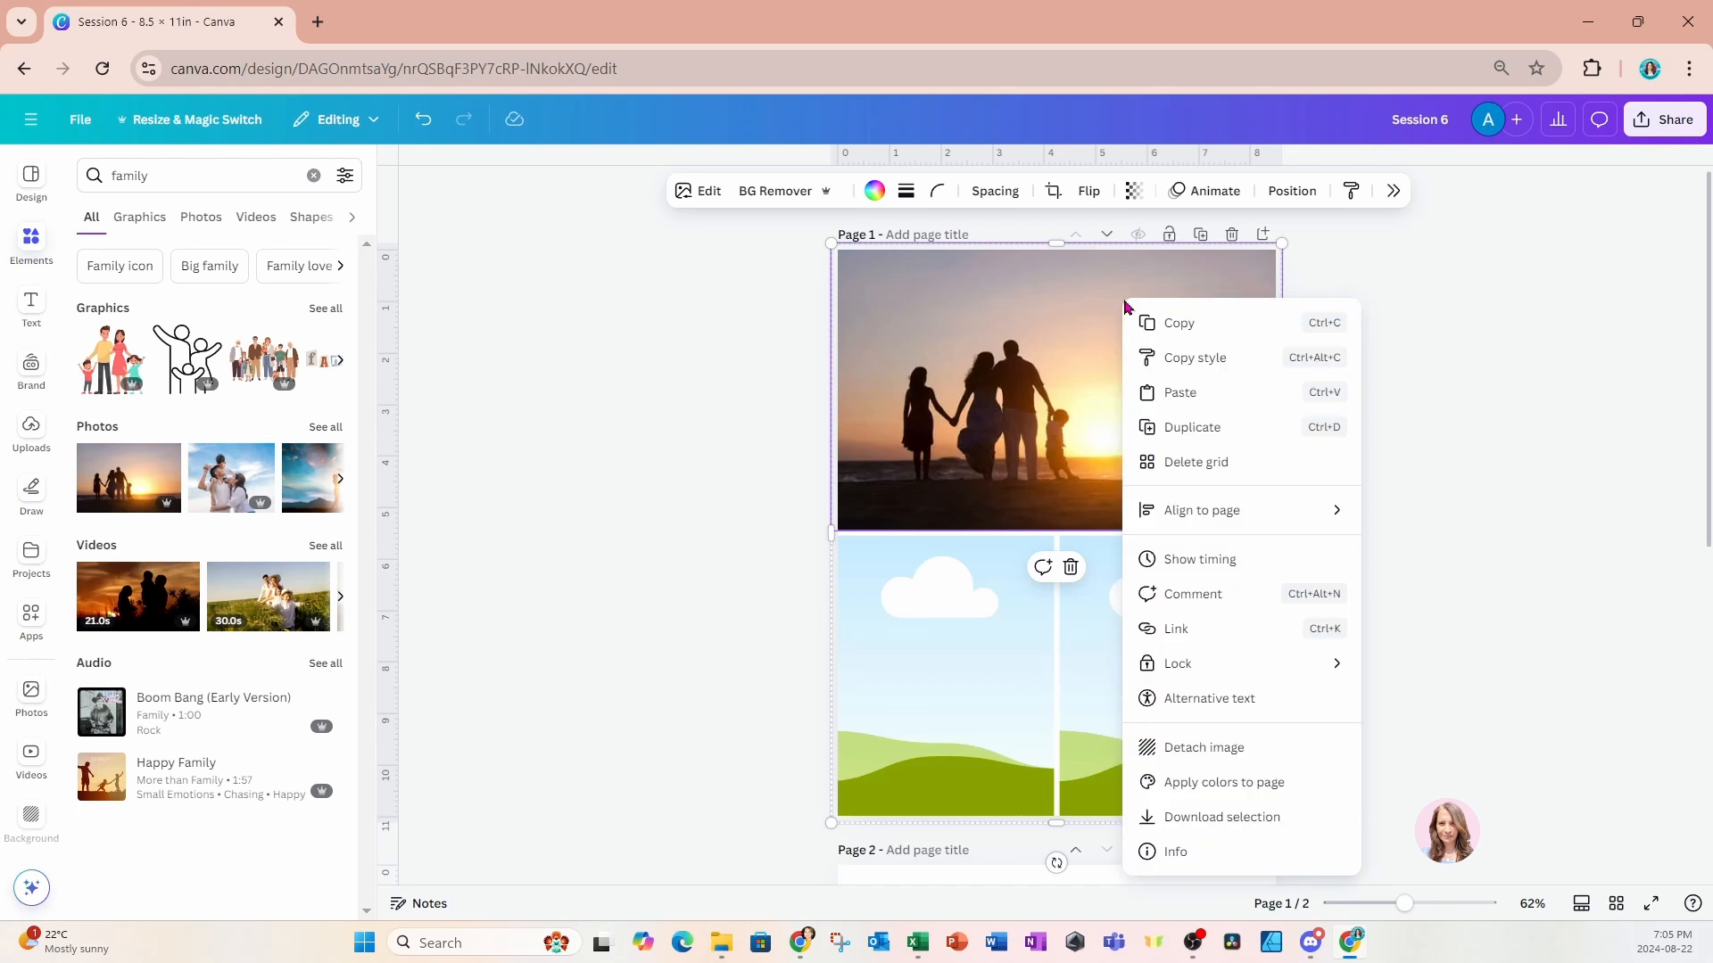
{"action": "left_click", "coordinate": [1237, 752]}
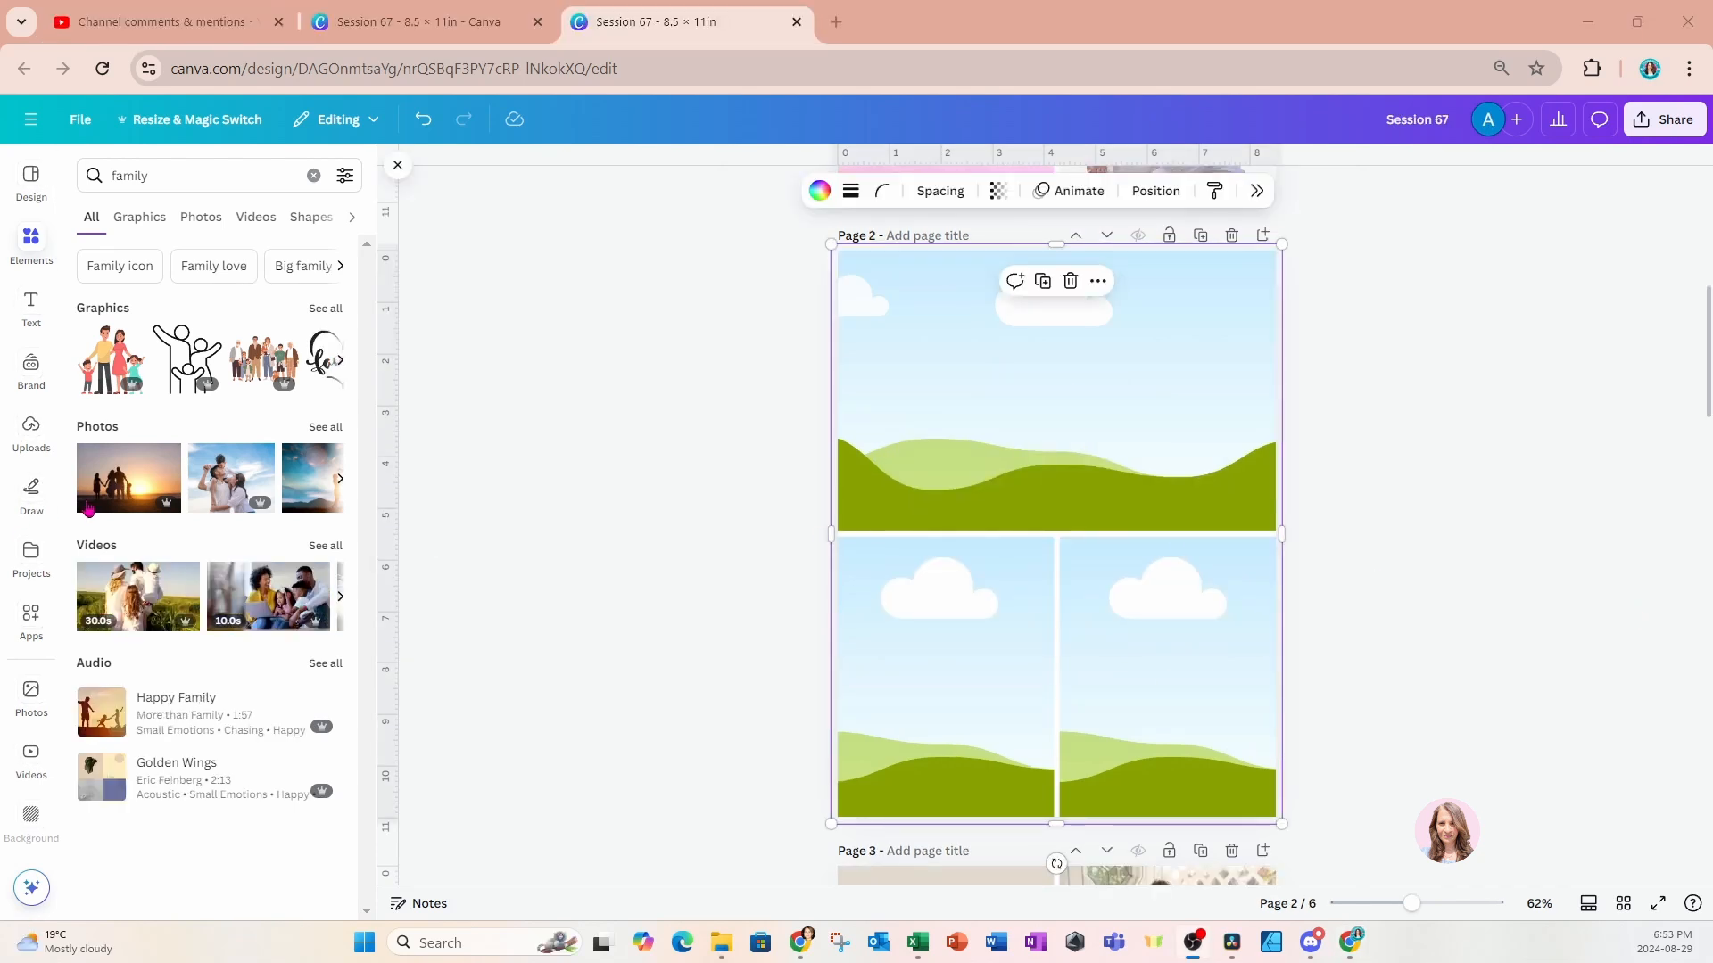
Fill the wide cell of page 2's grid with the sunset family photo and delete the photo from the cell.
{"action": "left_click", "coordinate": [129, 478]}
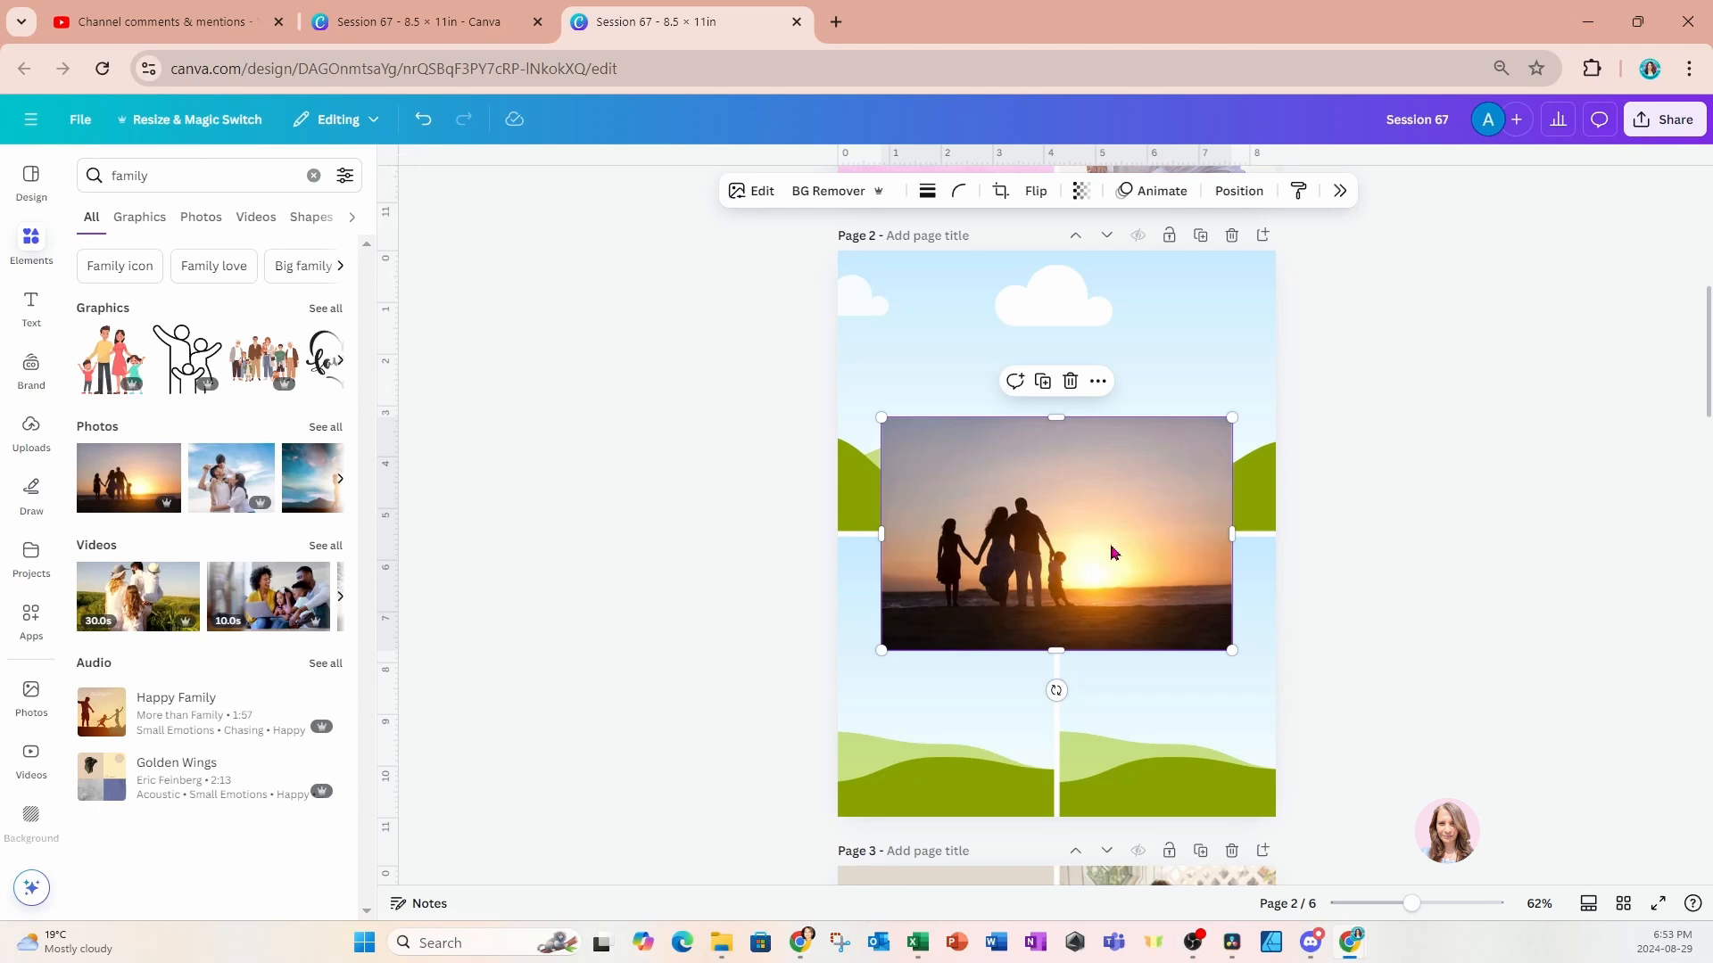
{"action": "left_click_drag", "start_coordinate": [1112, 546], "coordinate": [1105, 472]}
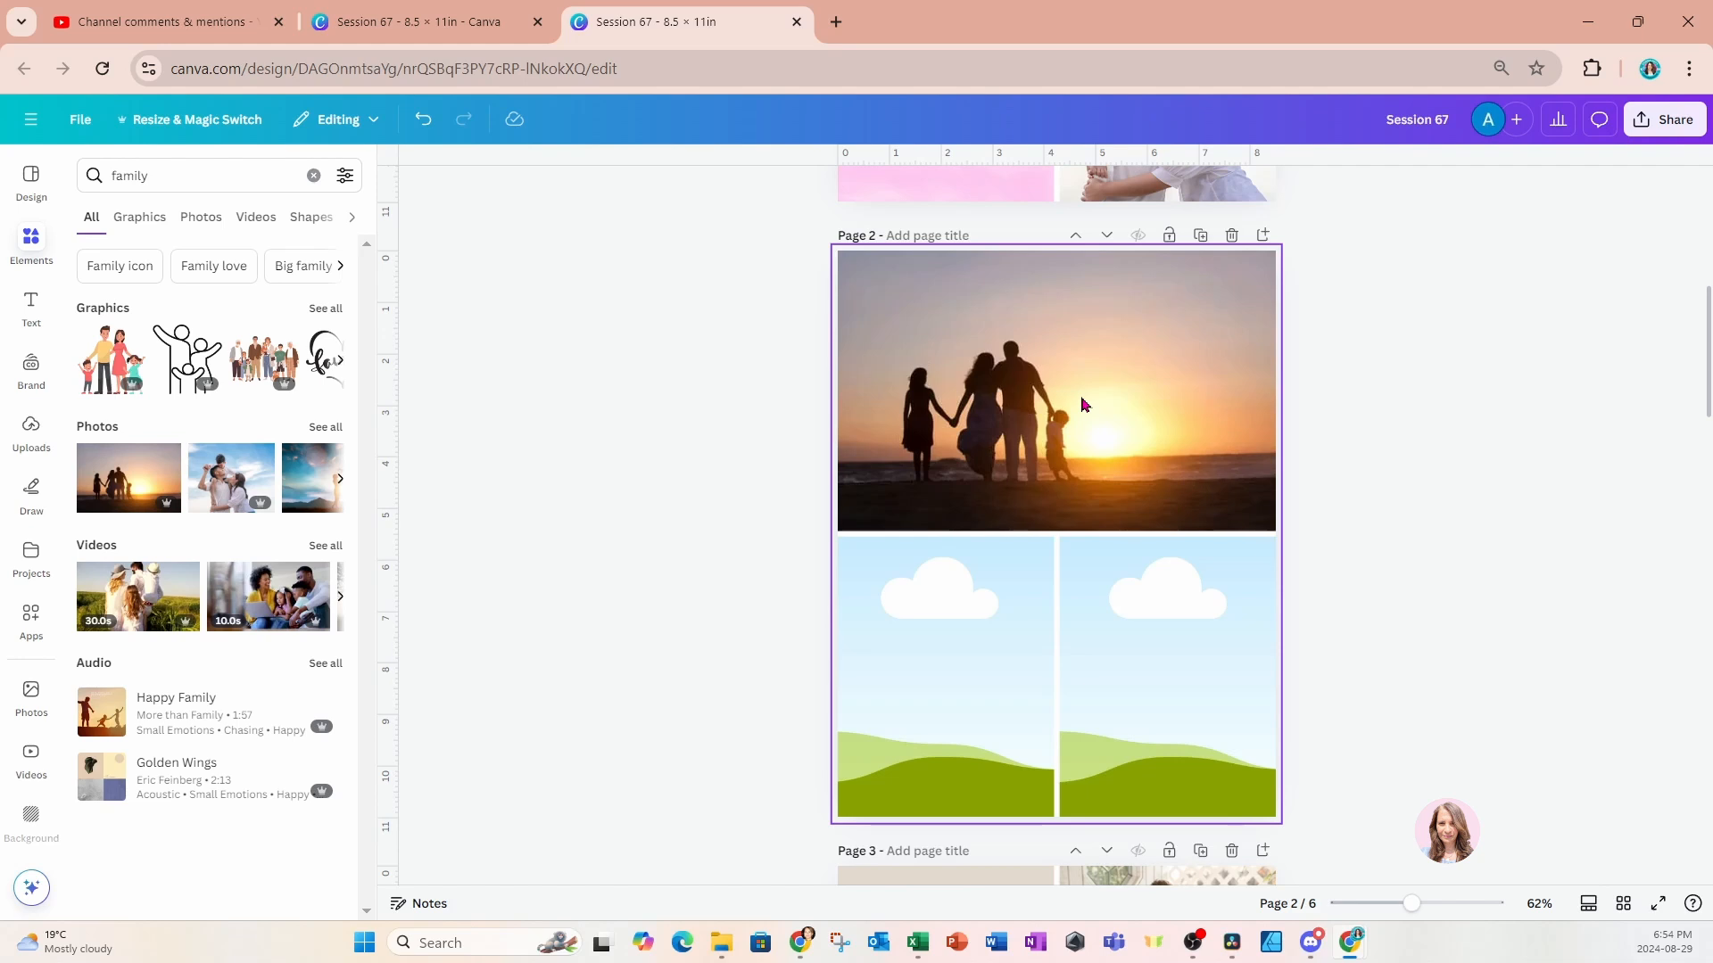
{"action": "left_click", "coordinate": [1166, 386]}
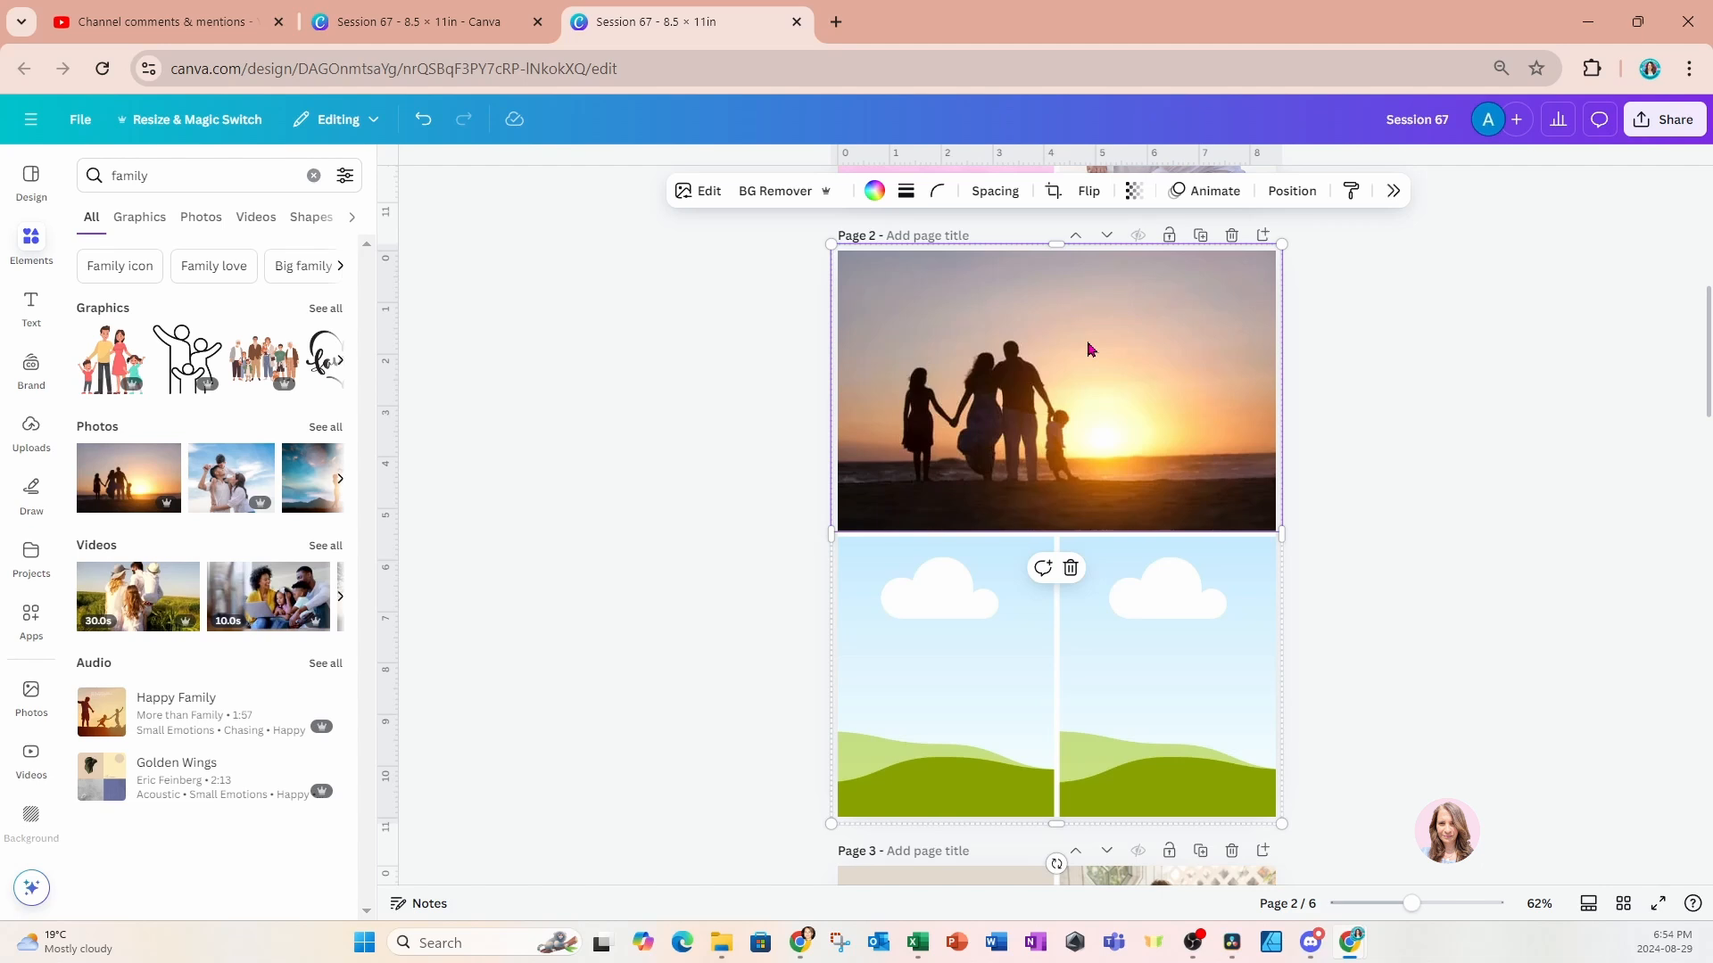
{"action": "key", "text": "Delete"}
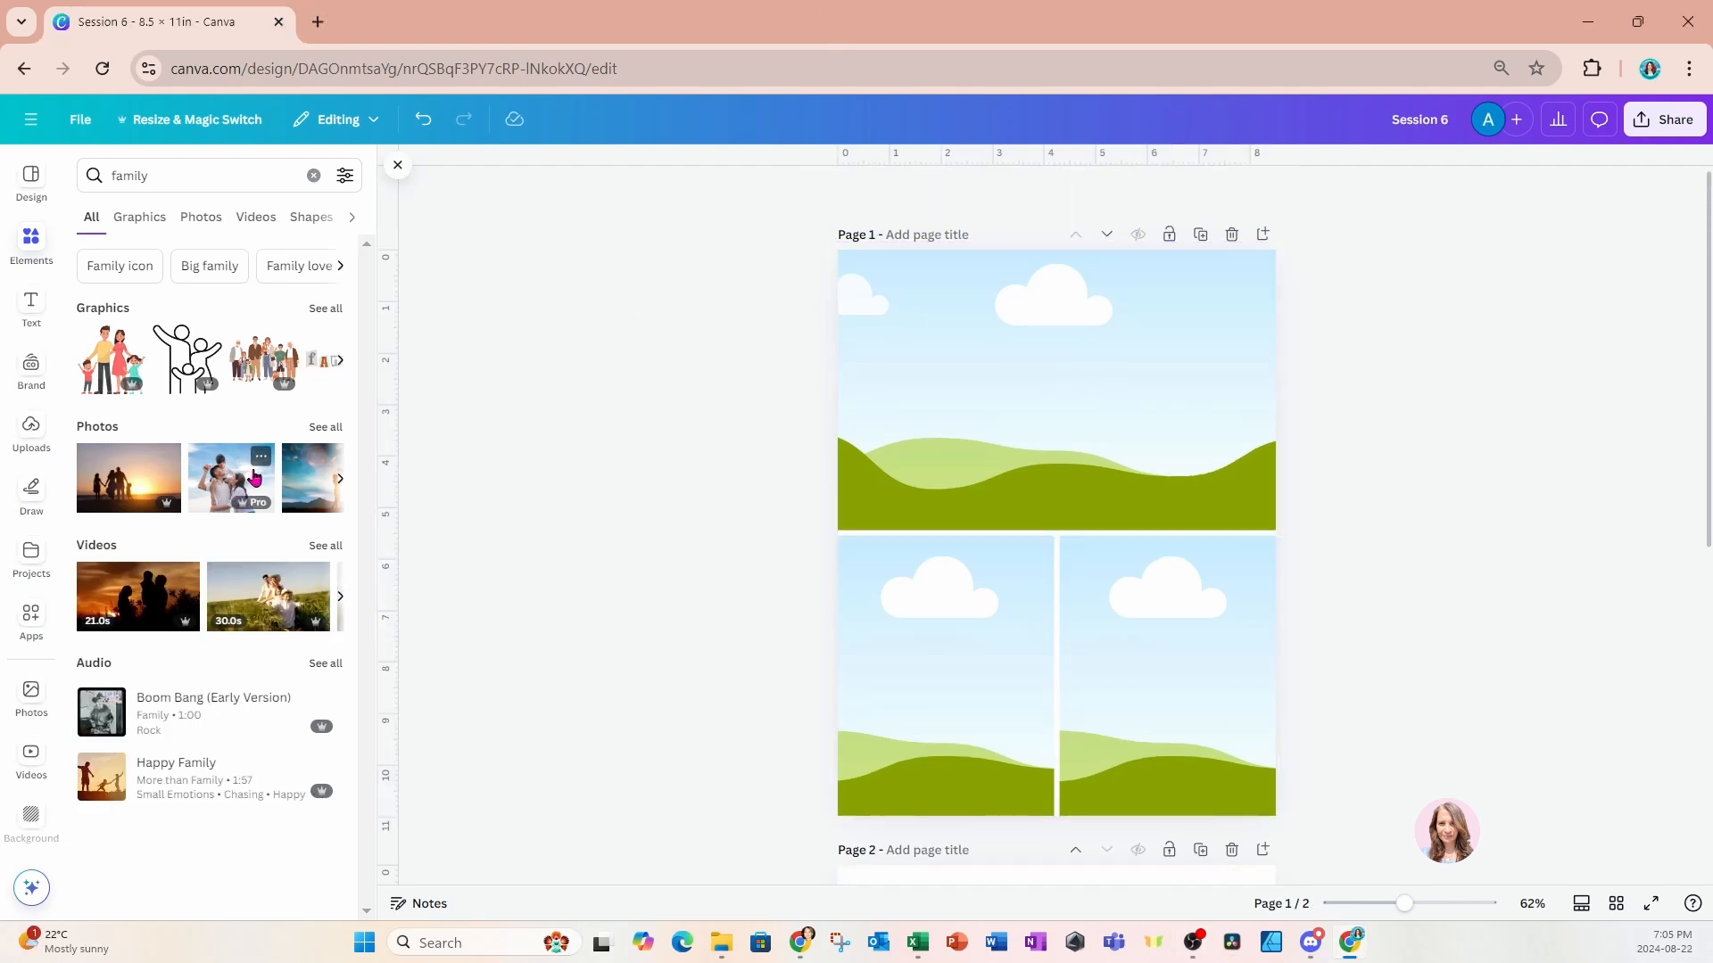
Place the blue-sky family photo in the lower-right cell of page 1's grid.
{"action": "left_click", "coordinate": [218, 486]}
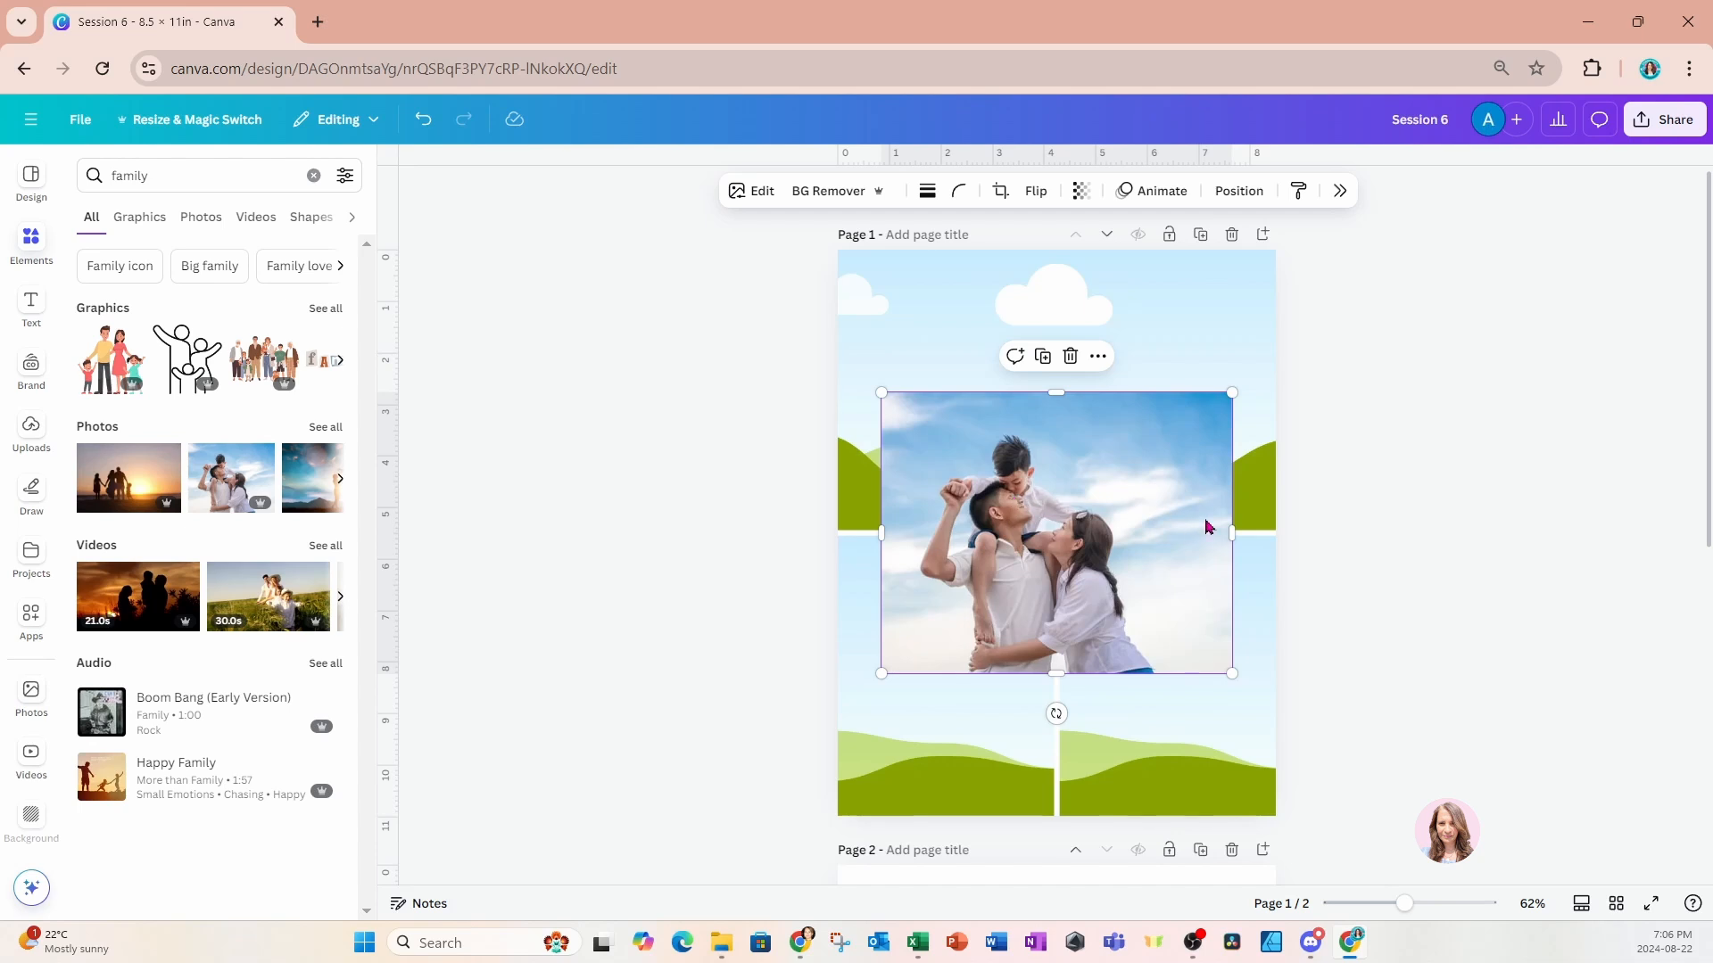
{"action": "left_click_drag", "start_coordinate": [1219, 531], "coordinate": [1364, 535]}
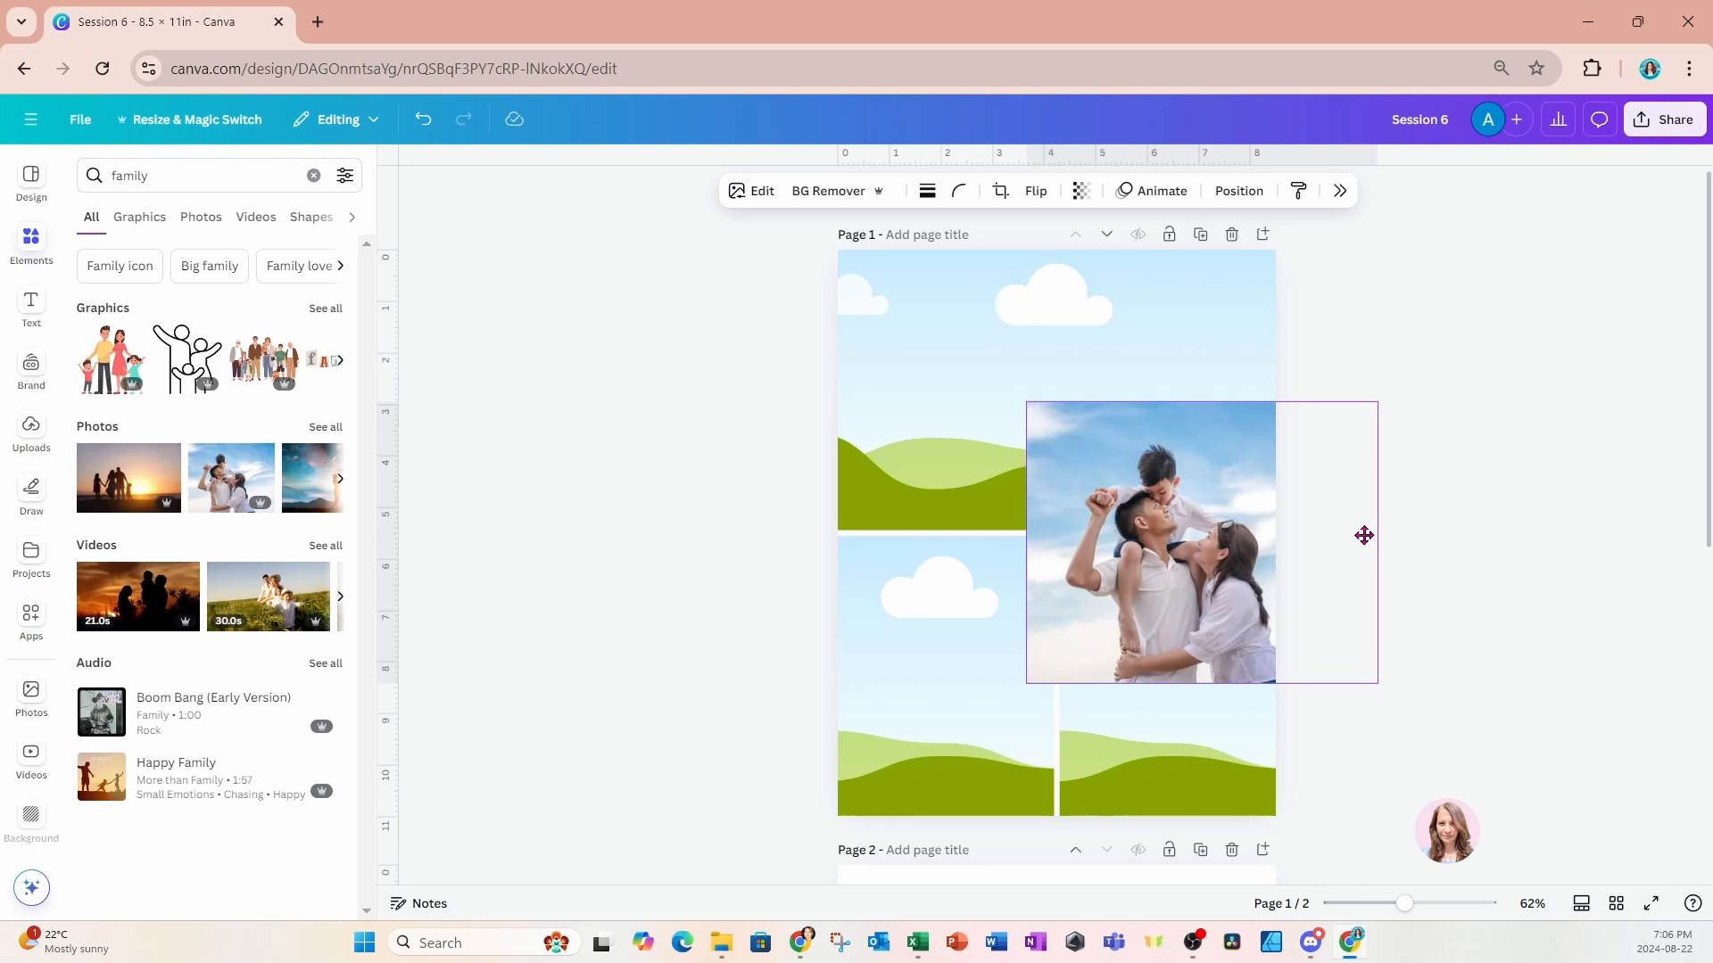
{"action": "left_click_drag", "start_coordinate": [1364, 536], "coordinate": [1234, 690]}
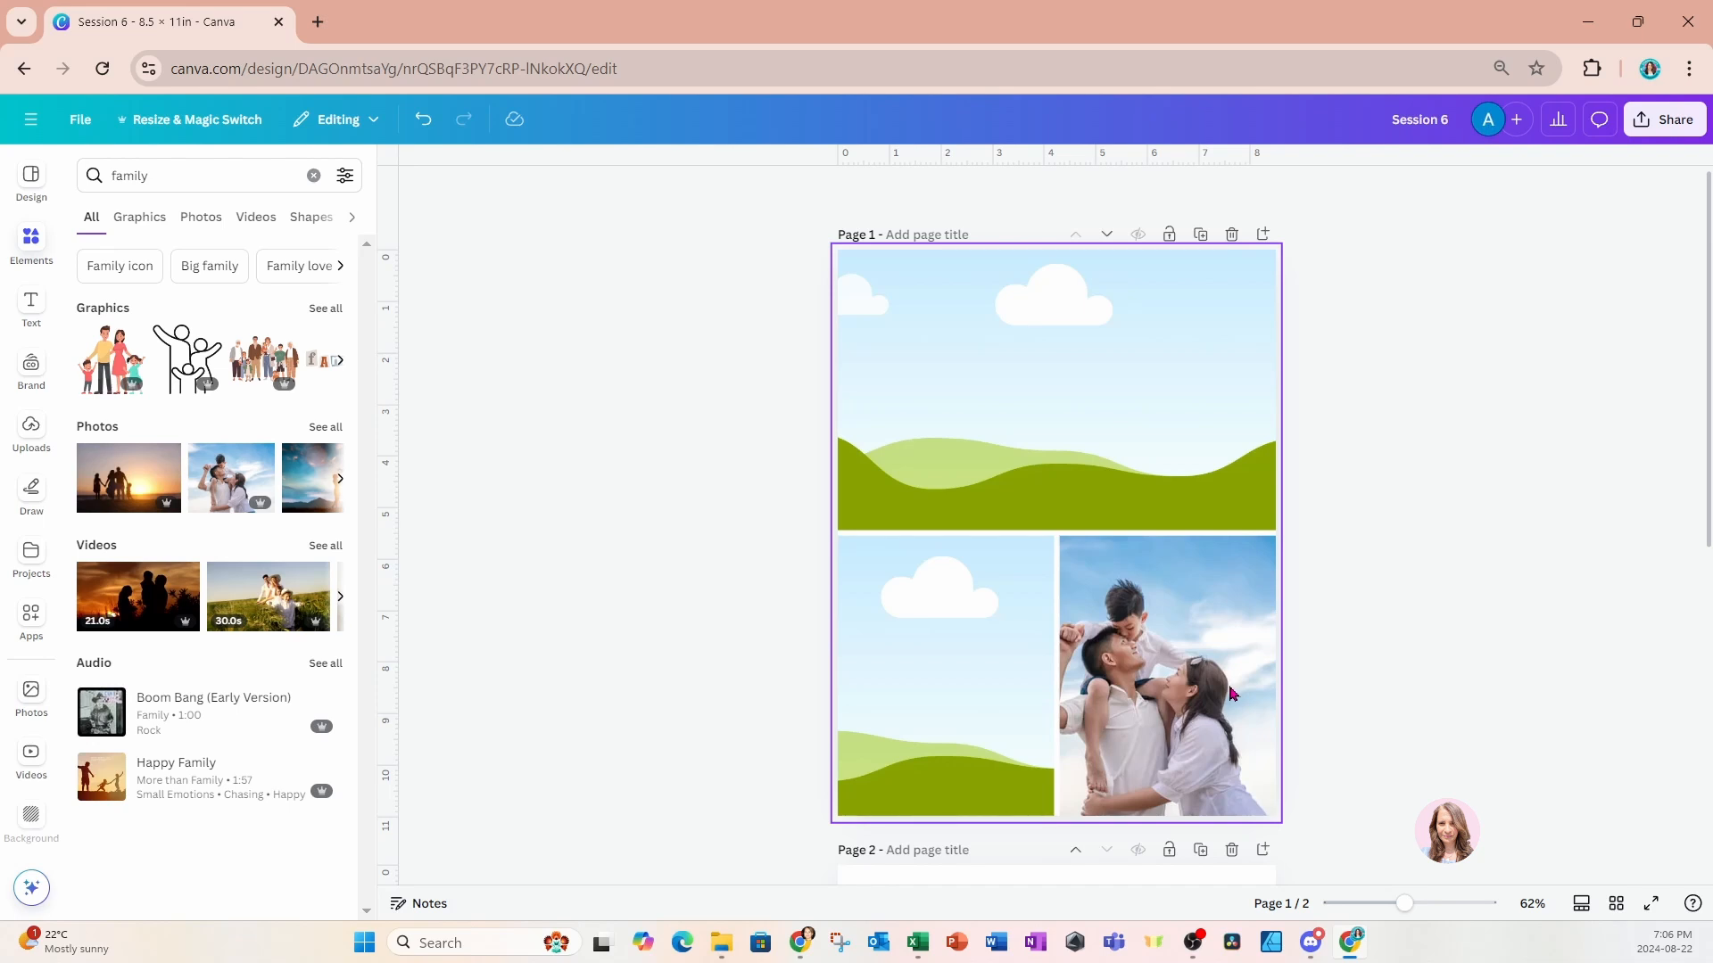
Fill the grid's empty wide upper cell with the pale blue-grey photo color.
{"action": "left_click", "coordinate": [1176, 460]}
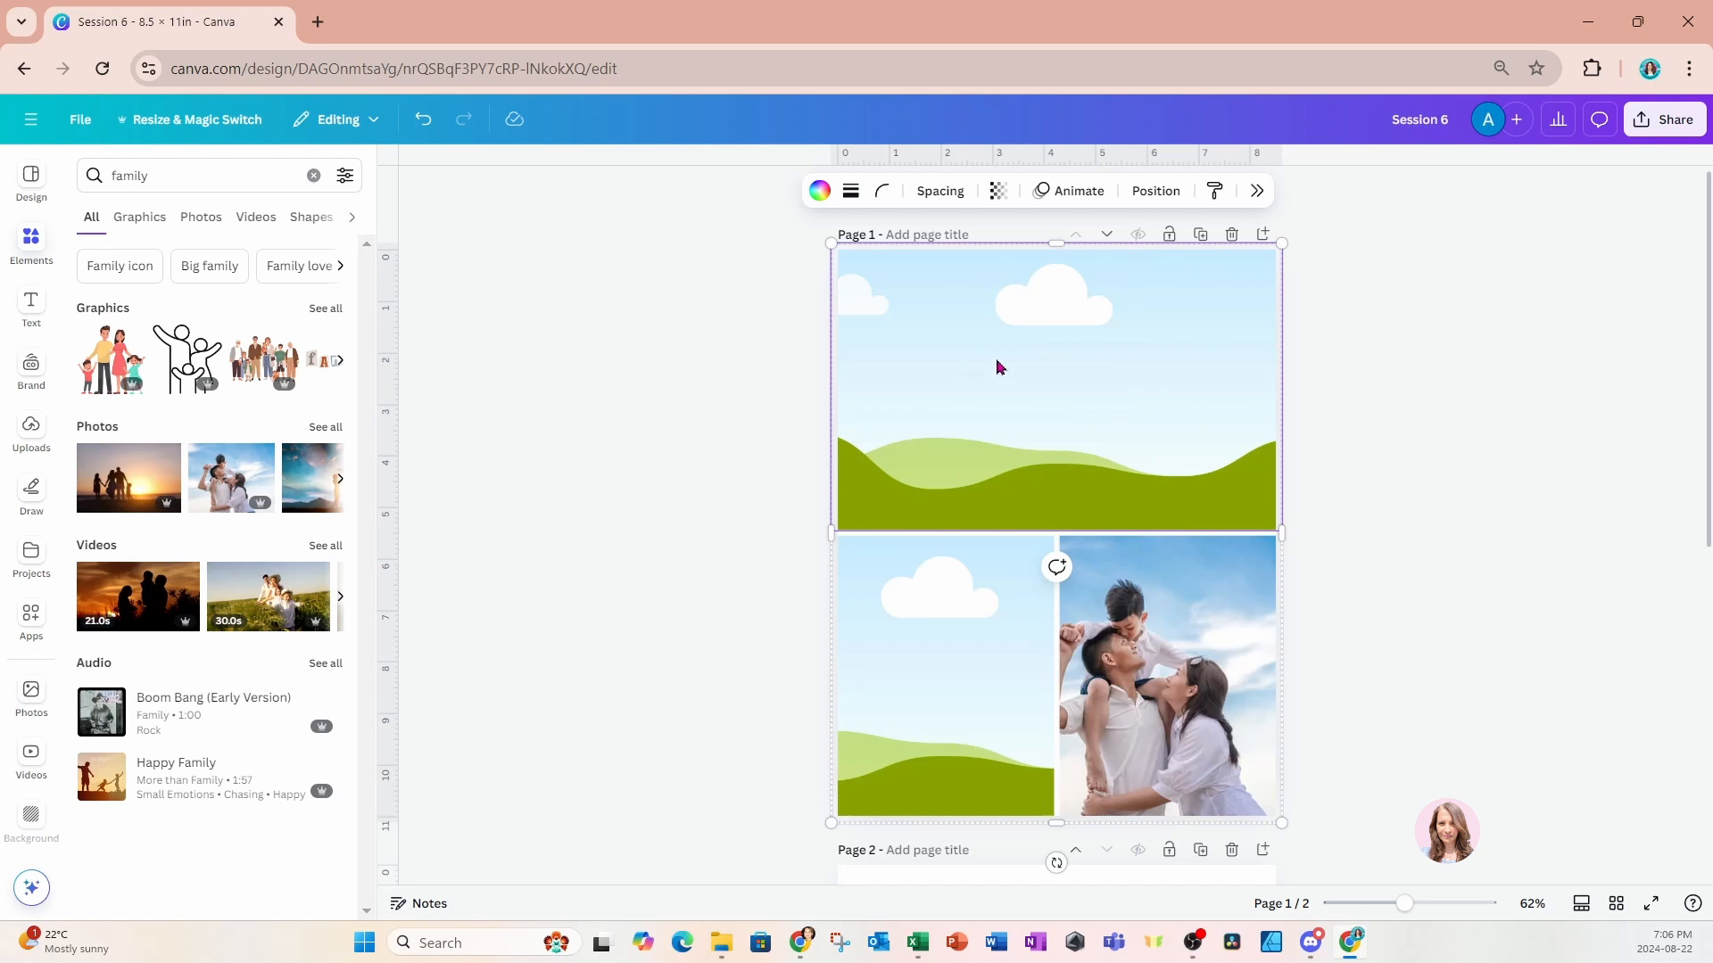
{"action": "left_click", "coordinate": [820, 193]}
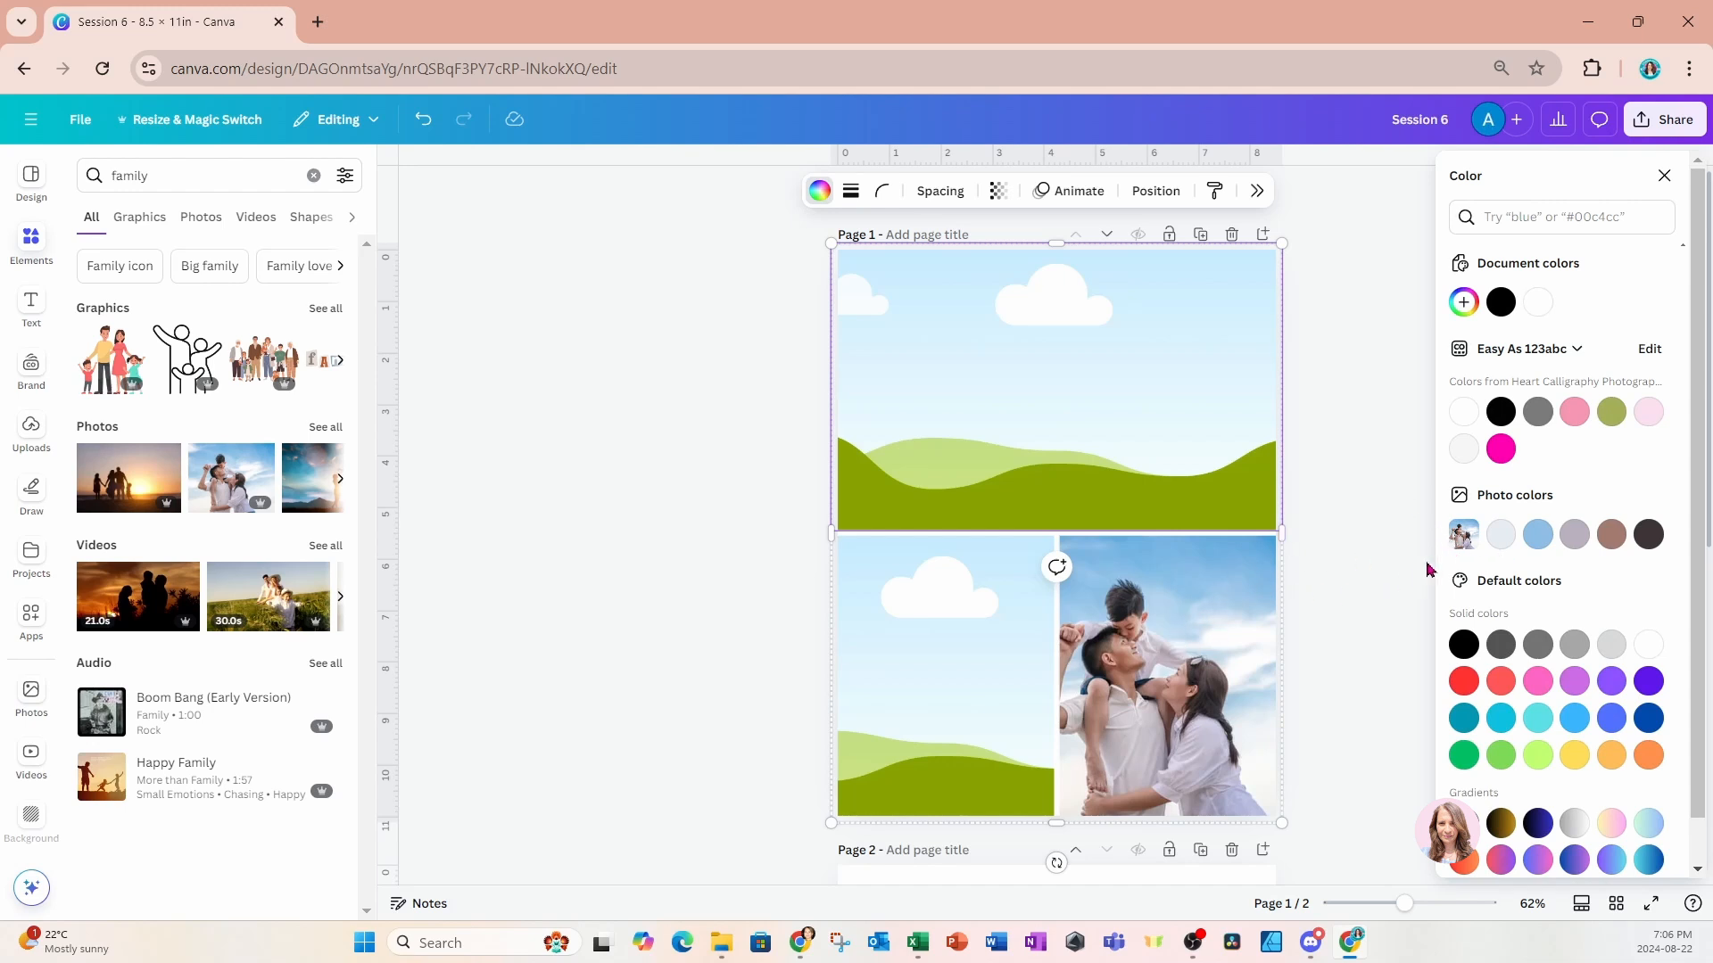
{"action": "left_click", "coordinate": [1503, 537]}
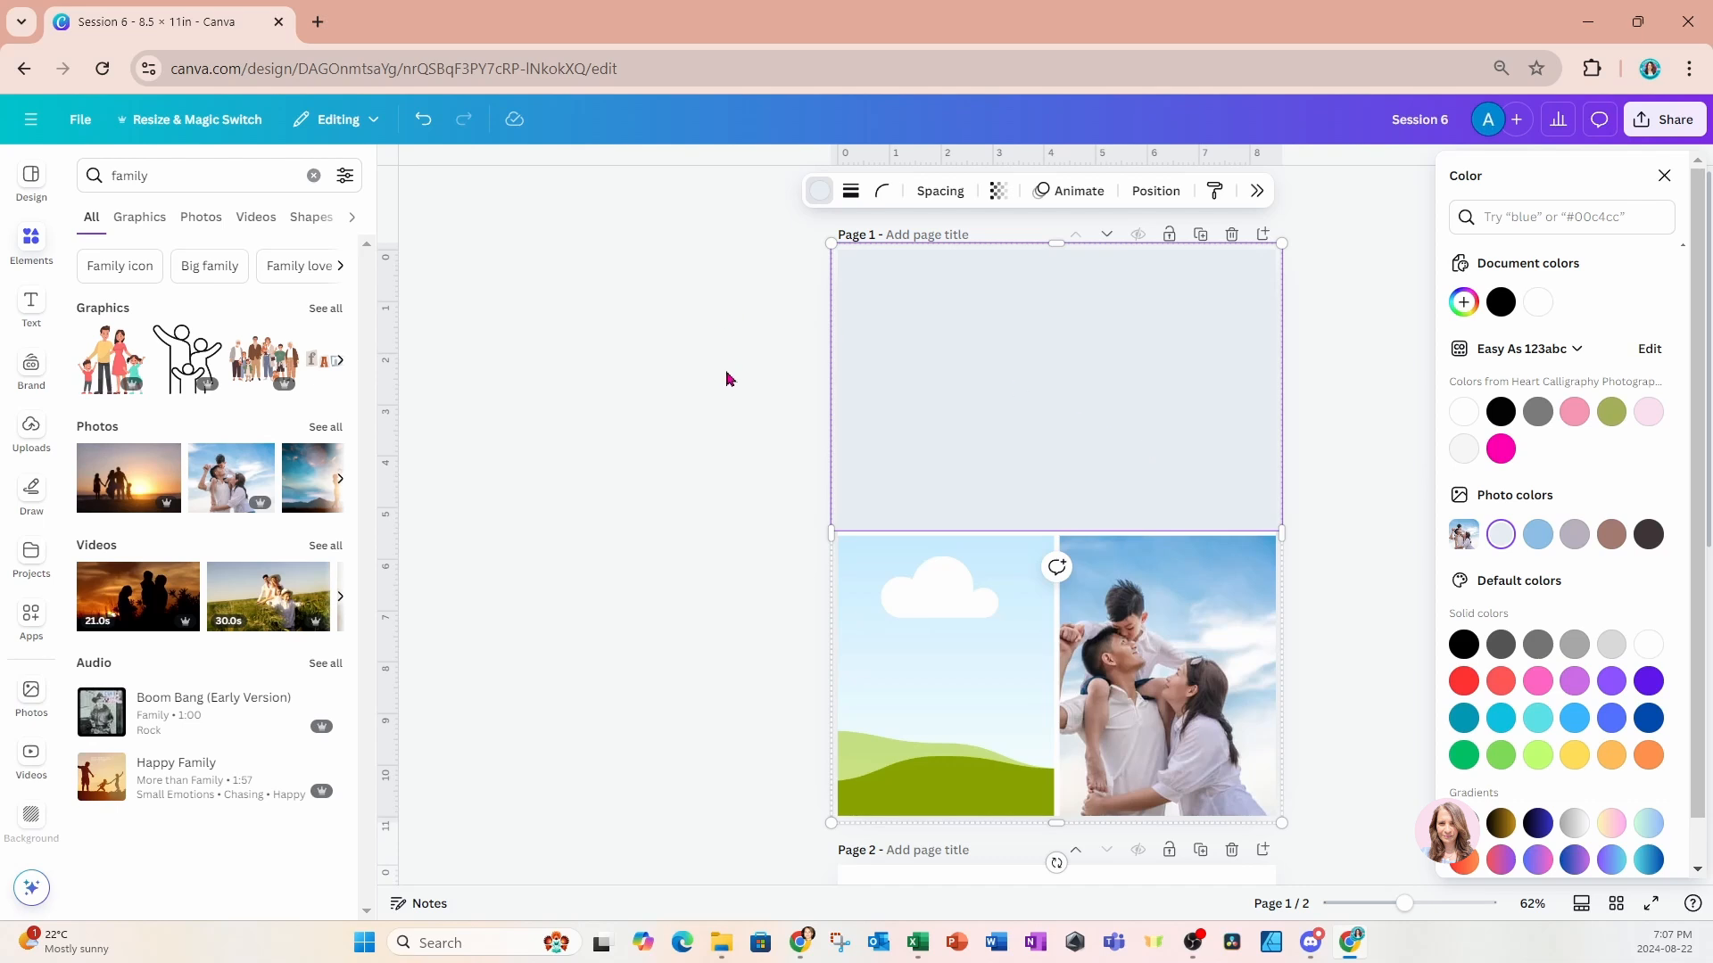
Add a heading reading "Family" over the colored upper cell.
{"action": "left_click", "coordinate": [32, 306]}
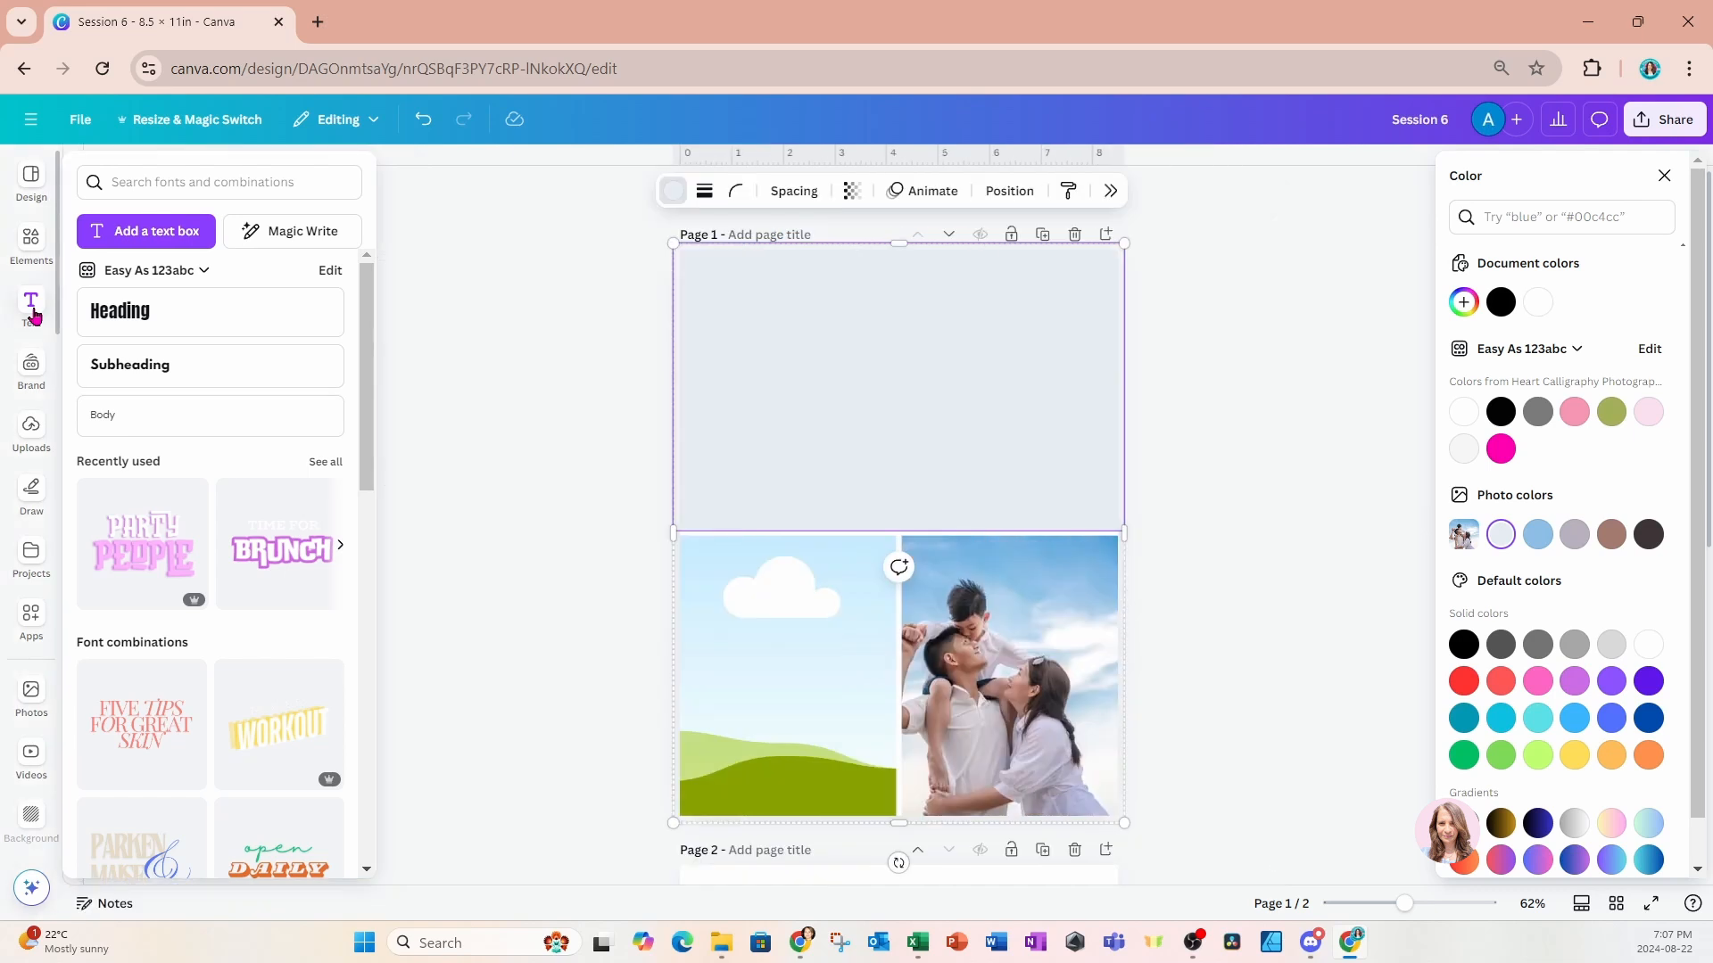
{"action": "left_click", "coordinate": [120, 305]}
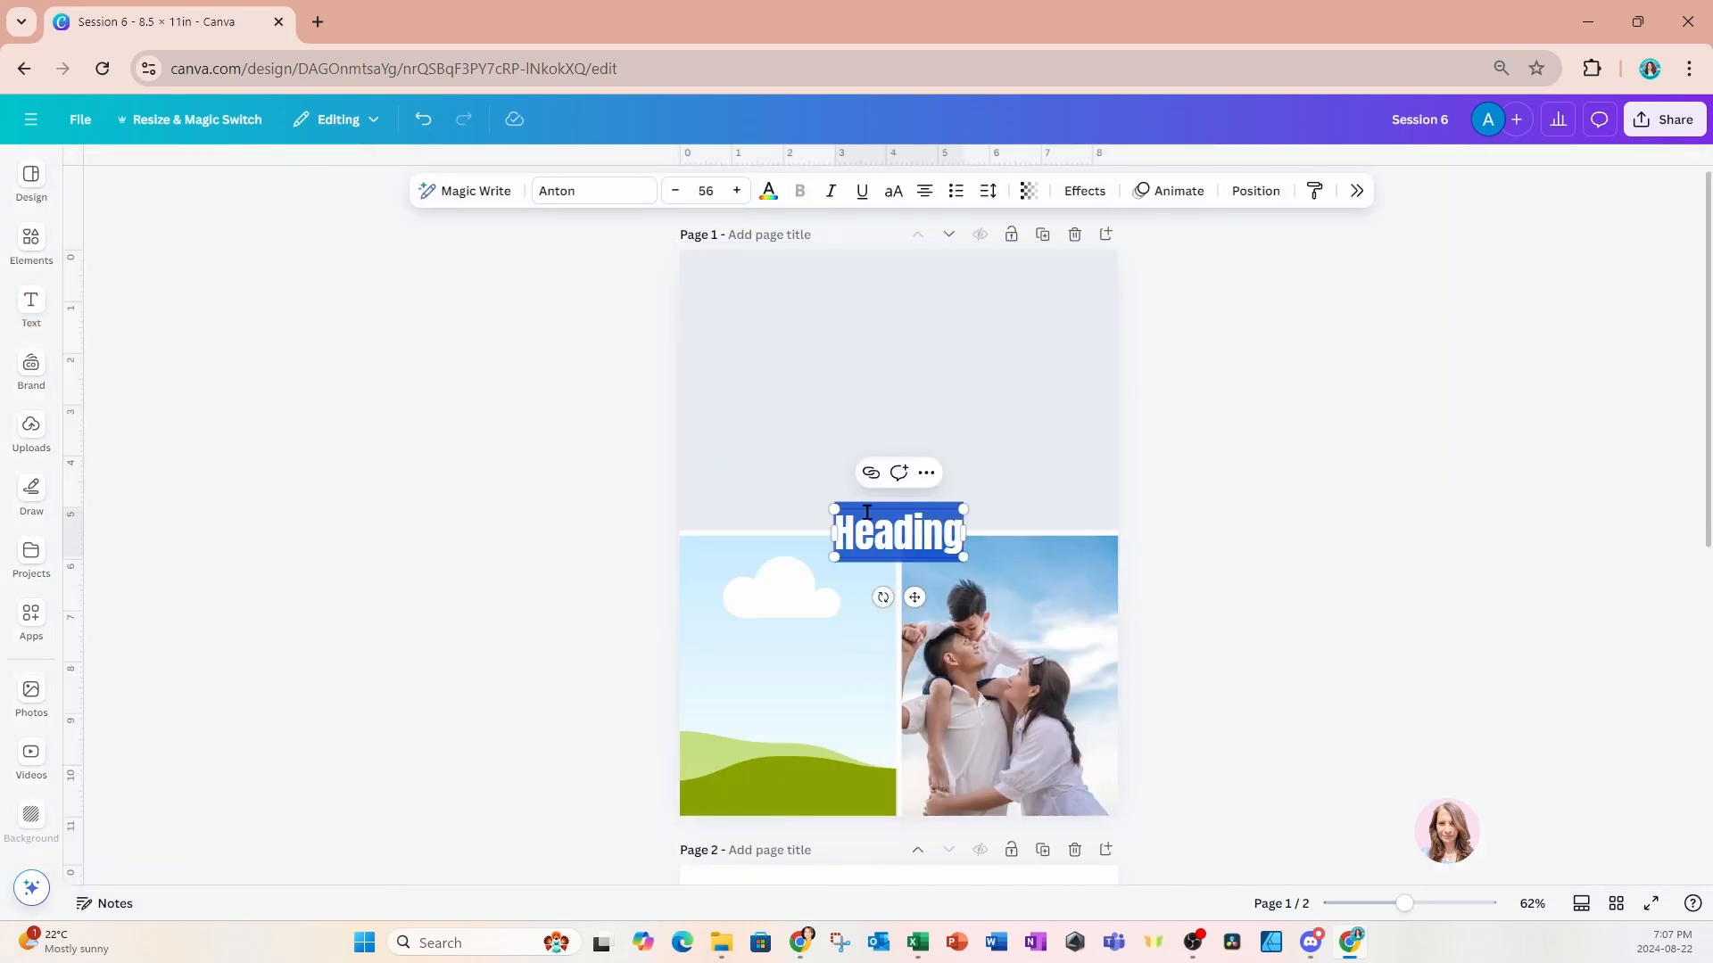
{"action": "left_click_drag", "start_coordinate": [914, 597], "coordinate": [911, 438]}
{"action": "double_click", "coordinate": [938, 394]}
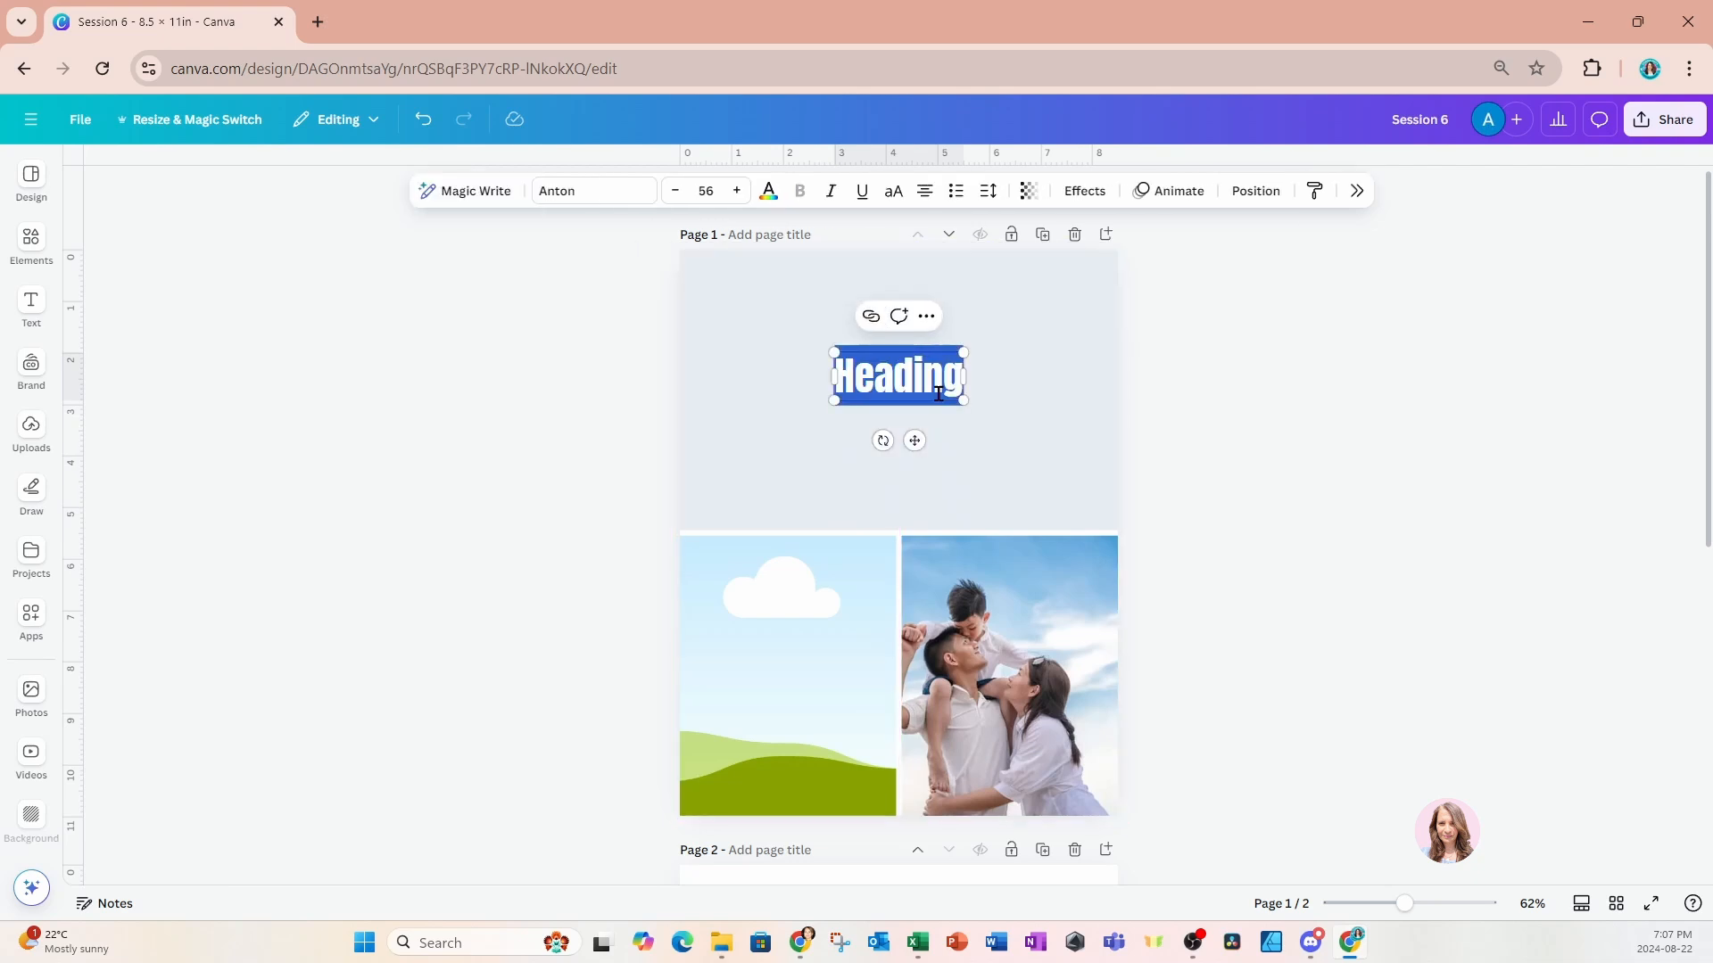
{"action": "type", "text": "Family"}
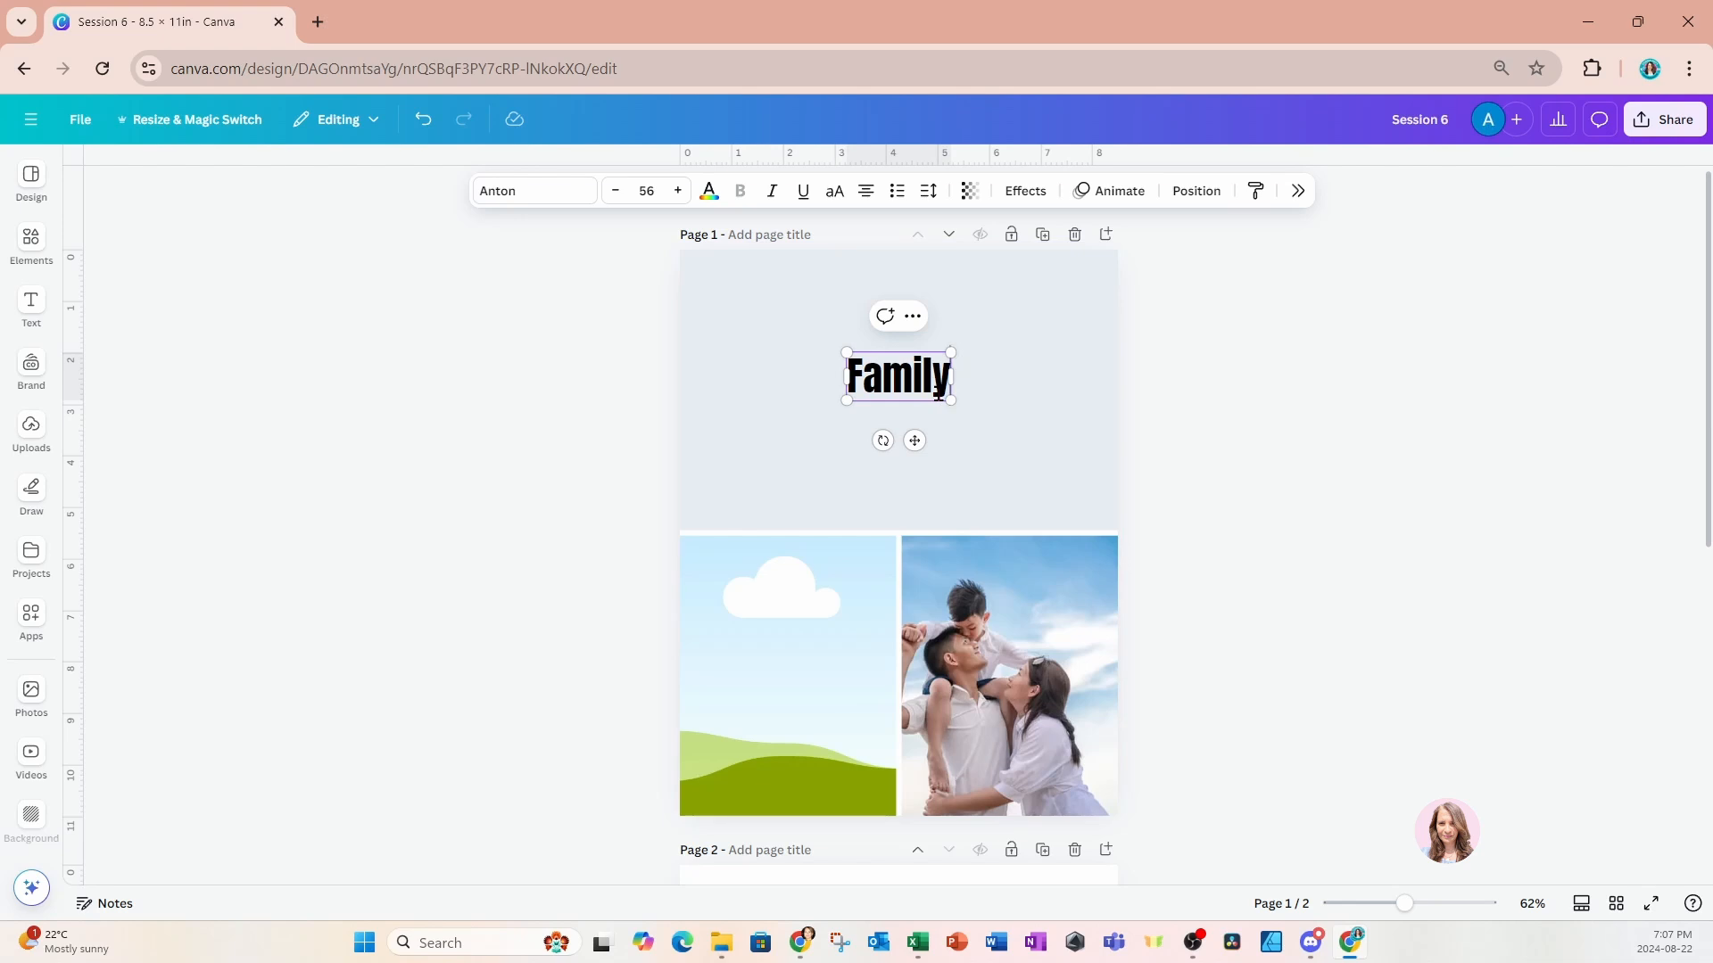
Enlarge the "Family" heading to font size 170 and center it within the upper cell.
{"action": "left_click", "coordinate": [1031, 398]}
{"action": "left_click_drag", "start_coordinate": [954, 395], "coordinate": [1060, 434]}
{"action": "left_click_drag", "start_coordinate": [845, 336], "coordinate": [740, 287]}
{"action": "left_click_drag", "start_coordinate": [892, 368], "coordinate": [893, 396]}
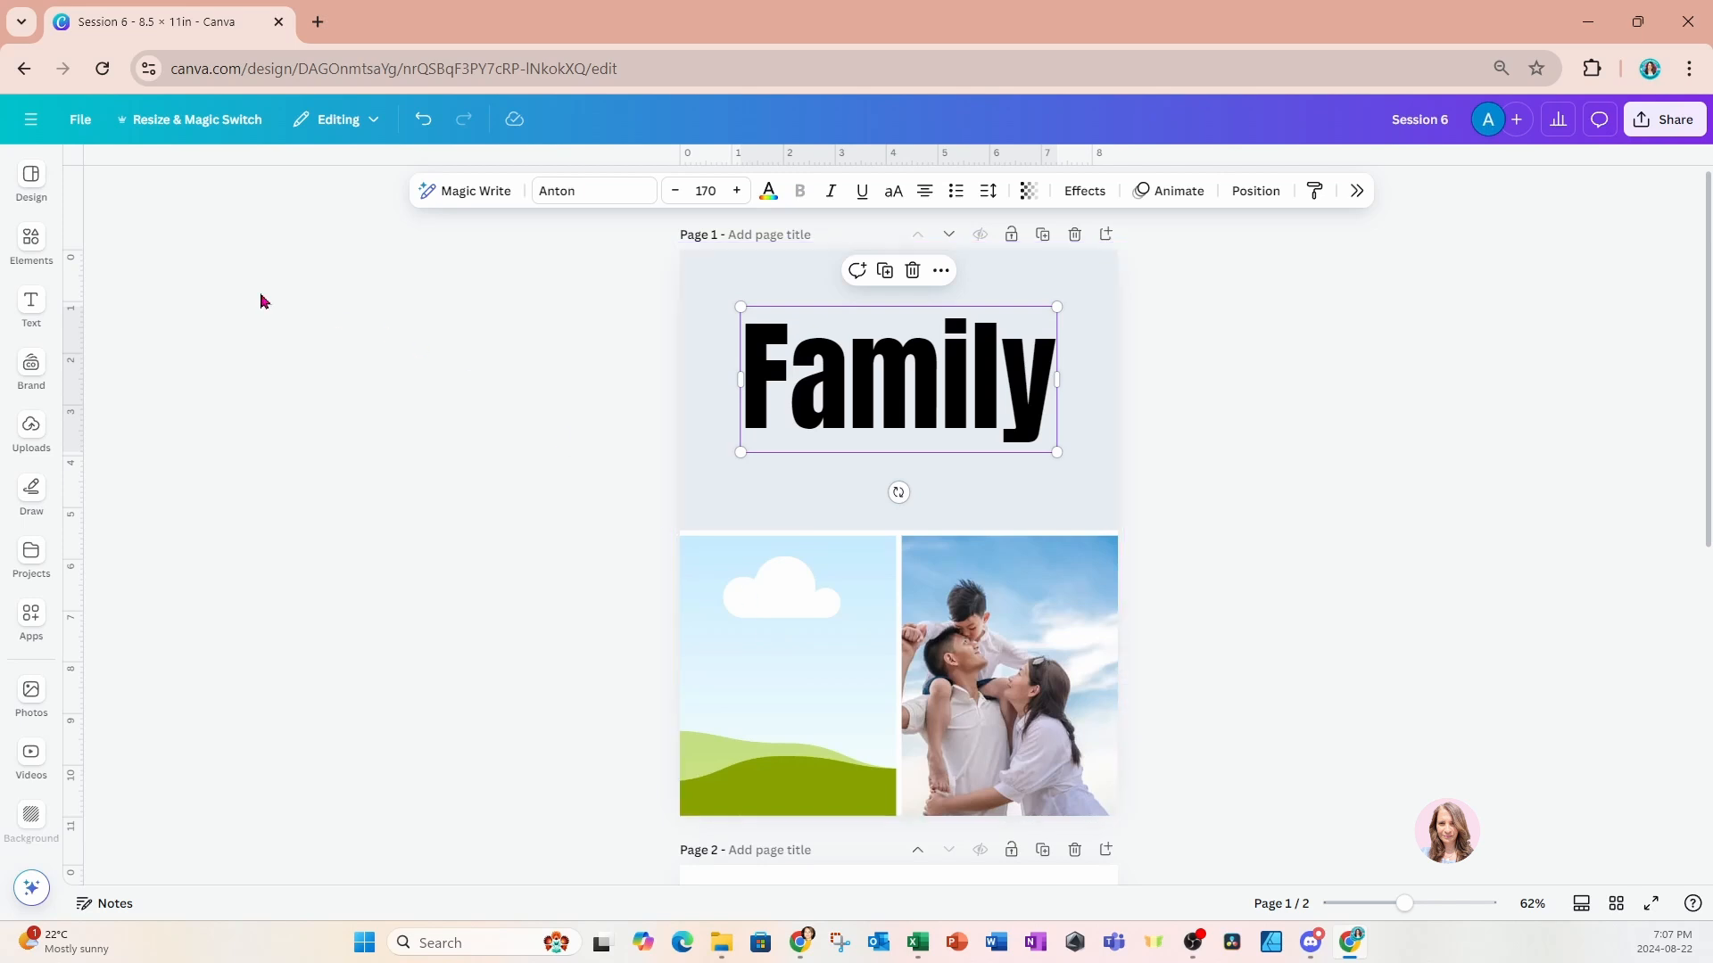
Add the cartoon family-of-four graphic and place it over the lower-left cell of page 1's grid.
{"action": "left_click", "coordinate": [29, 249]}
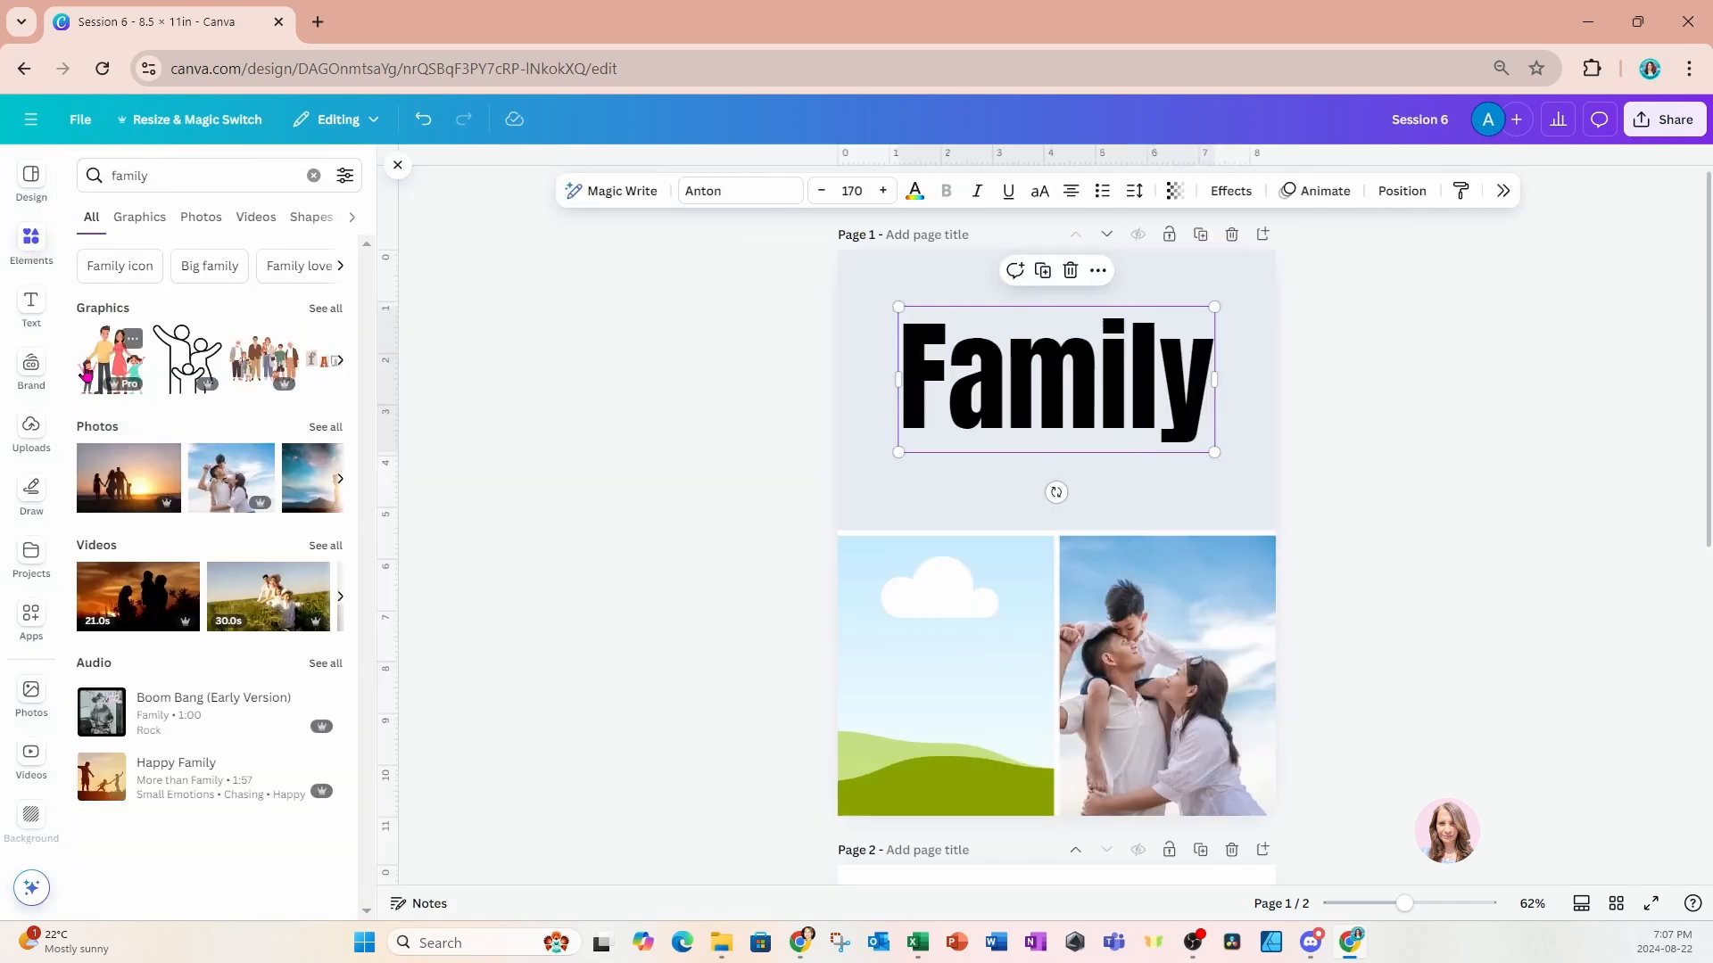
{"action": "left_click", "coordinate": [125, 348]}
{"action": "left_click_drag", "start_coordinate": [1077, 517], "coordinate": [968, 654]}
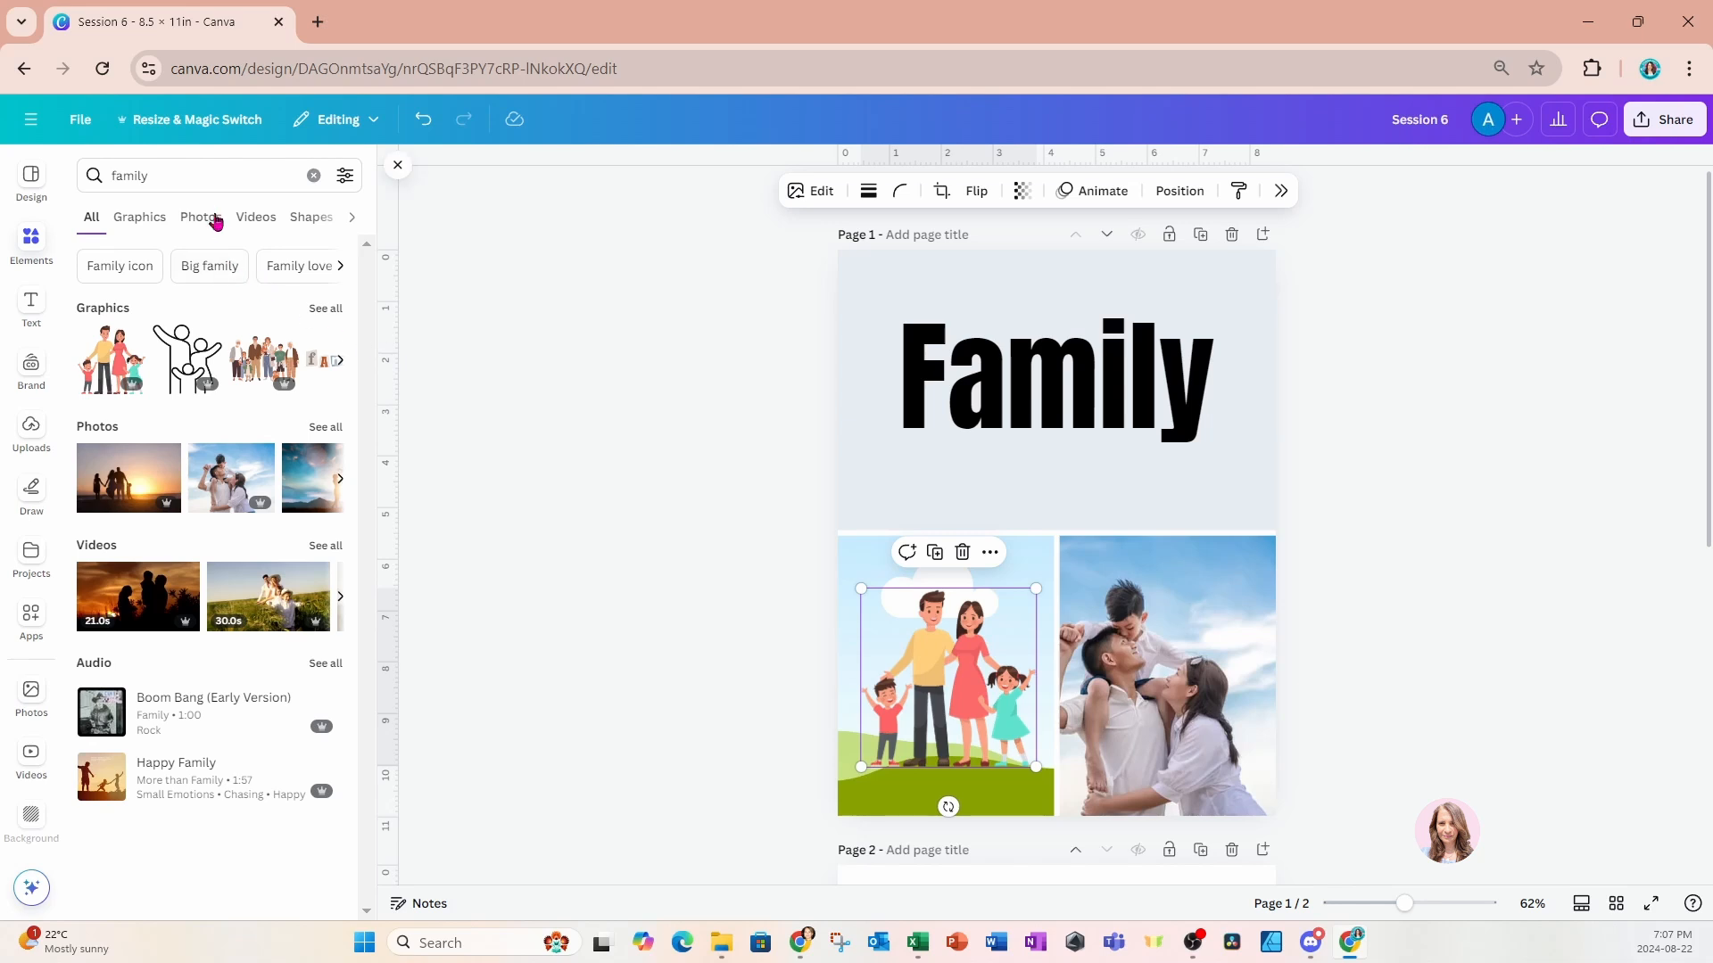
Search the graphics for "pastel" and fill the grid's lower-left cell, behind the cartoon family, with the blue-to-pink gradient.
{"action": "left_click", "coordinate": [194, 177]}
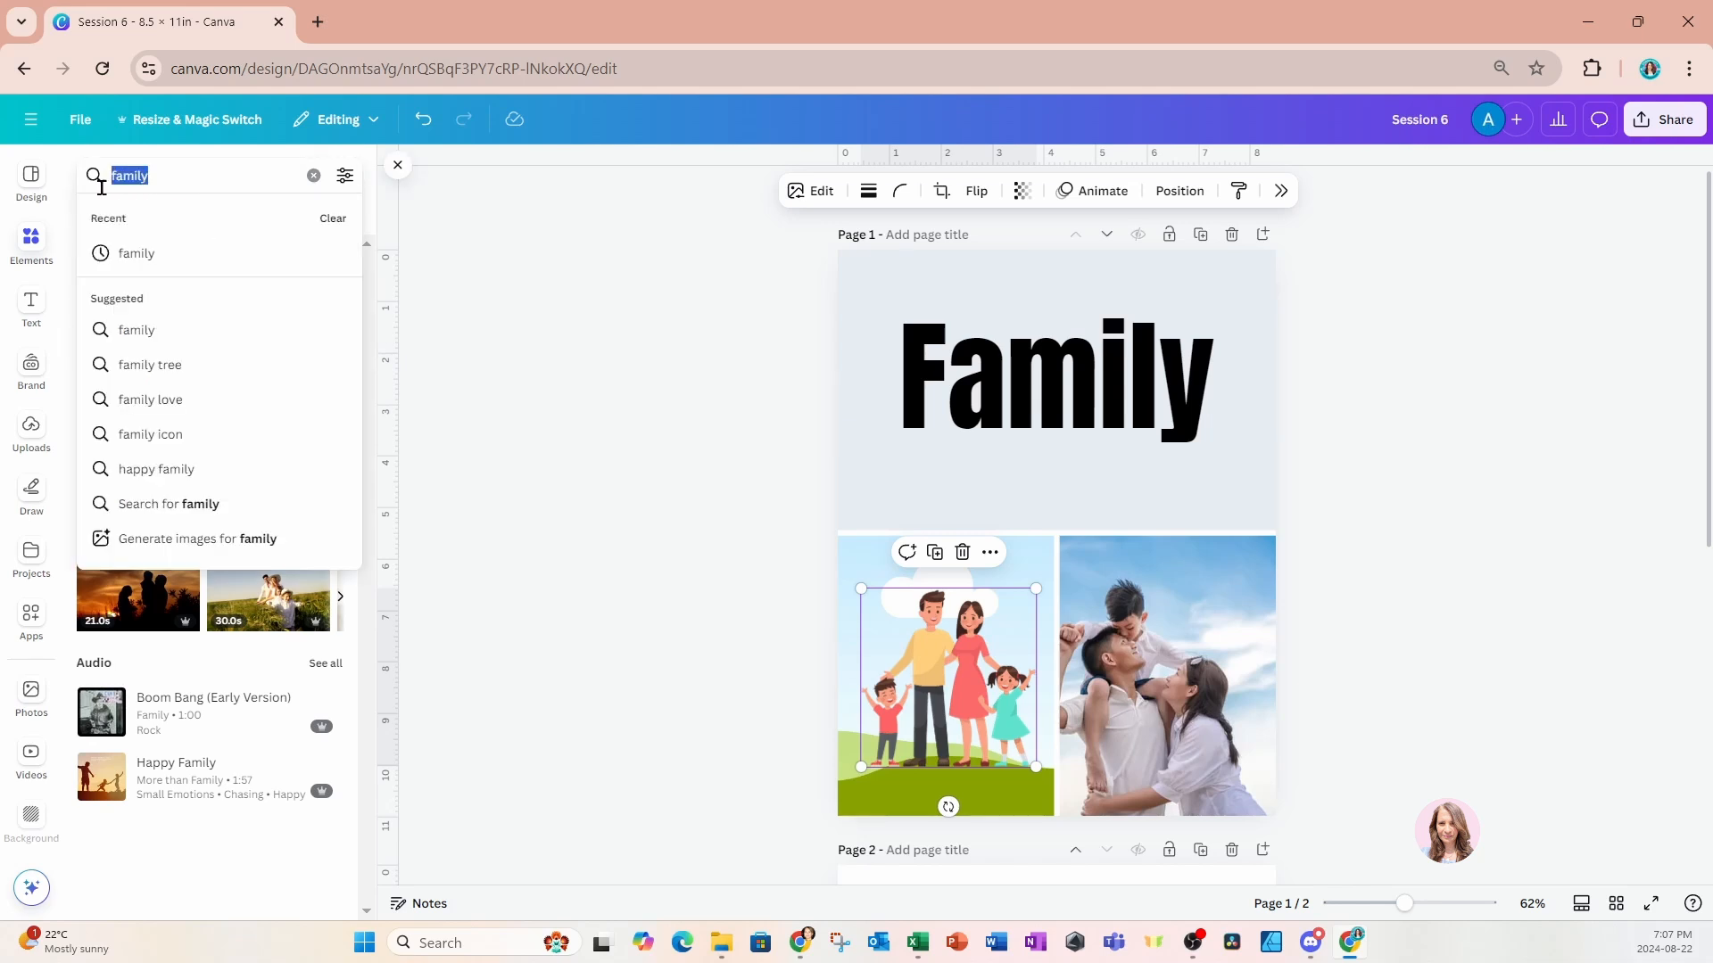
{"action": "type", "text": "pastel"}
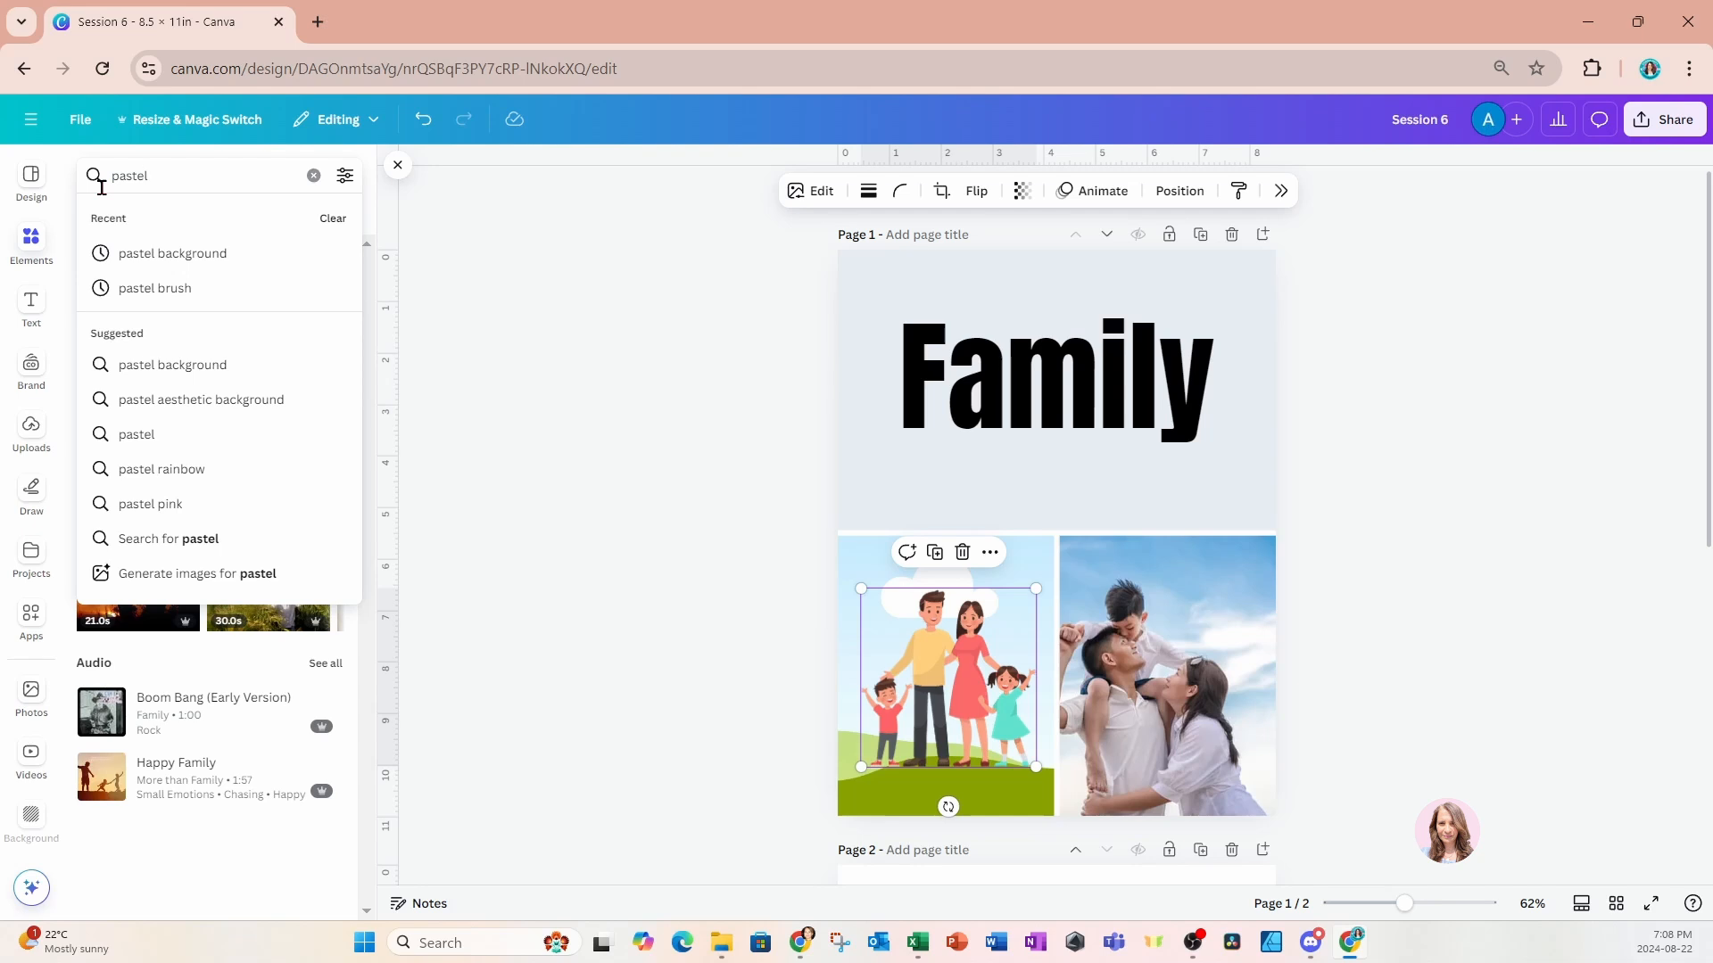
{"action": "key", "text": "Return"}
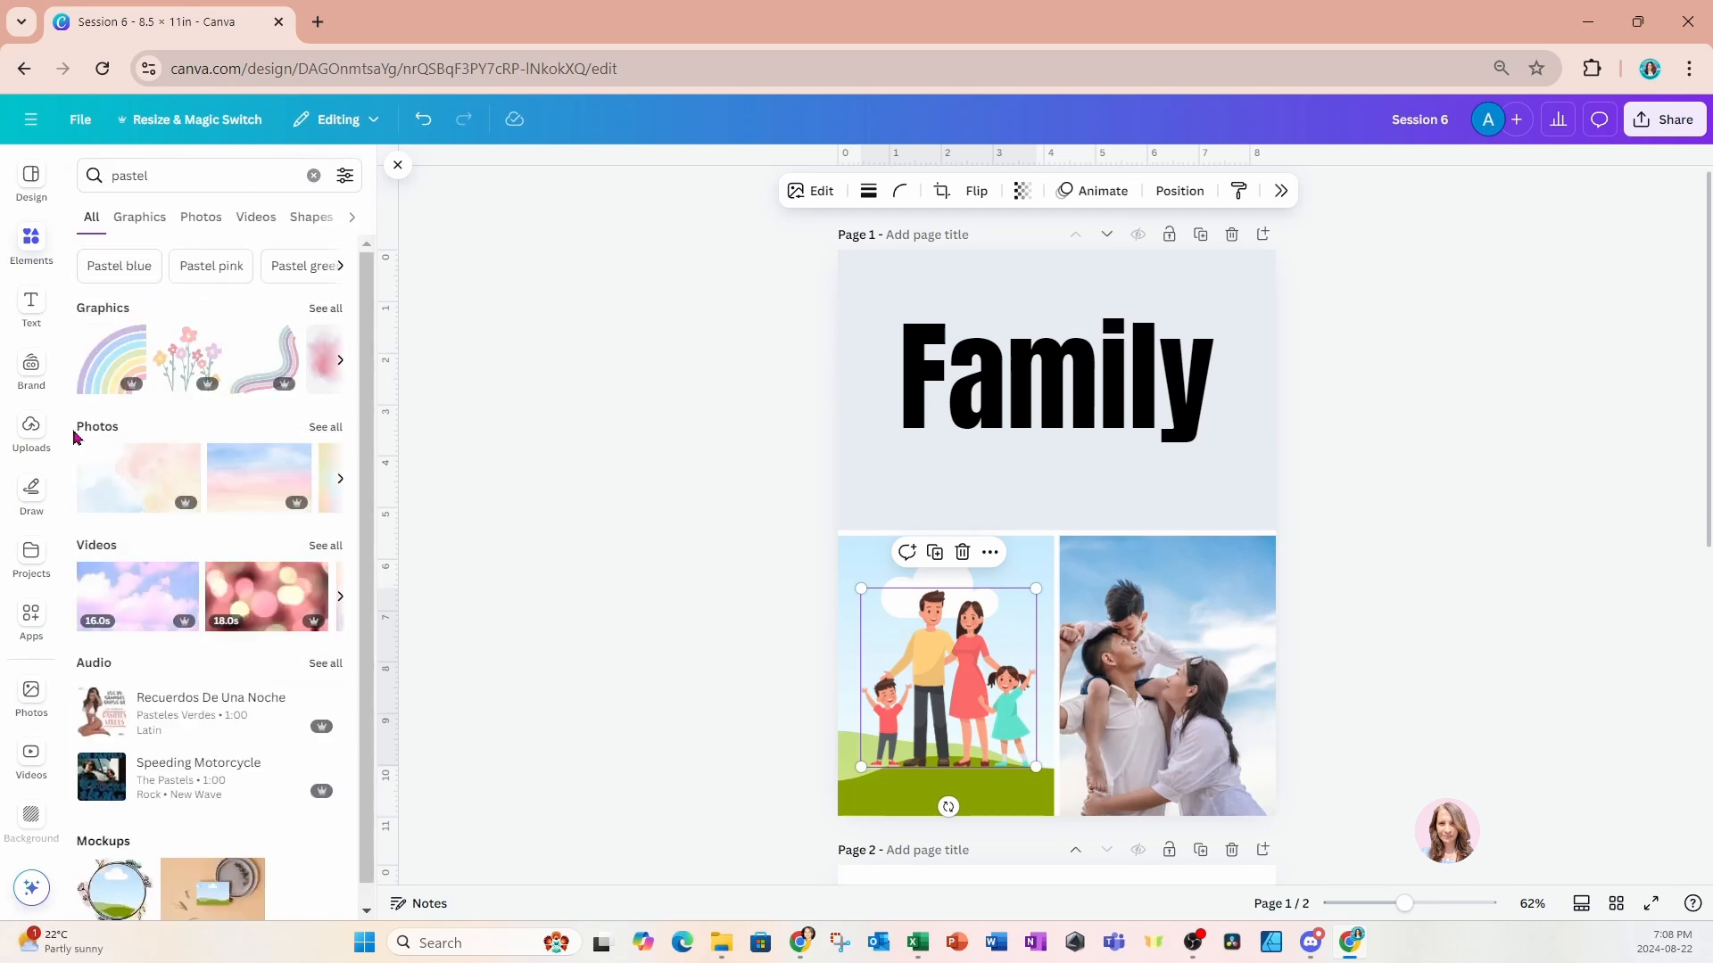
{"action": "left_click", "coordinate": [326, 311]}
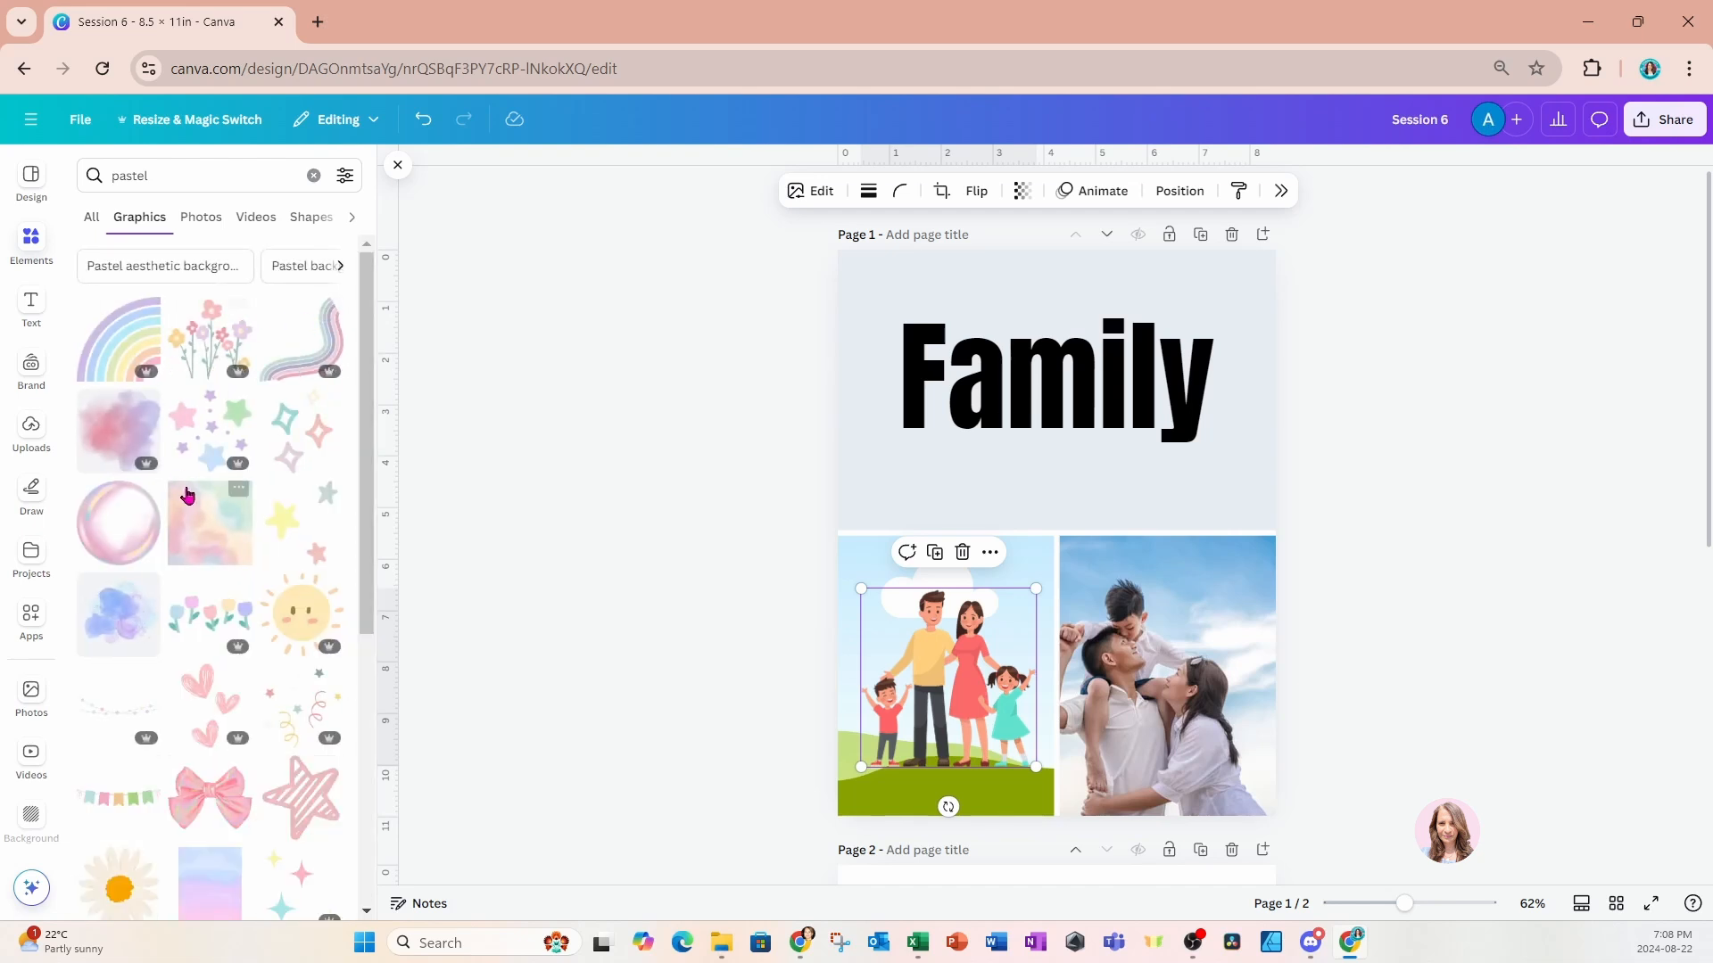
{"action": "scroll", "coordinate": [203, 573], "scroll_direction": "down", "scroll_amount": 3}
{"action": "left_click", "coordinate": [208, 691]}
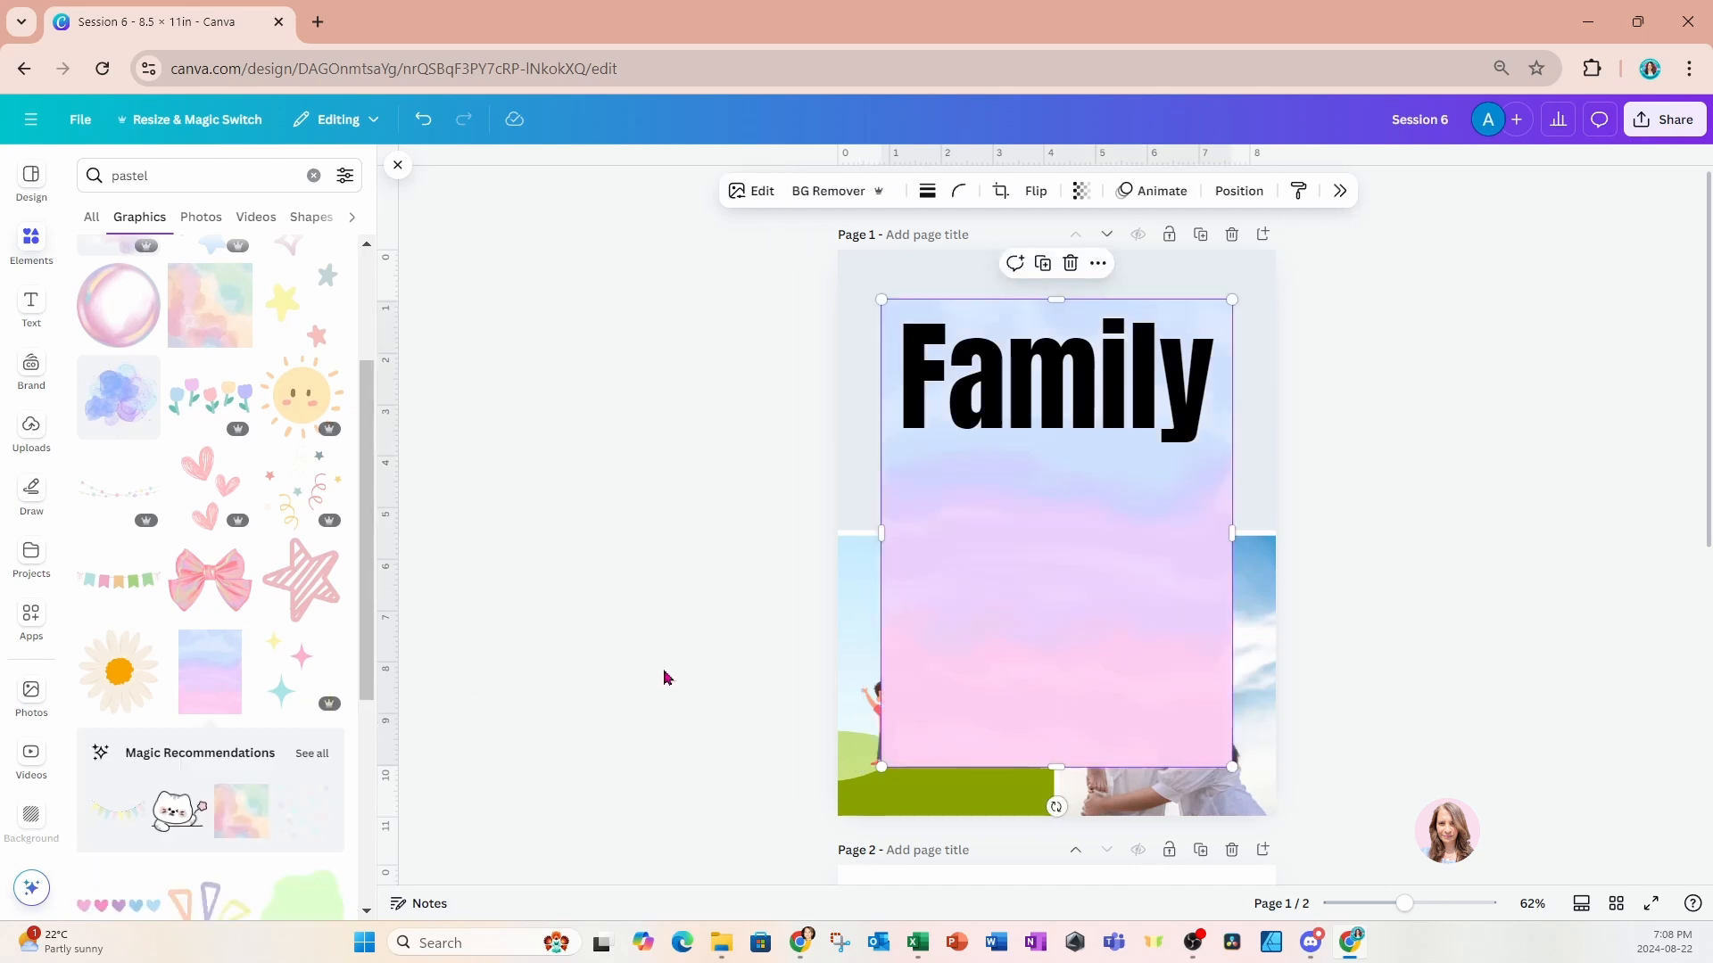
{"action": "left_click_drag", "start_coordinate": [918, 489], "coordinate": [875, 553]}
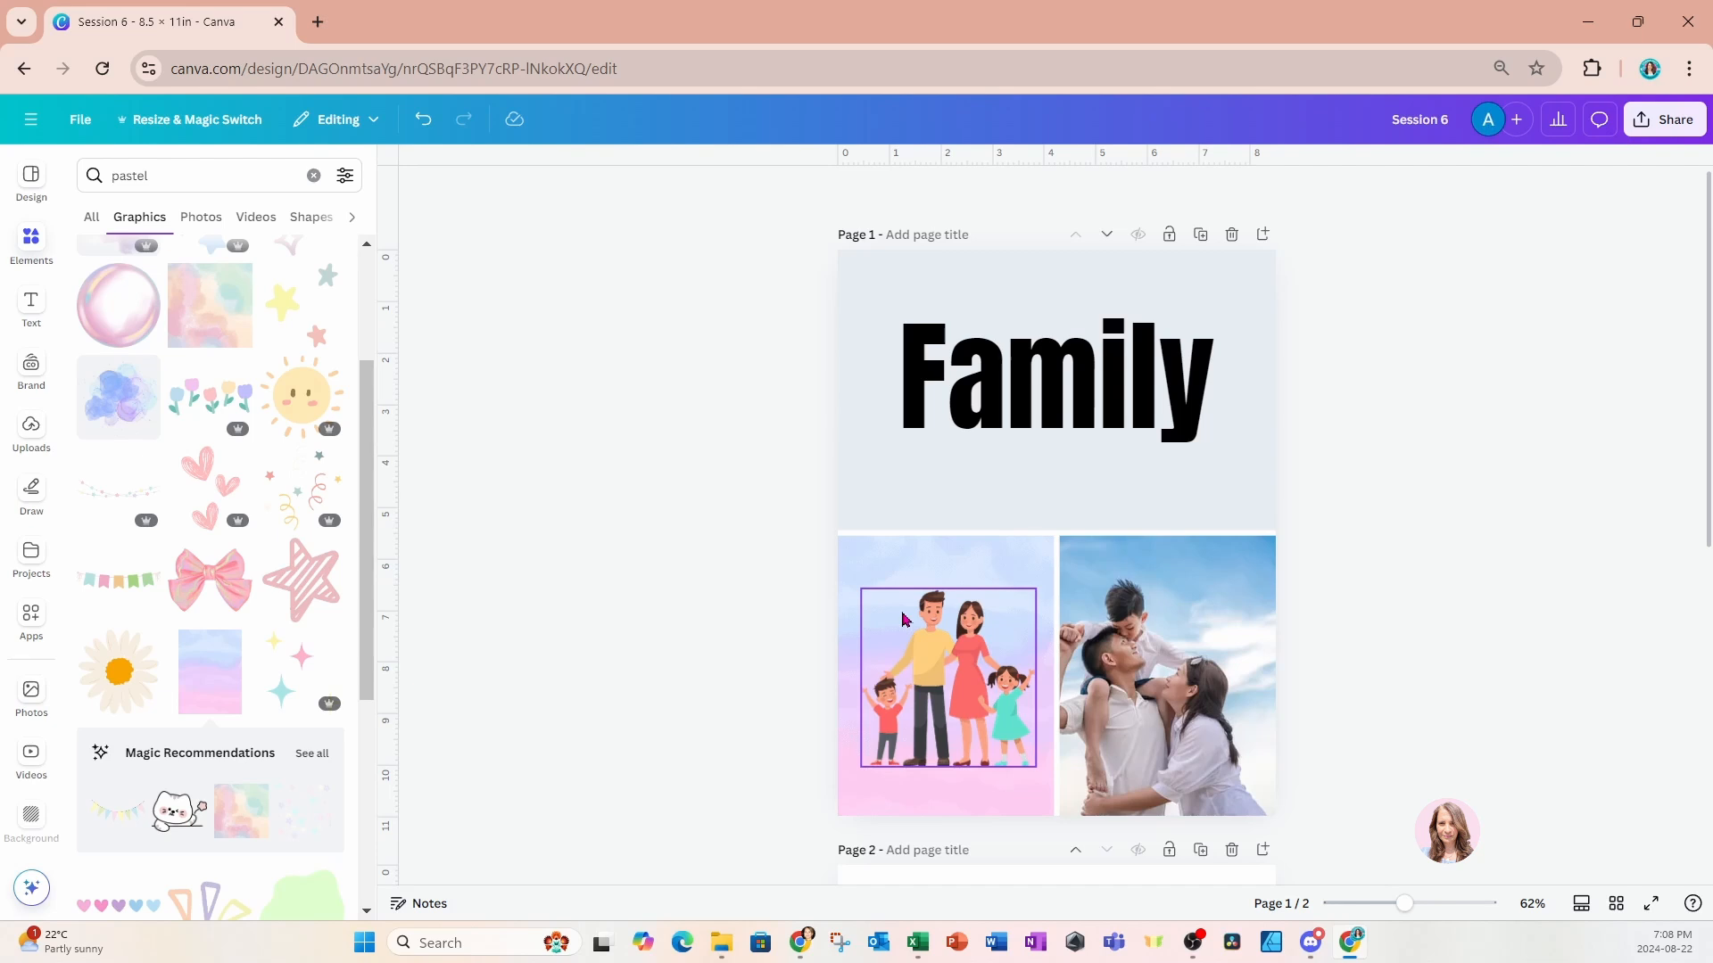
Place the recently used blue-sky family photo in the rounded square frame on page 2.
{"action": "scroll", "coordinate": [902, 618], "scroll_direction": "down", "scroll_amount": 7}
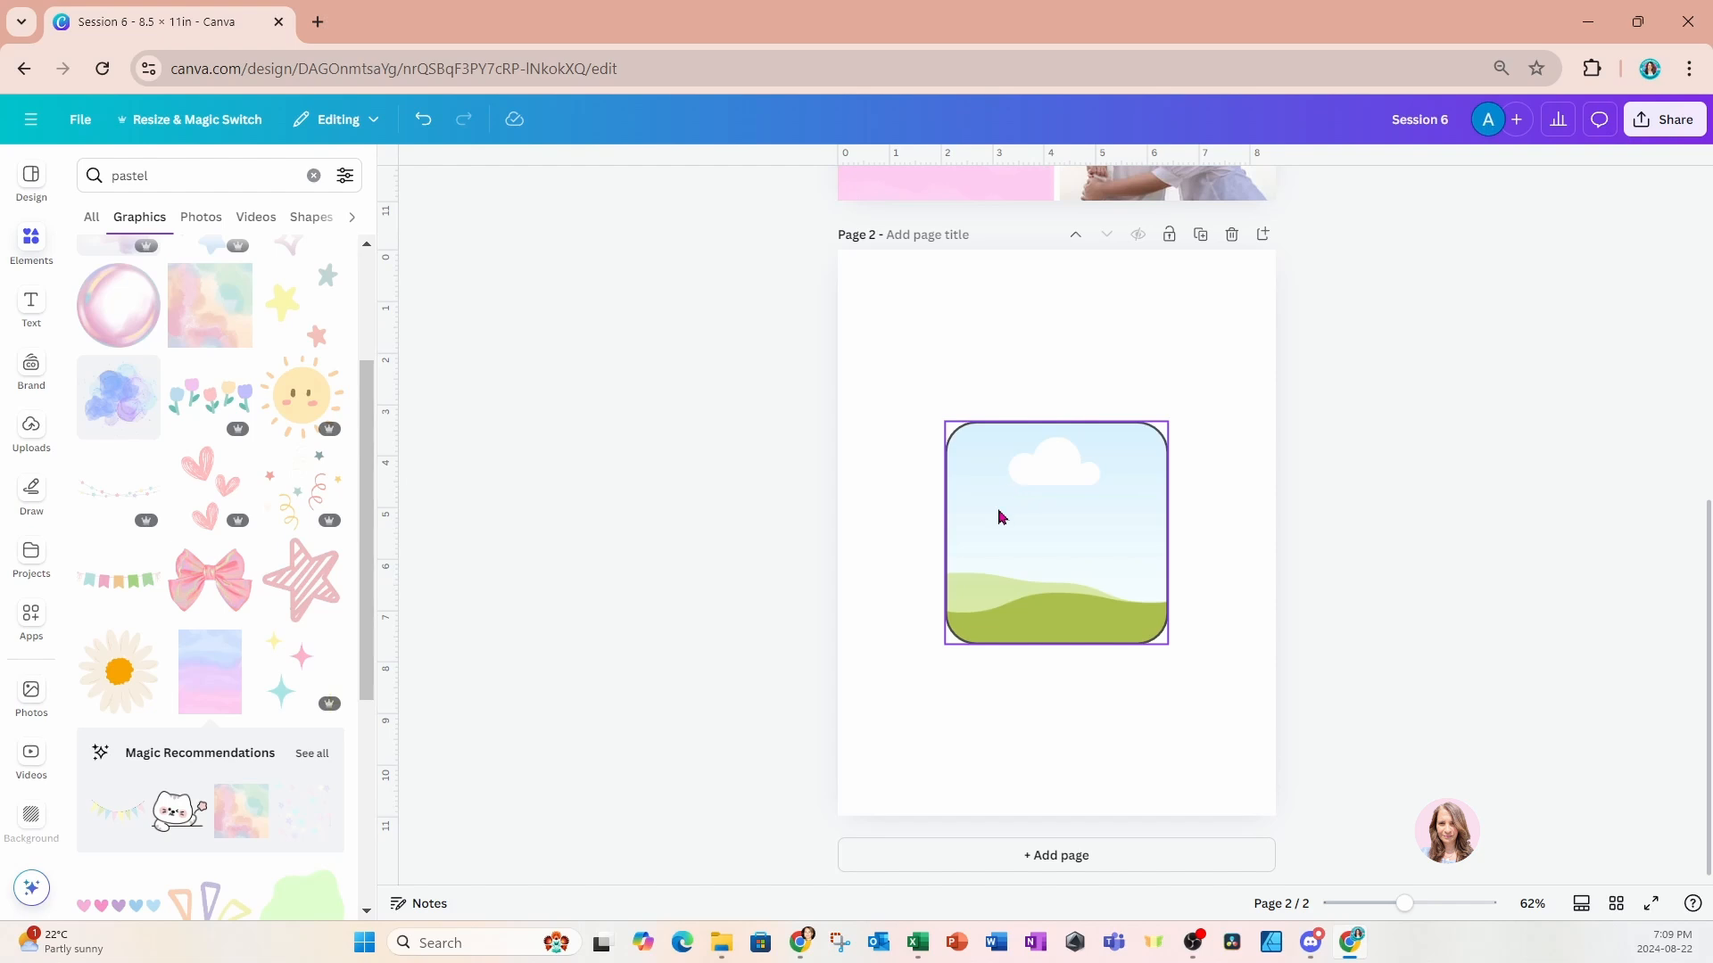
{"action": "left_click", "coordinate": [31, 244]}
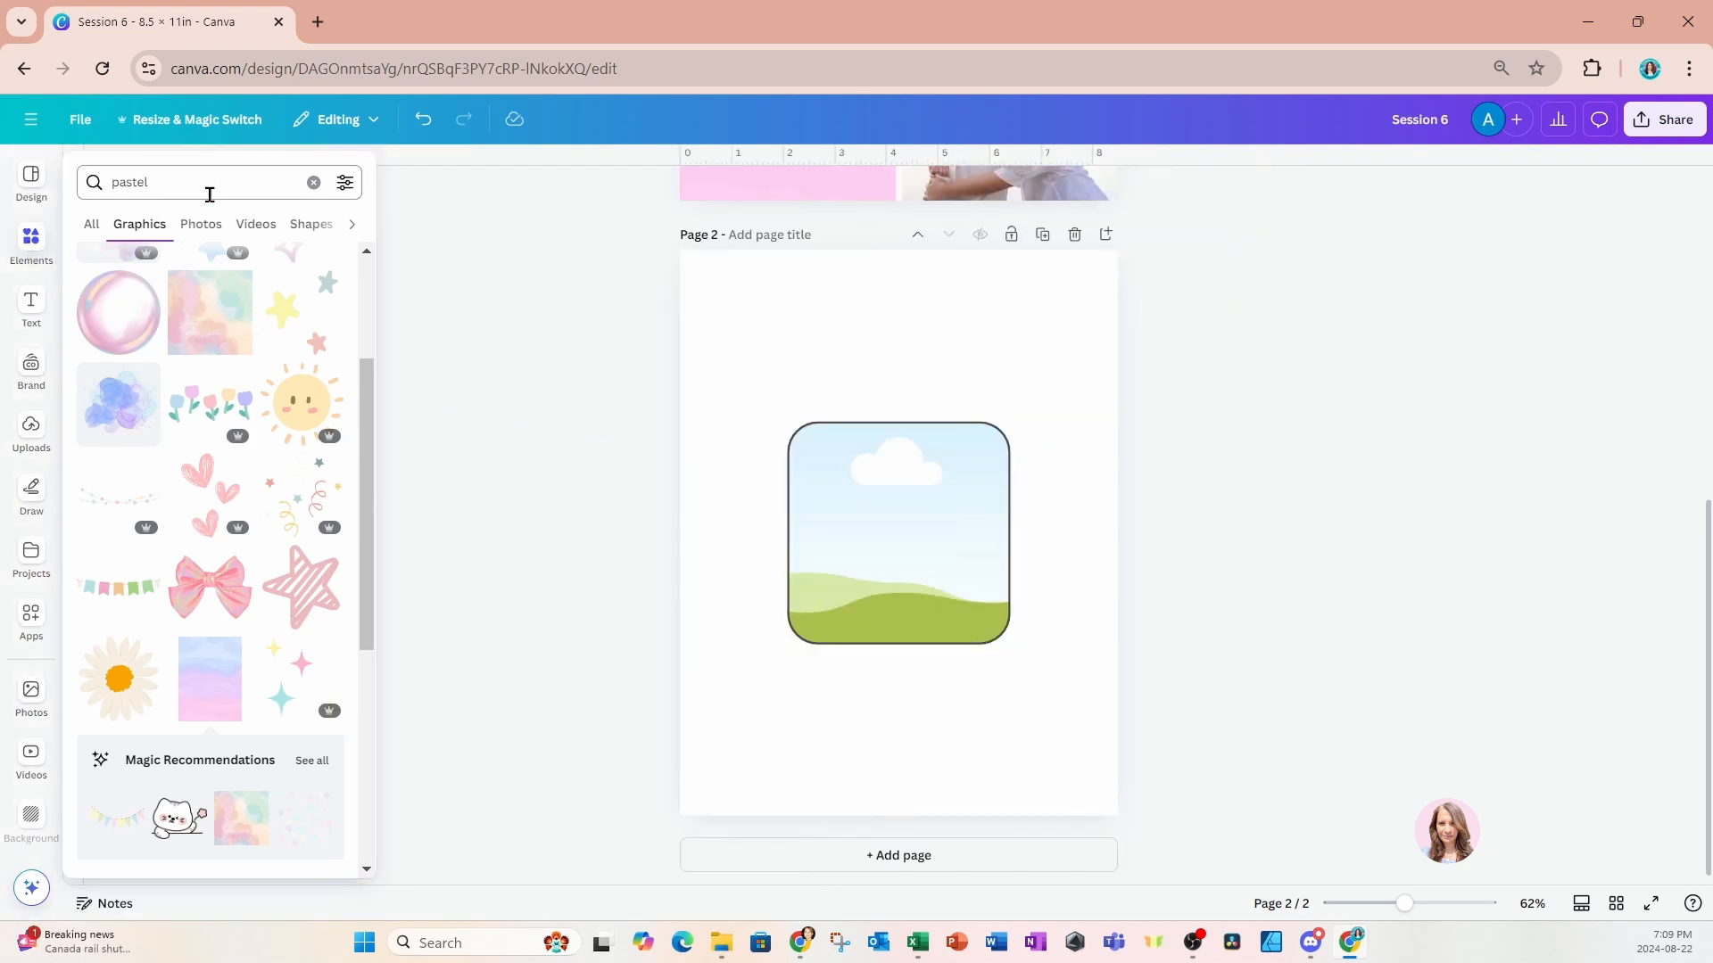
{"action": "left_click", "coordinate": [313, 182]}
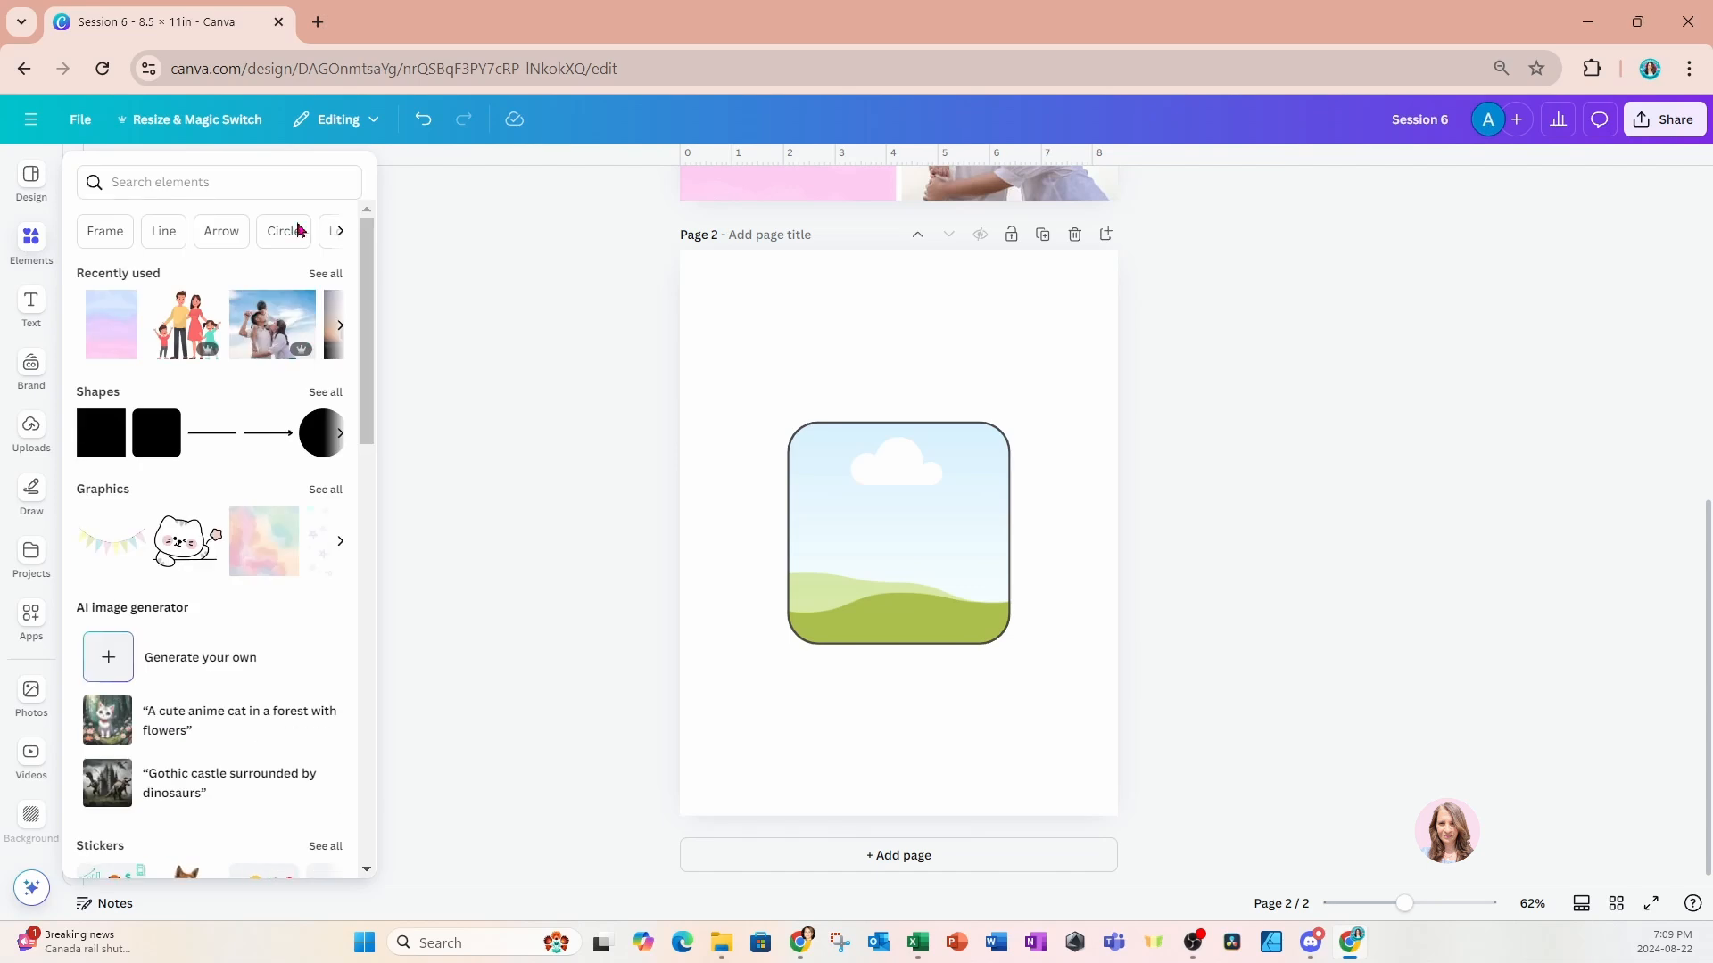
{"action": "left_click", "coordinate": [276, 330]}
{"action": "left_click_drag", "start_coordinate": [879, 504], "coordinate": [881, 537]}
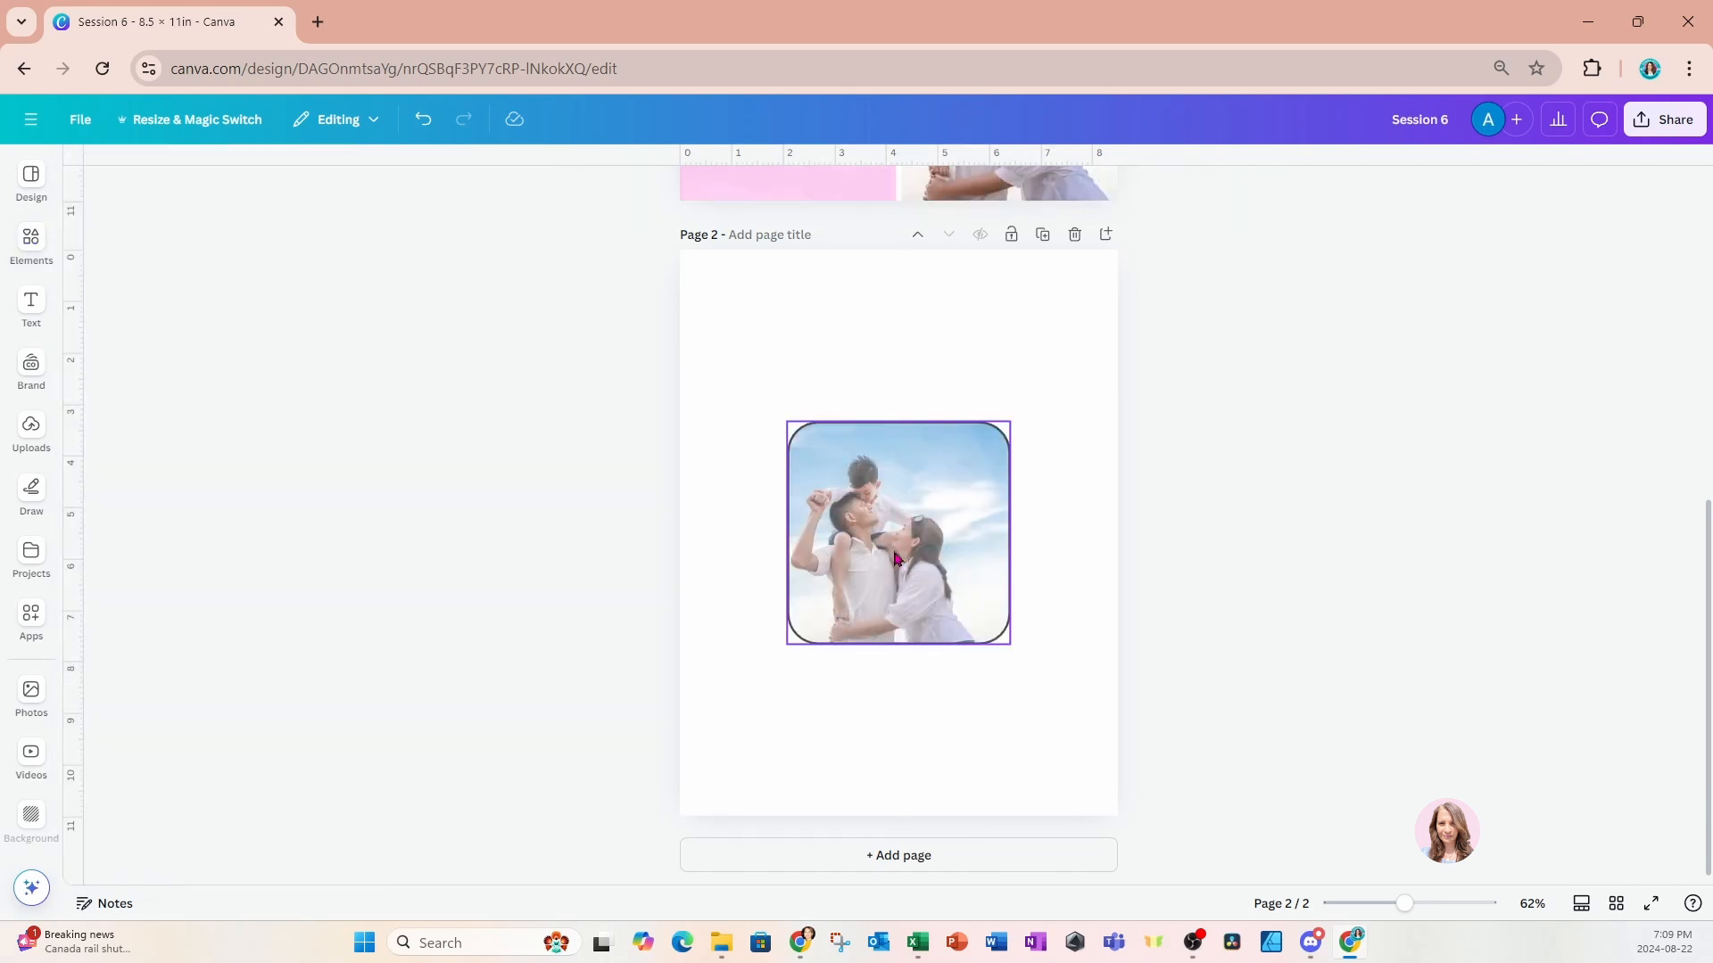
{"action": "left_click", "coordinate": [896, 557]}
Enlarge the photo inside page 2's rounded frame and reposition it so the three family members fill the frame.
{"action": "double_click", "coordinate": [951, 512]}
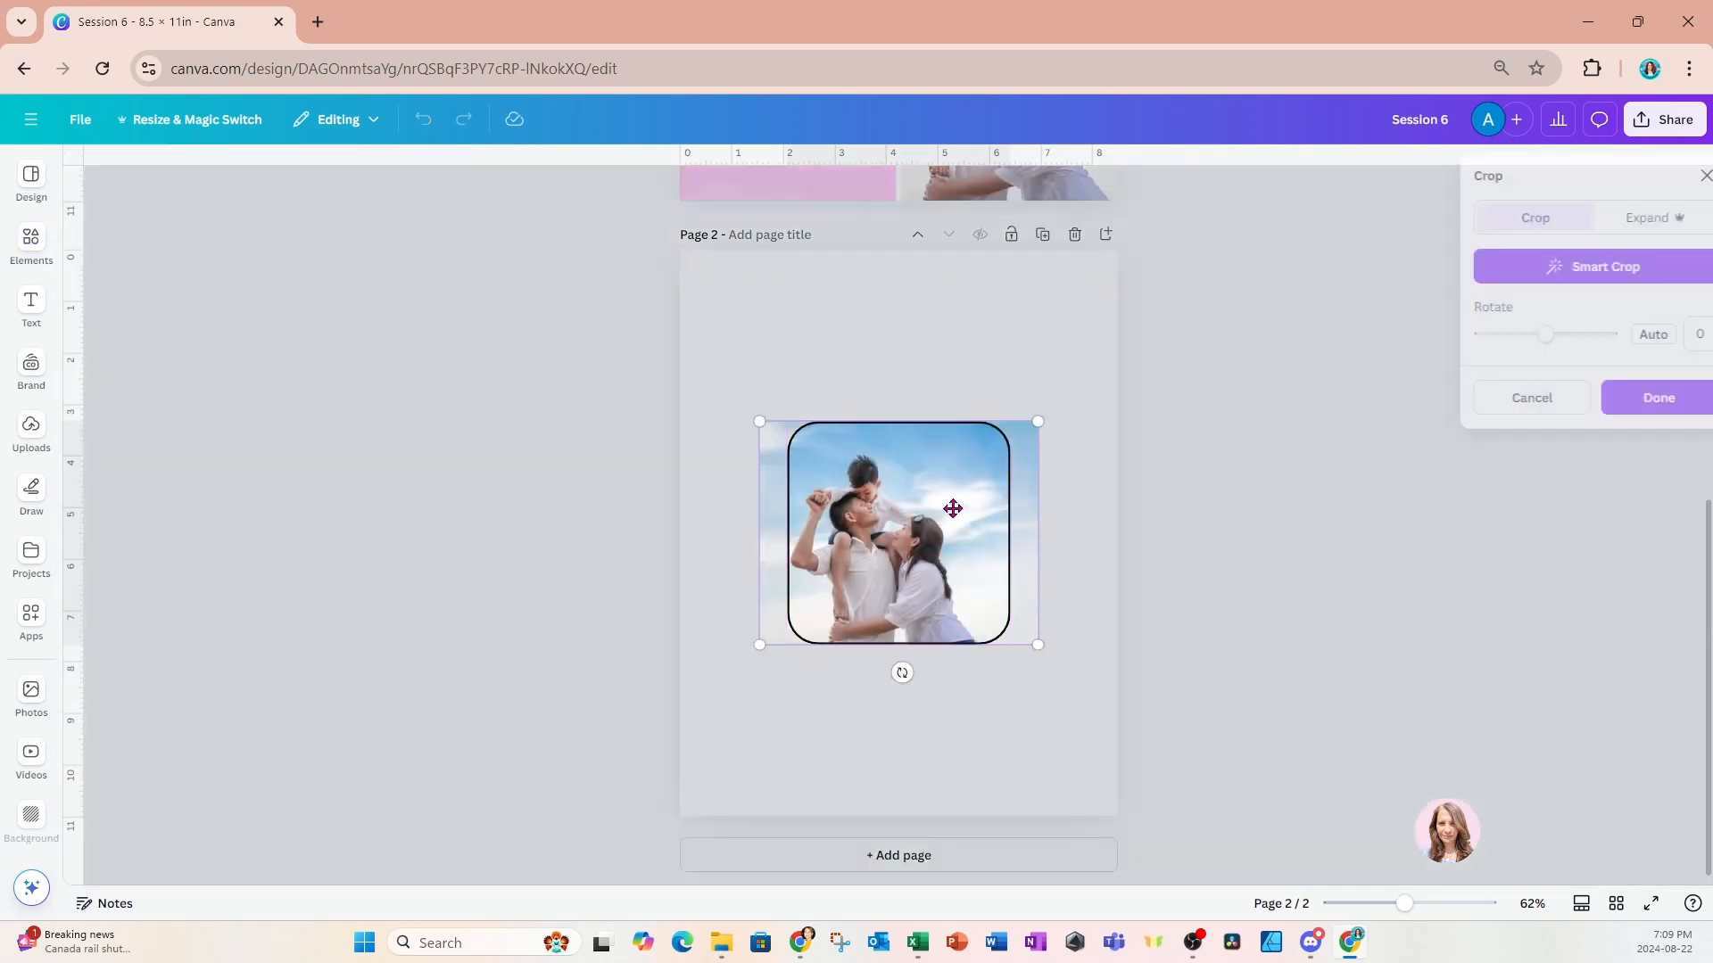
{"action": "left_click_drag", "start_coordinate": [1088, 679], "coordinate": [1033, 657]}
{"action": "left_click", "coordinate": [1008, 346]}
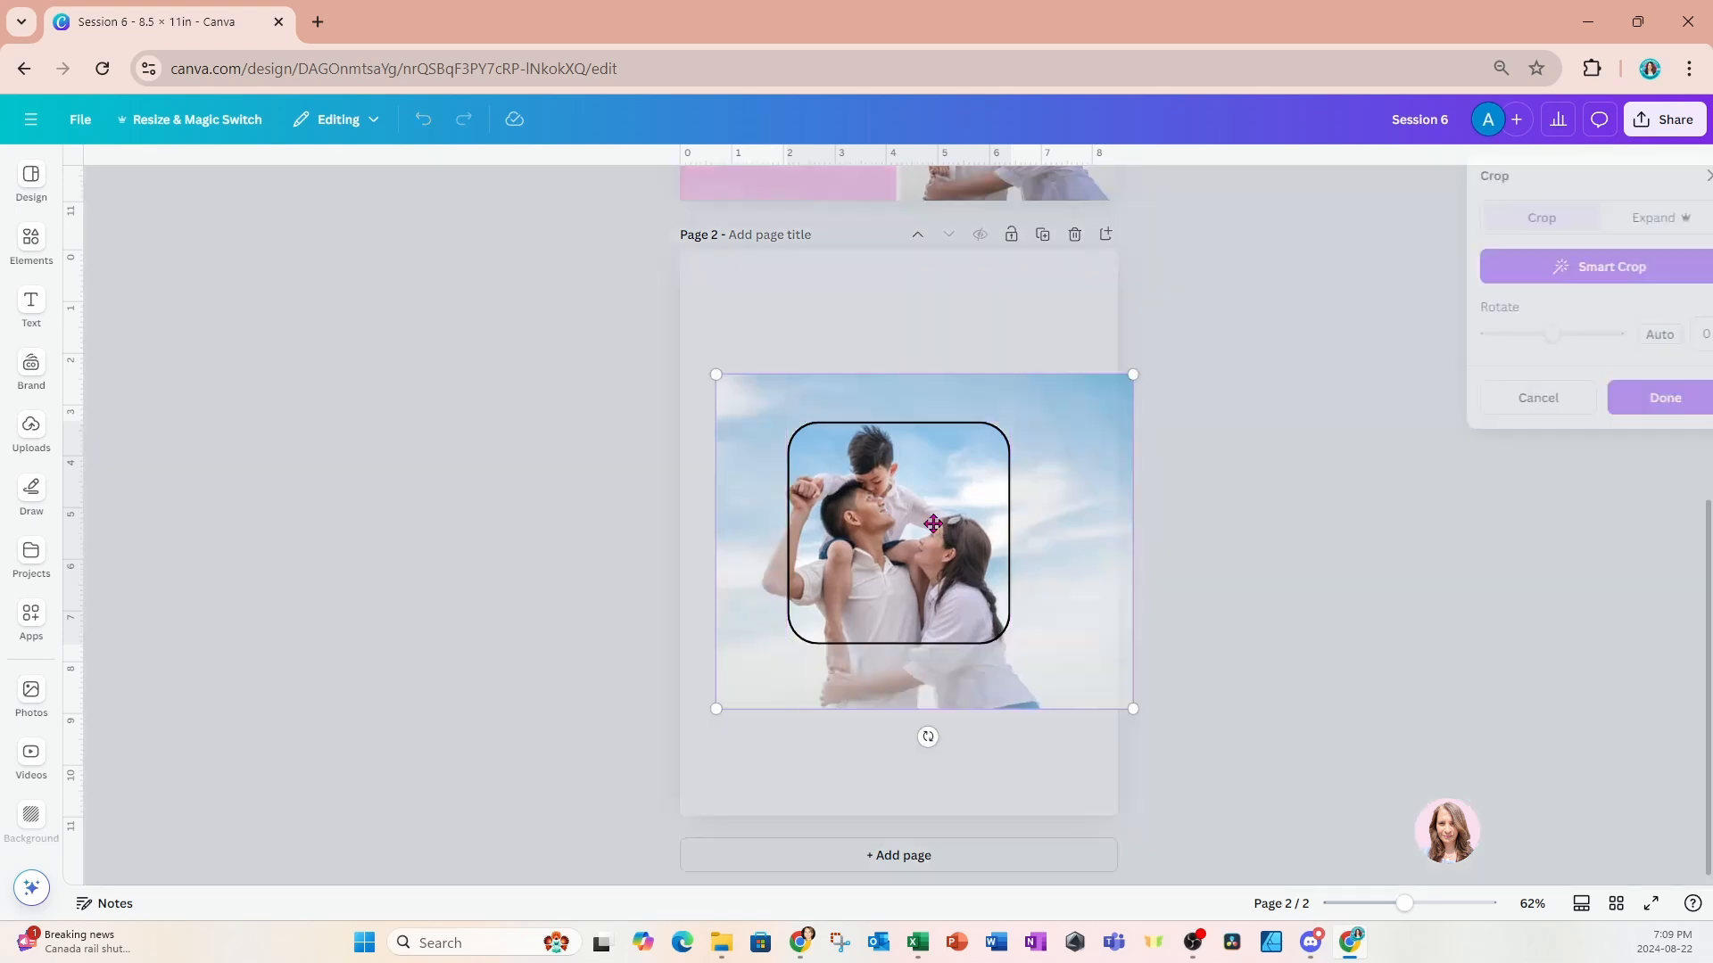
{"action": "double_click", "coordinate": [937, 530]}
{"action": "mouse_move", "coordinate": [933, 529]}
{"action": "left_mouse_down"}
{"action": "mouse_move", "coordinate": [843, 526]}
{"action": "mouse_move", "coordinate": [920, 531]}
{"action": "left_mouse_up"}
{"action": "key", "text": "Return"}
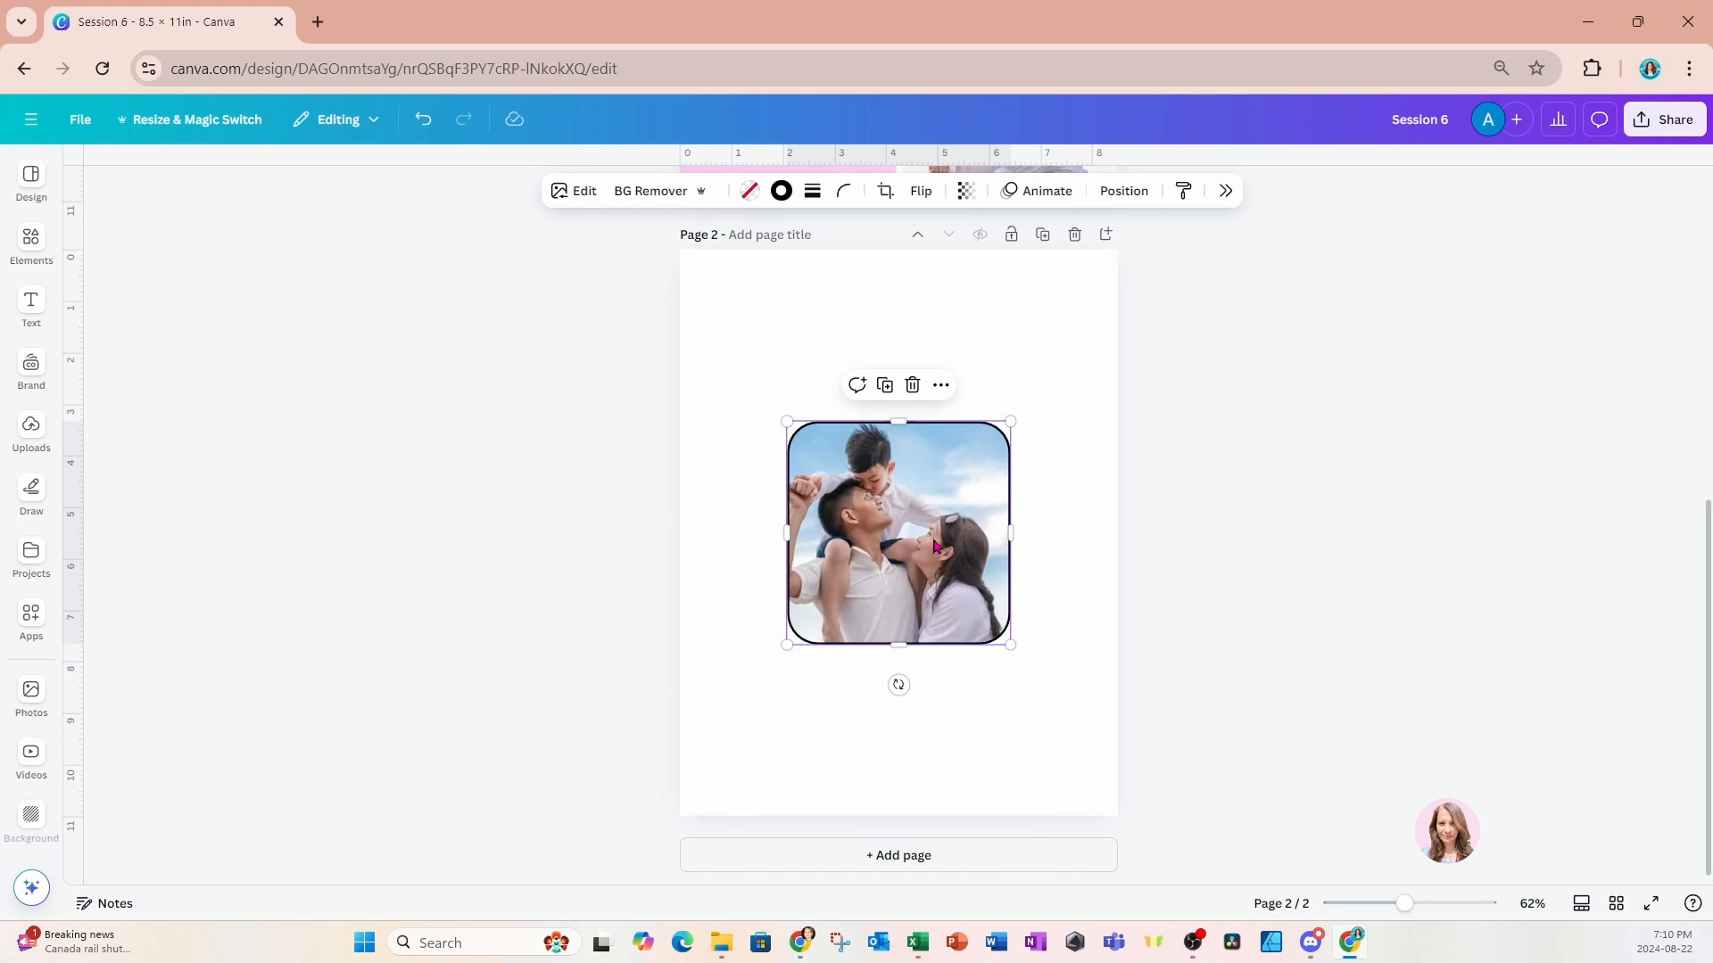
Examine which formatting options and additional actions are offered for the grid on page 1.
{"action": "scroll", "coordinate": [935, 546], "scroll_direction": "up", "scroll_amount": 5}
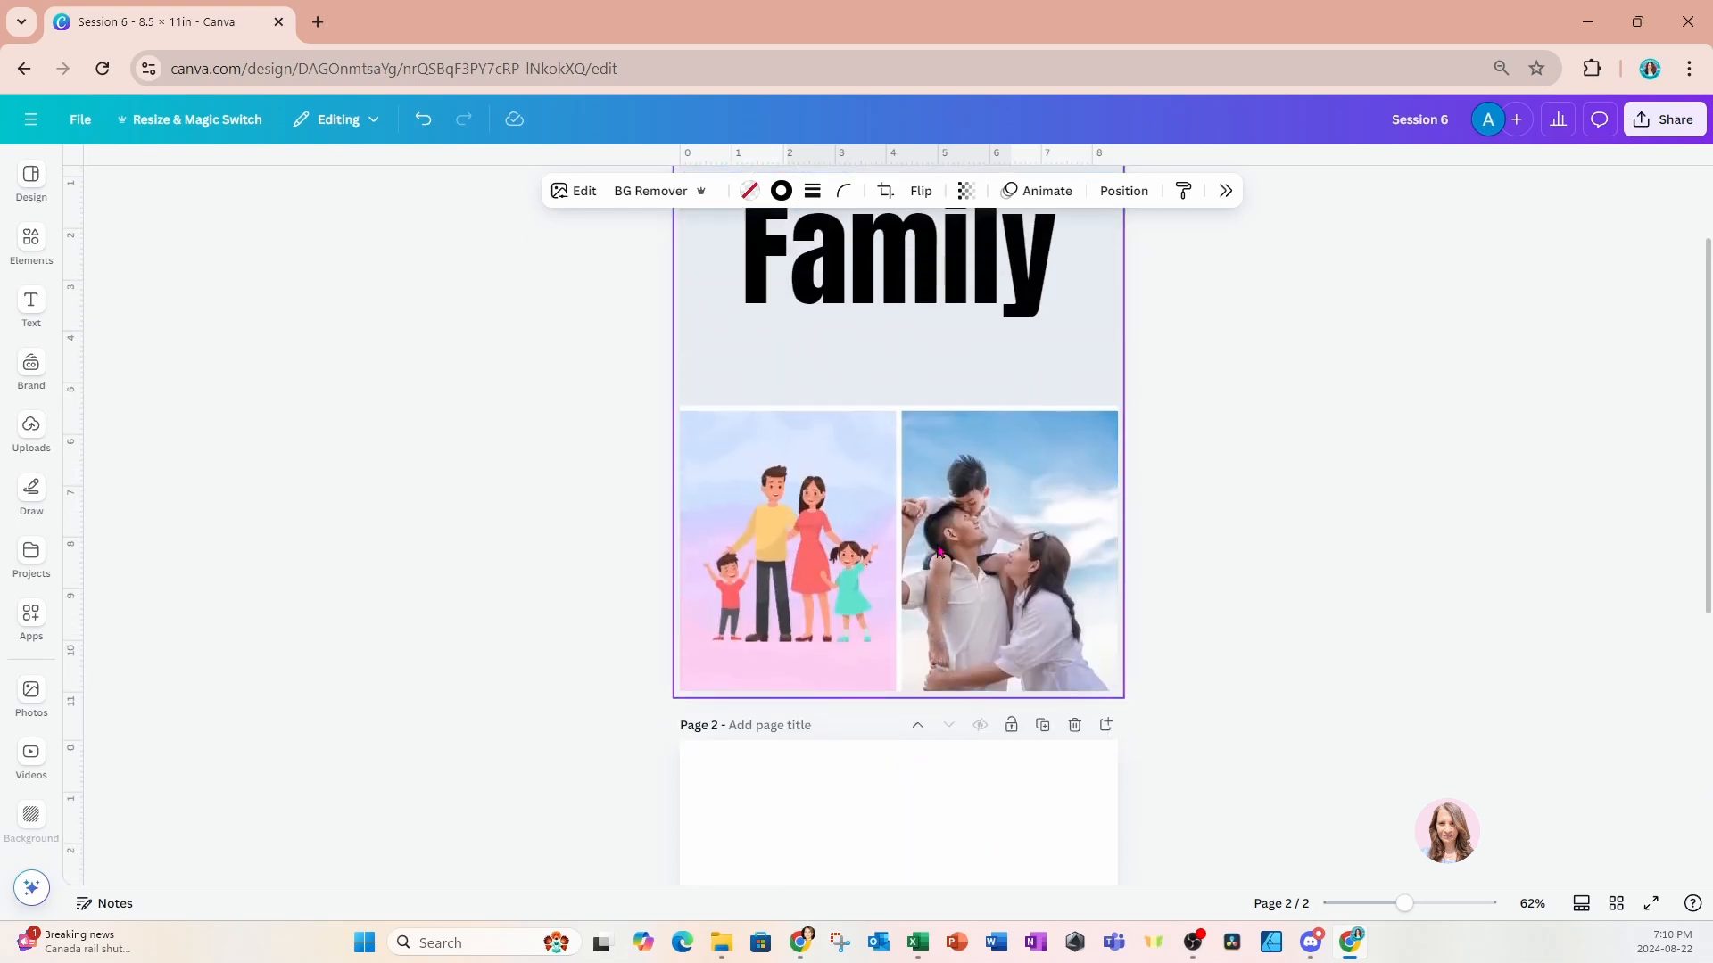
{"action": "scroll", "coordinate": [939, 553], "scroll_direction": "up", "scroll_amount": 2}
{"action": "left_click", "coordinate": [1055, 482]}
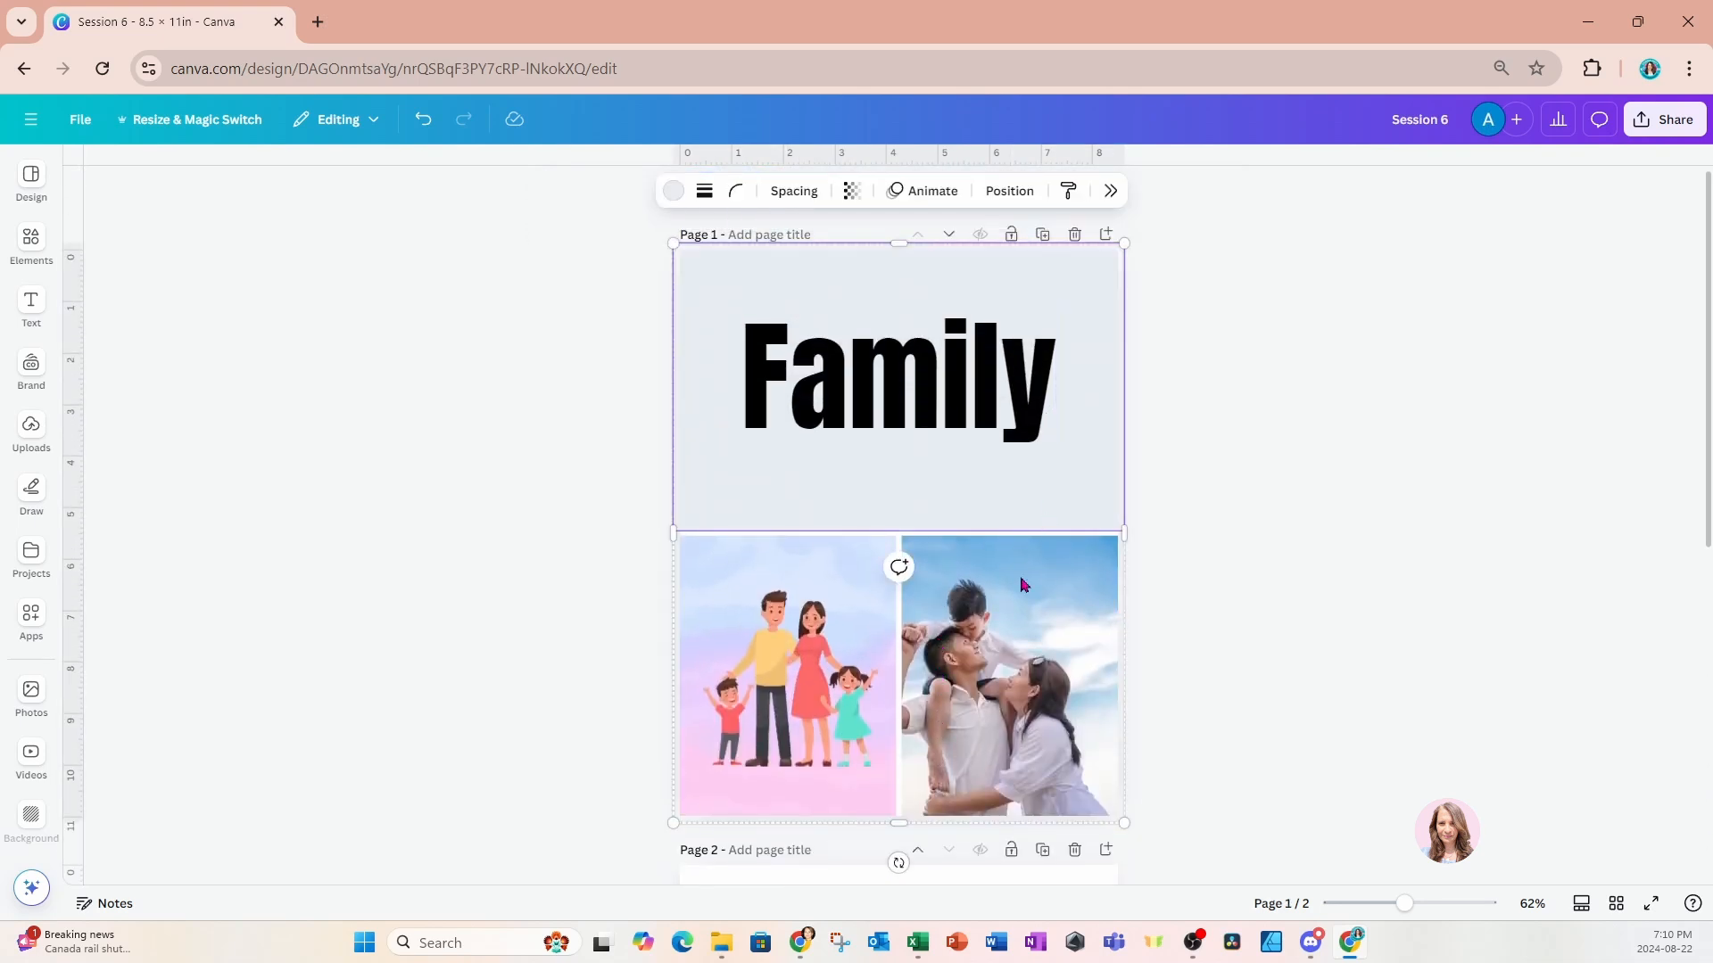
{"action": "left_click", "coordinate": [923, 301]}
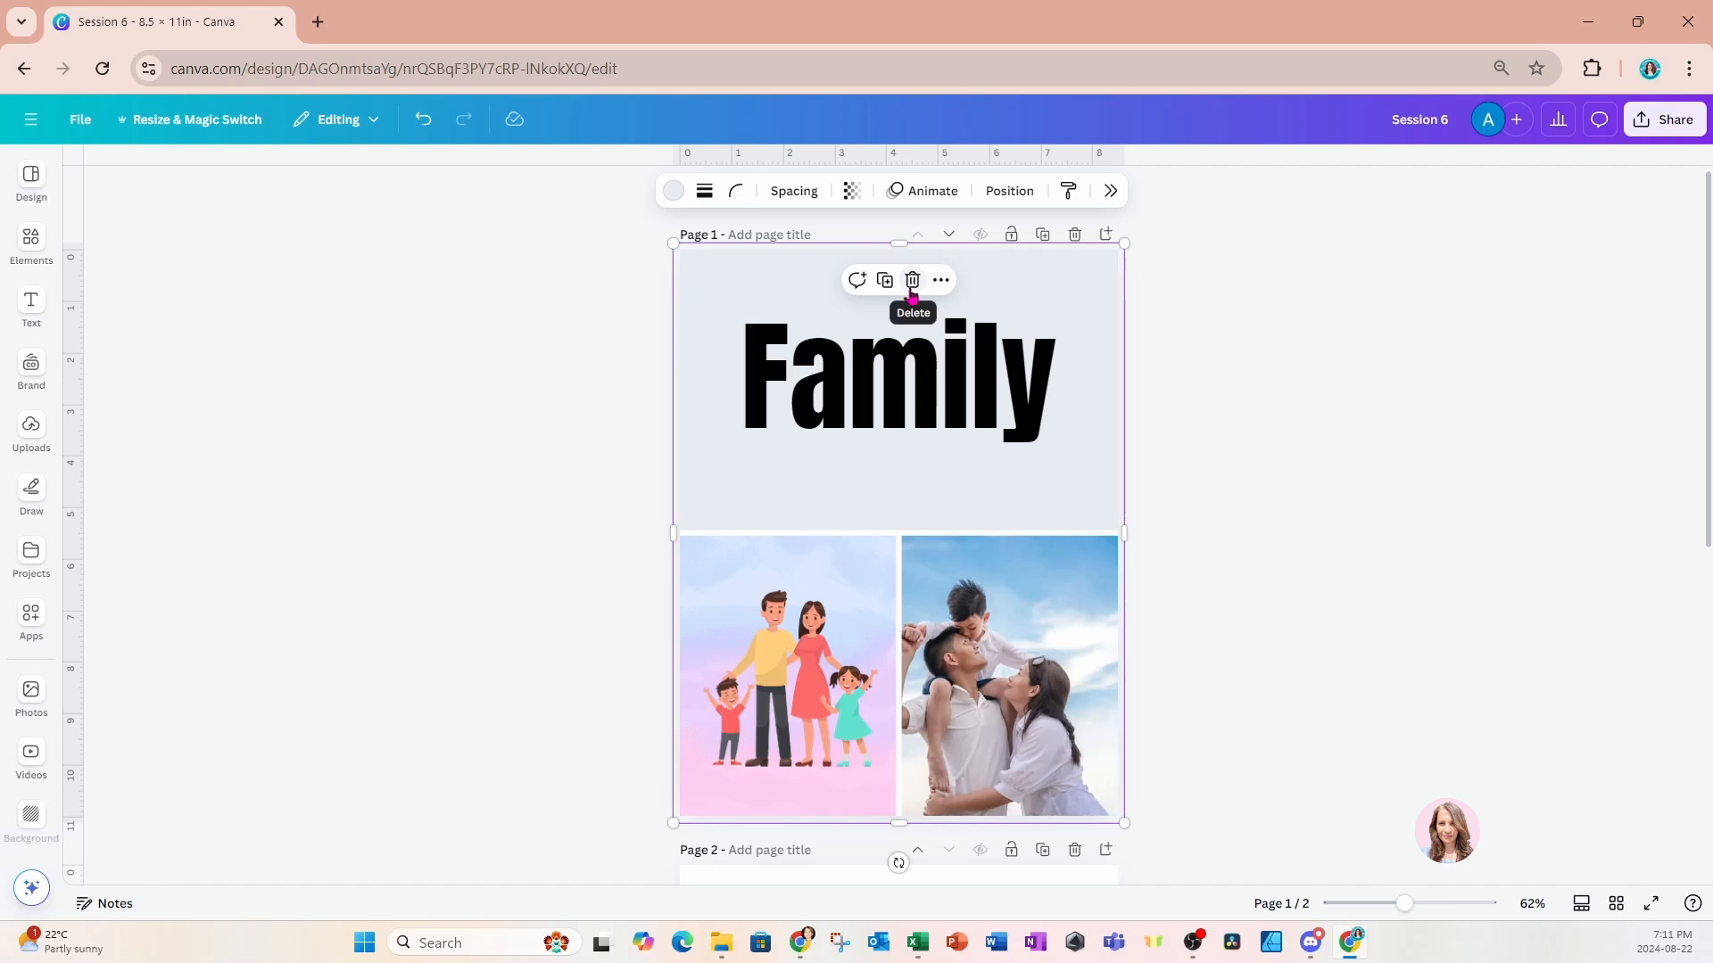
{"action": "left_click", "coordinate": [941, 283]}
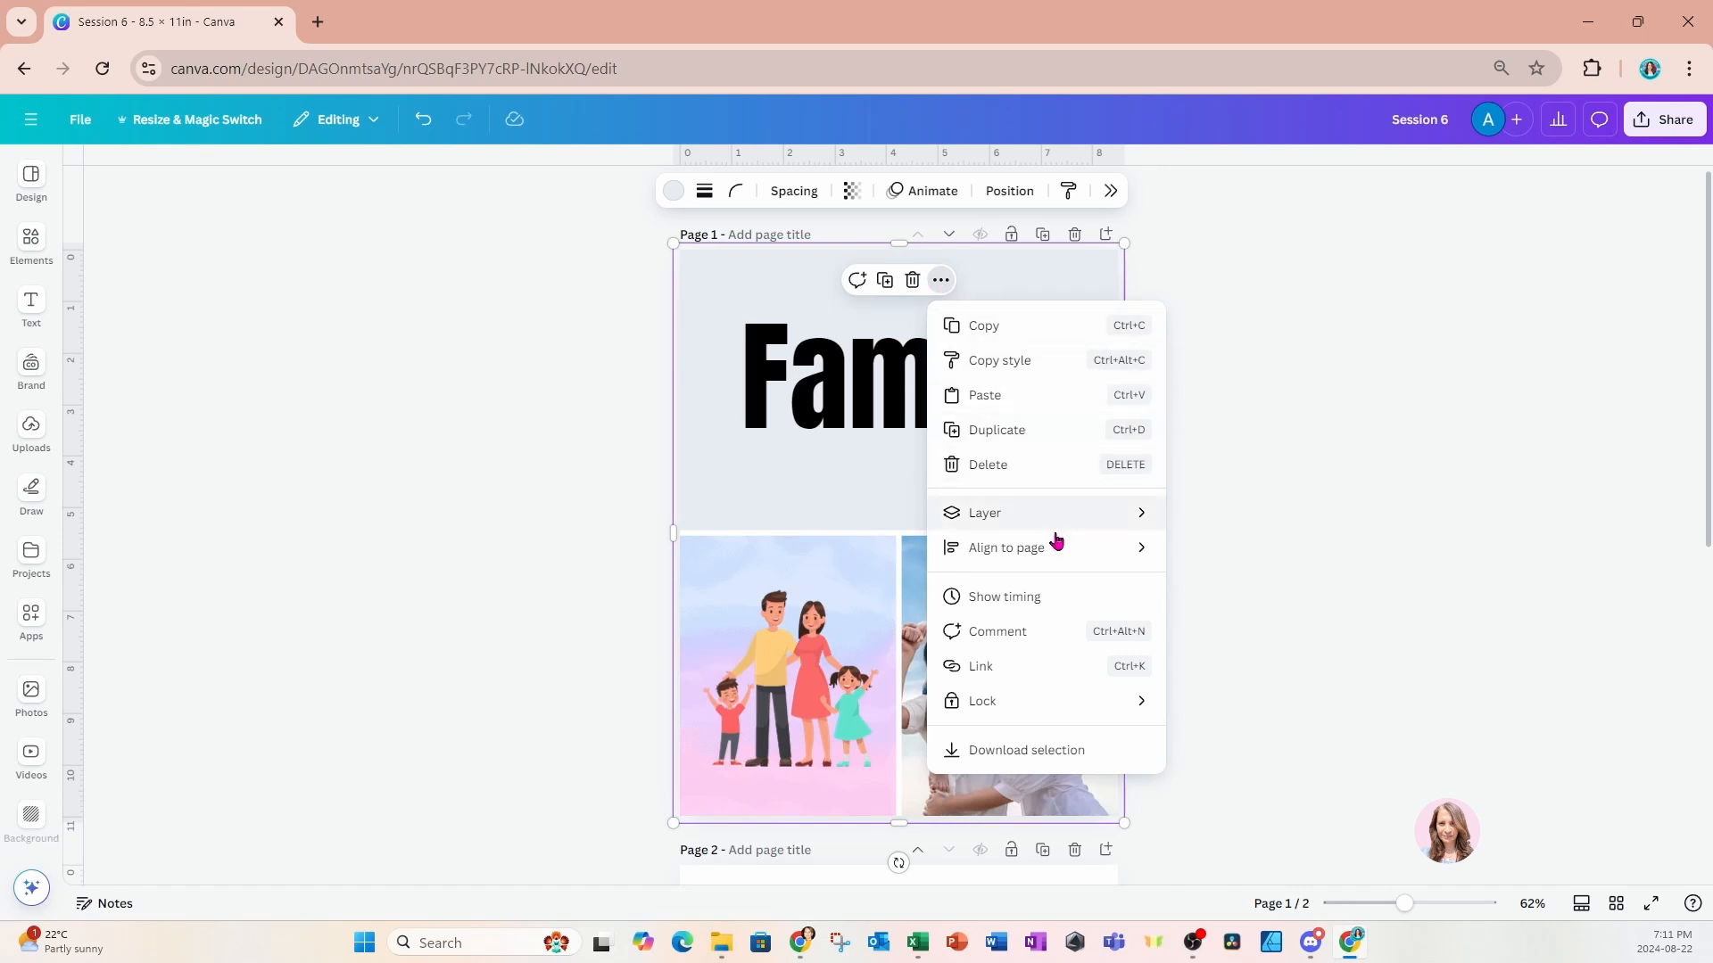
{"action": "mouse_move", "coordinate": [1057, 559]}
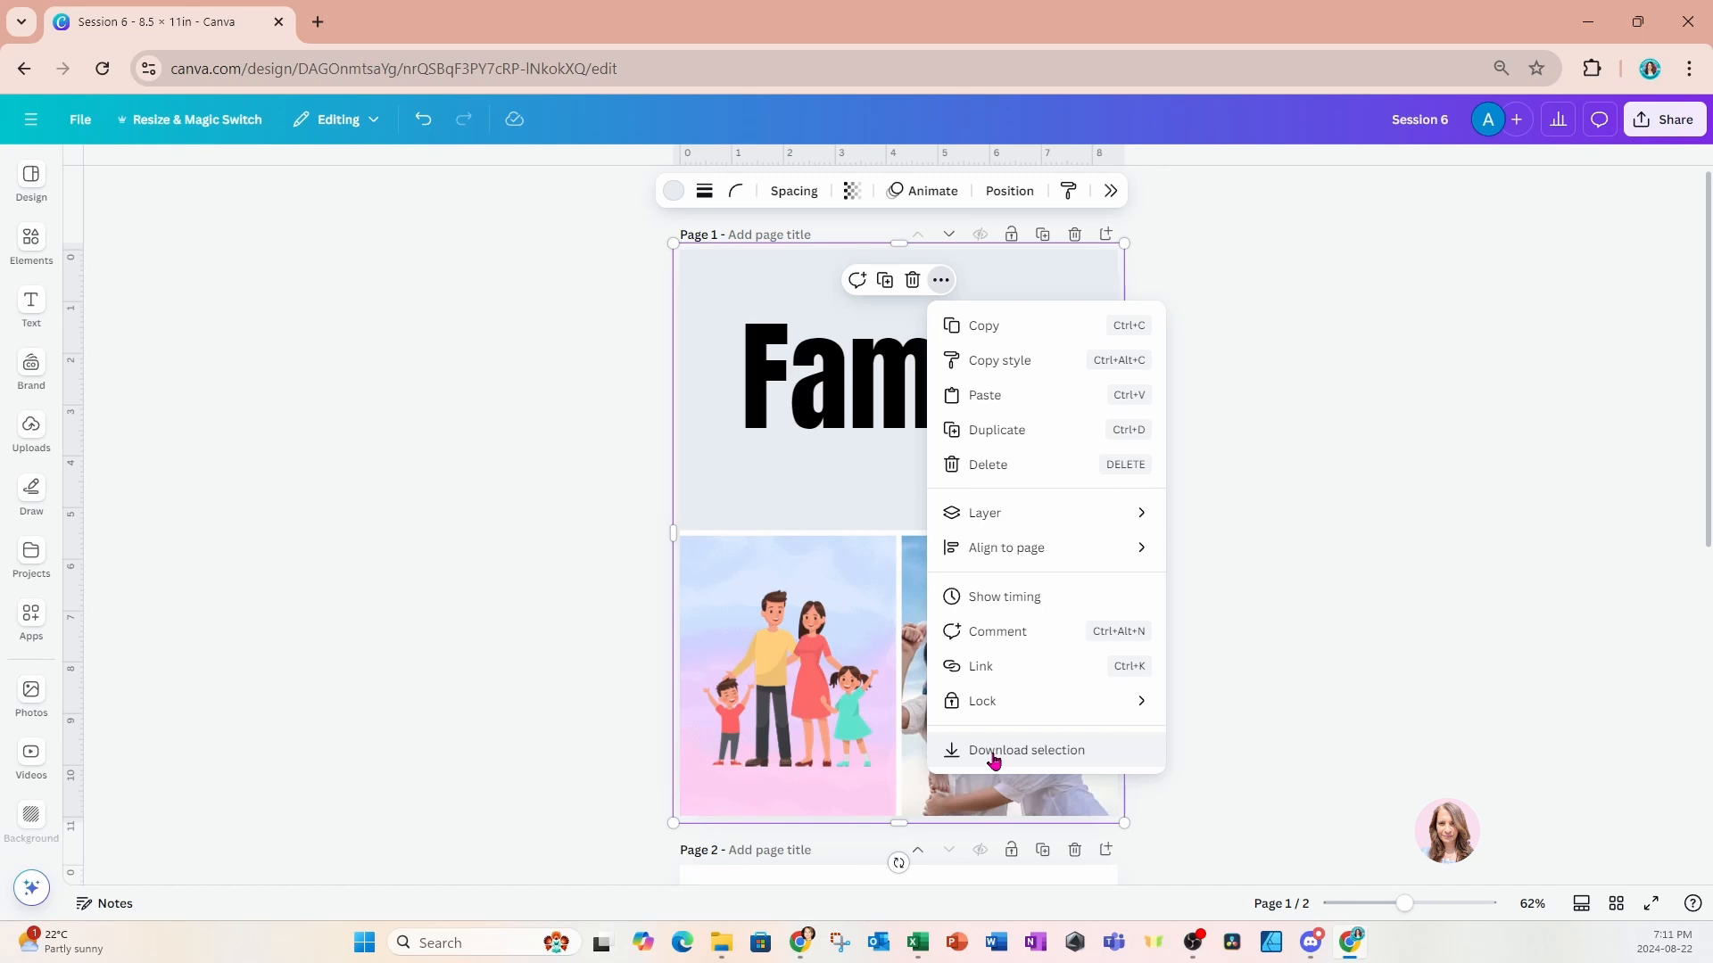
{"action": "left_click", "coordinate": [831, 773]}
Examine the additional actions for page 2's photo frame, including Detach image and the separate delete choices for image and frame.
{"action": "scroll", "coordinate": [831, 776], "scroll_direction": "down", "scroll_amount": 2}
{"action": "scroll", "coordinate": [831, 782], "scroll_direction": "down", "scroll_amount": 5}
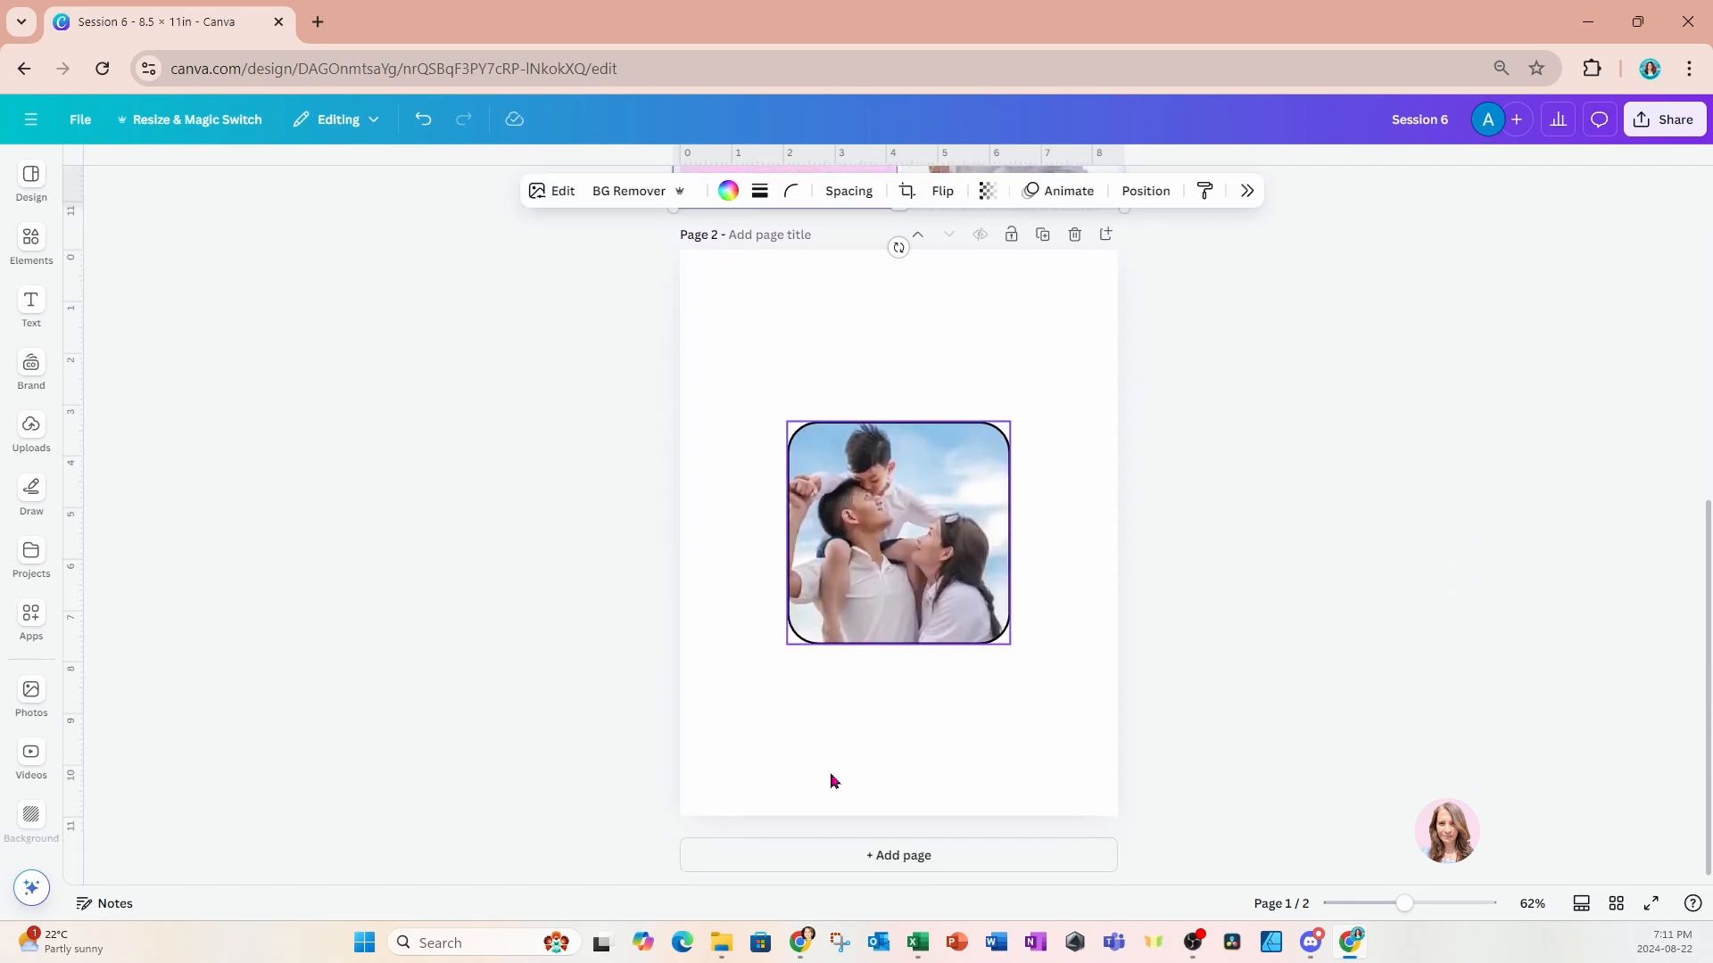
{"action": "left_click", "coordinate": [922, 585]}
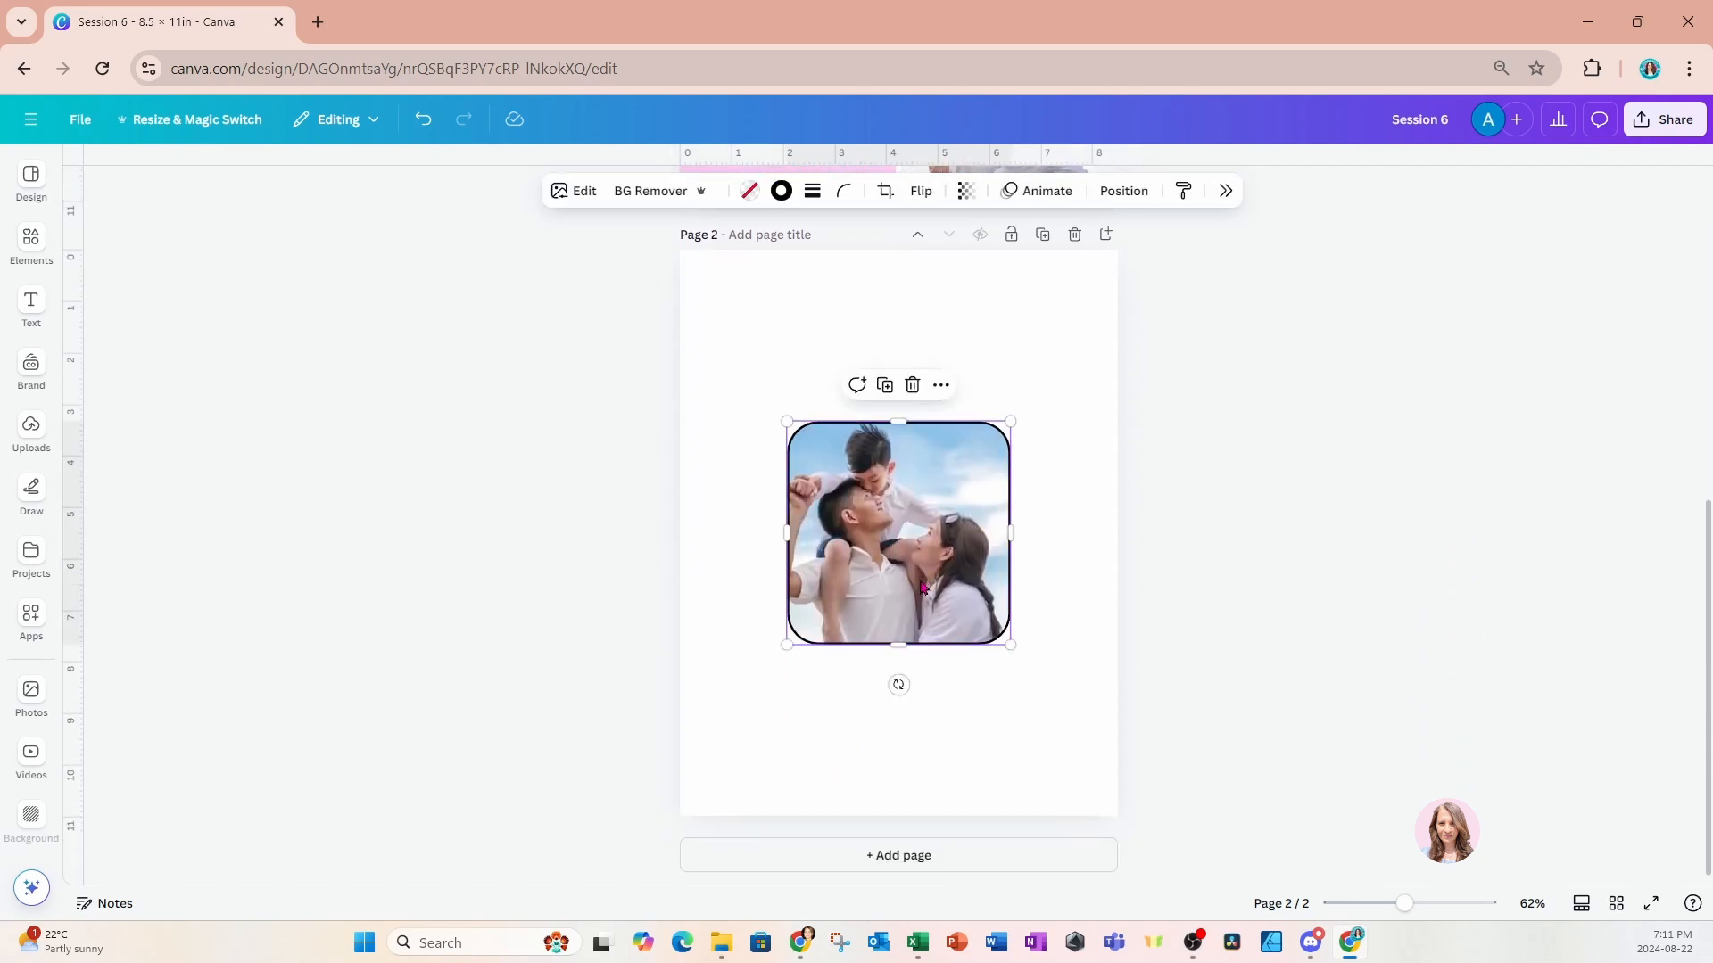
{"action": "left_click", "coordinate": [942, 388]}
{"action": "scroll", "coordinate": [999, 469], "scroll_direction": "down", "scroll_amount": 1}
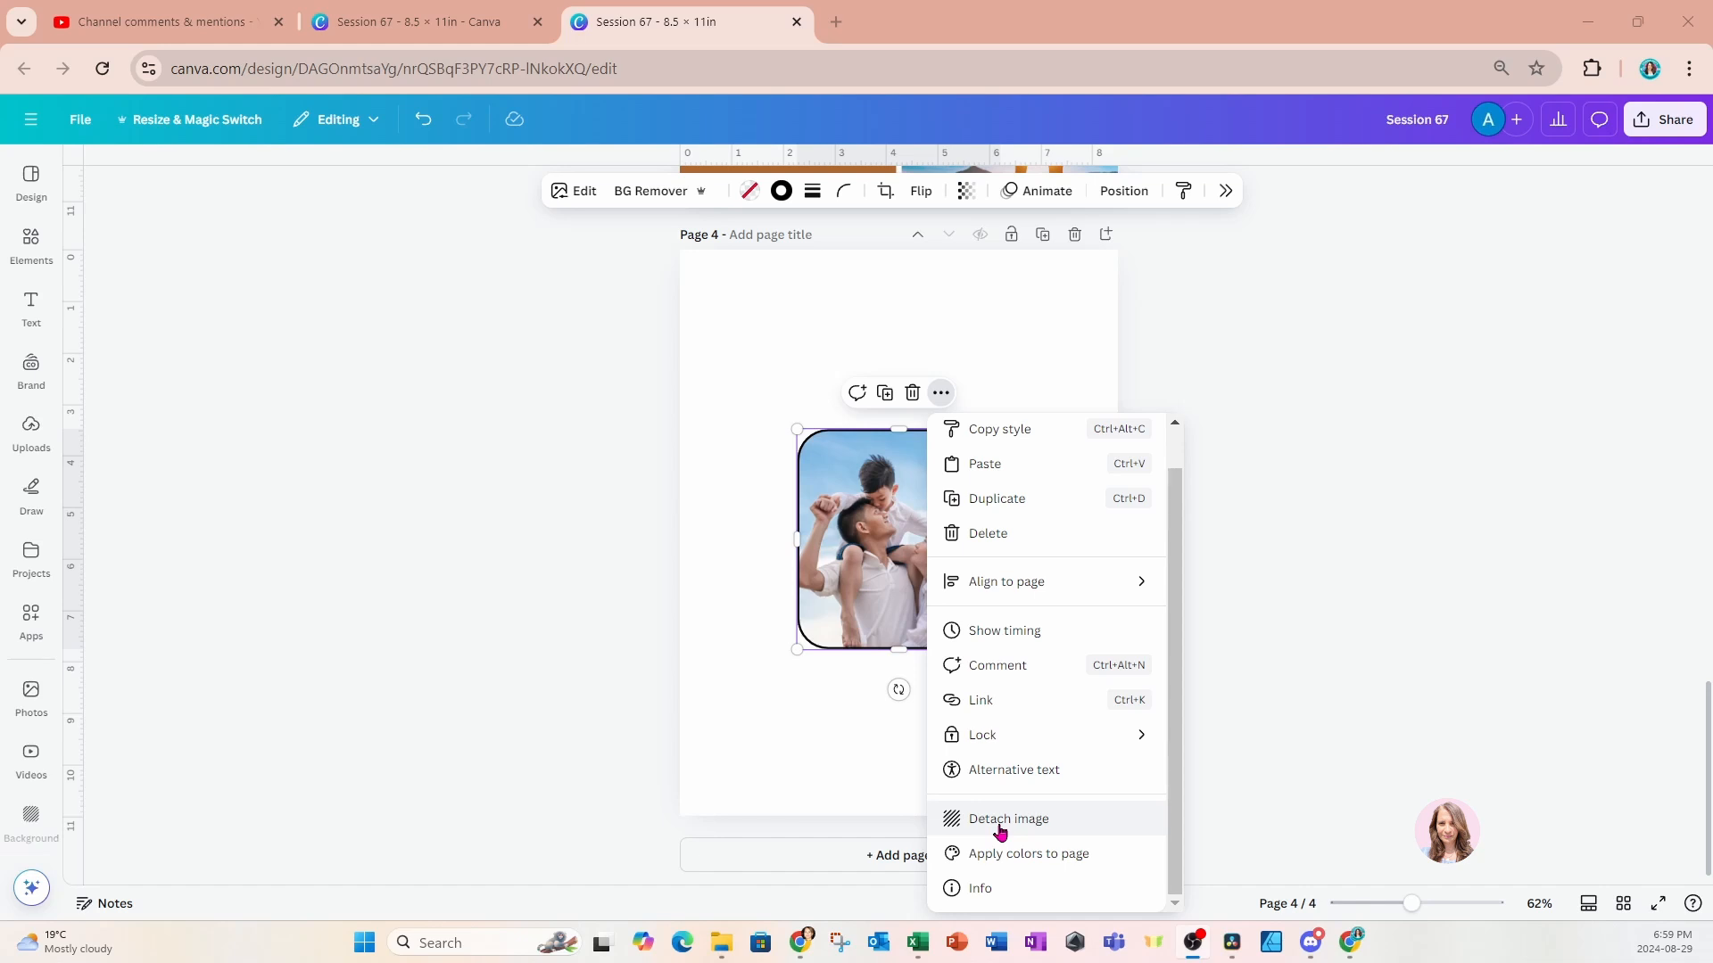
{"action": "left_click", "coordinate": [836, 563]}
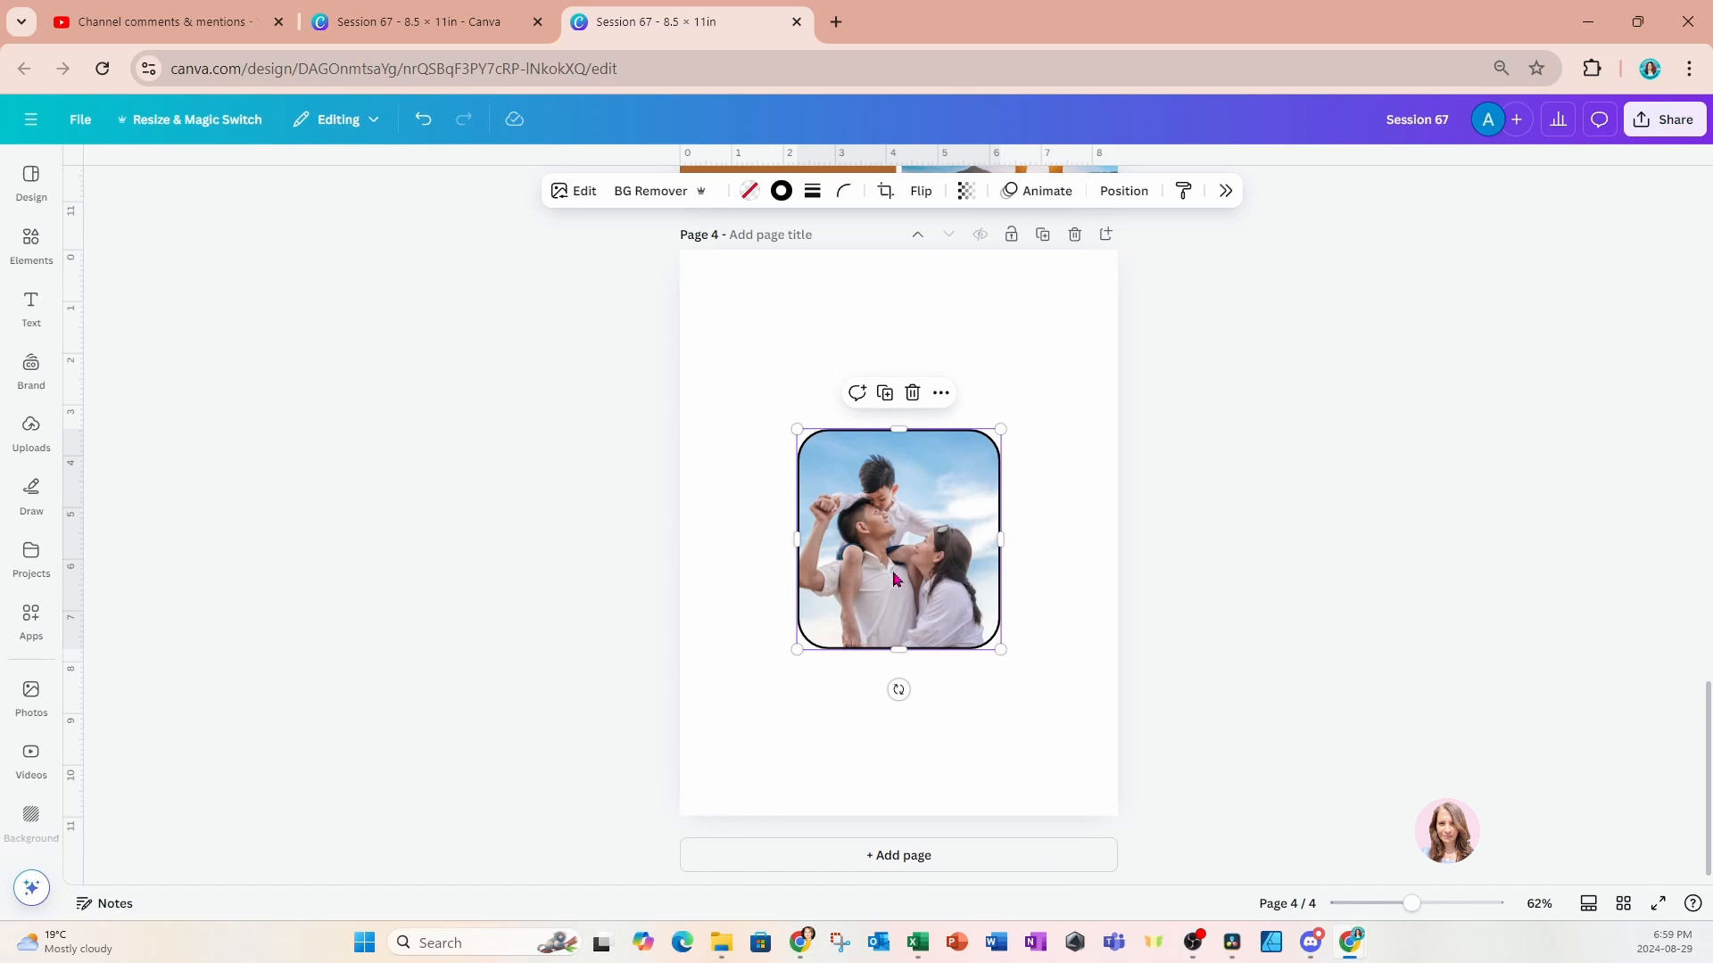
{"action": "left_click", "coordinate": [910, 396]}
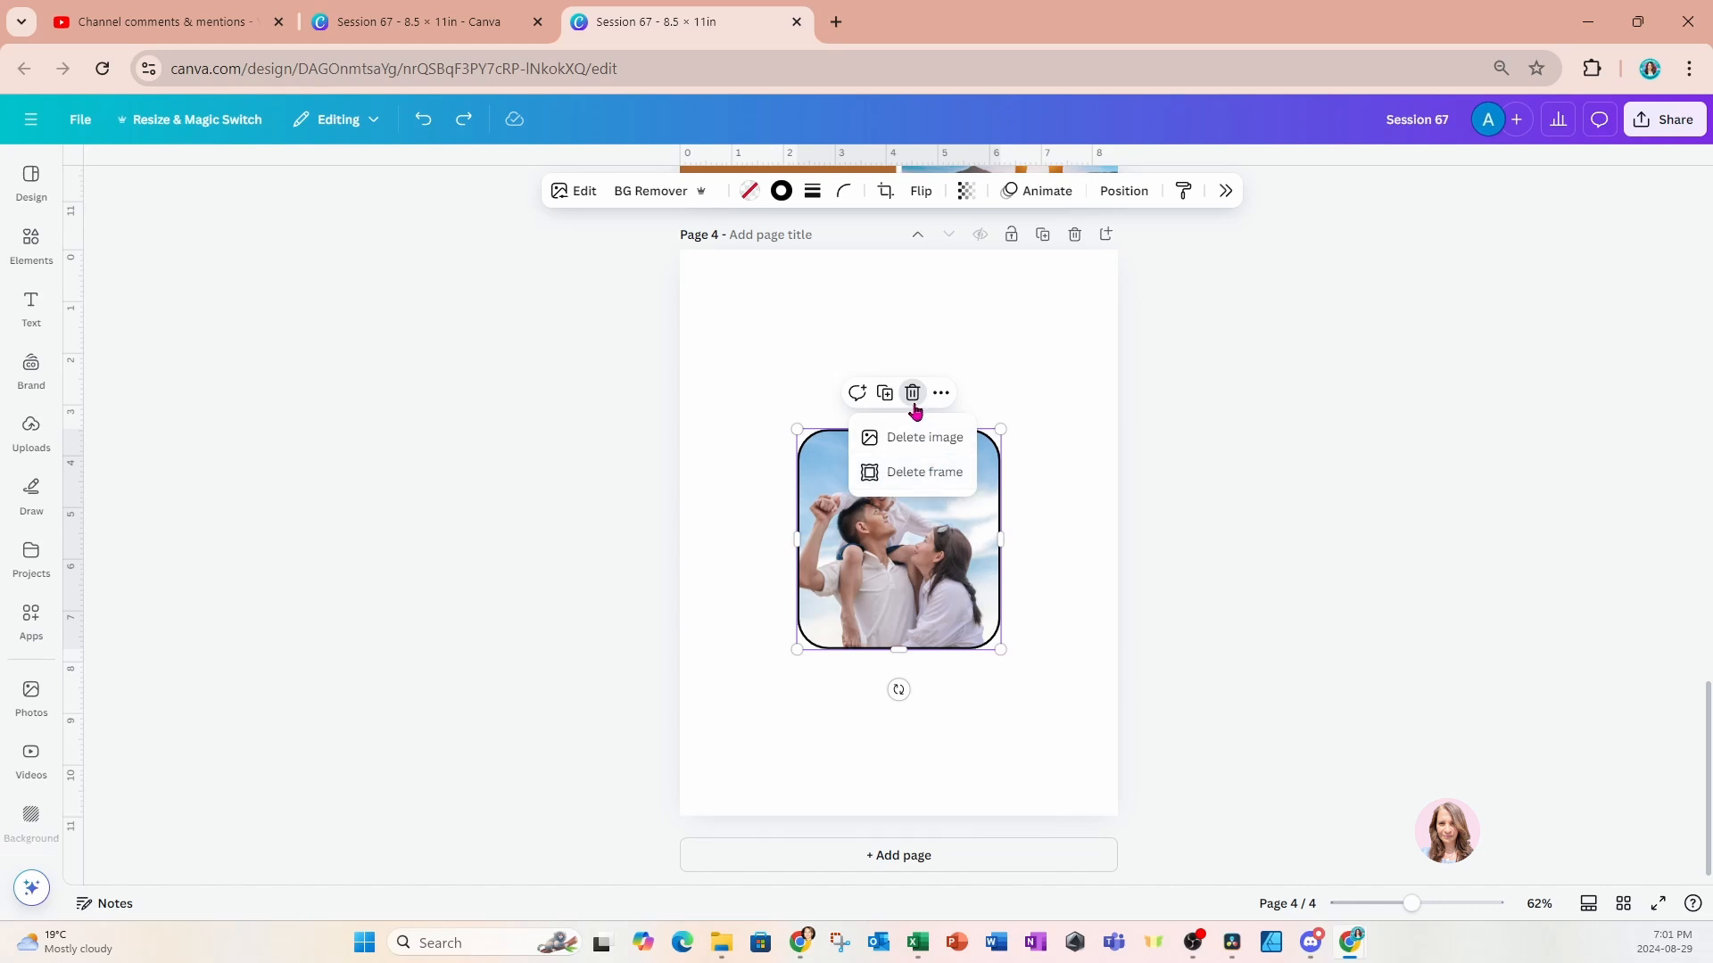
{"action": "left_click", "coordinate": [919, 593]}
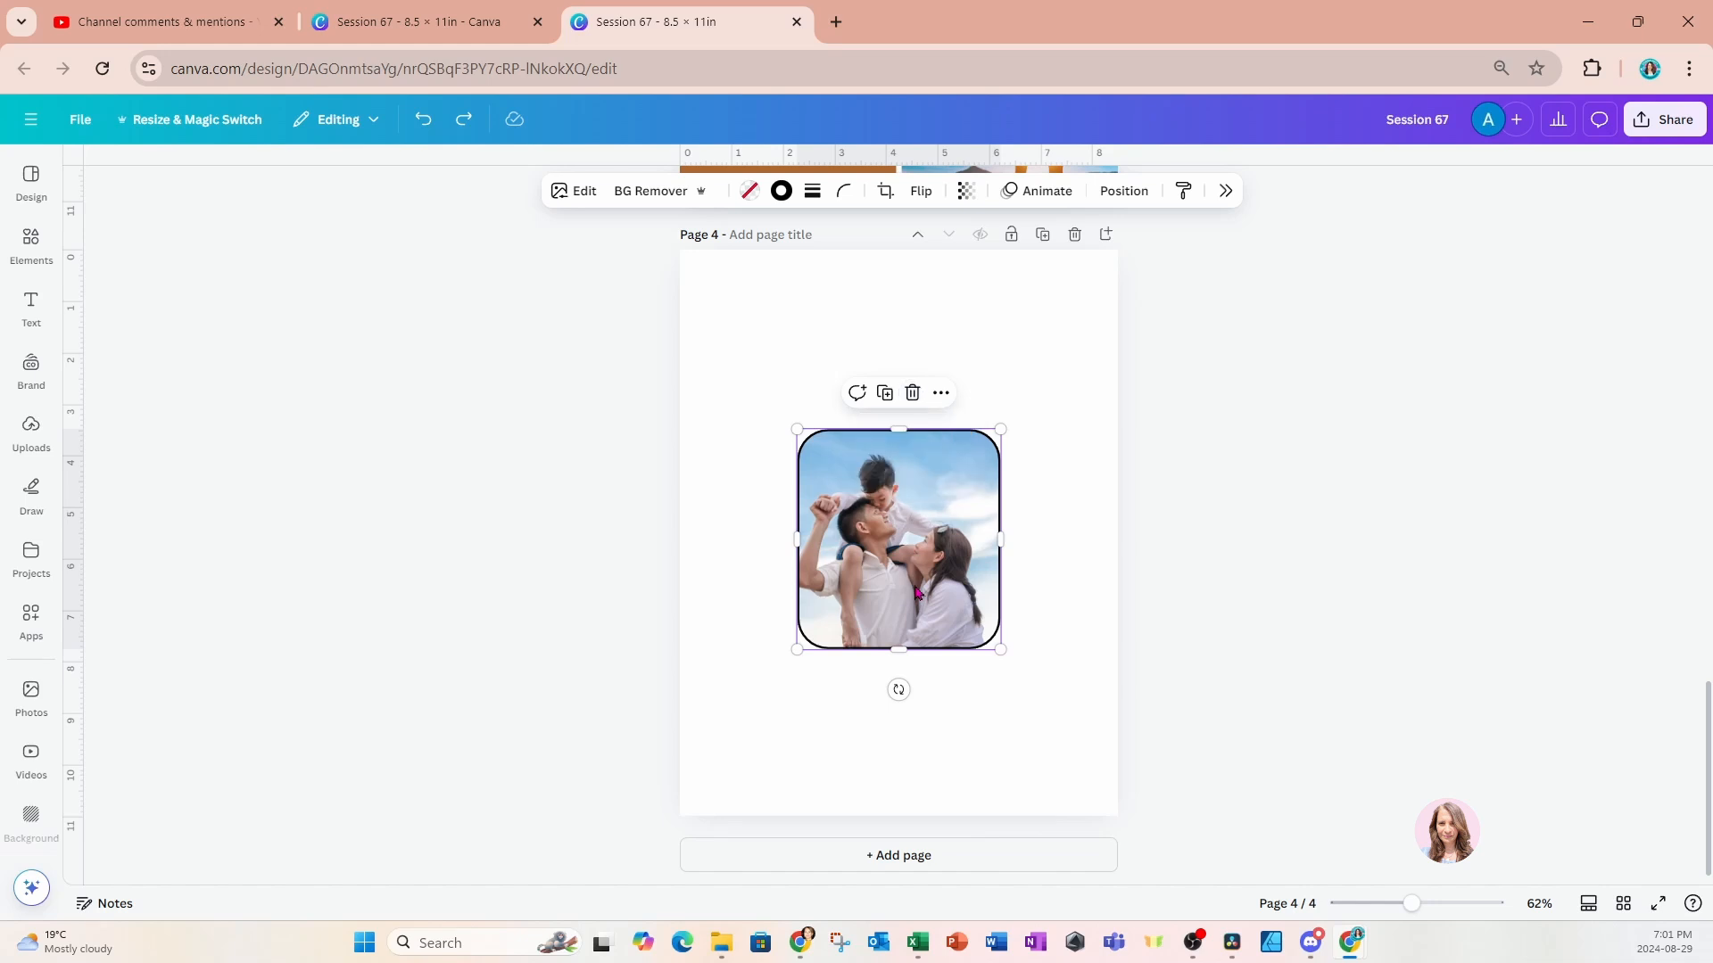
{"action": "left_click", "coordinate": [912, 396]}
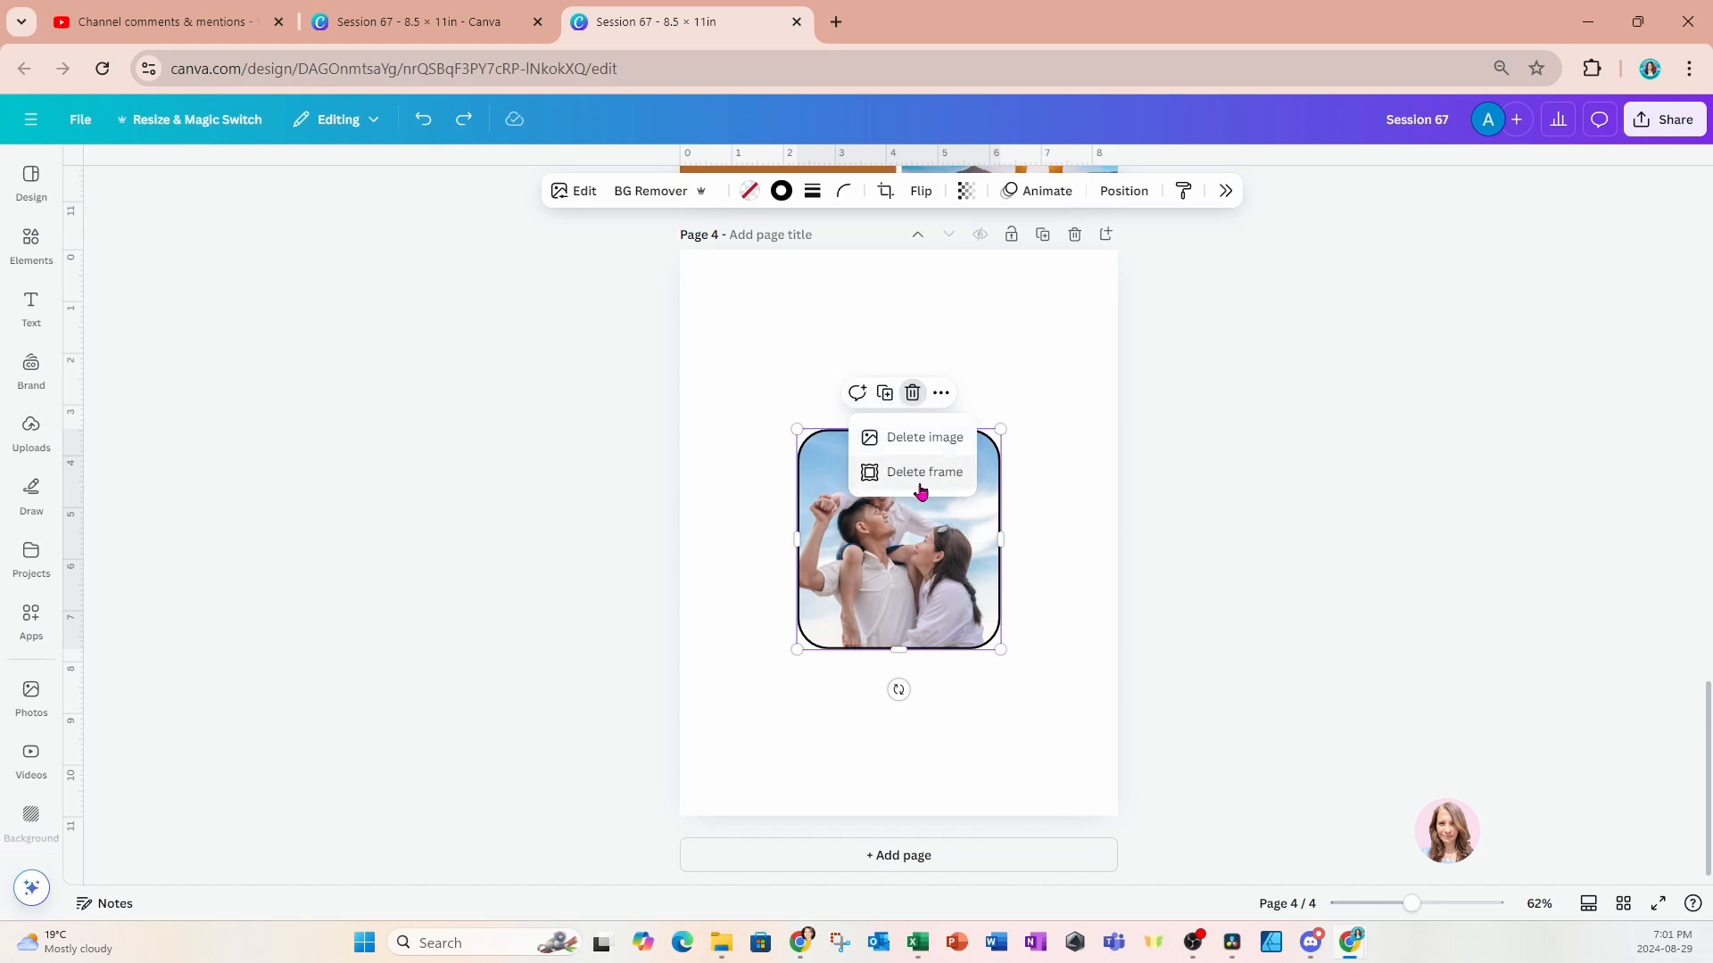
Apply the framed photo's colors to page 2, shuffling them until the background is mauve-grey, and open the photo's info.
{"action": "left_click", "coordinate": [940, 394]}
{"action": "scroll", "coordinate": [959, 852], "scroll_direction": "down", "scroll_amount": 1}
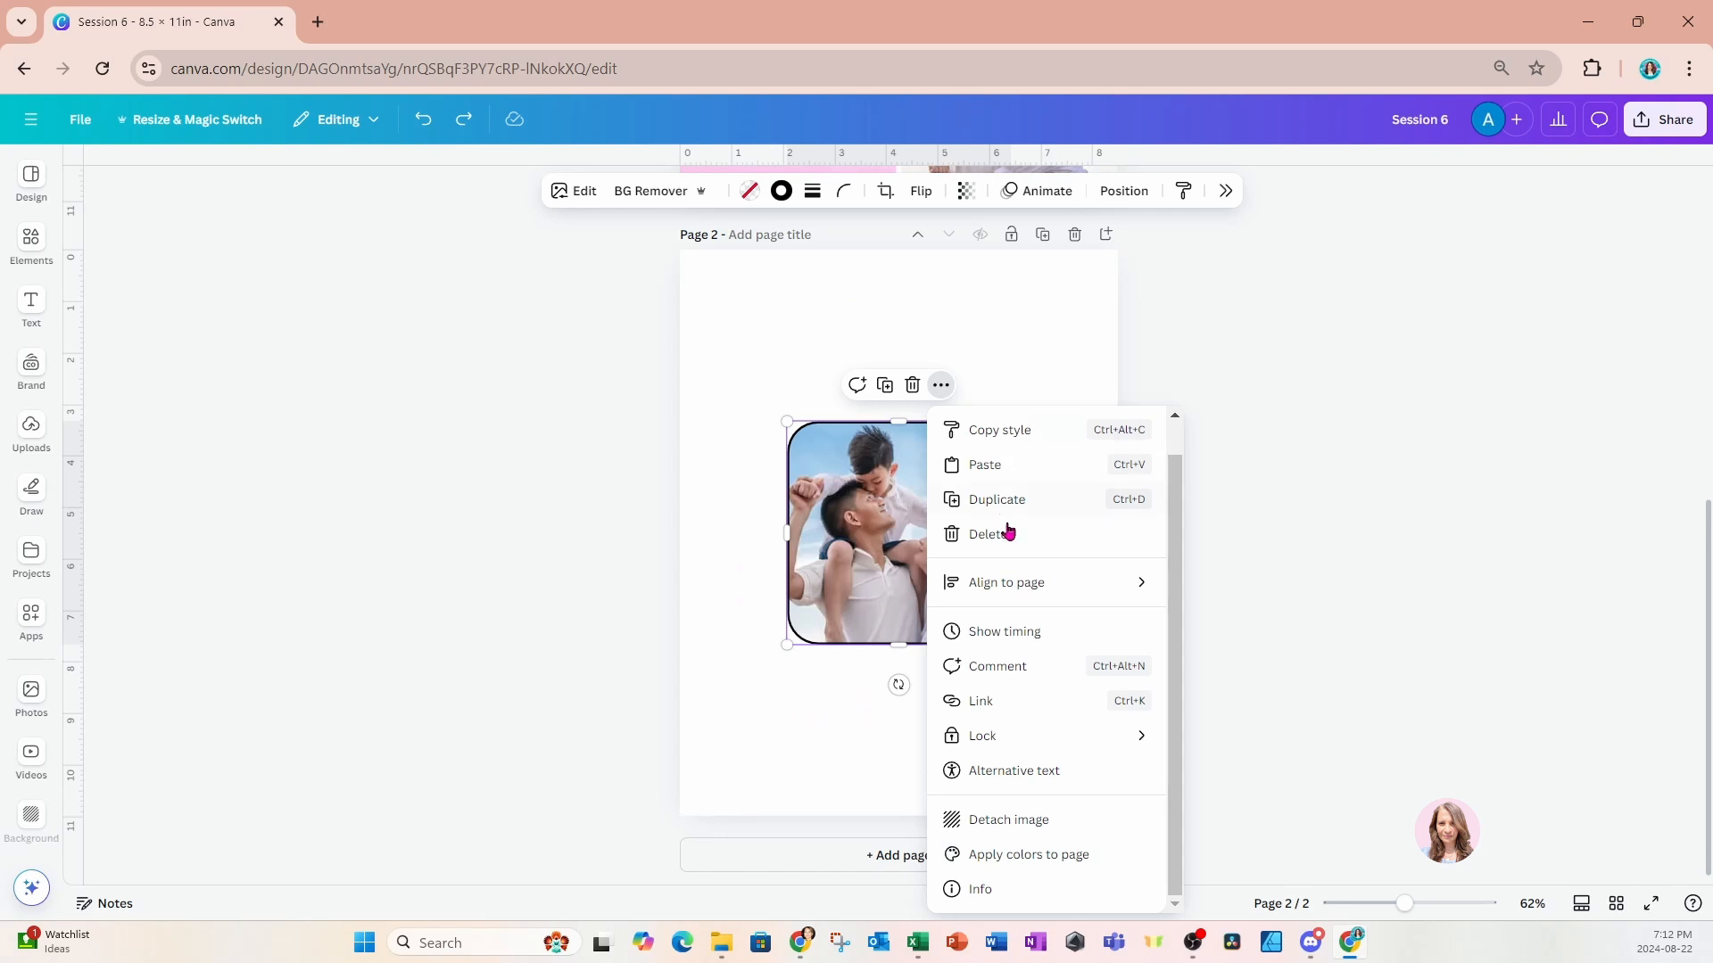
{"action": "left_click", "coordinate": [970, 856]}
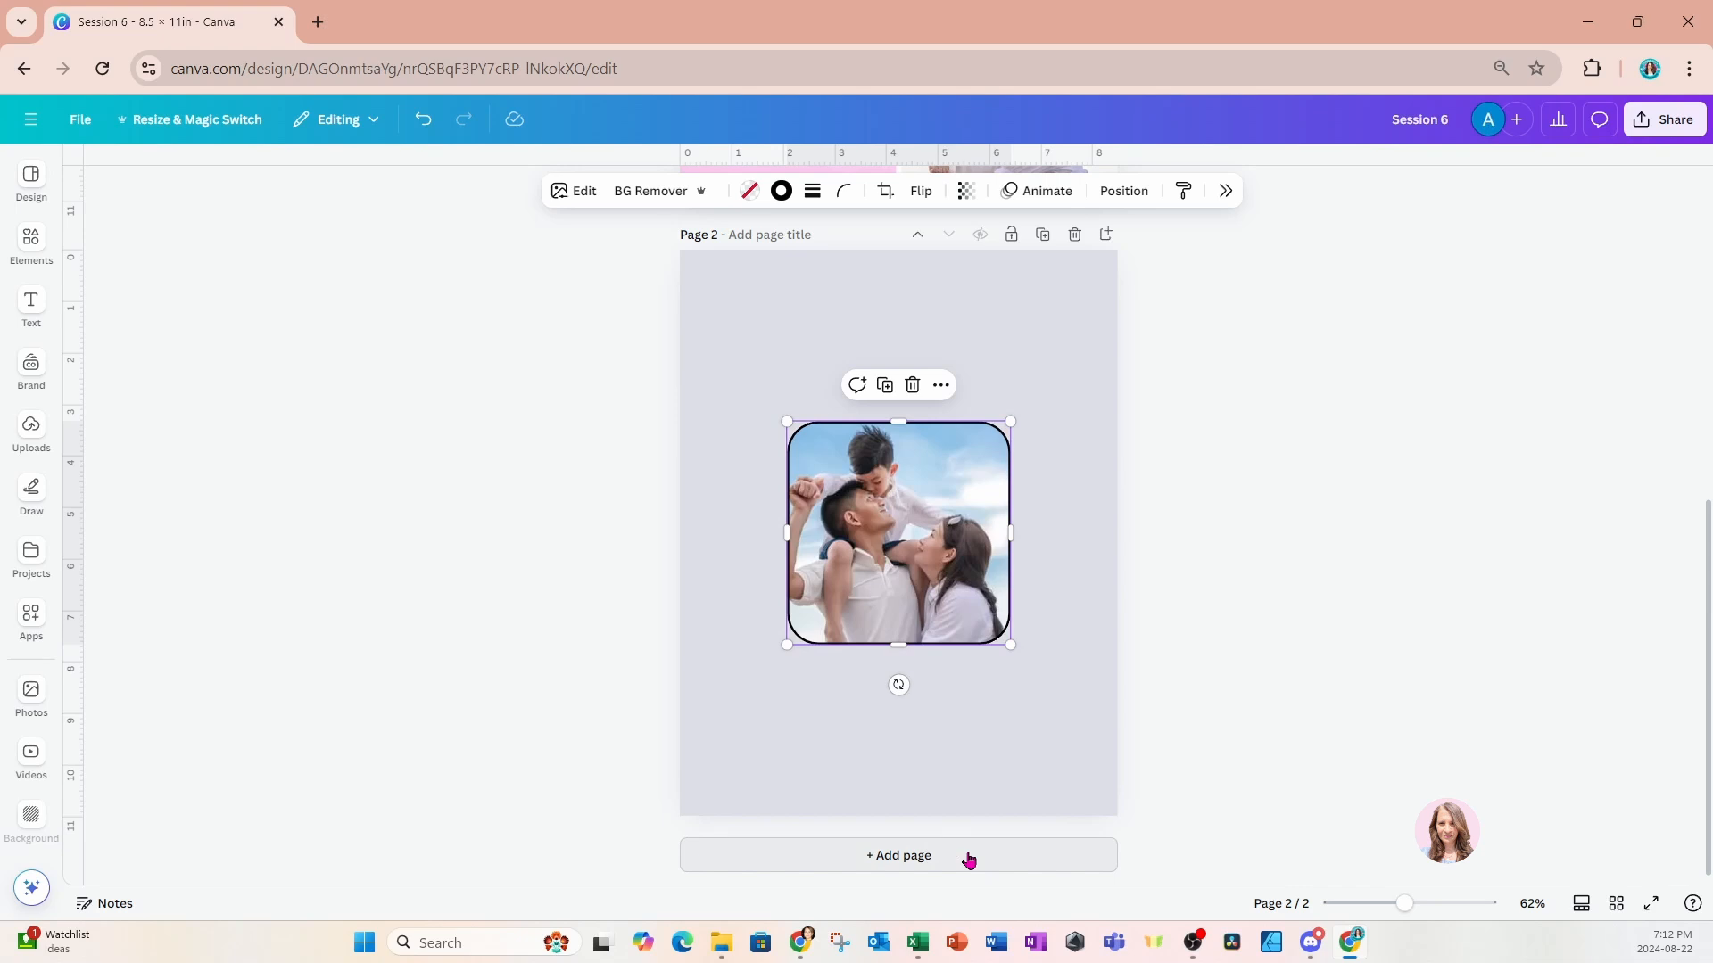
{"action": "left_click", "coordinate": [940, 385]}
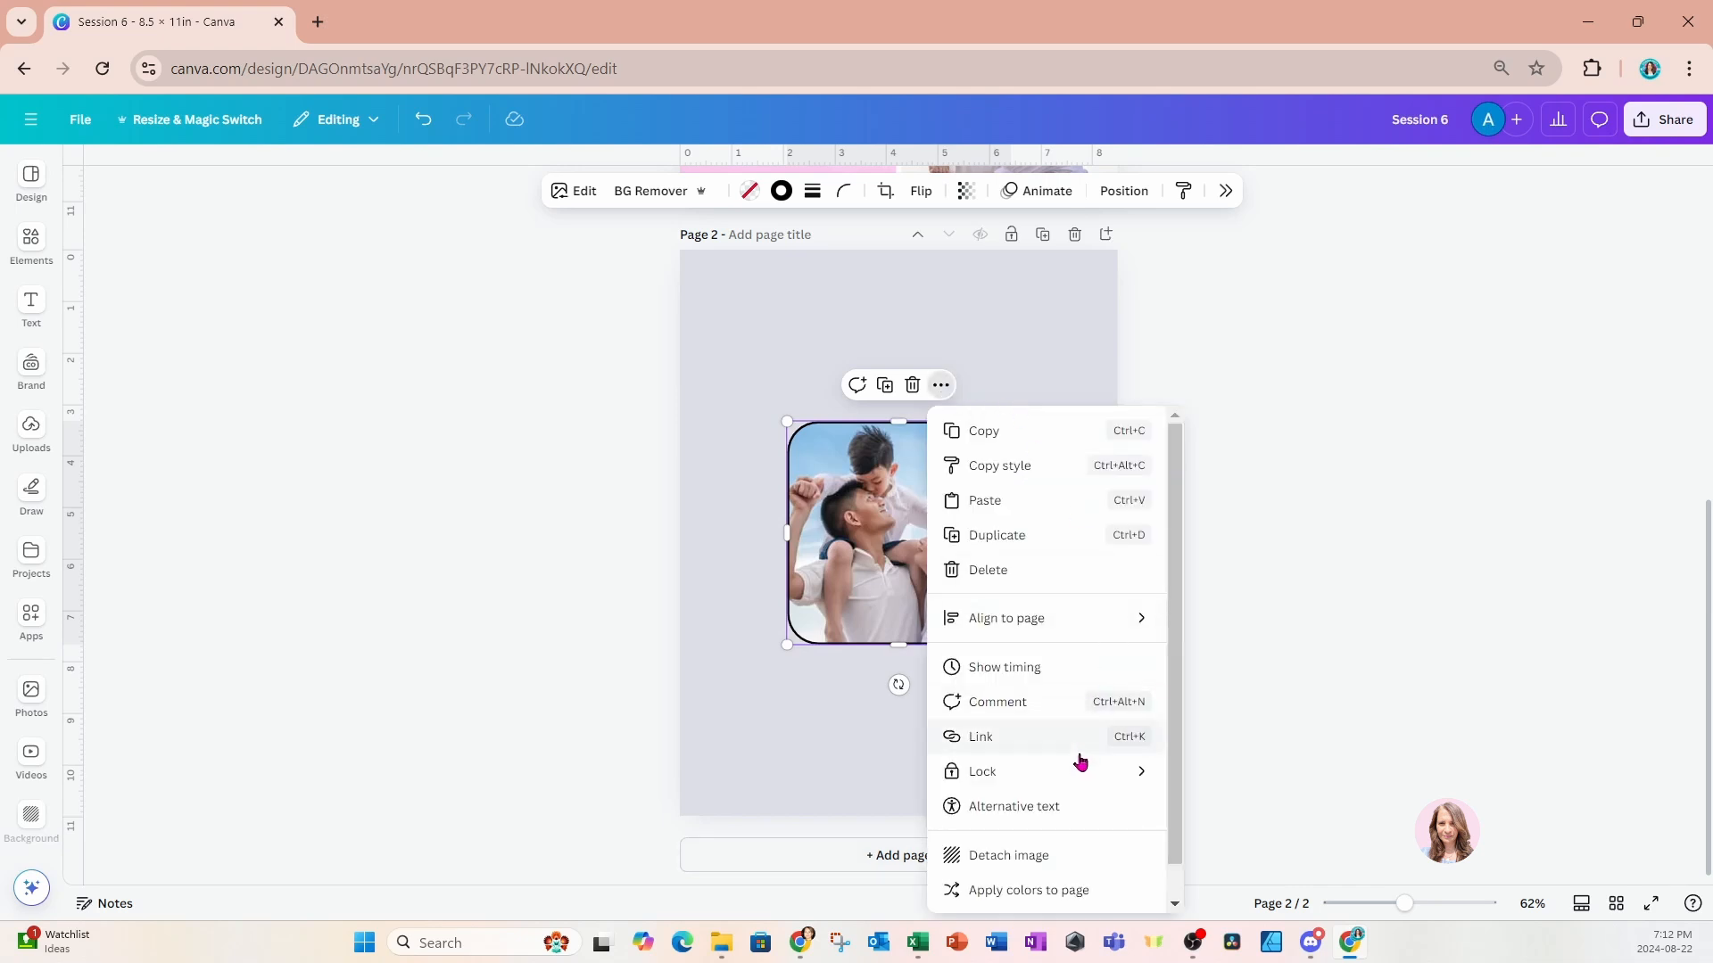
{"action": "scroll", "coordinate": [990, 892], "scroll_direction": "down", "scroll_amount": 1}
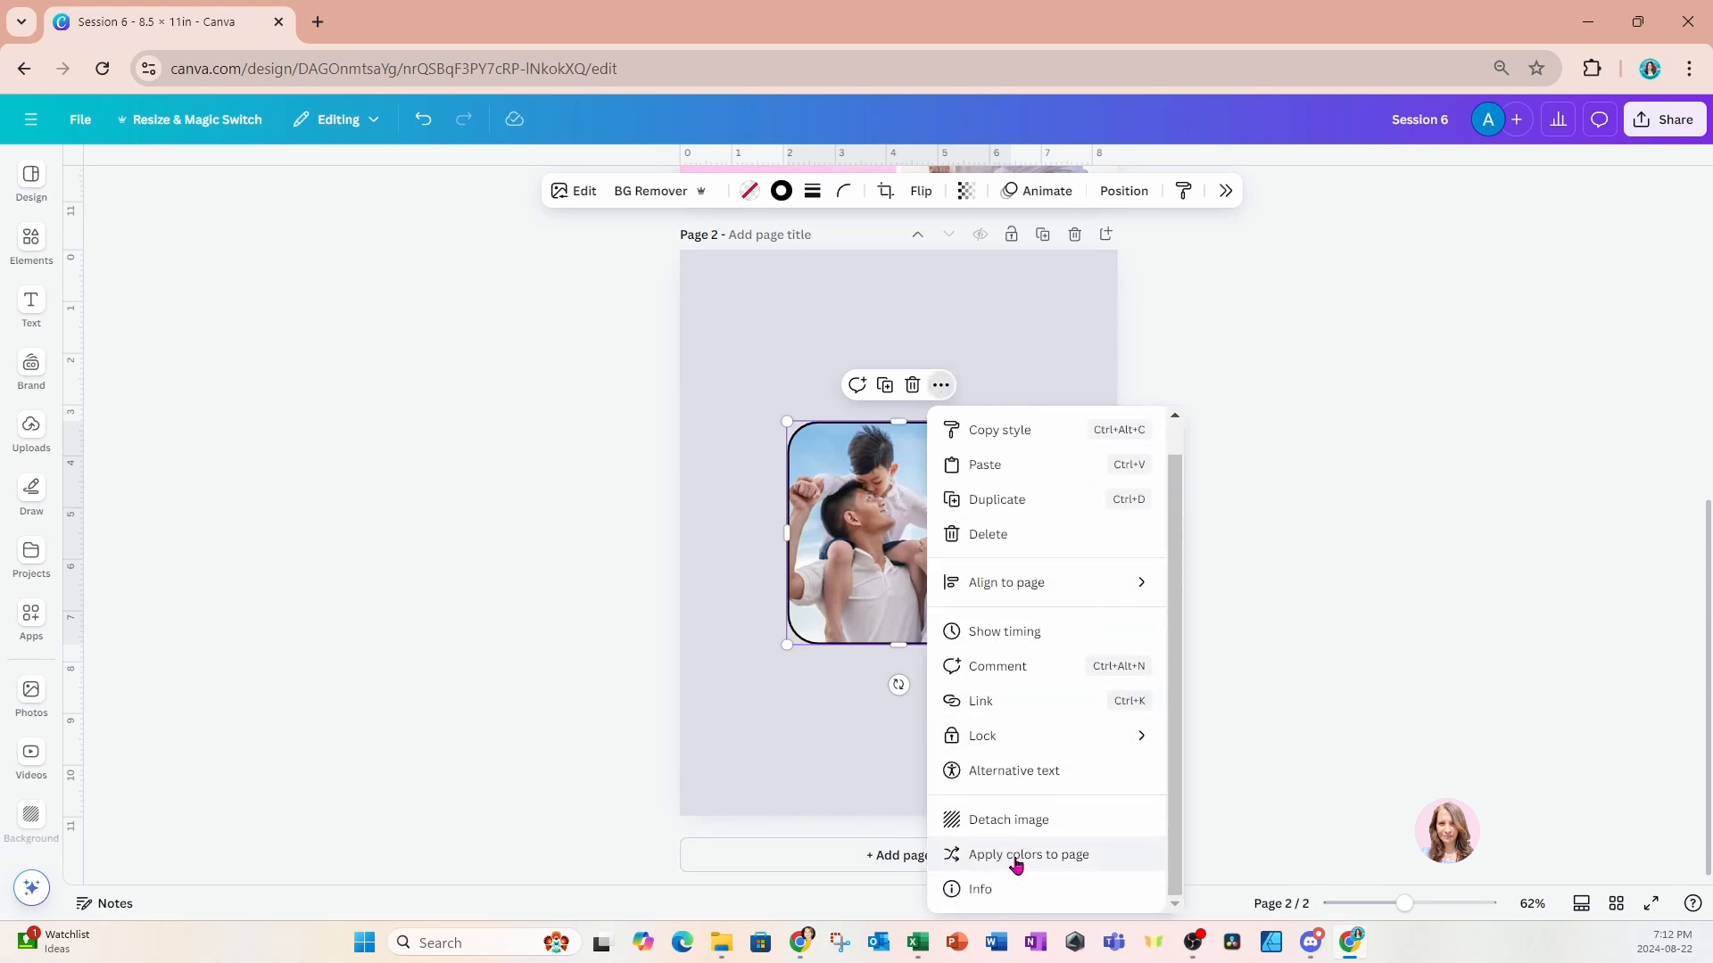
{"action": "left_click", "coordinate": [1056, 858]}
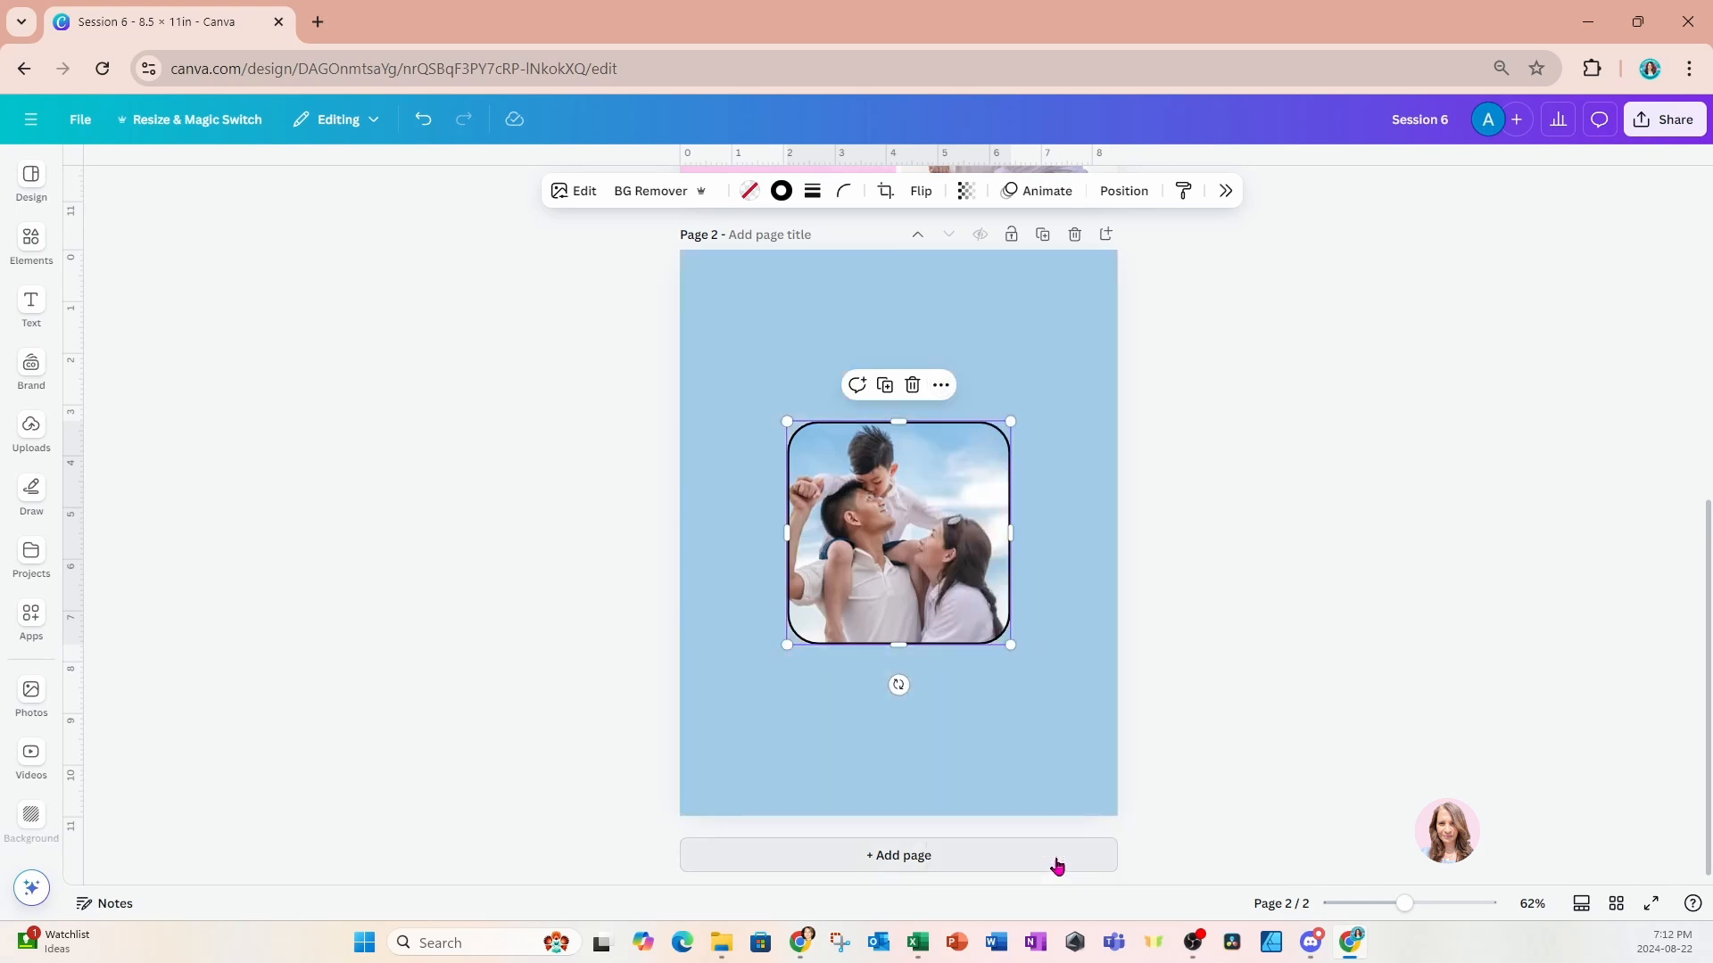
{"action": "left_click", "coordinate": [940, 385]}
{"action": "scroll", "coordinate": [1003, 767], "scroll_direction": "down", "scroll_amount": 1}
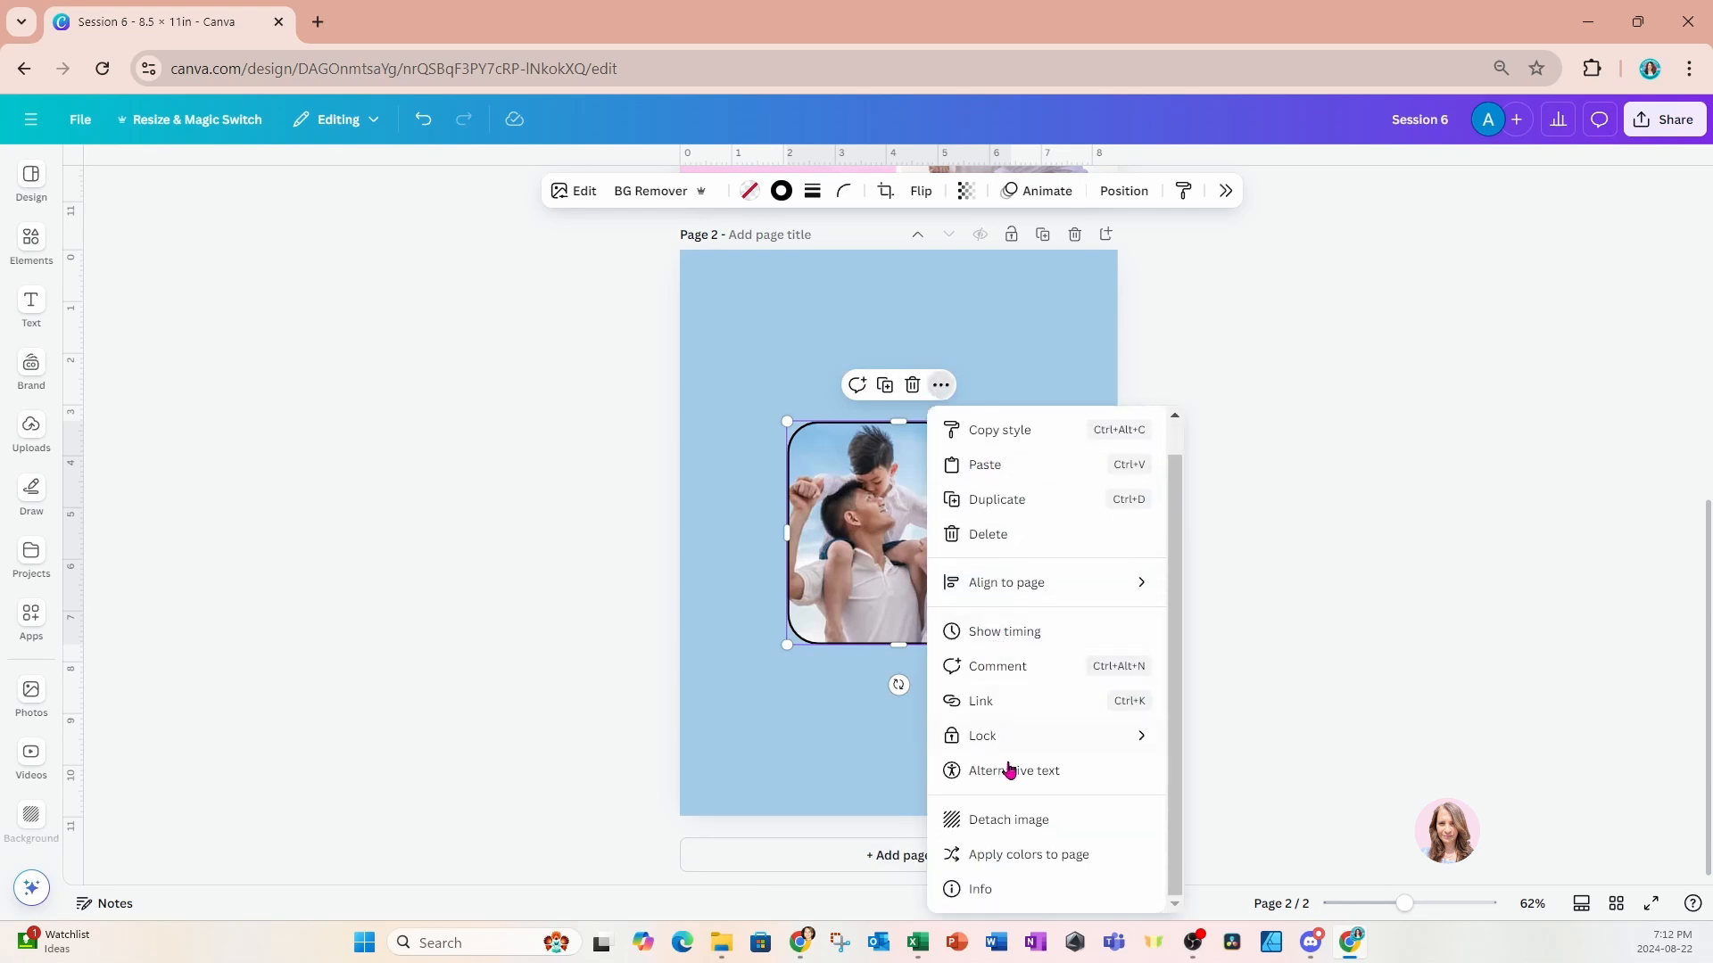
{"action": "left_click", "coordinate": [982, 857]}
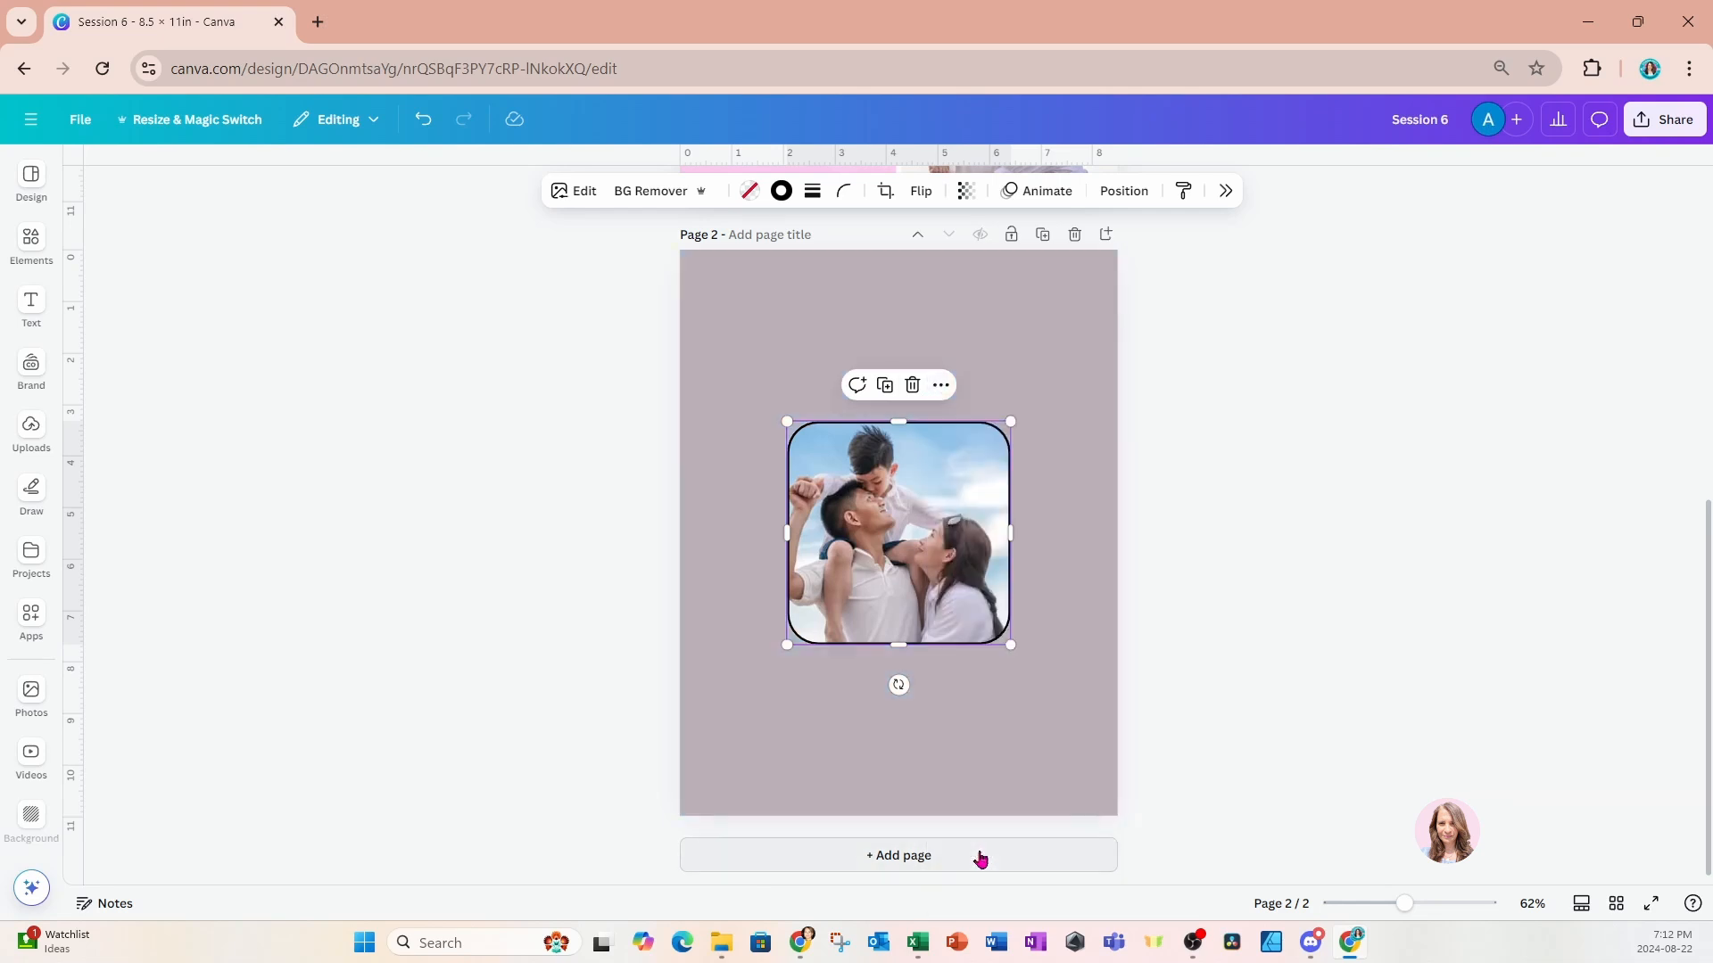
{"action": "left_click", "coordinate": [942, 386]}
{"action": "scroll", "coordinate": [990, 838], "scroll_direction": "down", "scroll_amount": 1}
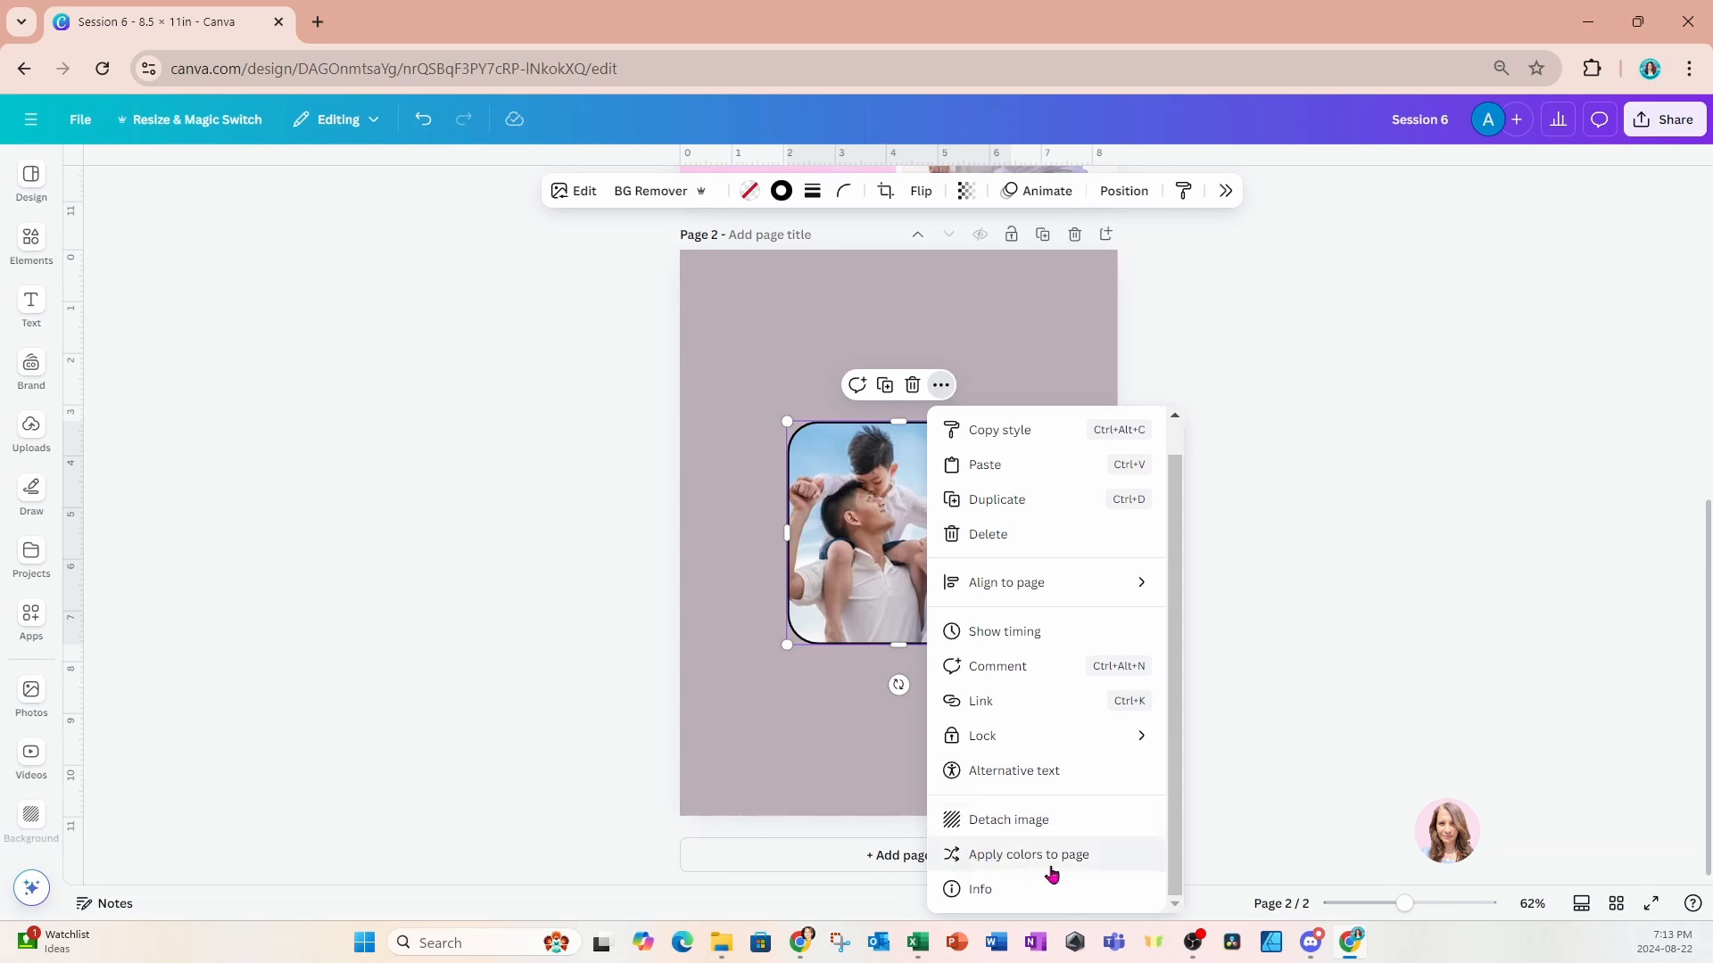
{"action": "left_click", "coordinate": [979, 889]}
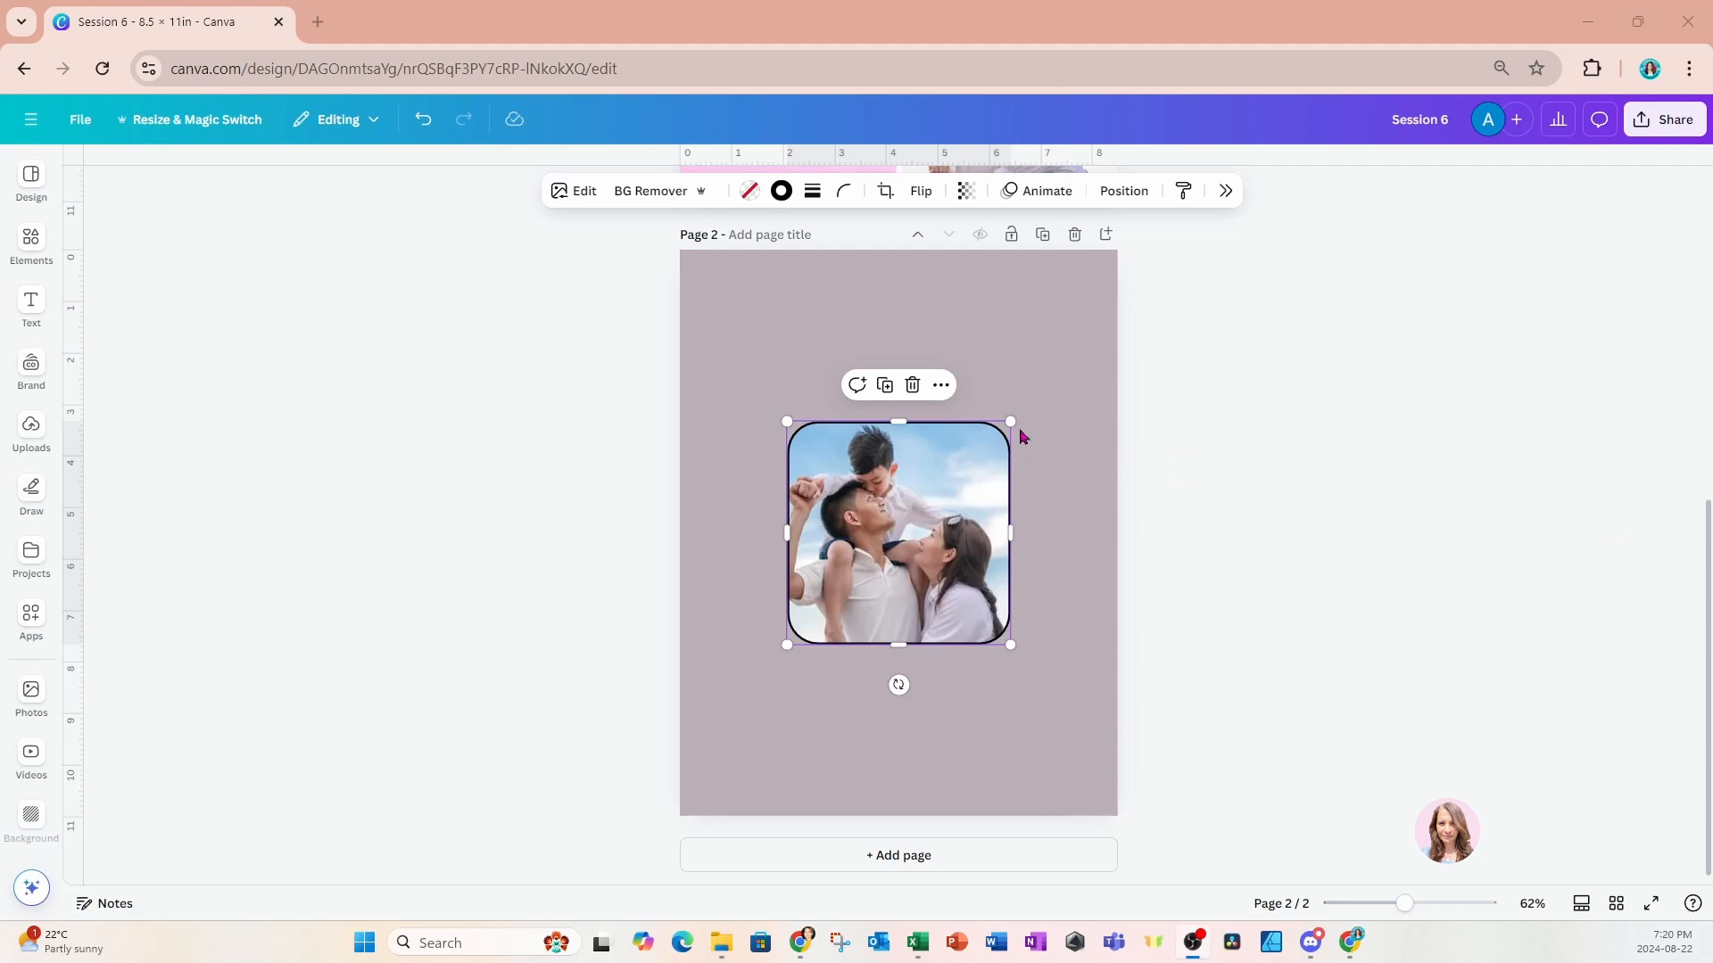
Enlarge page 2's rounded photo frame to a portrait shape about 5.4 by 6.8 in and reposition it near the page center.
{"action": "left_click_drag", "start_coordinate": [1012, 421], "coordinate": [1100, 348]}
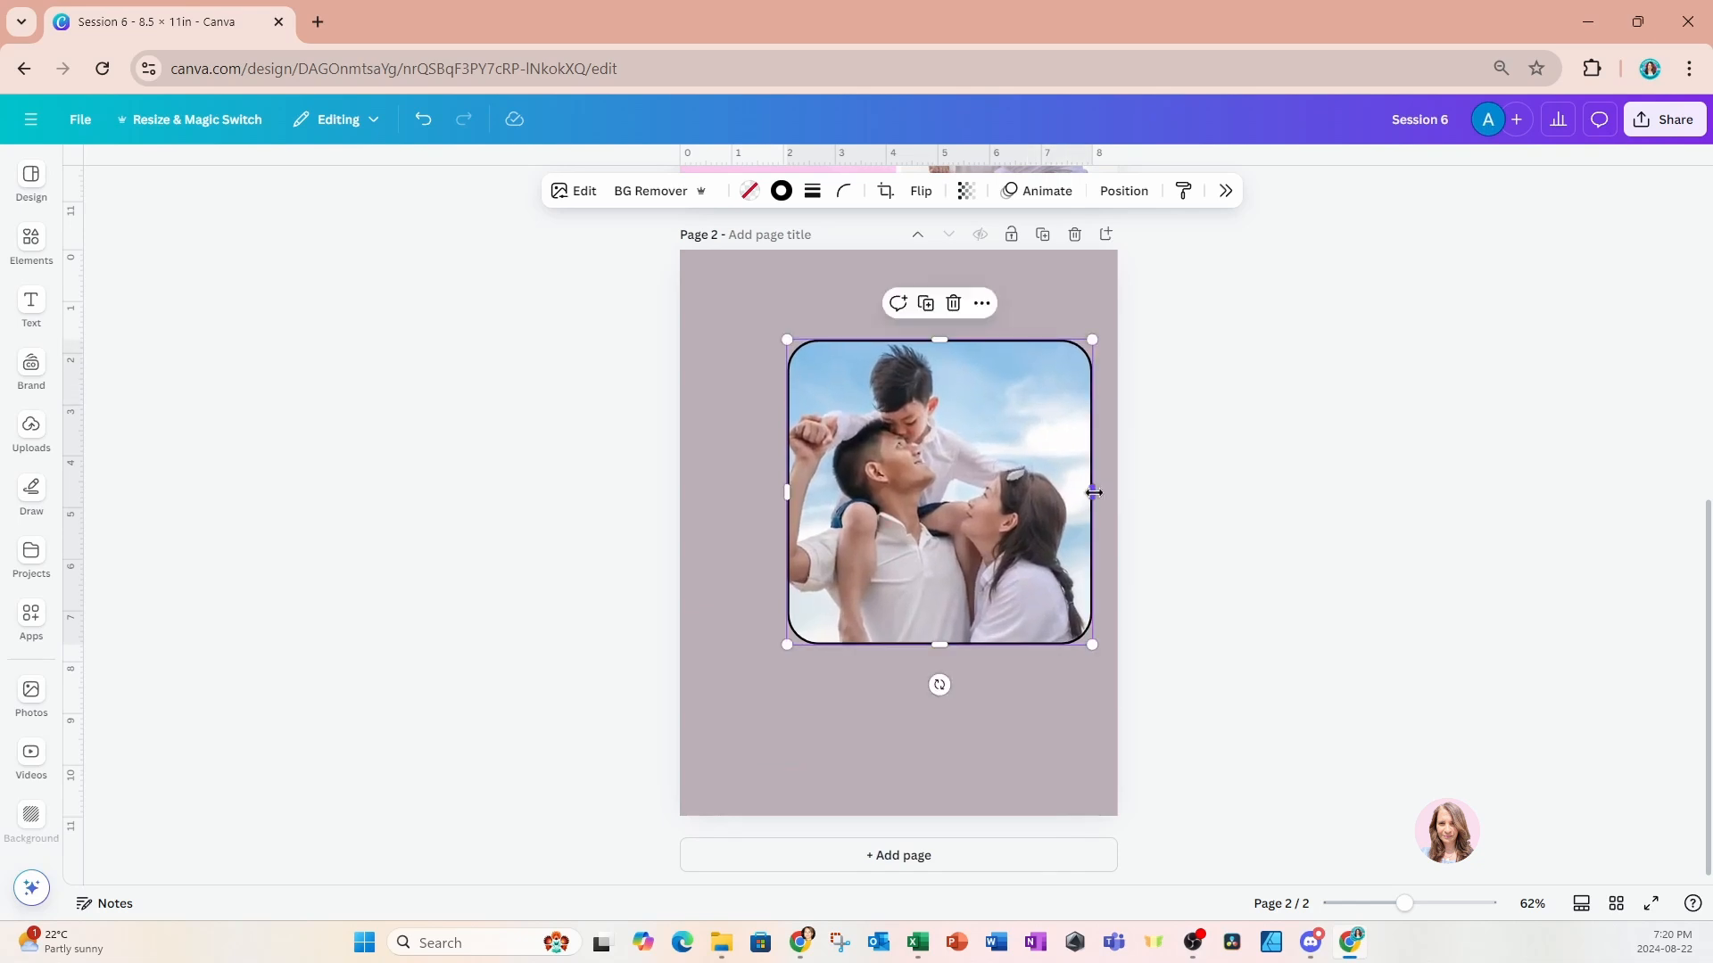
{"action": "left_click_drag", "start_coordinate": [1094, 492], "coordinate": [1043, 492]}
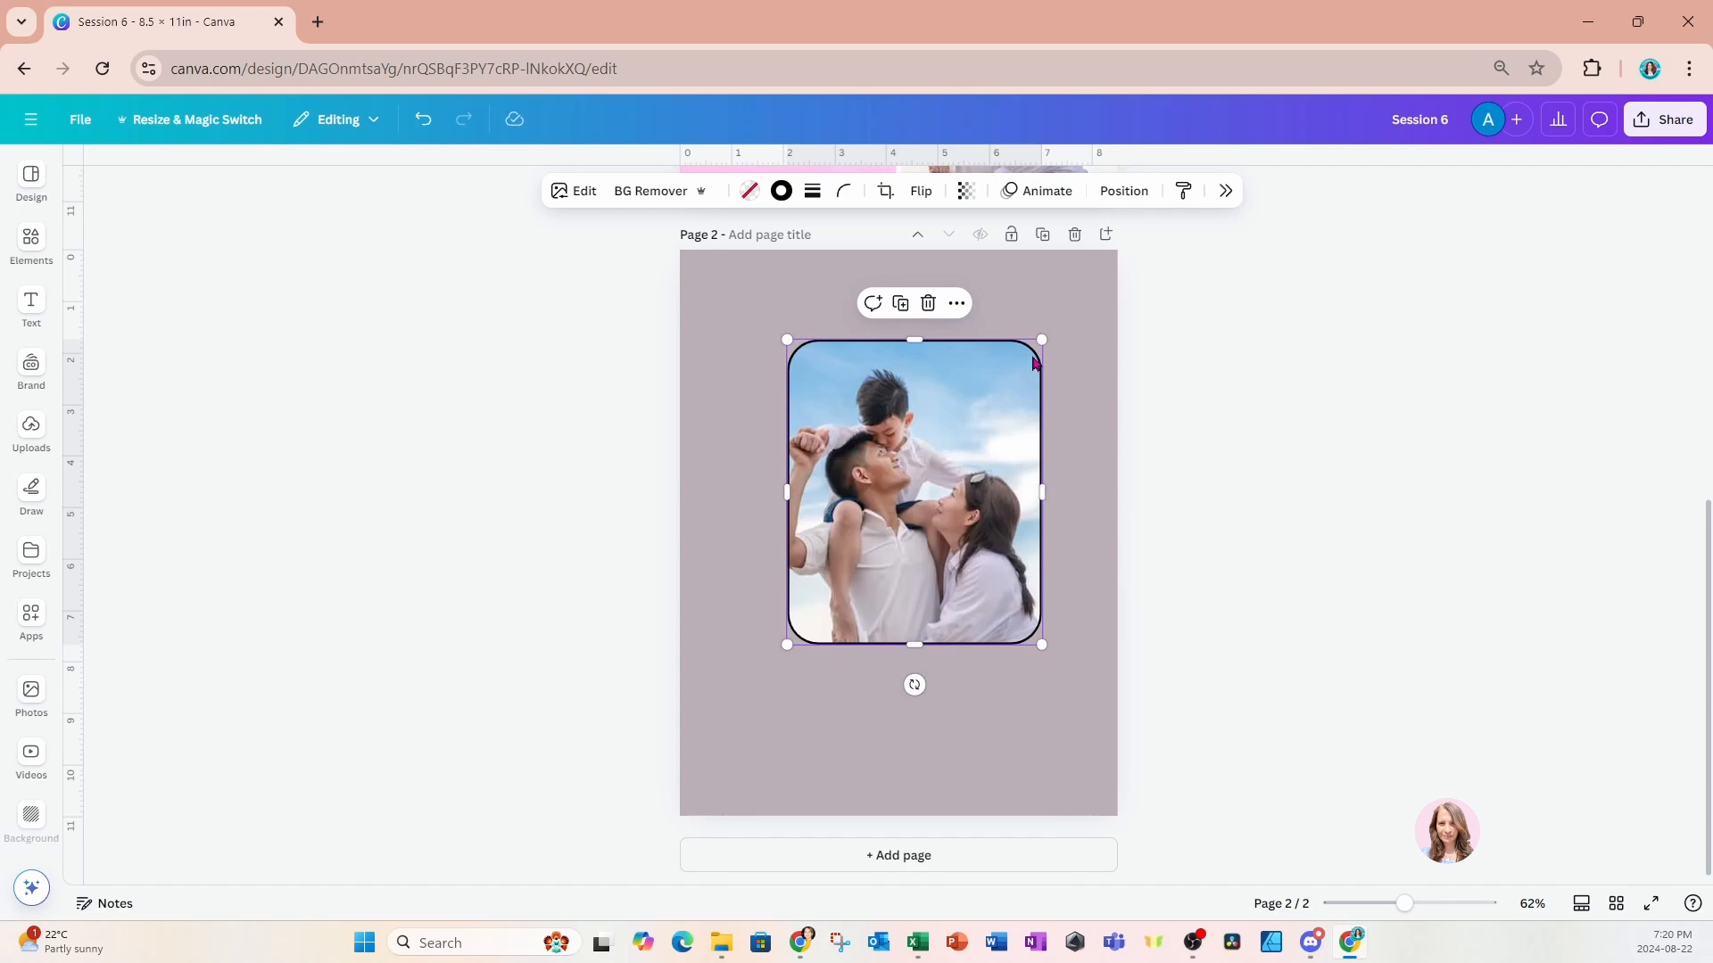
{"action": "left_click_drag", "start_coordinate": [1039, 343], "coordinate": [1080, 294]}
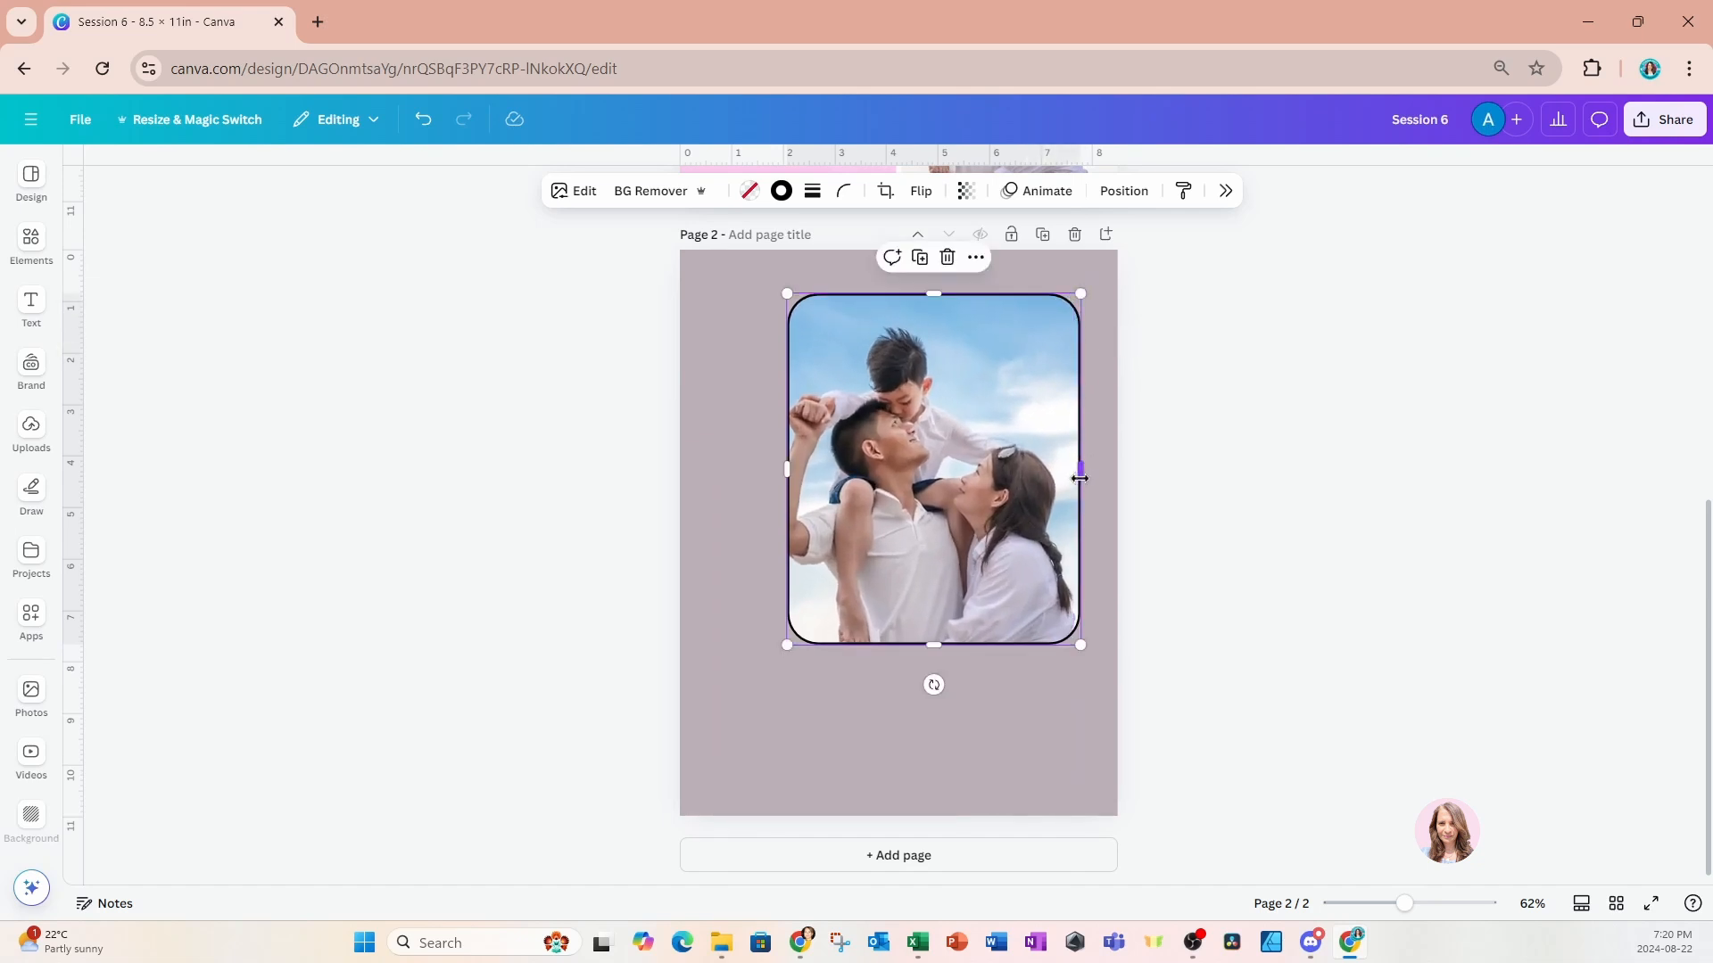
{"action": "mouse_move", "coordinate": [1080, 471]}
{"action": "left_mouse_down"}
{"action": "mouse_move", "coordinate": [926, 479]}
{"action": "mouse_move", "coordinate": [1067, 483]}
{"action": "left_mouse_up"}
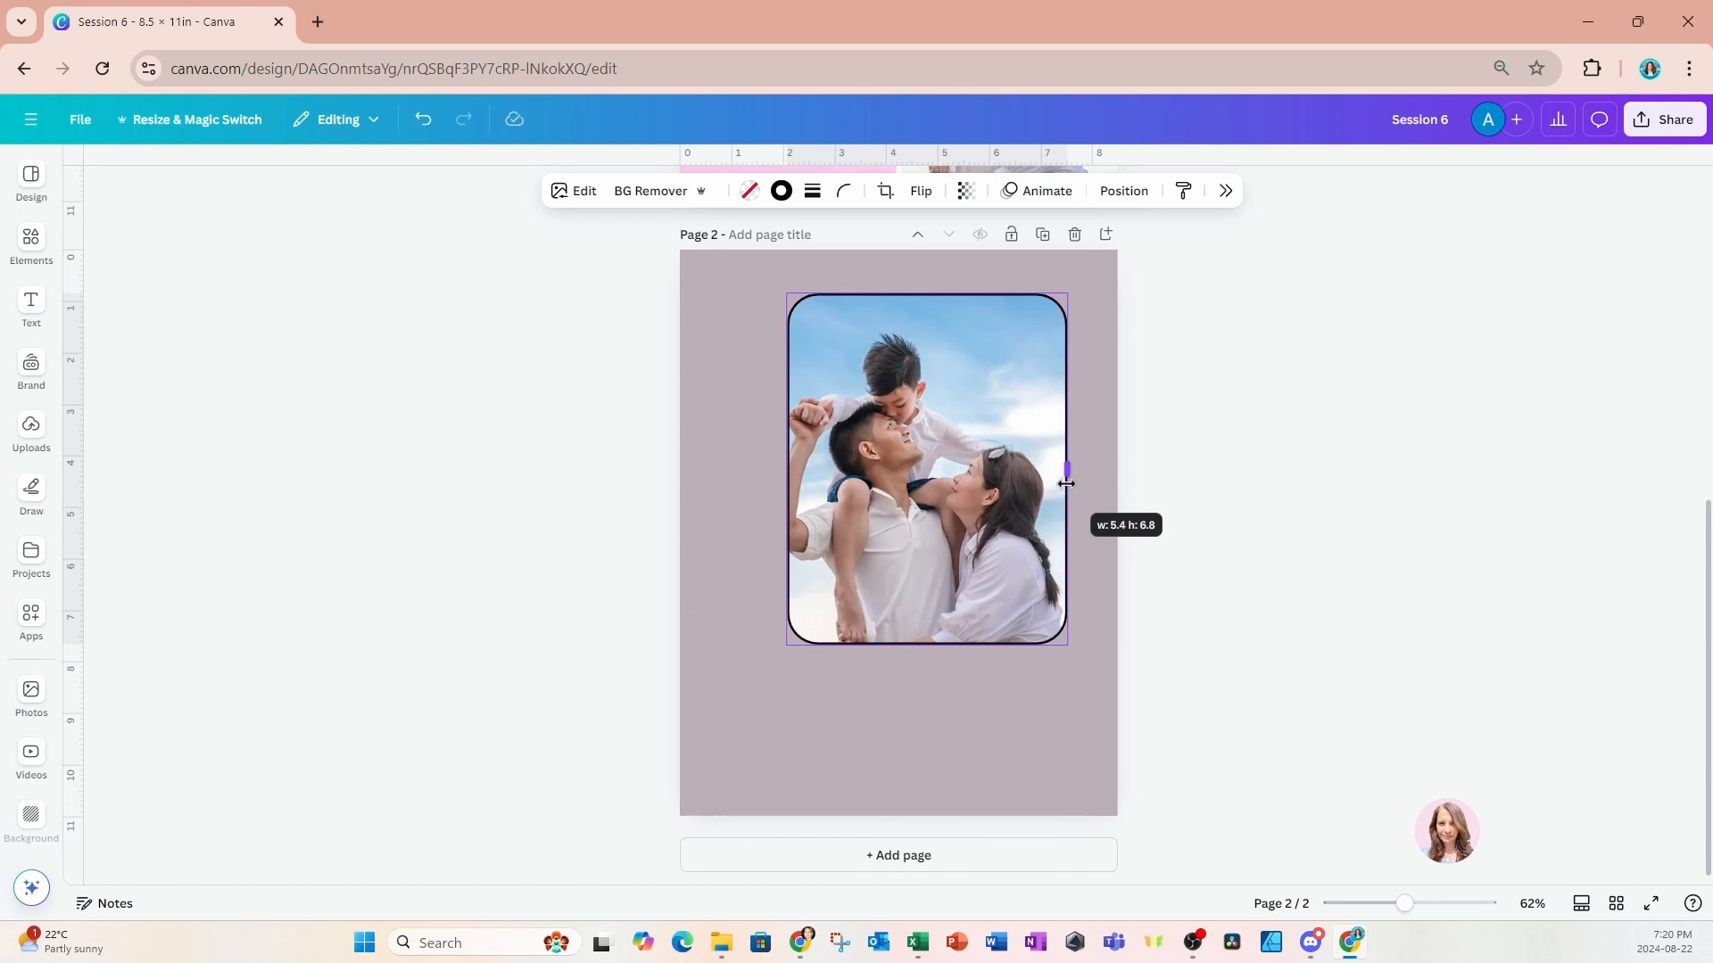
{"action": "left_click_drag", "start_coordinate": [1067, 483], "coordinate": [1067, 483]}
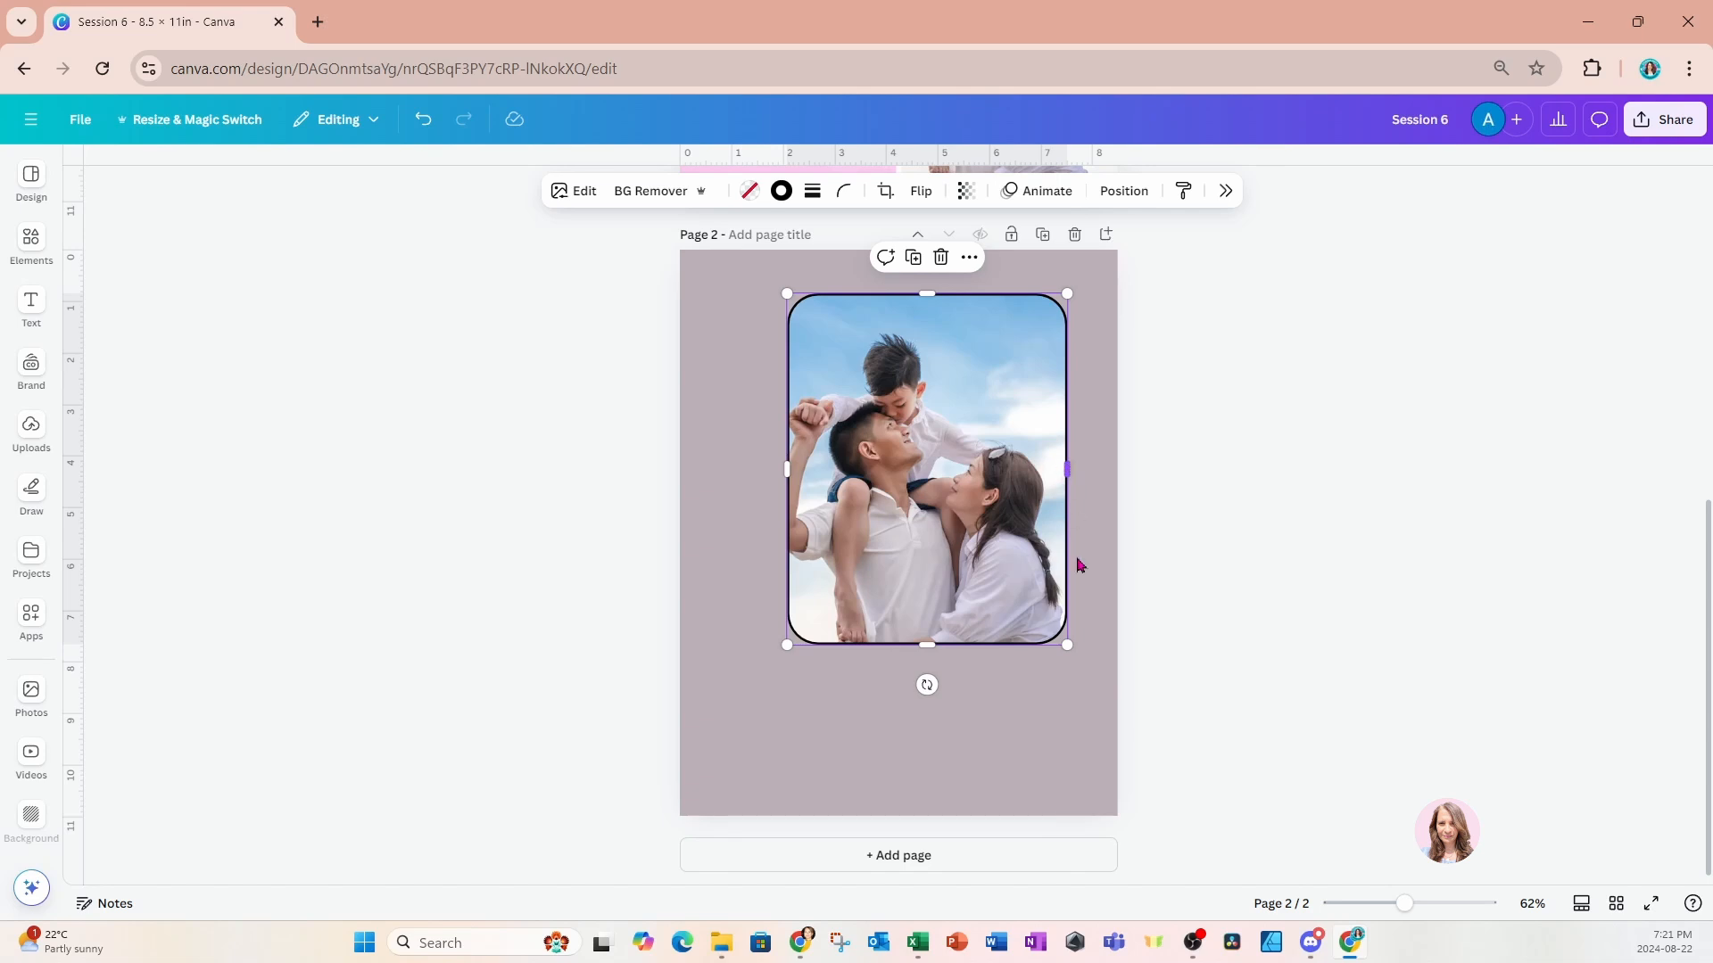
{"action": "left_click_drag", "start_coordinate": [1068, 644], "coordinate": [1039, 675]}
{"action": "left_click_drag", "start_coordinate": [992, 514], "coordinate": [966, 561]}
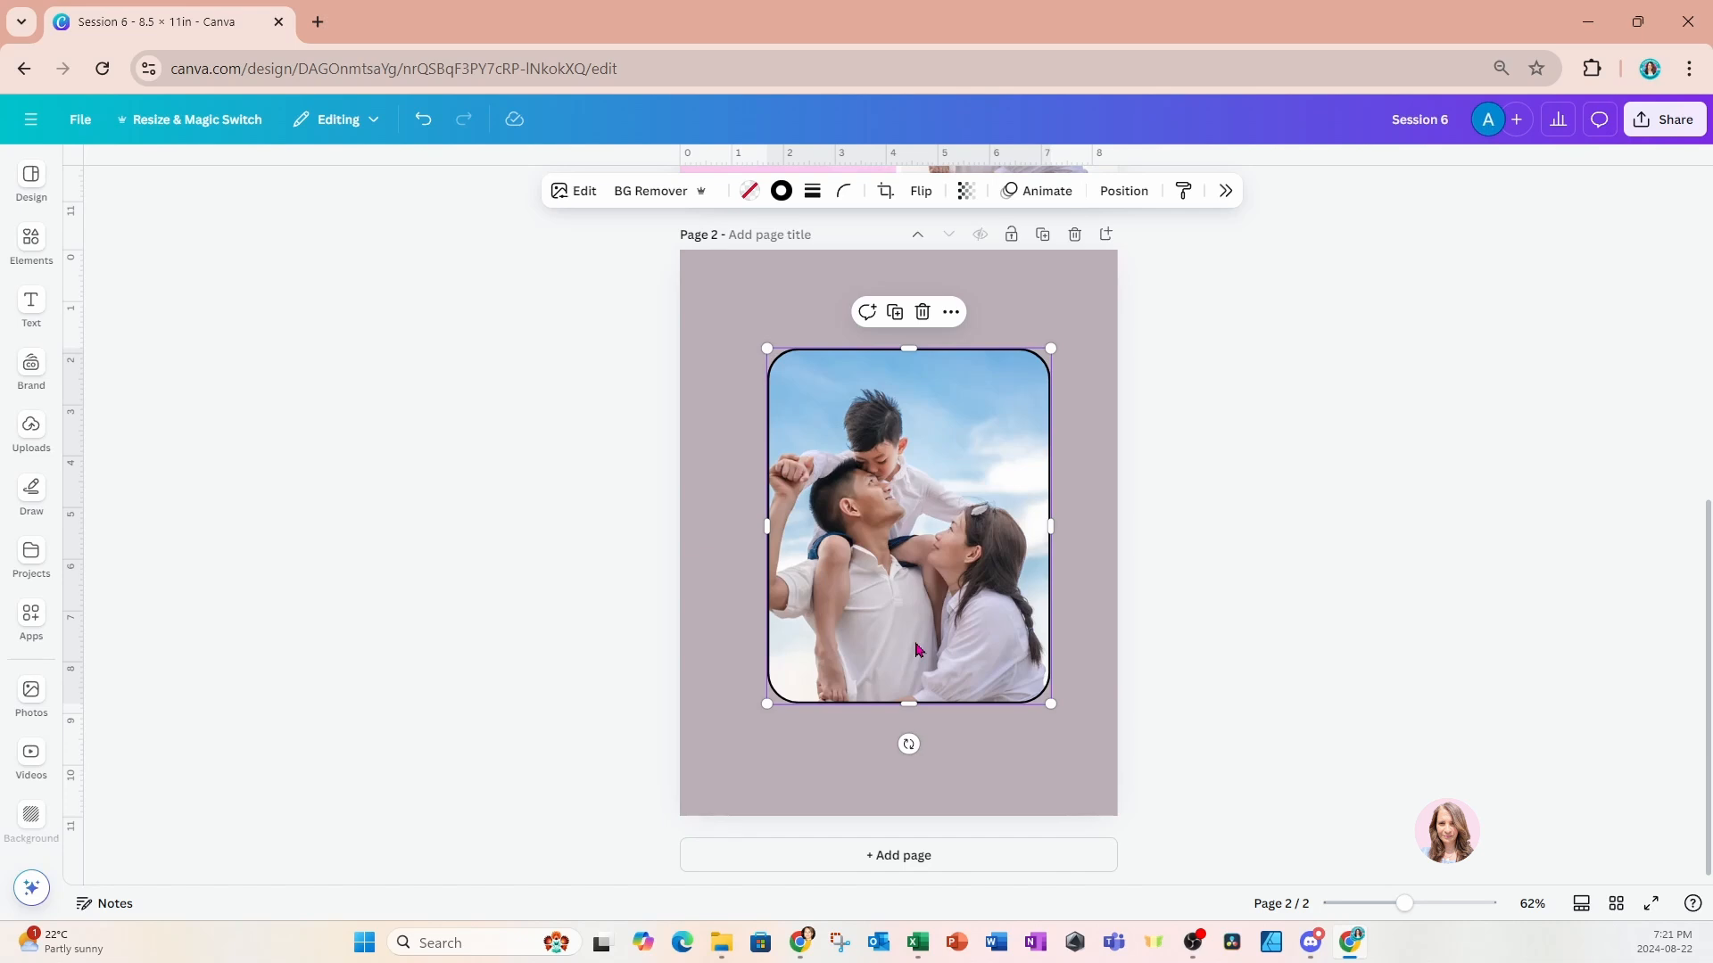
Insert a blank page after page 1 and fill it with a six-cell grid of two columns and three rows.
{"action": "scroll", "coordinate": [919, 649], "scroll_direction": "up", "scroll_amount": 5}
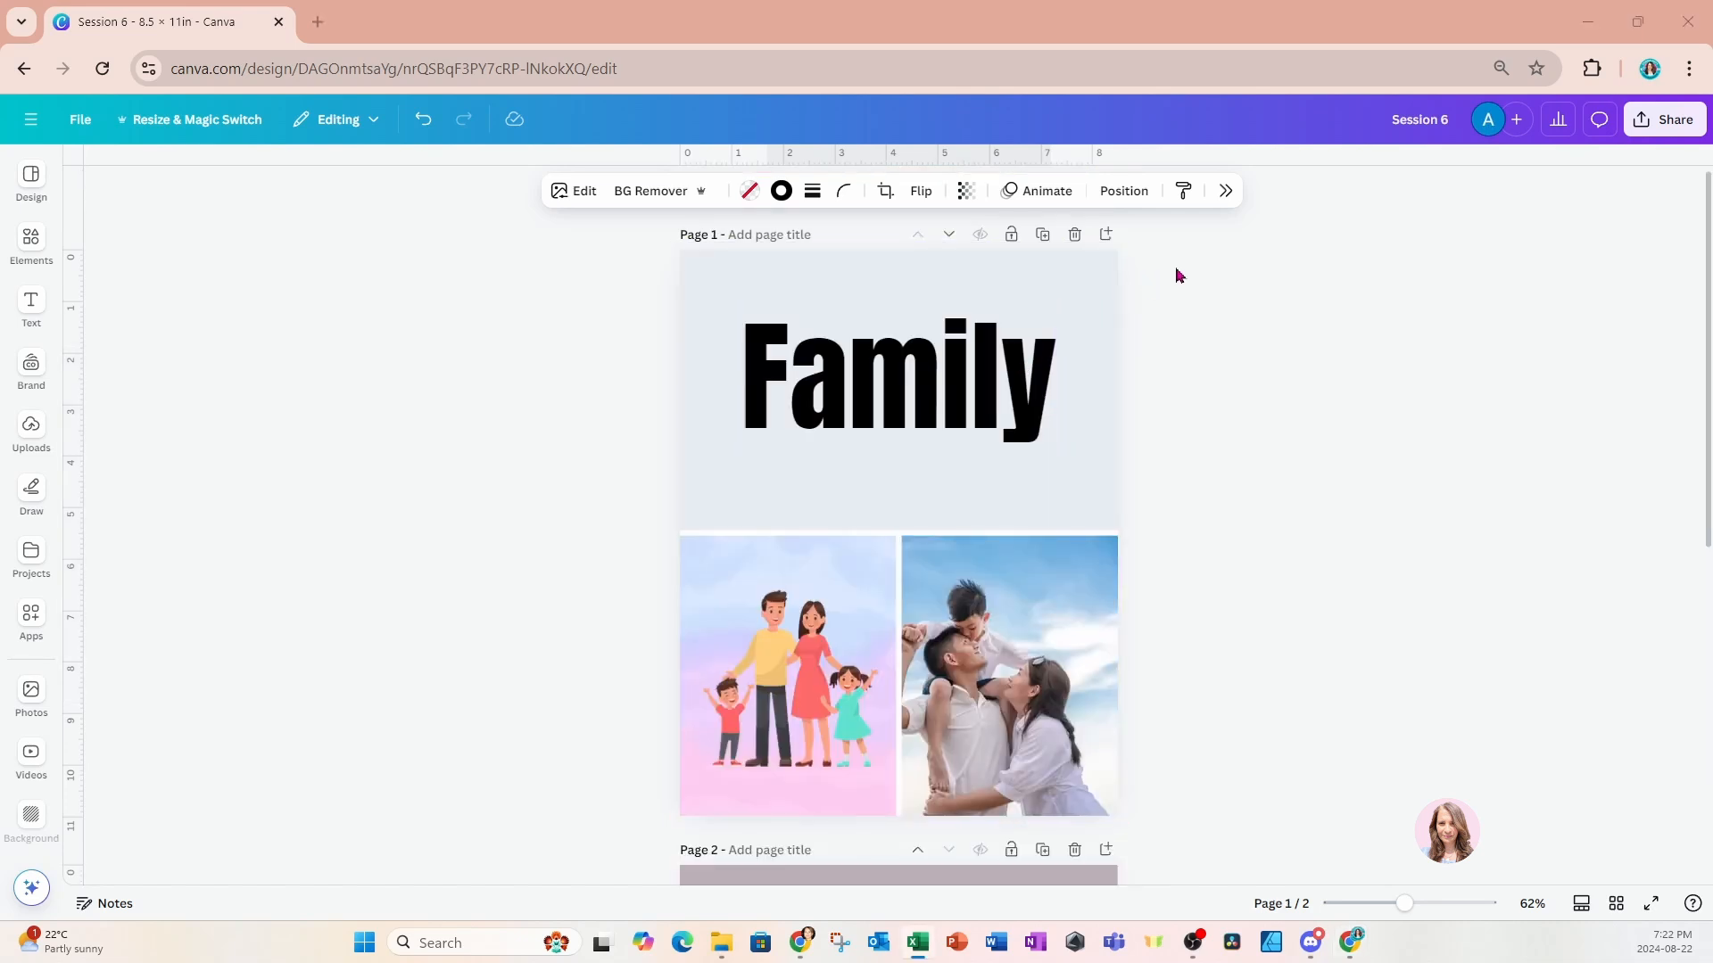
{"action": "left_click", "coordinate": [1106, 234]}
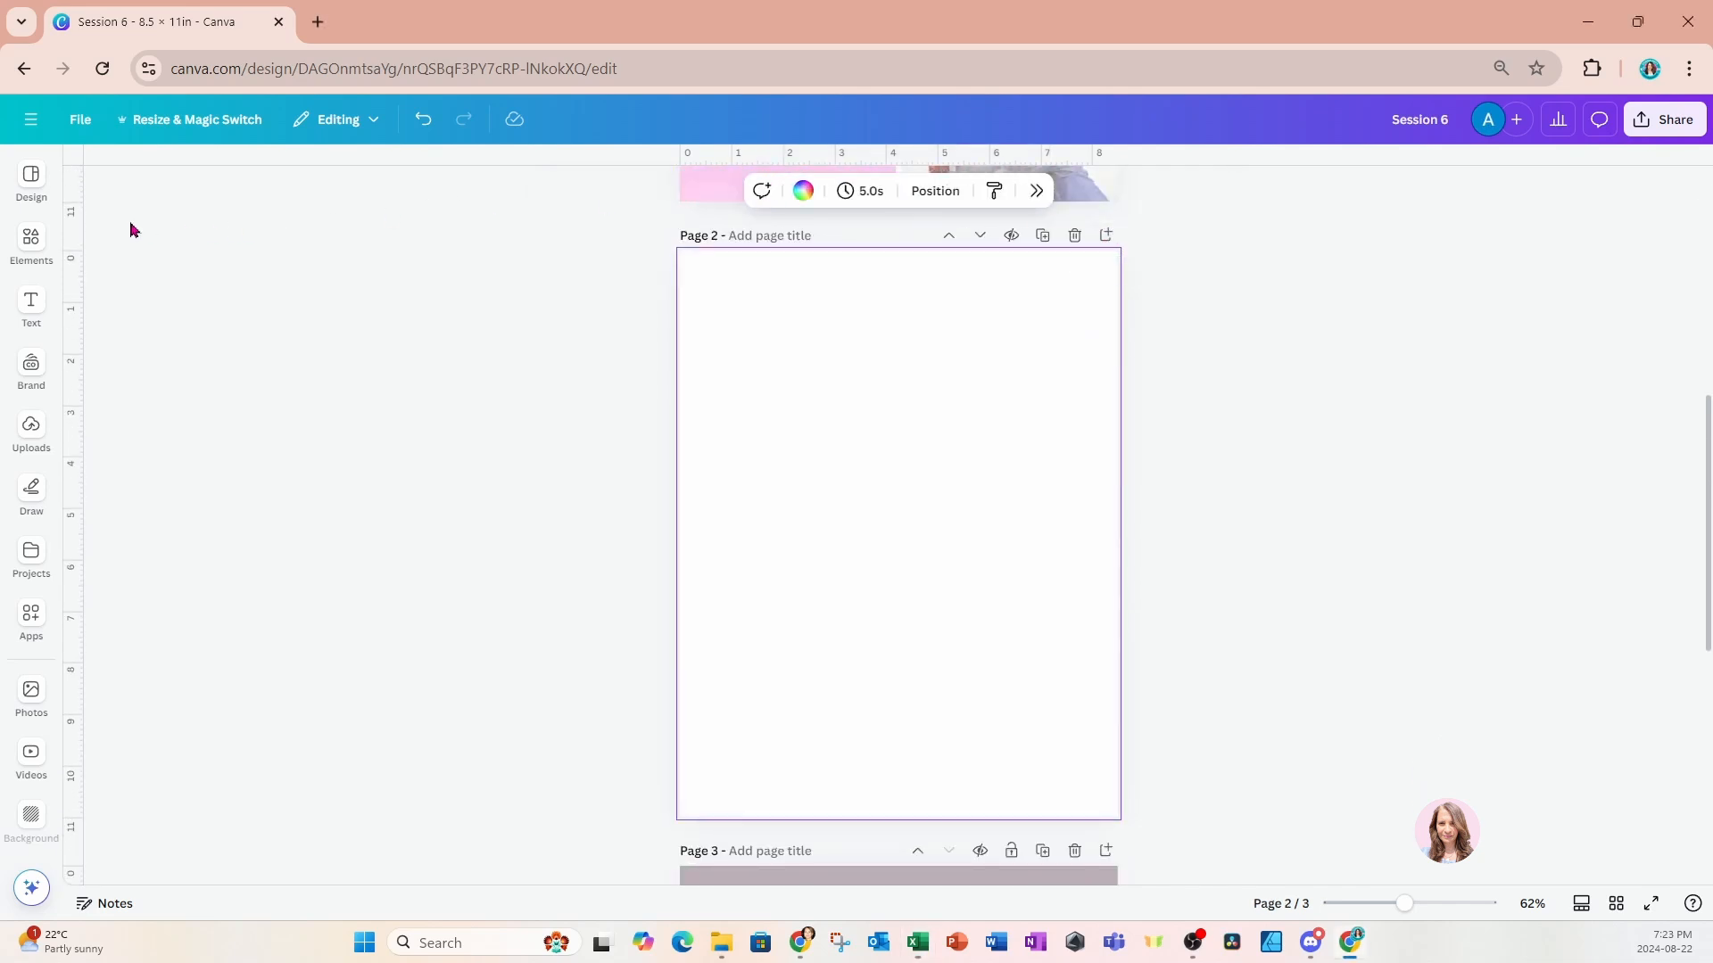
{"action": "left_click", "coordinate": [26, 247]}
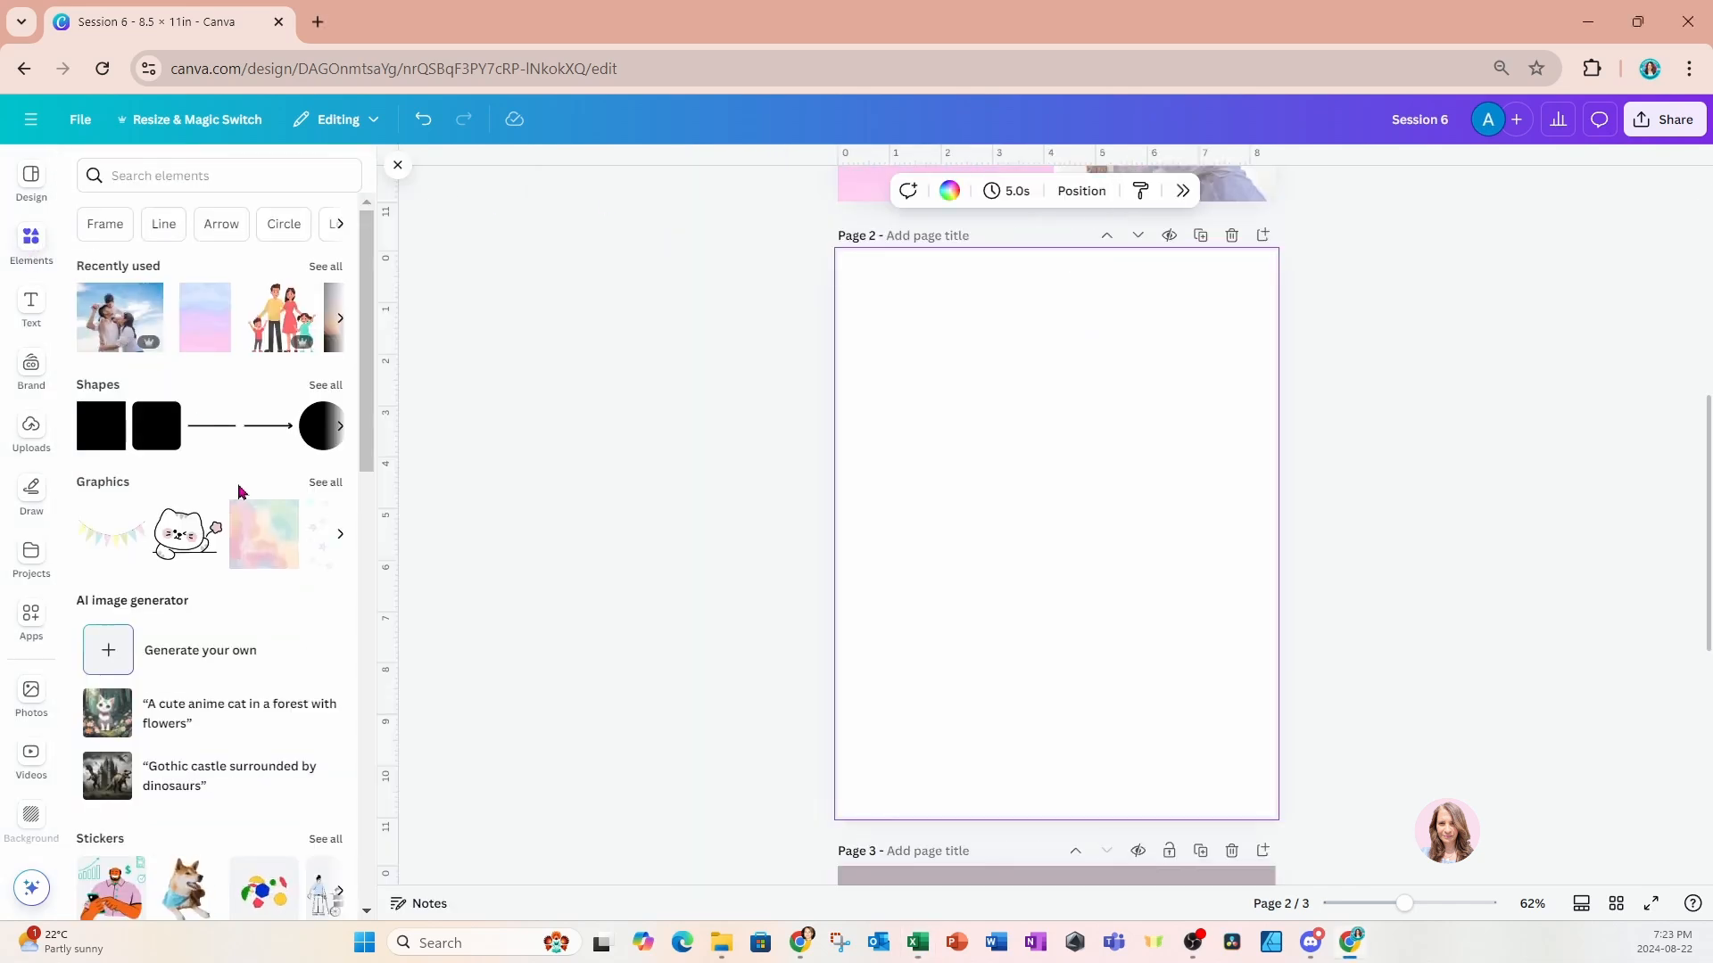
{"action": "scroll", "coordinate": [239, 490], "scroll_direction": "down", "scroll_amount": 8}
{"action": "scroll", "coordinate": [239, 491], "scroll_direction": "down", "scroll_amount": 5}
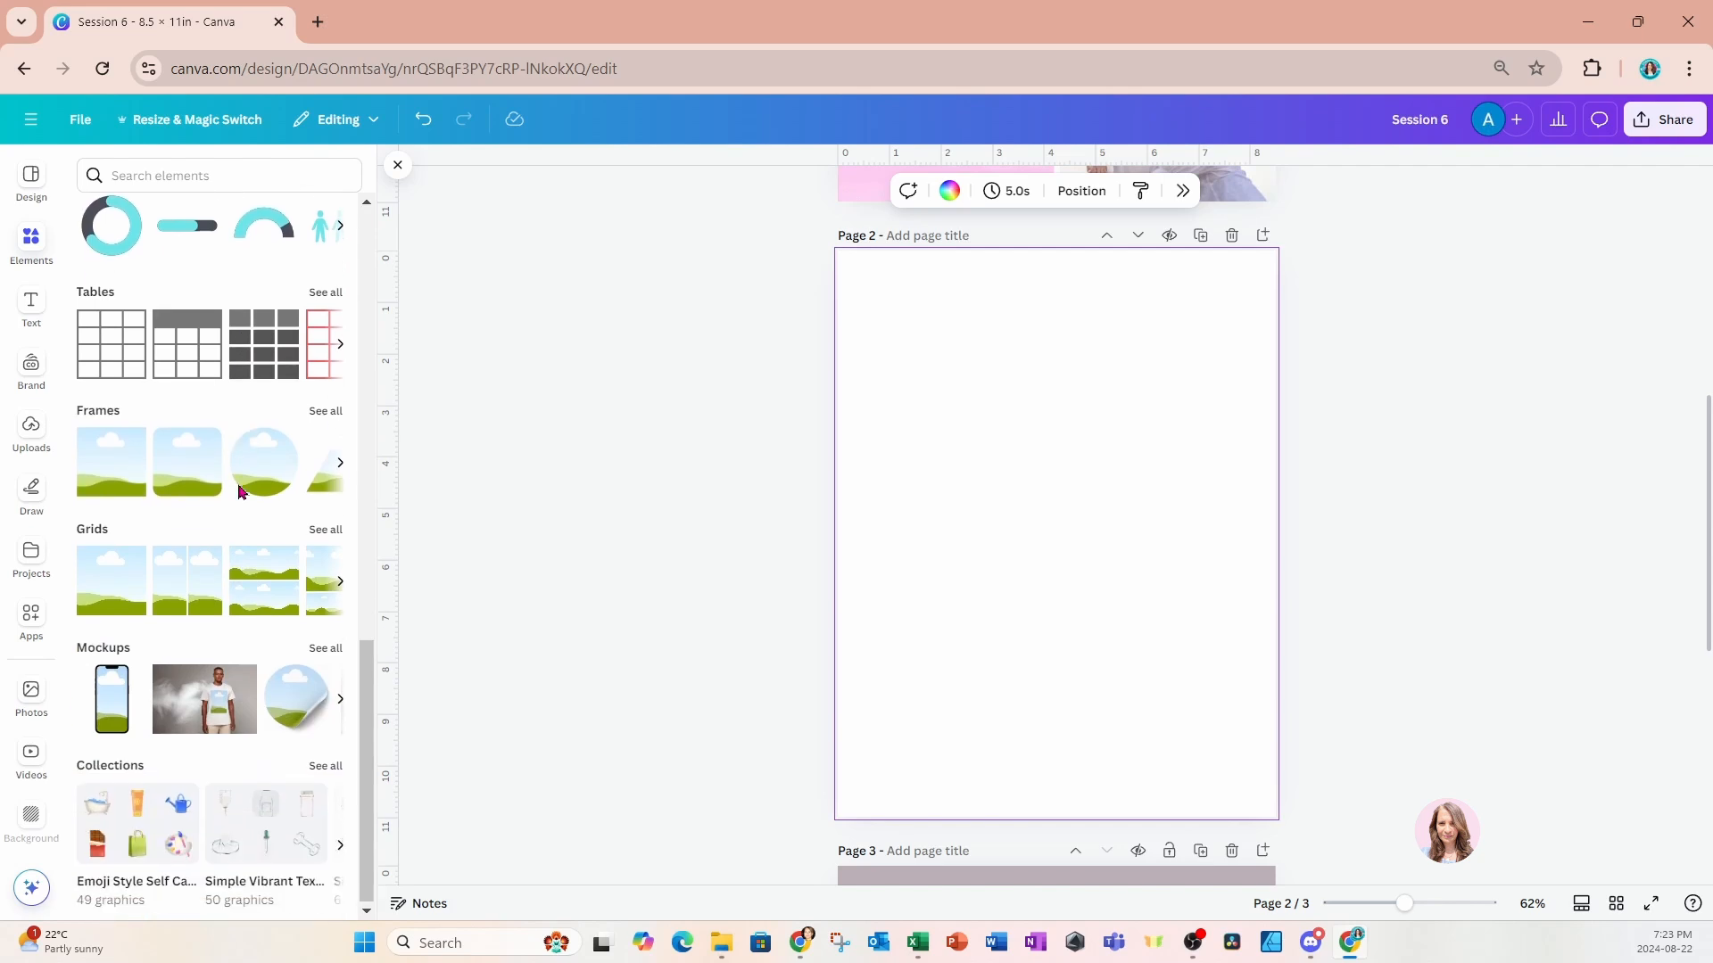
{"action": "left_click", "coordinate": [337, 533]}
{"action": "scroll", "coordinate": [312, 551], "scroll_direction": "down", "scroll_amount": 5}
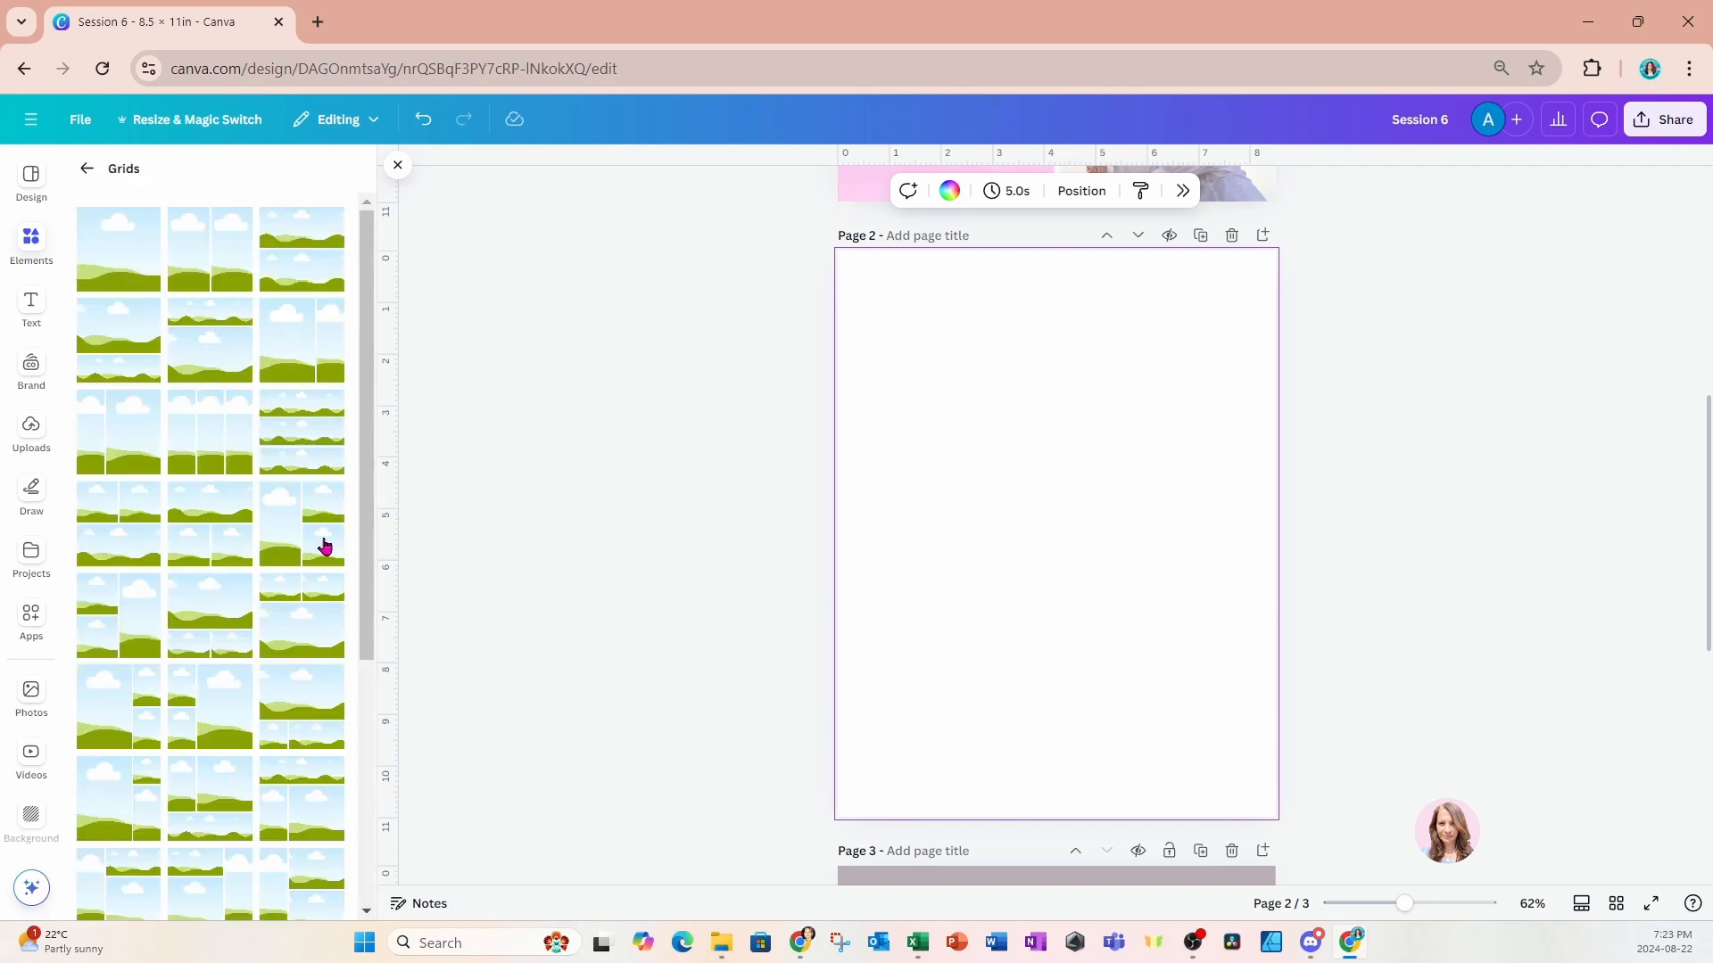
{"action": "scroll", "coordinate": [302, 554], "scroll_direction": "down", "scroll_amount": 4}
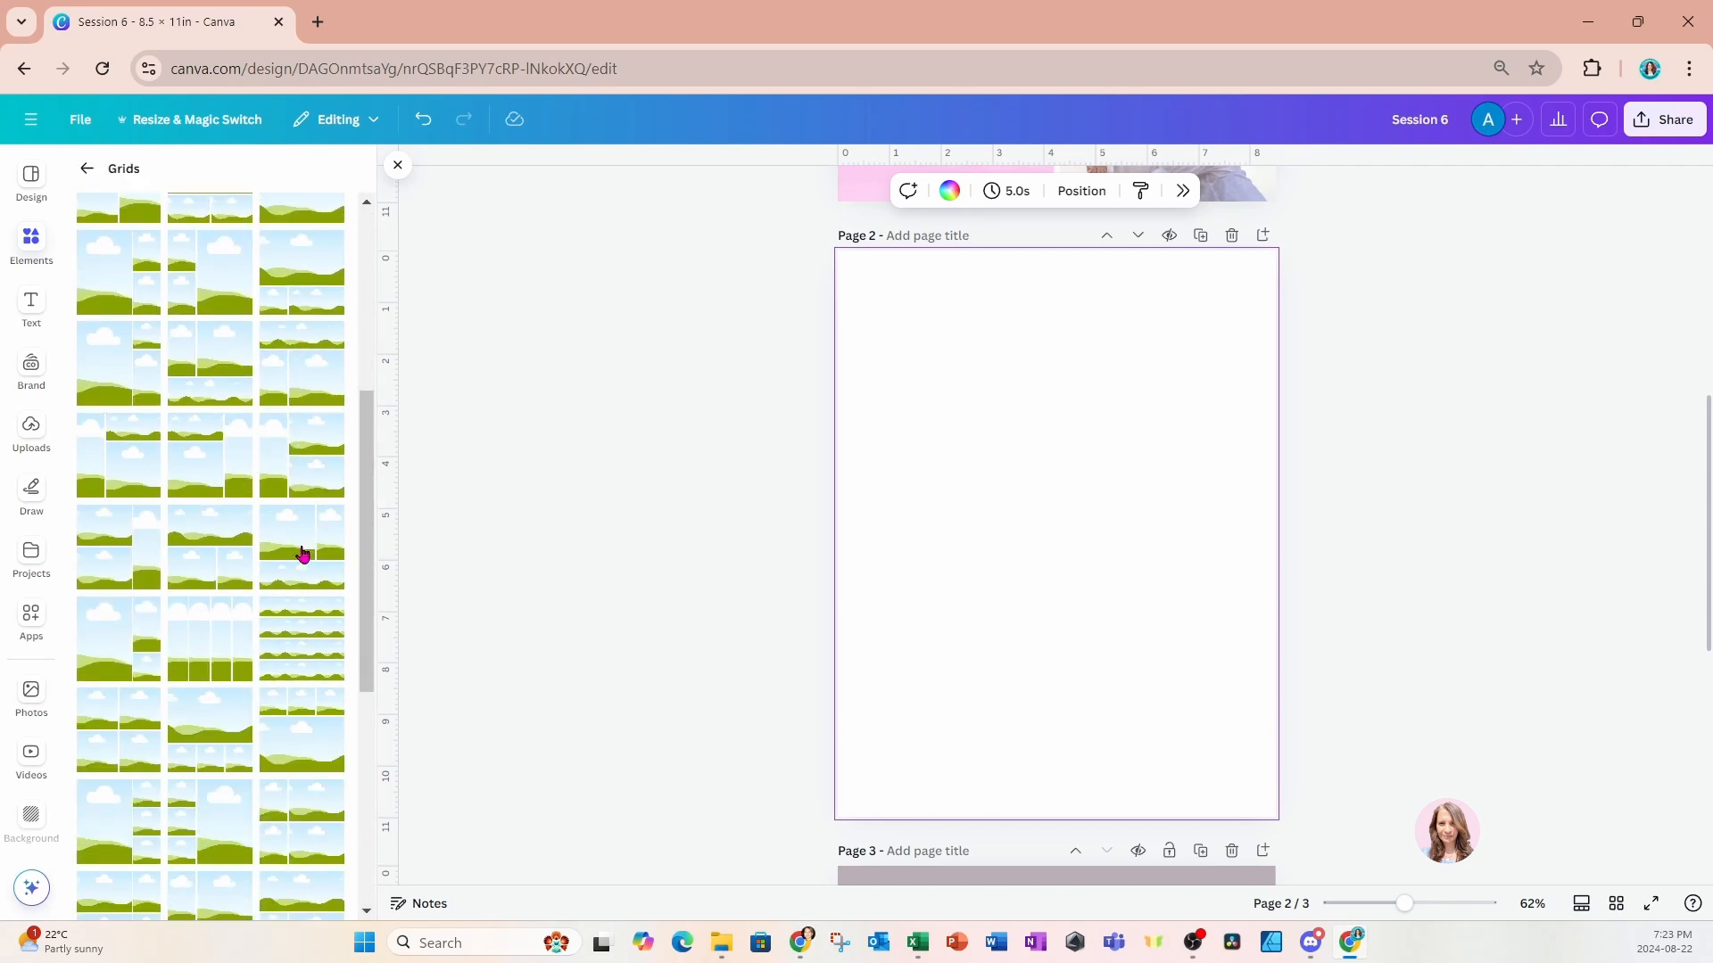
{"action": "scroll", "coordinate": [302, 554], "scroll_direction": "down", "scroll_amount": 5}
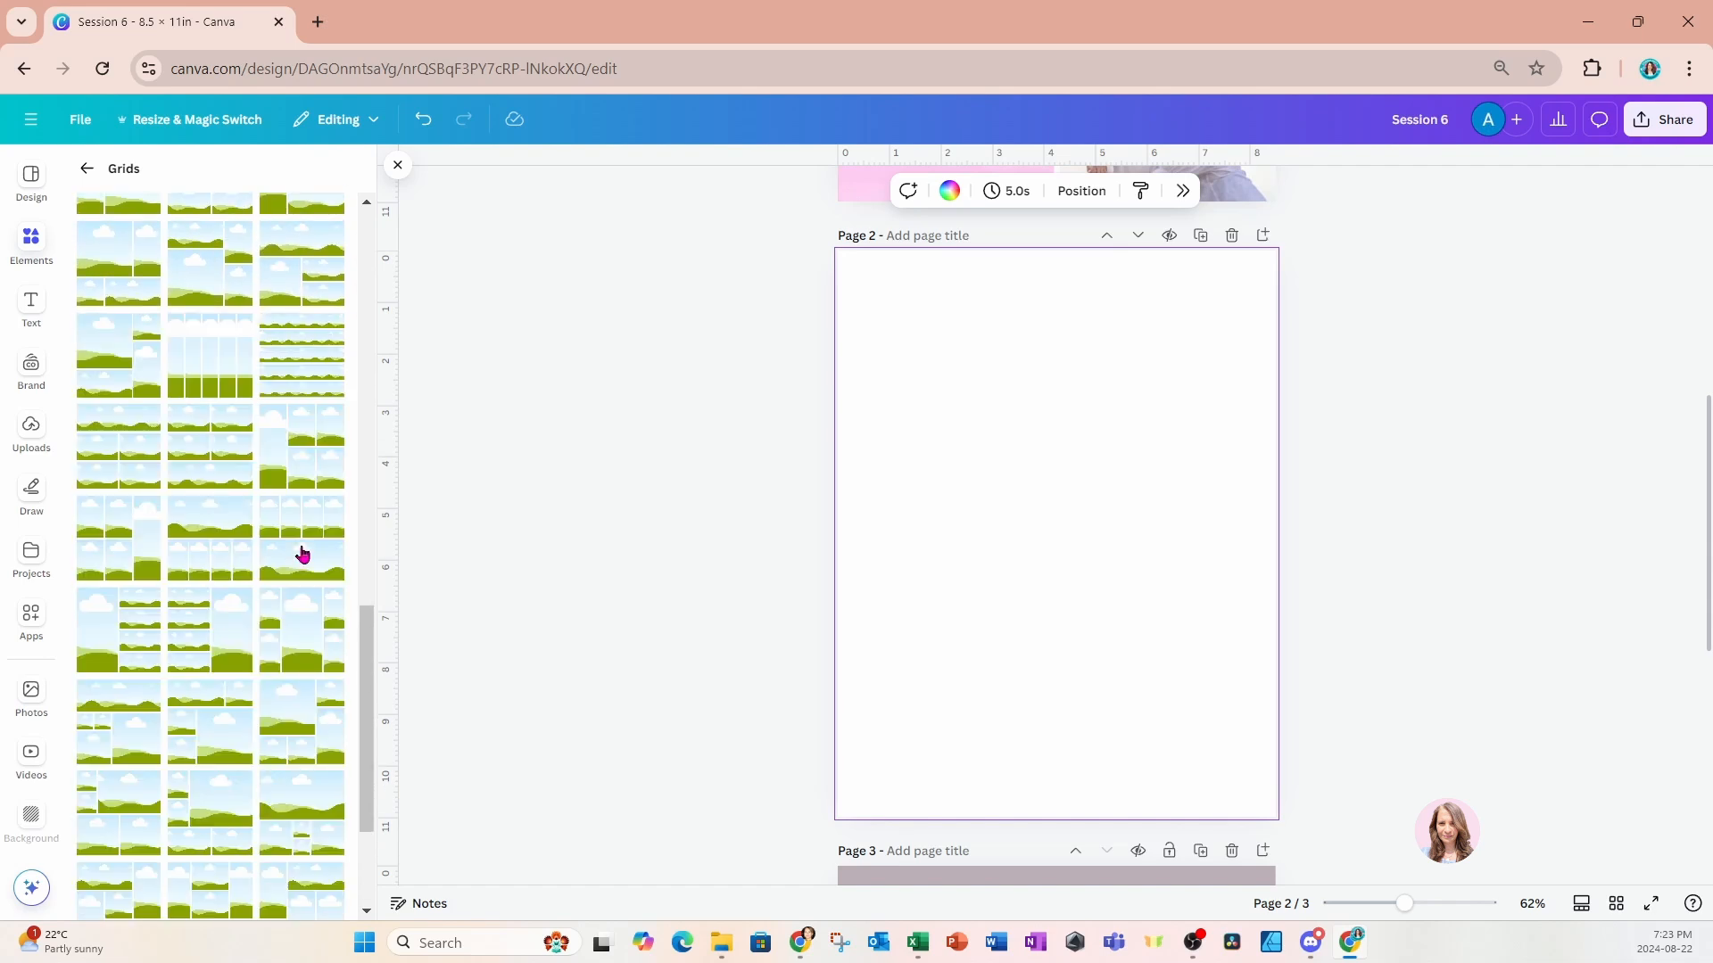
{"action": "scroll", "coordinate": [301, 554], "scroll_direction": "down", "scroll_amount": 4}
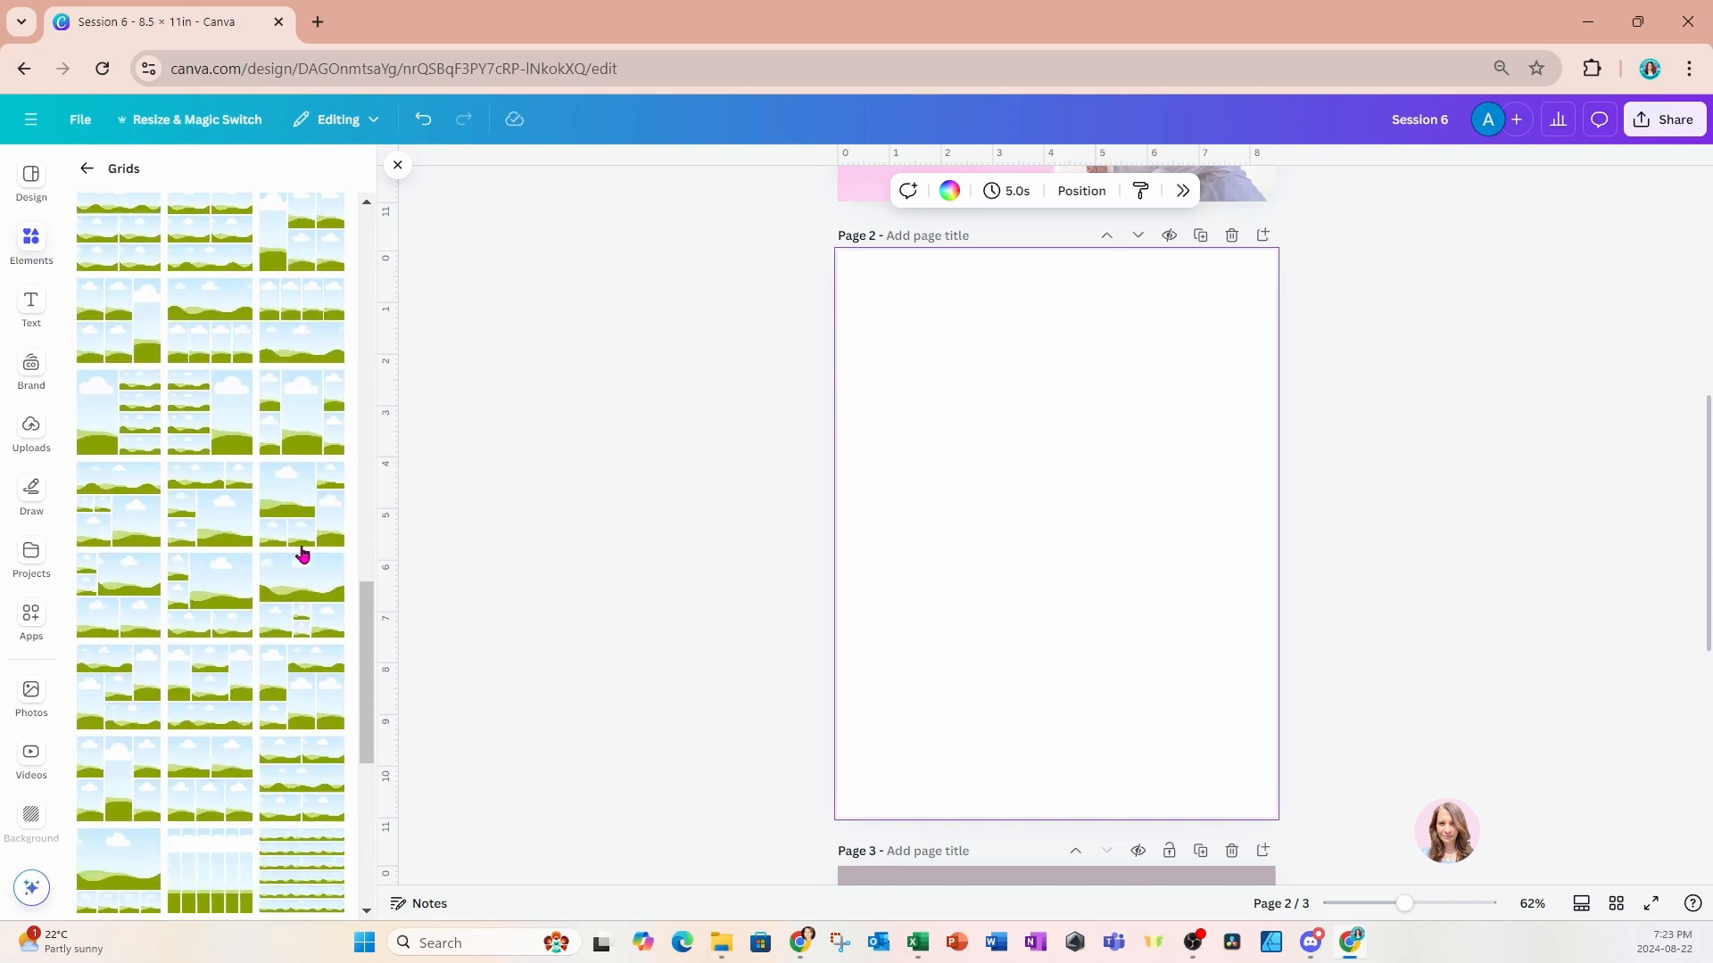
{"action": "scroll", "coordinate": [301, 554], "scroll_direction": "down", "scroll_amount": 3}
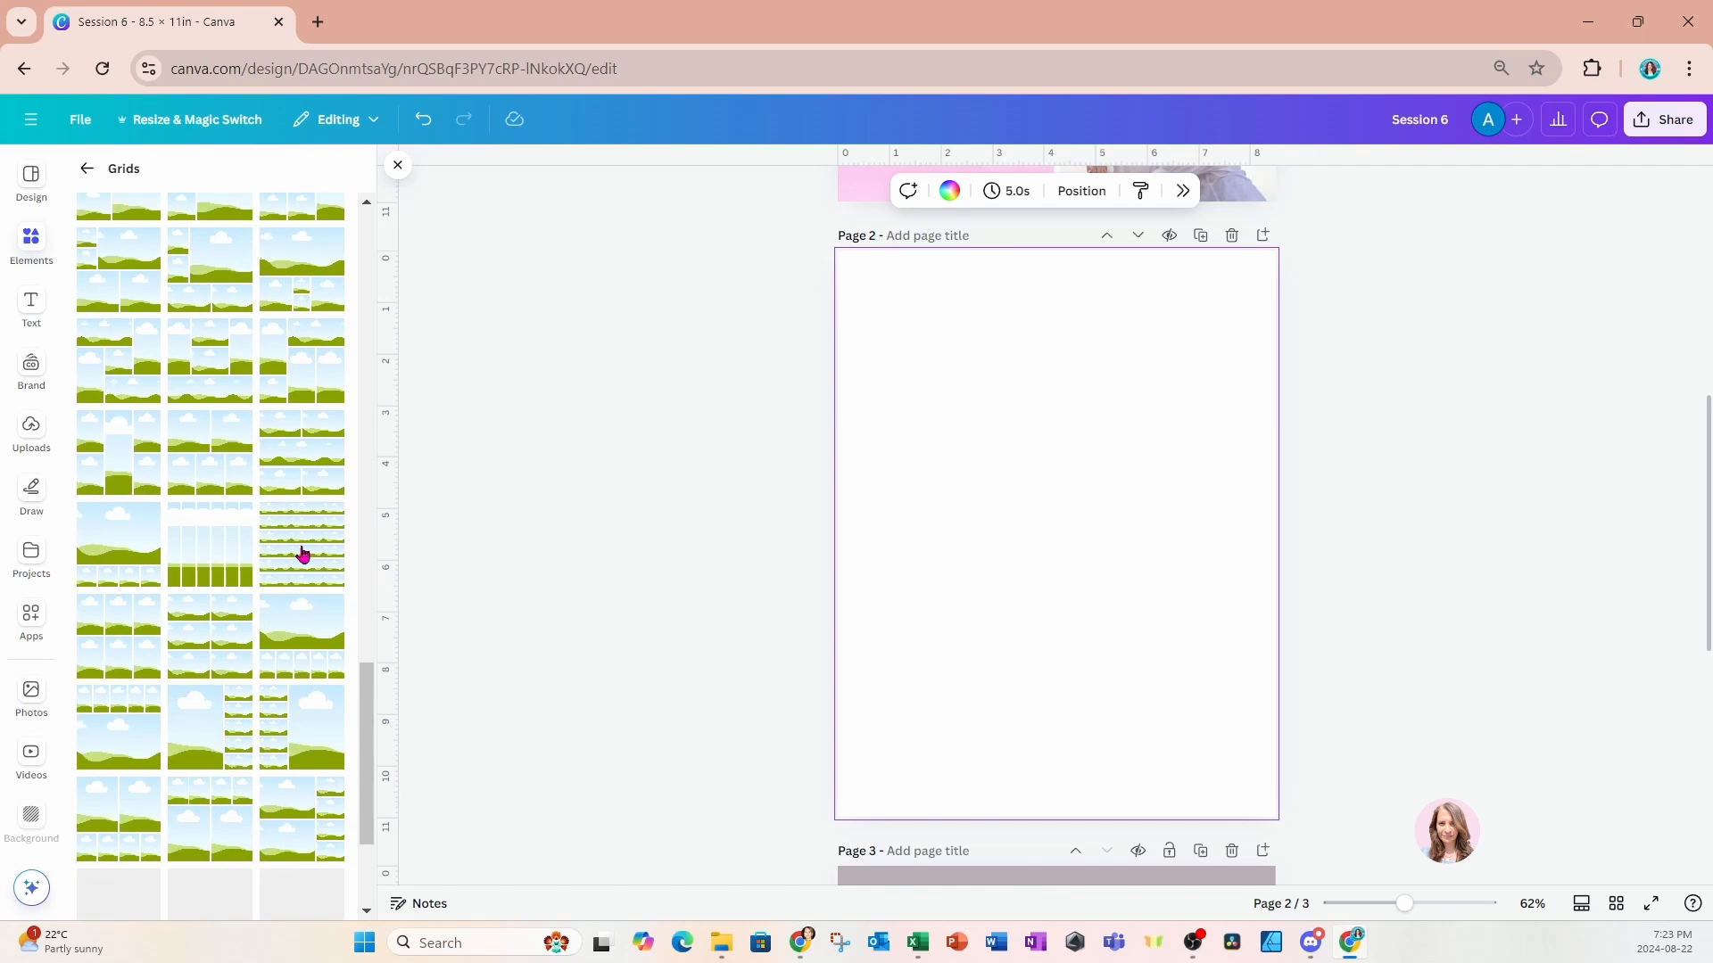
{"action": "left_click", "coordinate": [209, 637]}
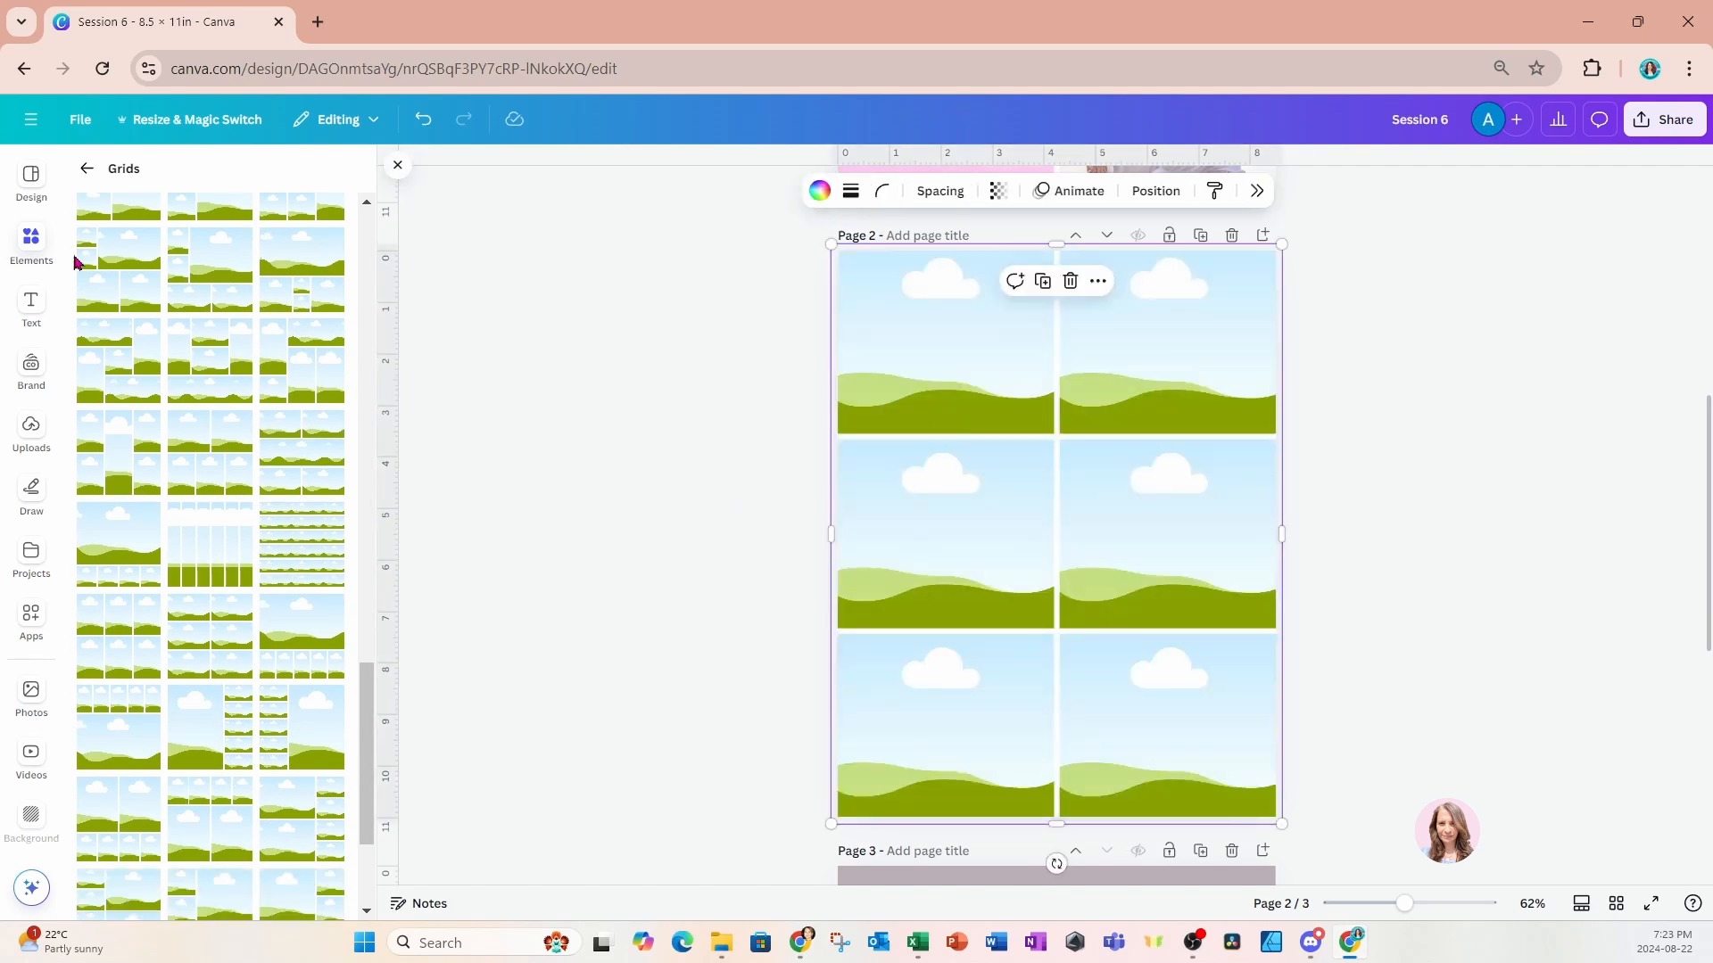
Search the elements for "family" and place the blue-sky family photo in the new grid's middle-left cell.
{"action": "left_click", "coordinate": [27, 256]}
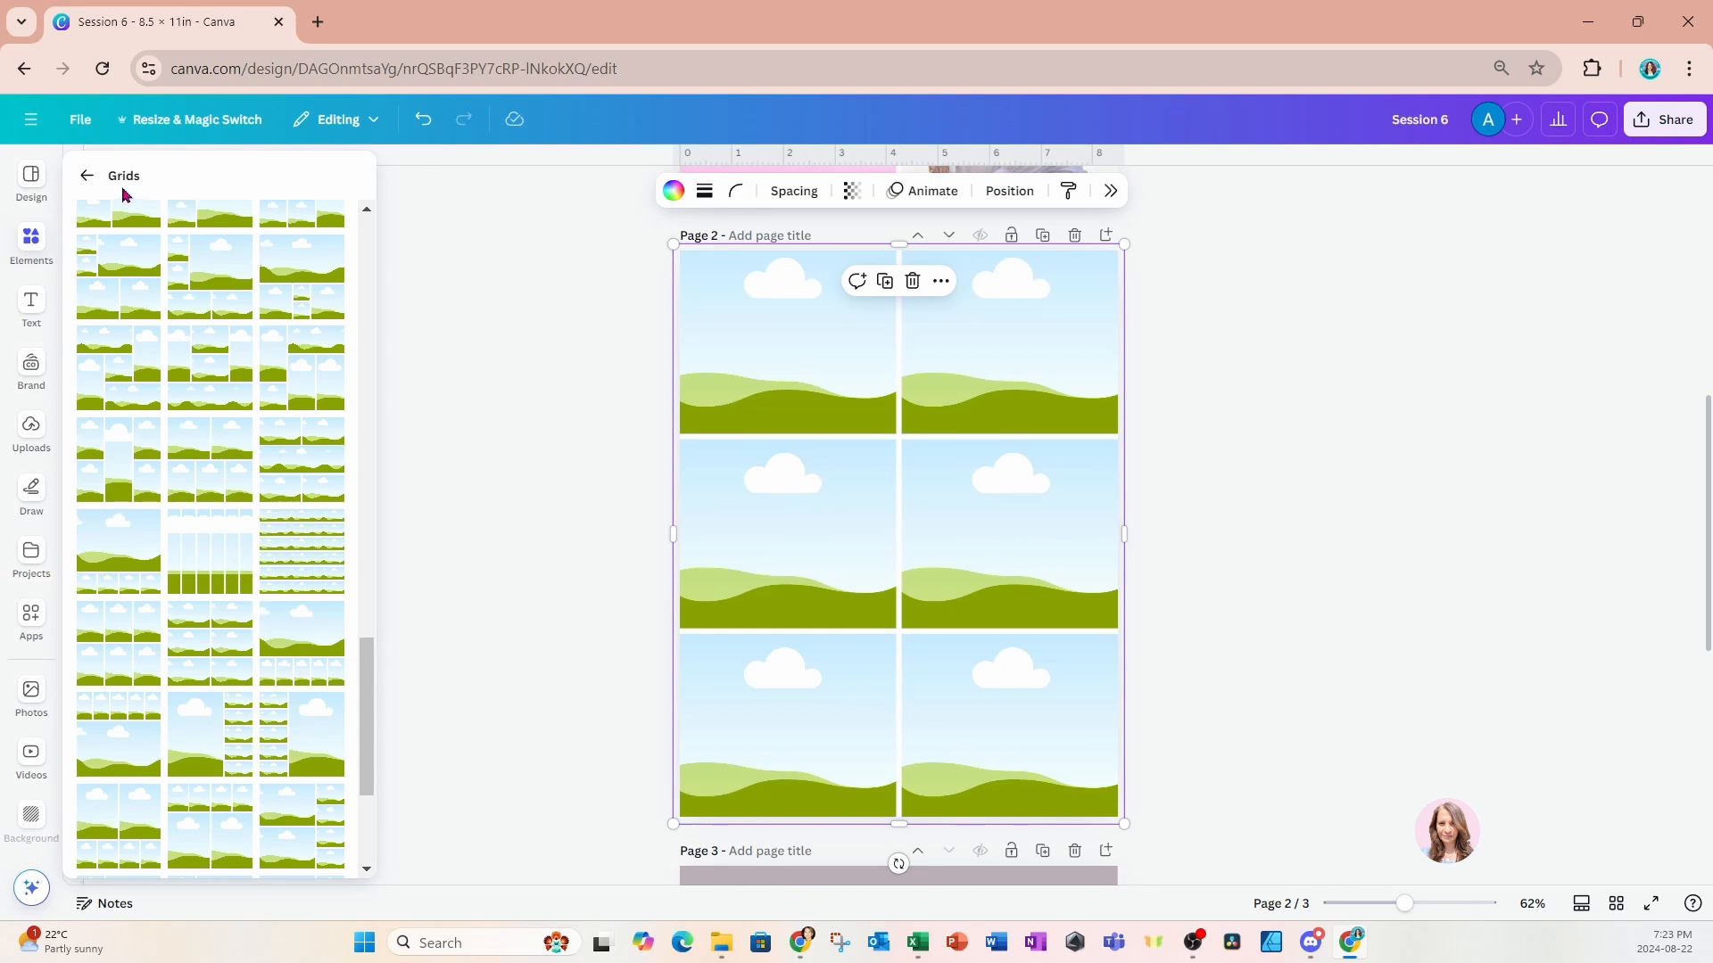
{"action": "left_click", "coordinate": [88, 182]}
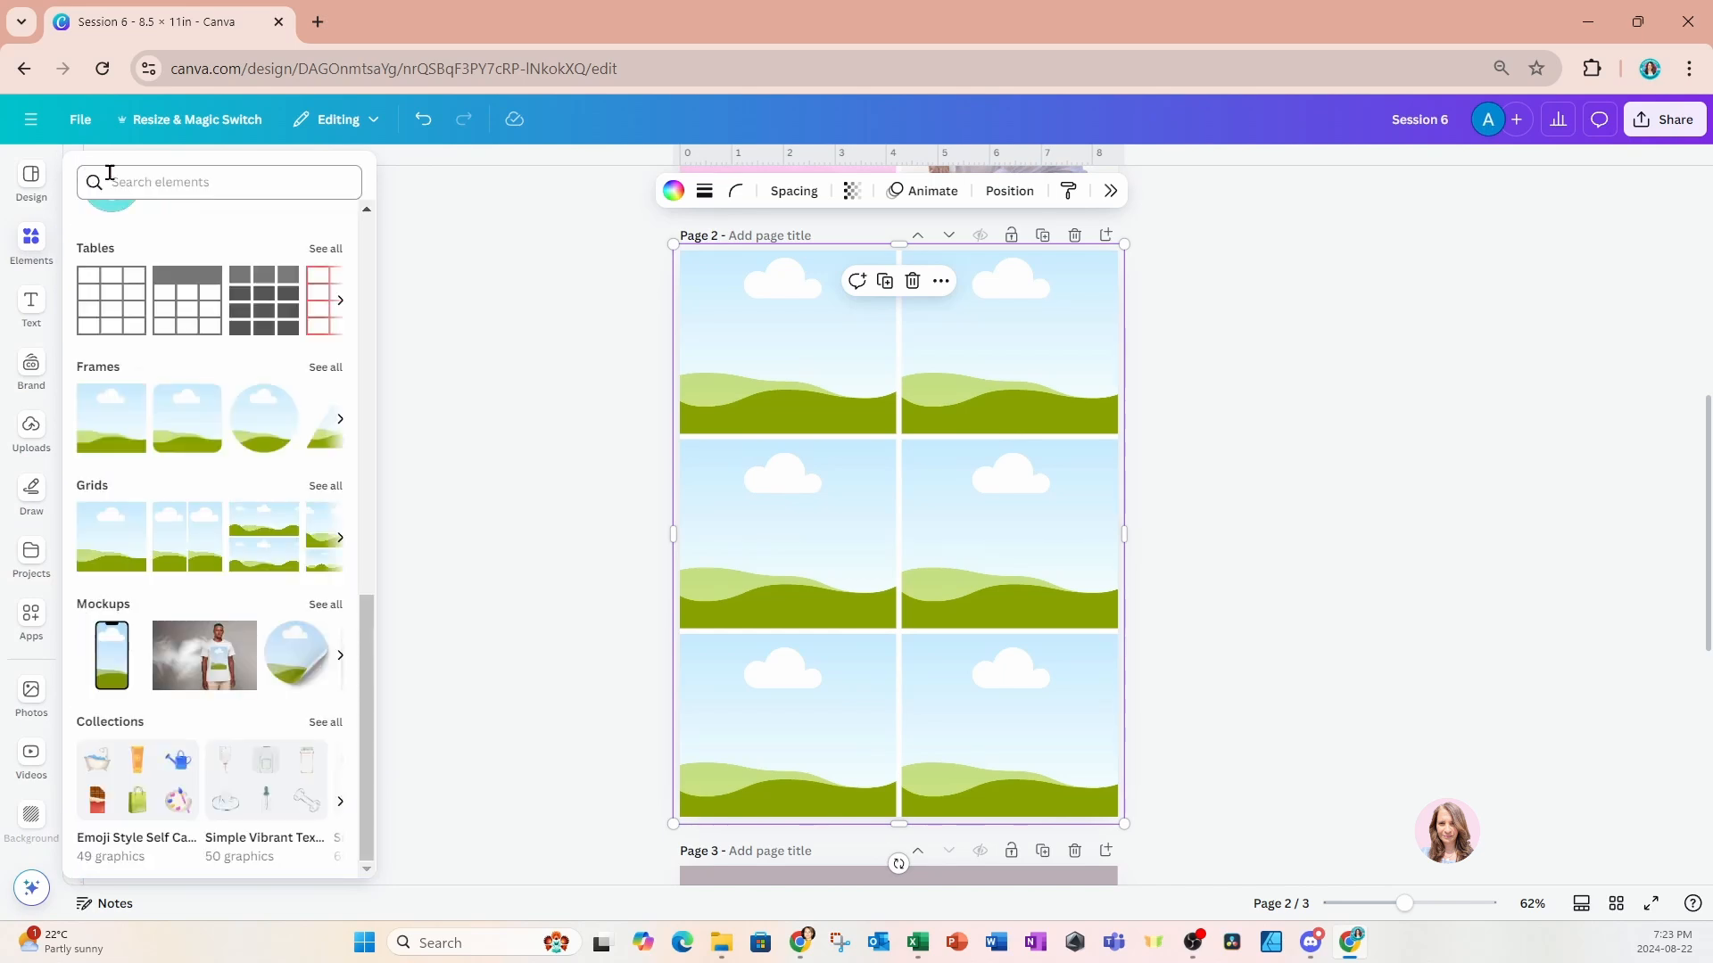
{"action": "left_click", "coordinate": [109, 174]}
{"action": "type", "text": "family"}
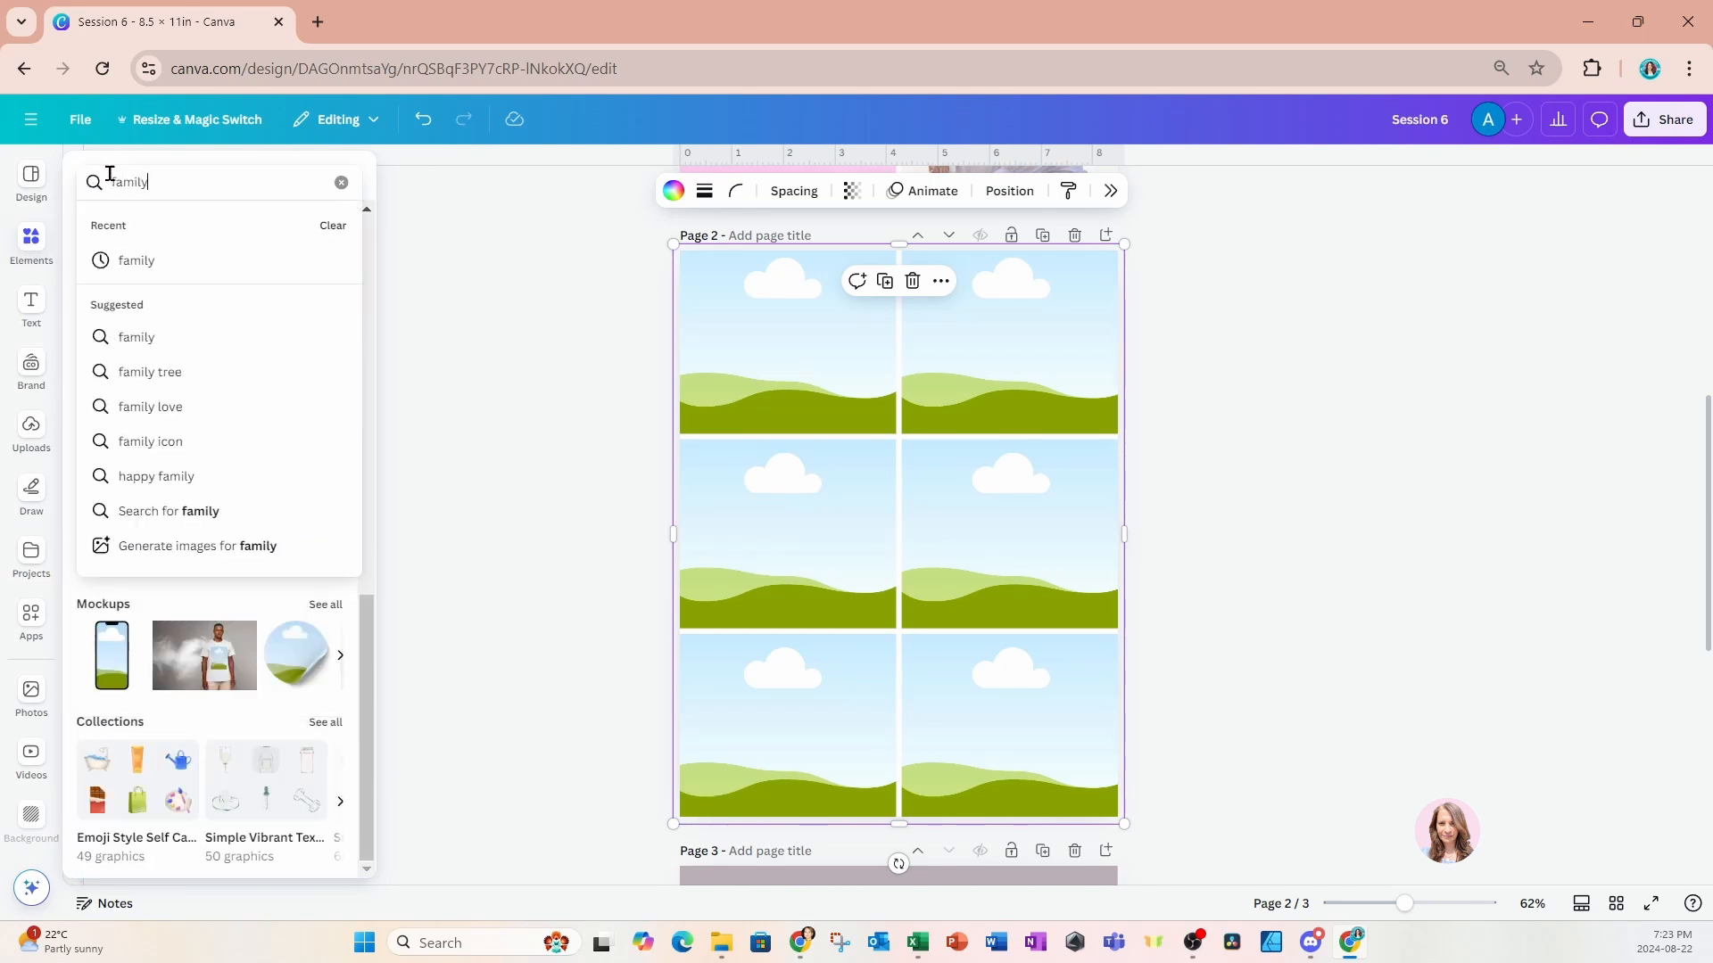
{"action": "key", "text": "Return"}
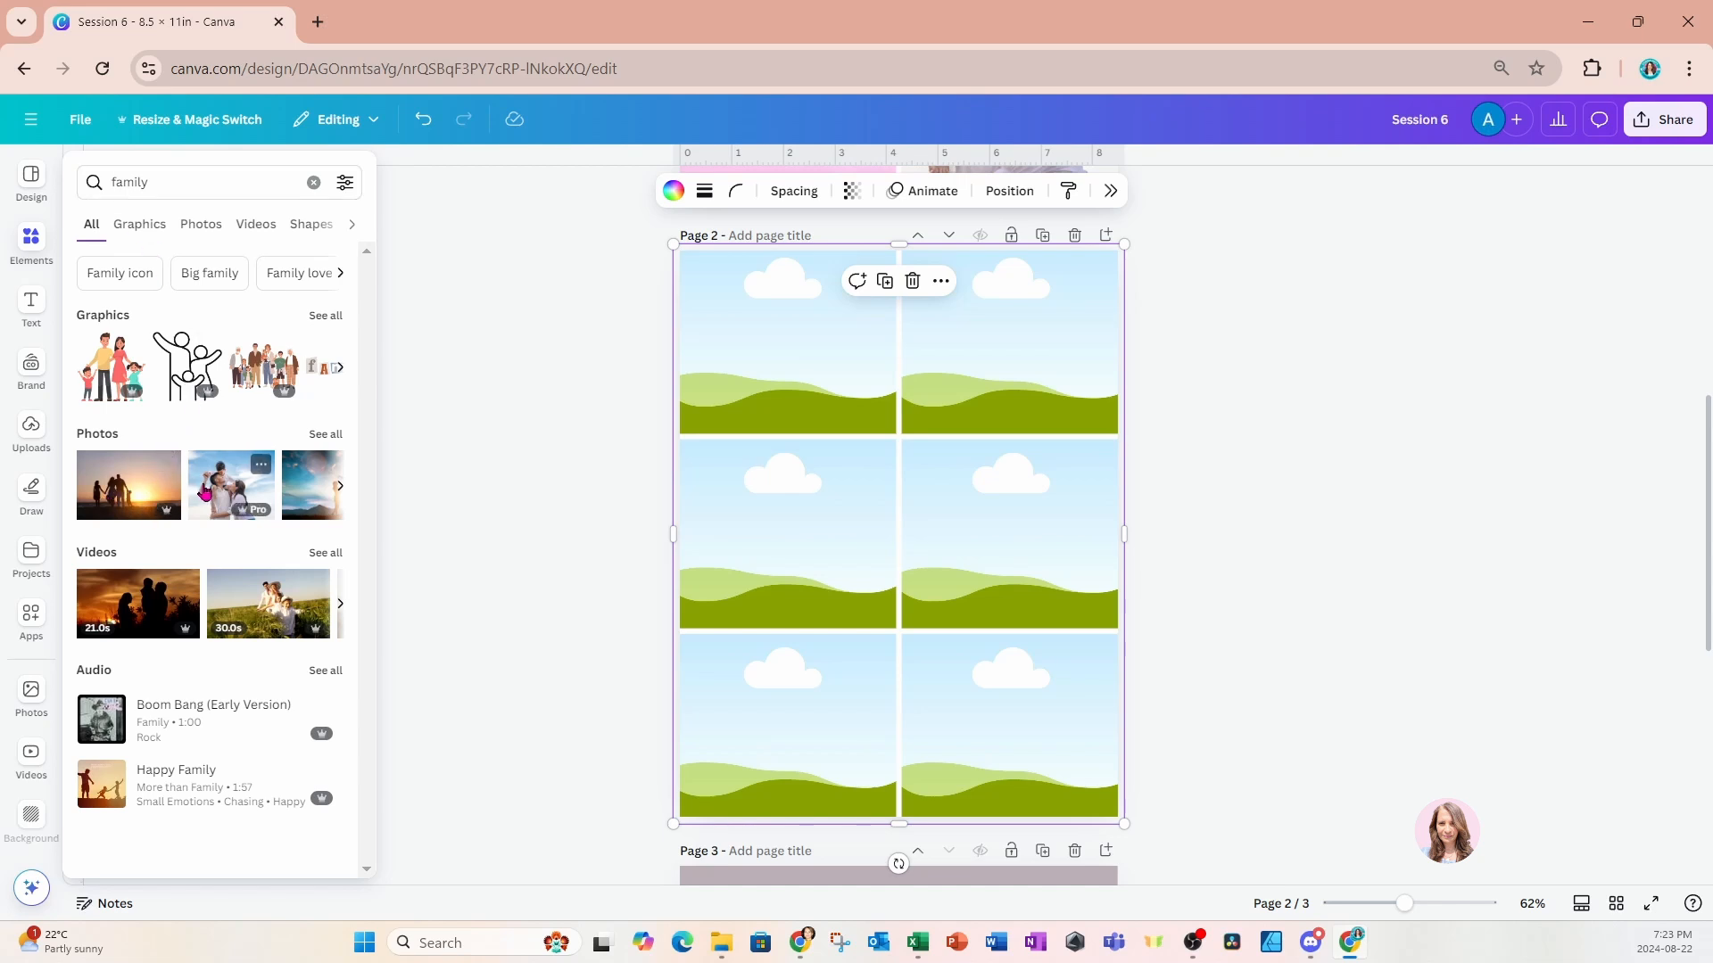
{"action": "left_click_drag", "start_coordinate": [207, 491], "coordinate": [739, 524]}
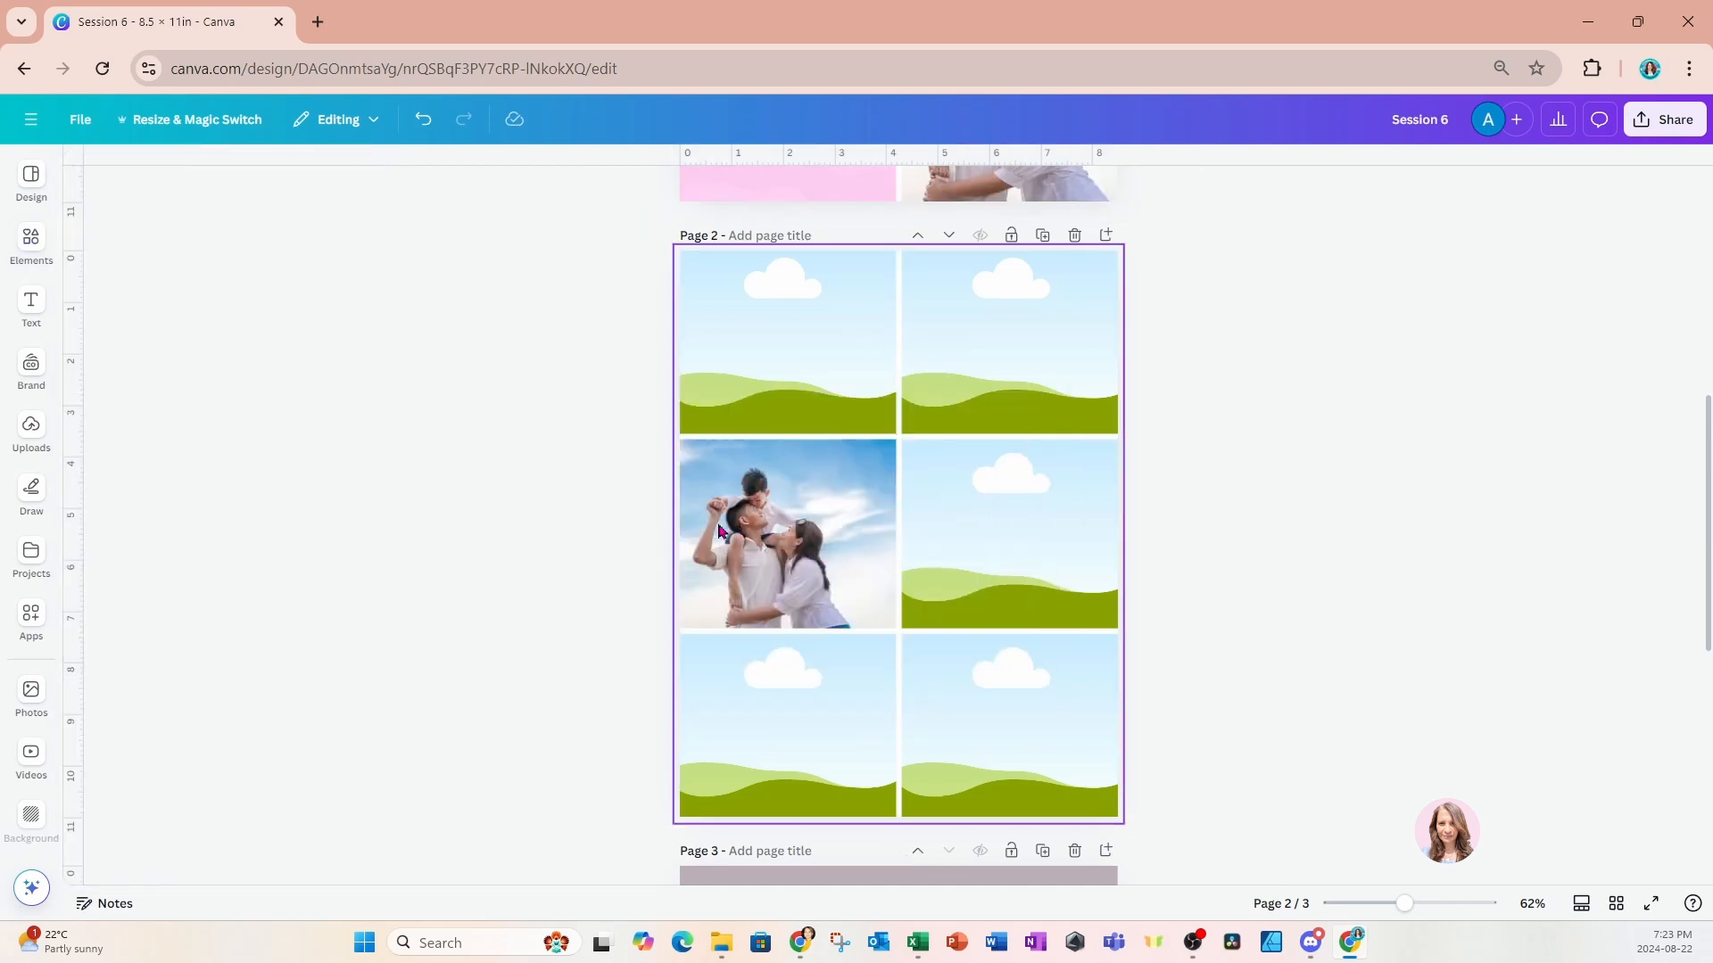
Add the multigenerational family photo to the grid's top-right cell and the sunset silhouette of parents lifting a child to its bottom-right cell.
{"action": "left_click", "coordinate": [32, 256]}
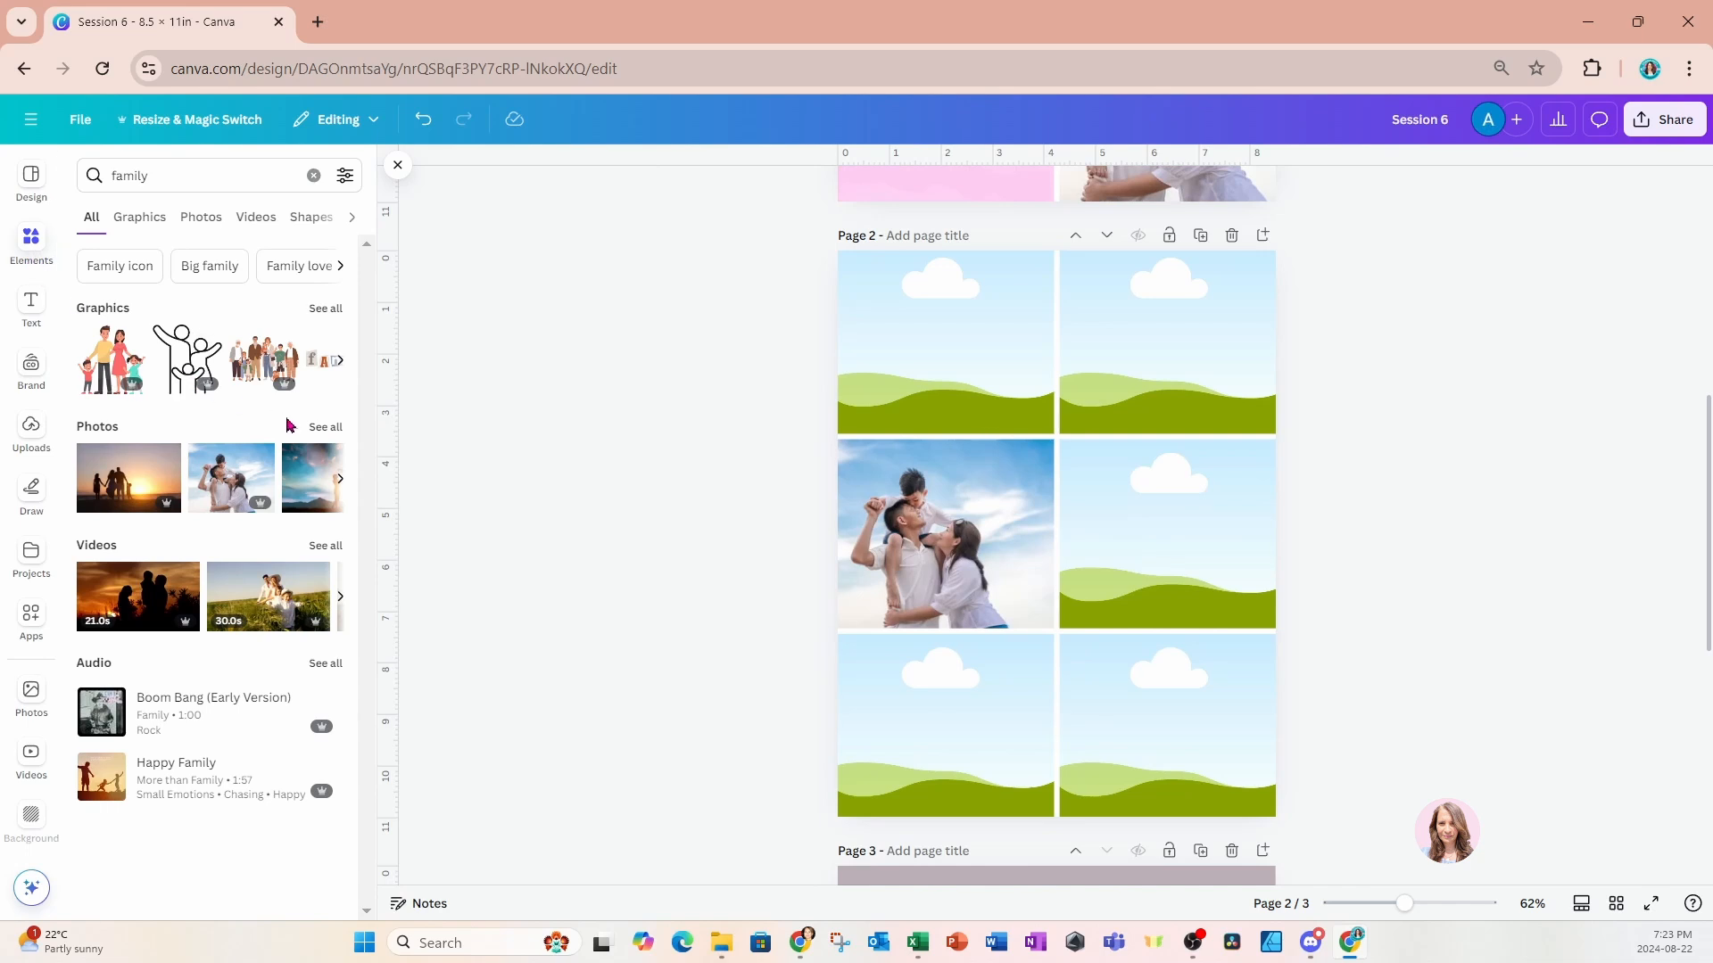
{"action": "left_click", "coordinate": [326, 428]}
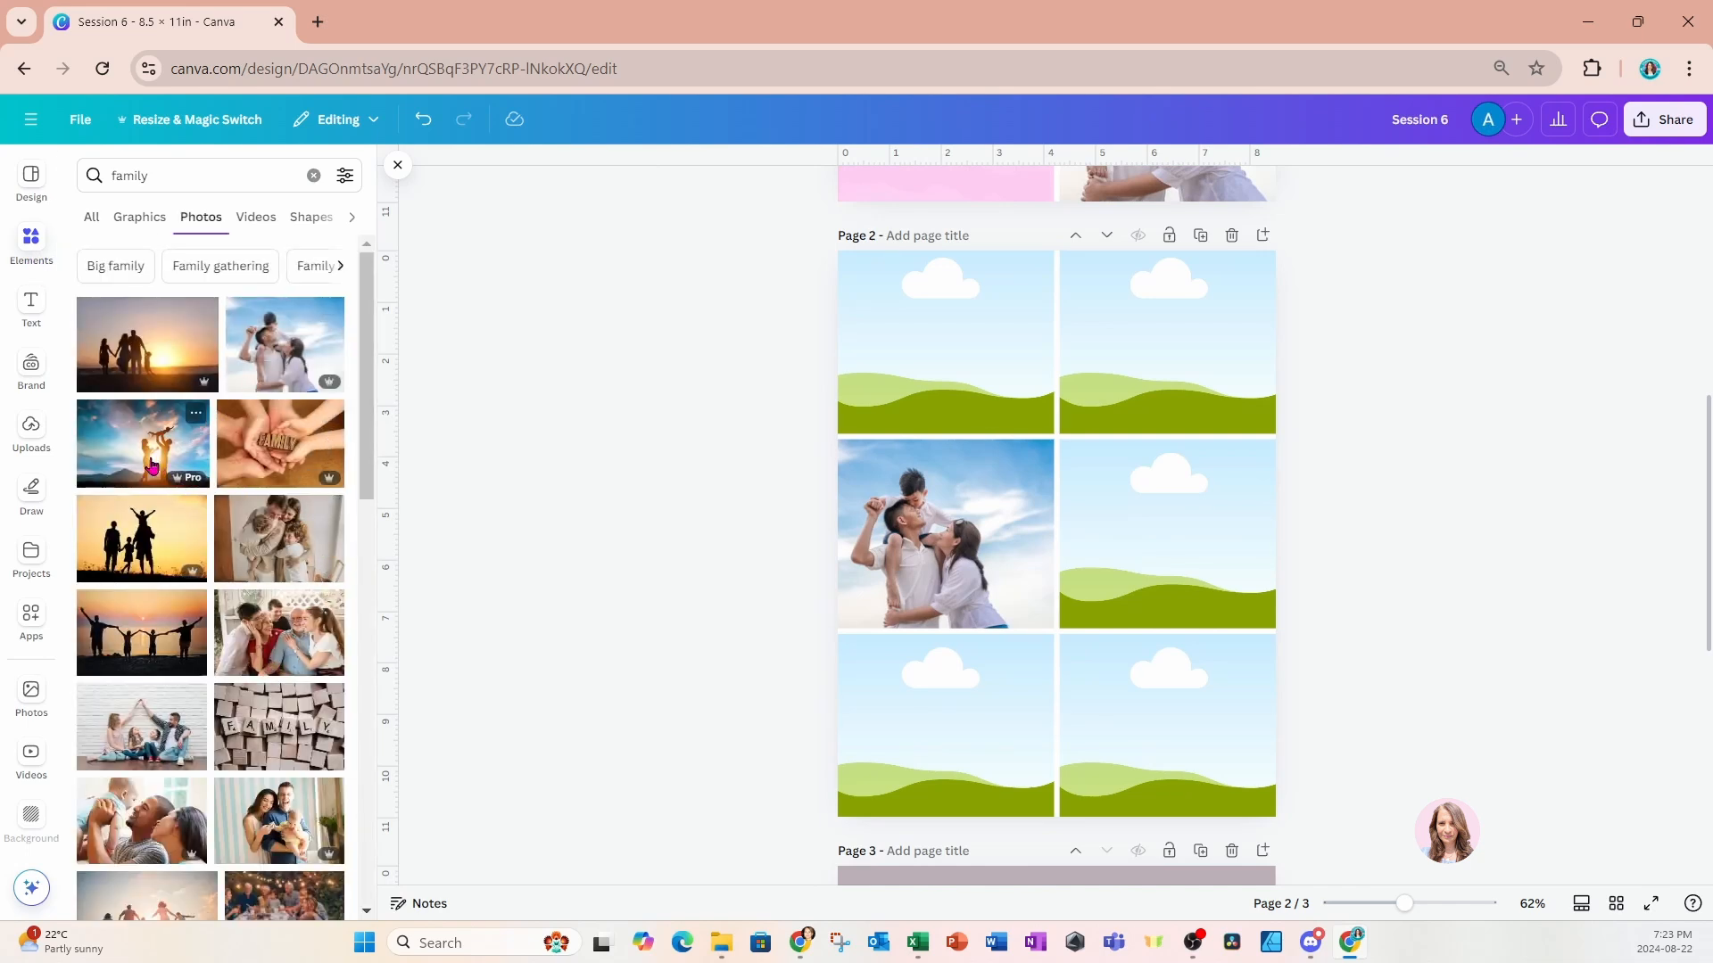
{"action": "left_click", "coordinate": [154, 466]}
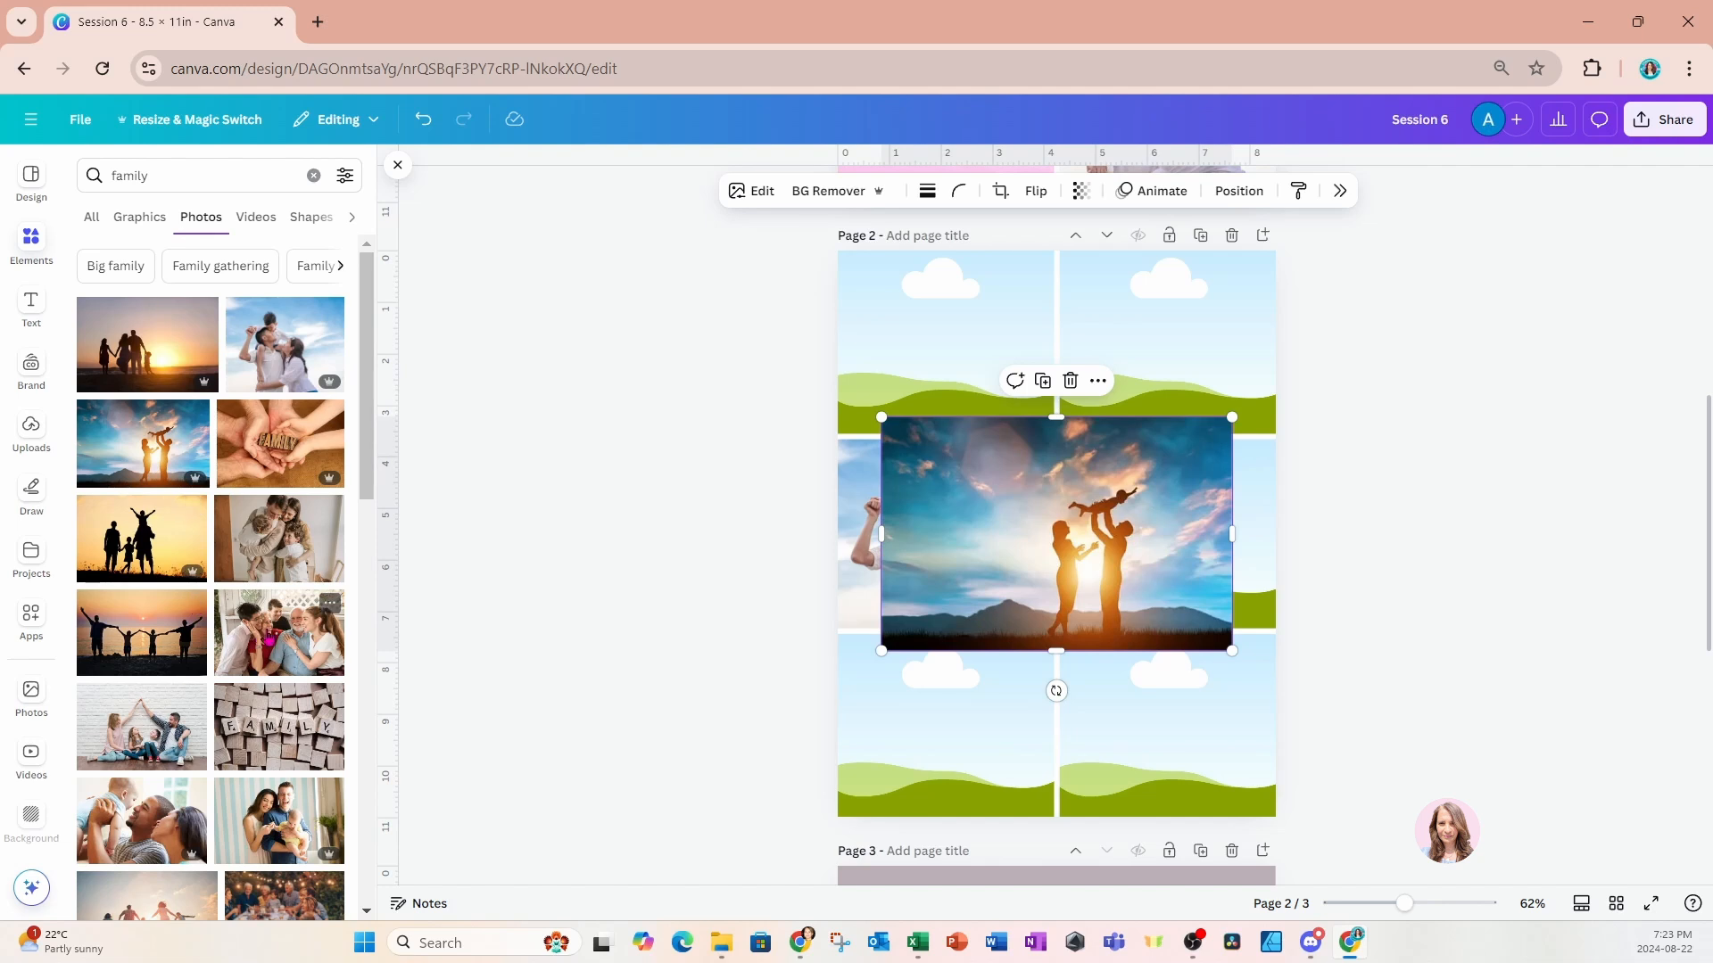
{"action": "left_click", "coordinate": [272, 635]}
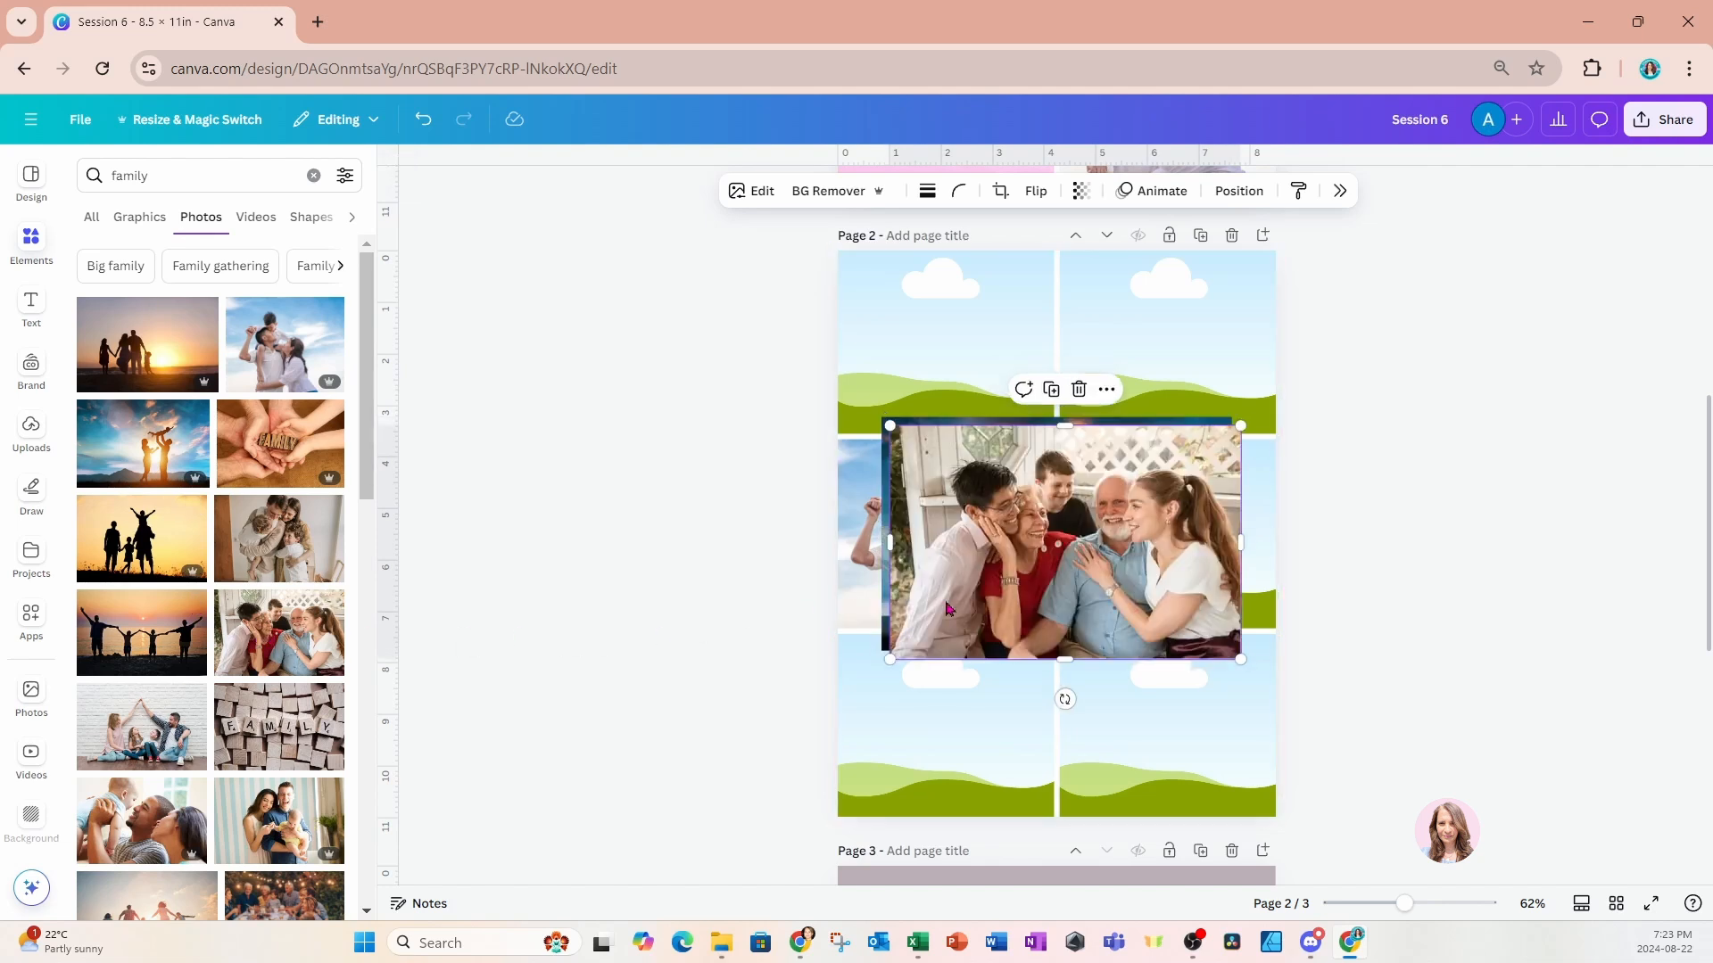
{"action": "left_click_drag", "start_coordinate": [1022, 604], "coordinate": [1178, 375]}
{"action": "left_click", "coordinate": [1103, 509]}
{"action": "left_click_drag", "start_coordinate": [1104, 509], "coordinate": [1170, 711]}
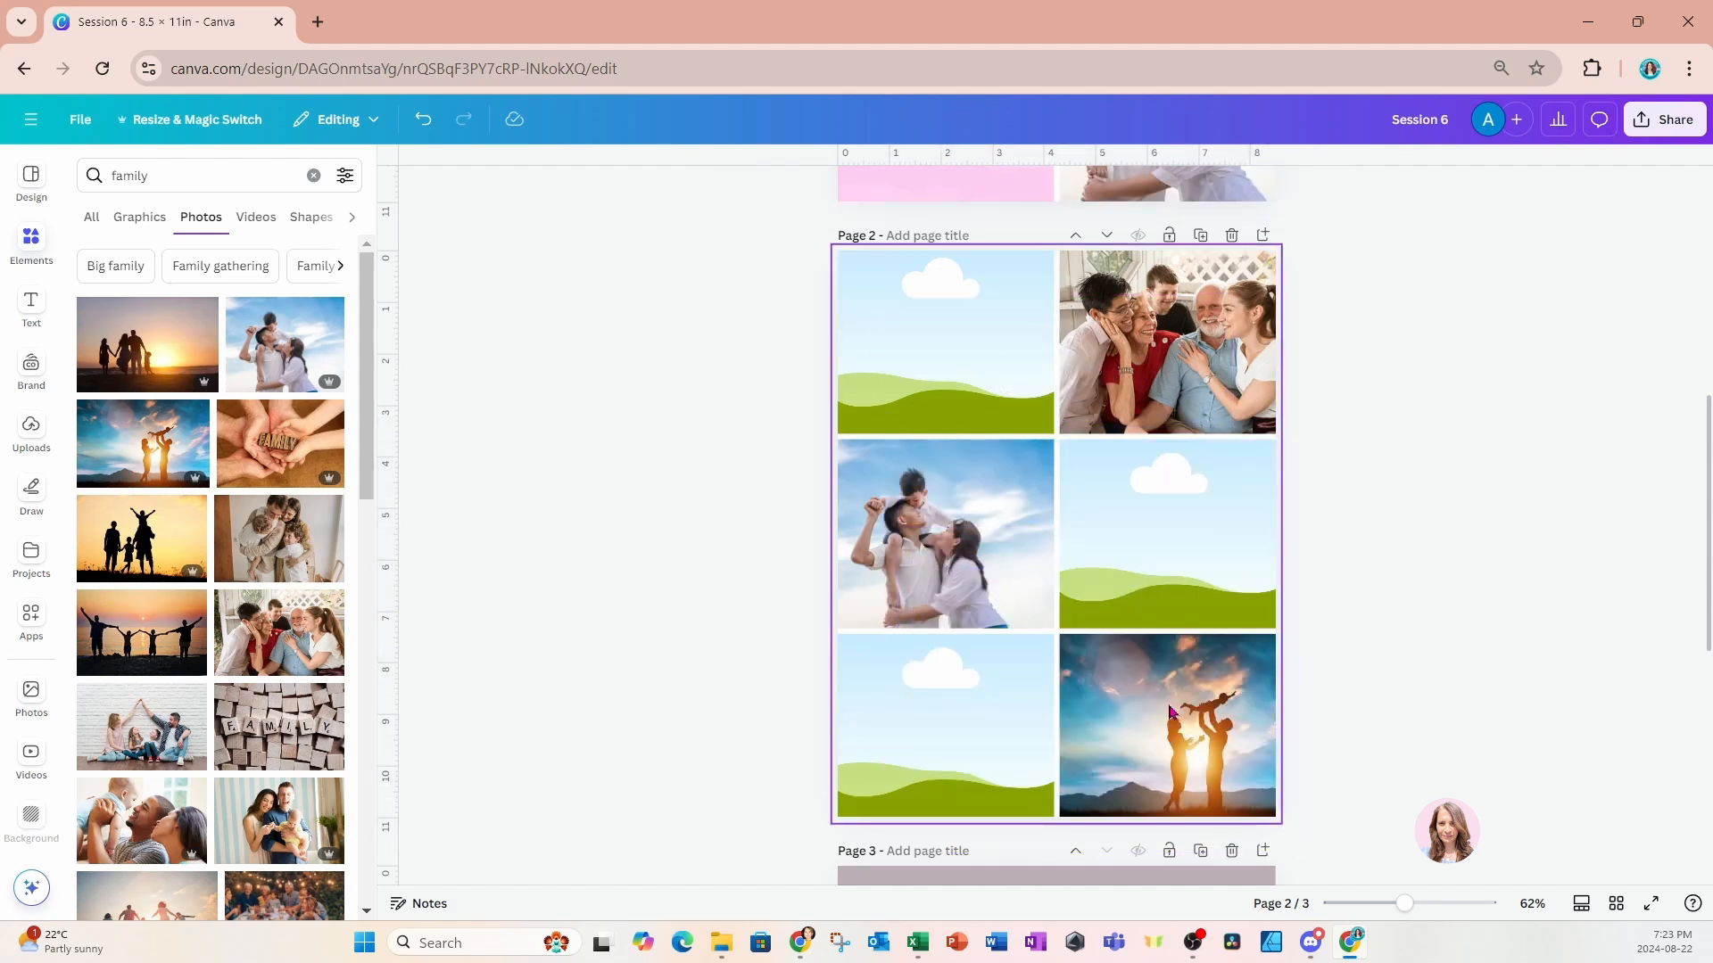
Fill page 2's empty grid cells with colors from the photos: beige in the top-left, light blue in the middle-right and orange-brown in the bottom-left.
{"action": "left_click", "coordinate": [984, 361]}
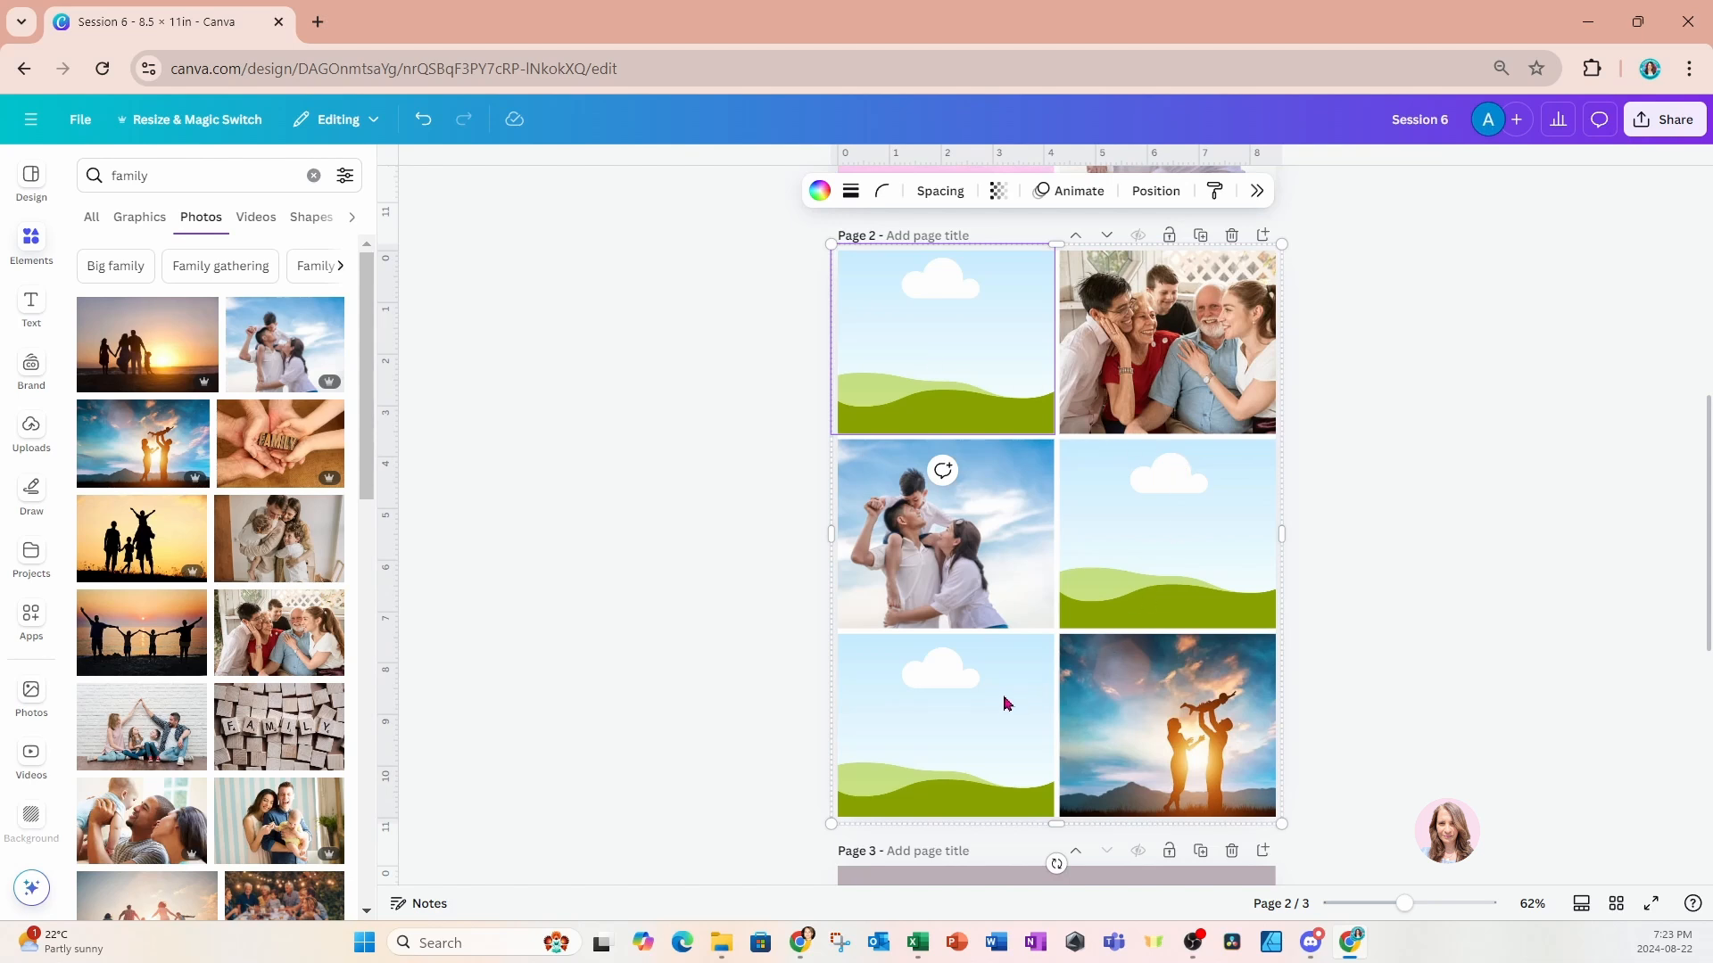
{"action": "left_click", "coordinate": [819, 193]}
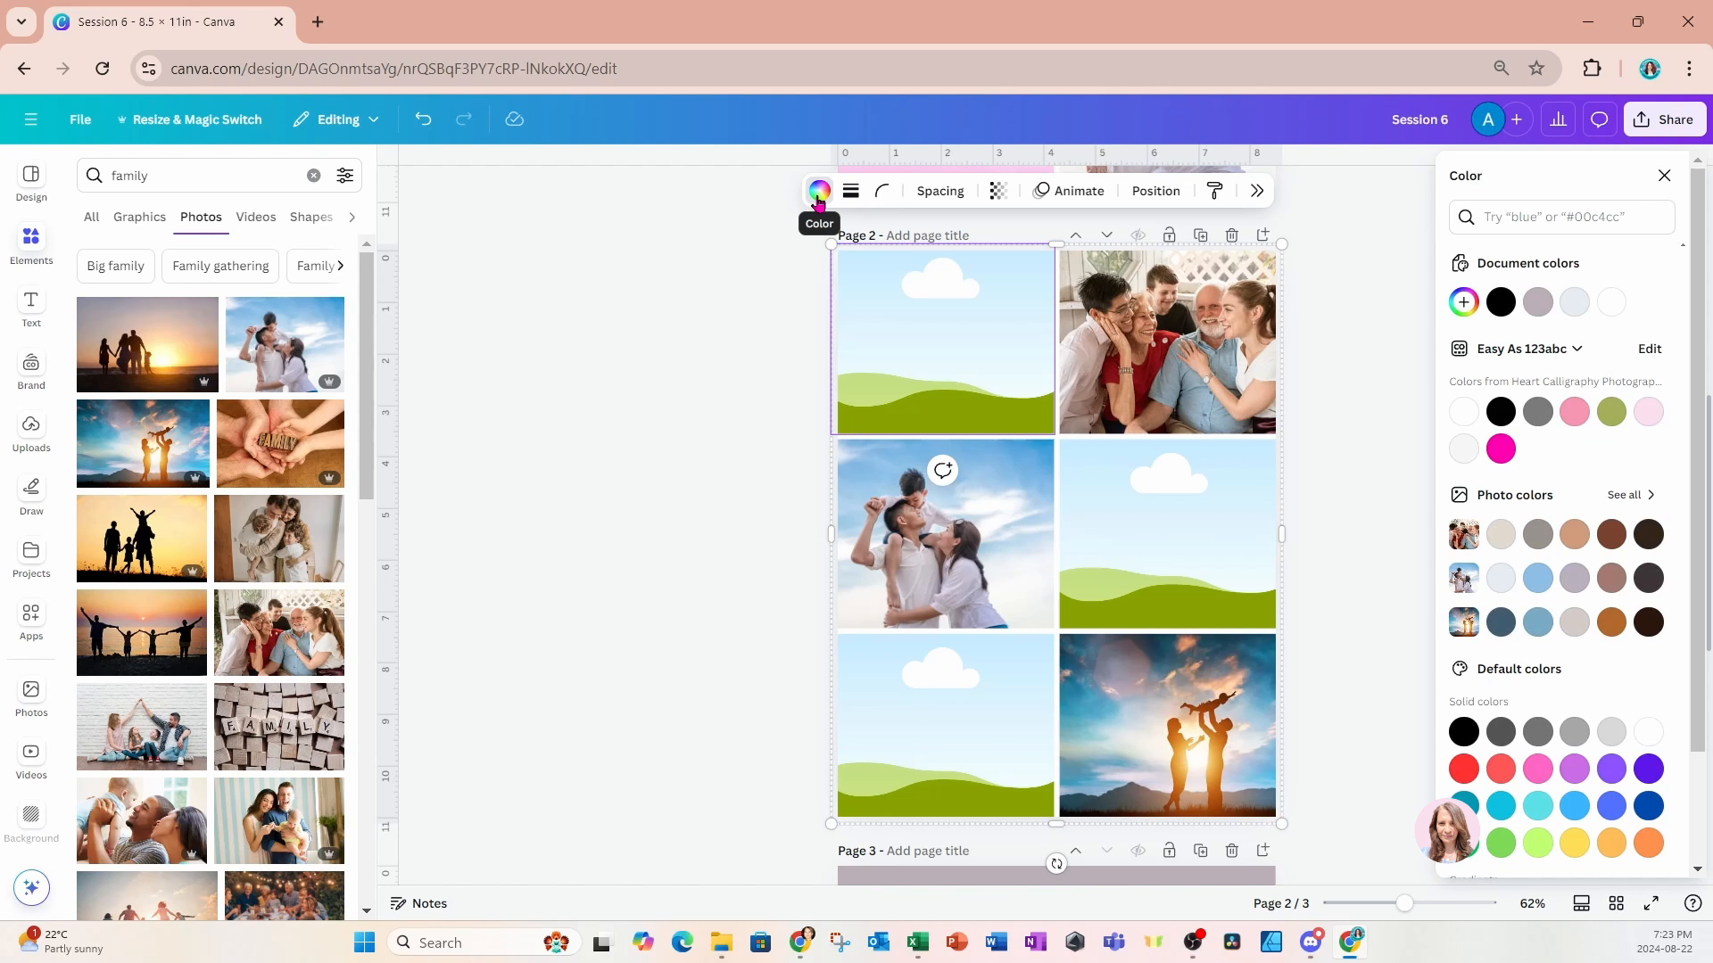
{"action": "left_click", "coordinate": [1502, 536]}
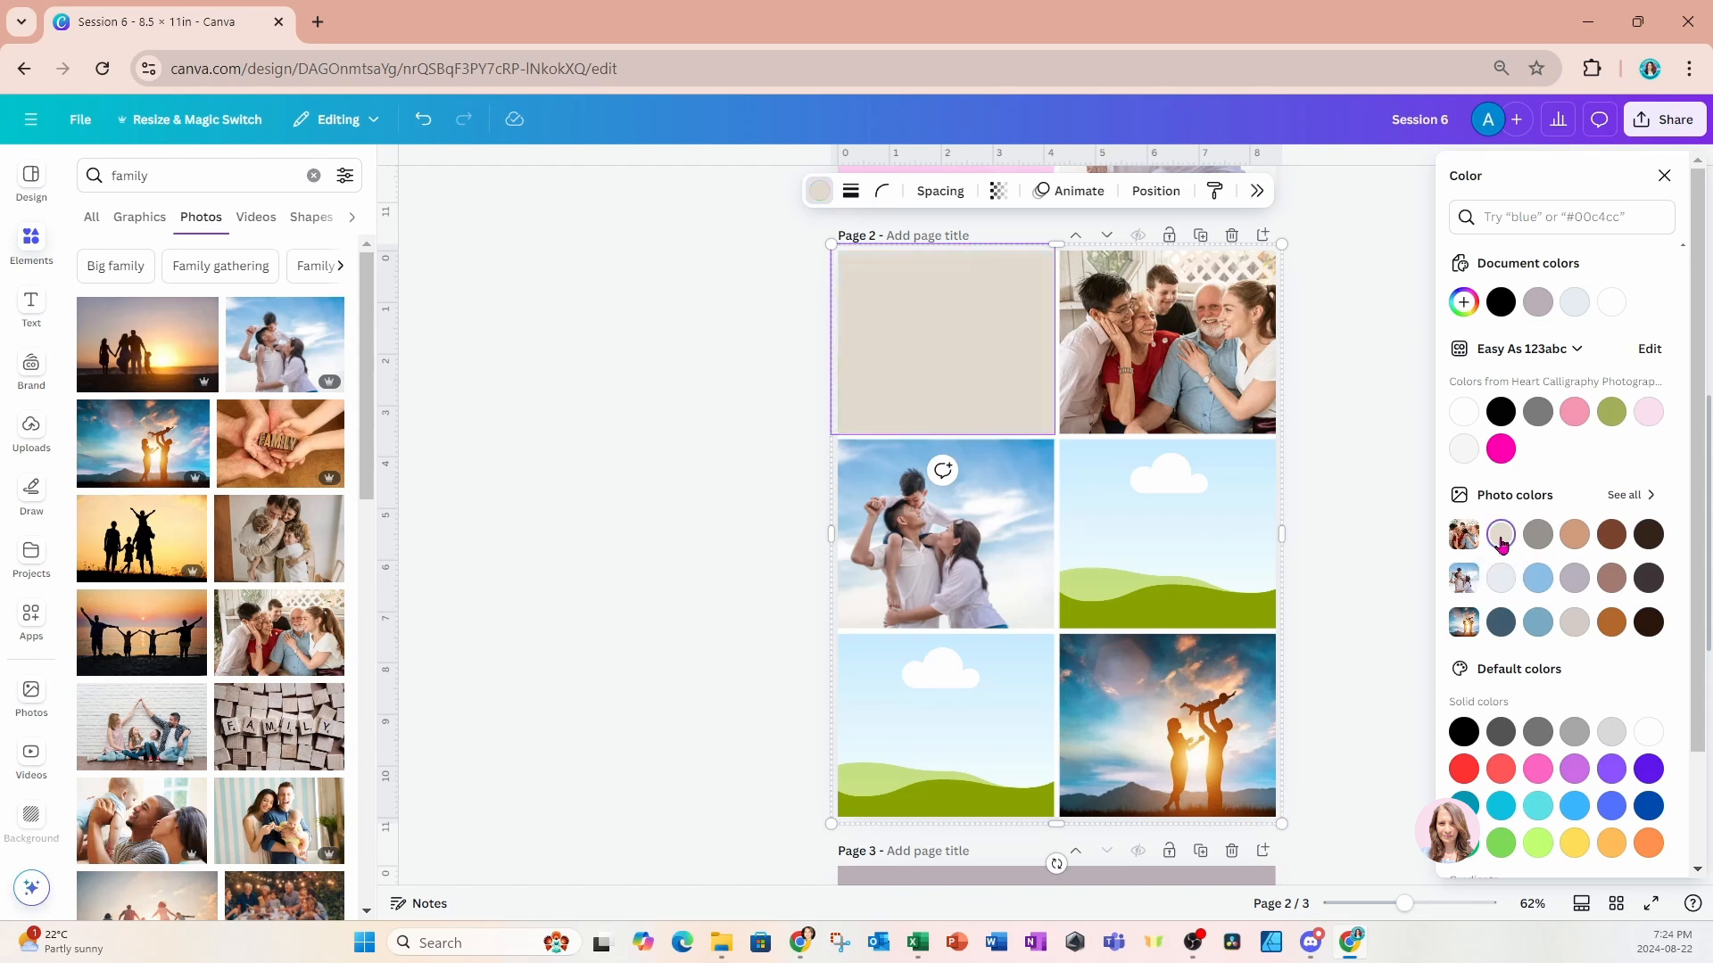
{"action": "left_click", "coordinate": [1232, 574]}
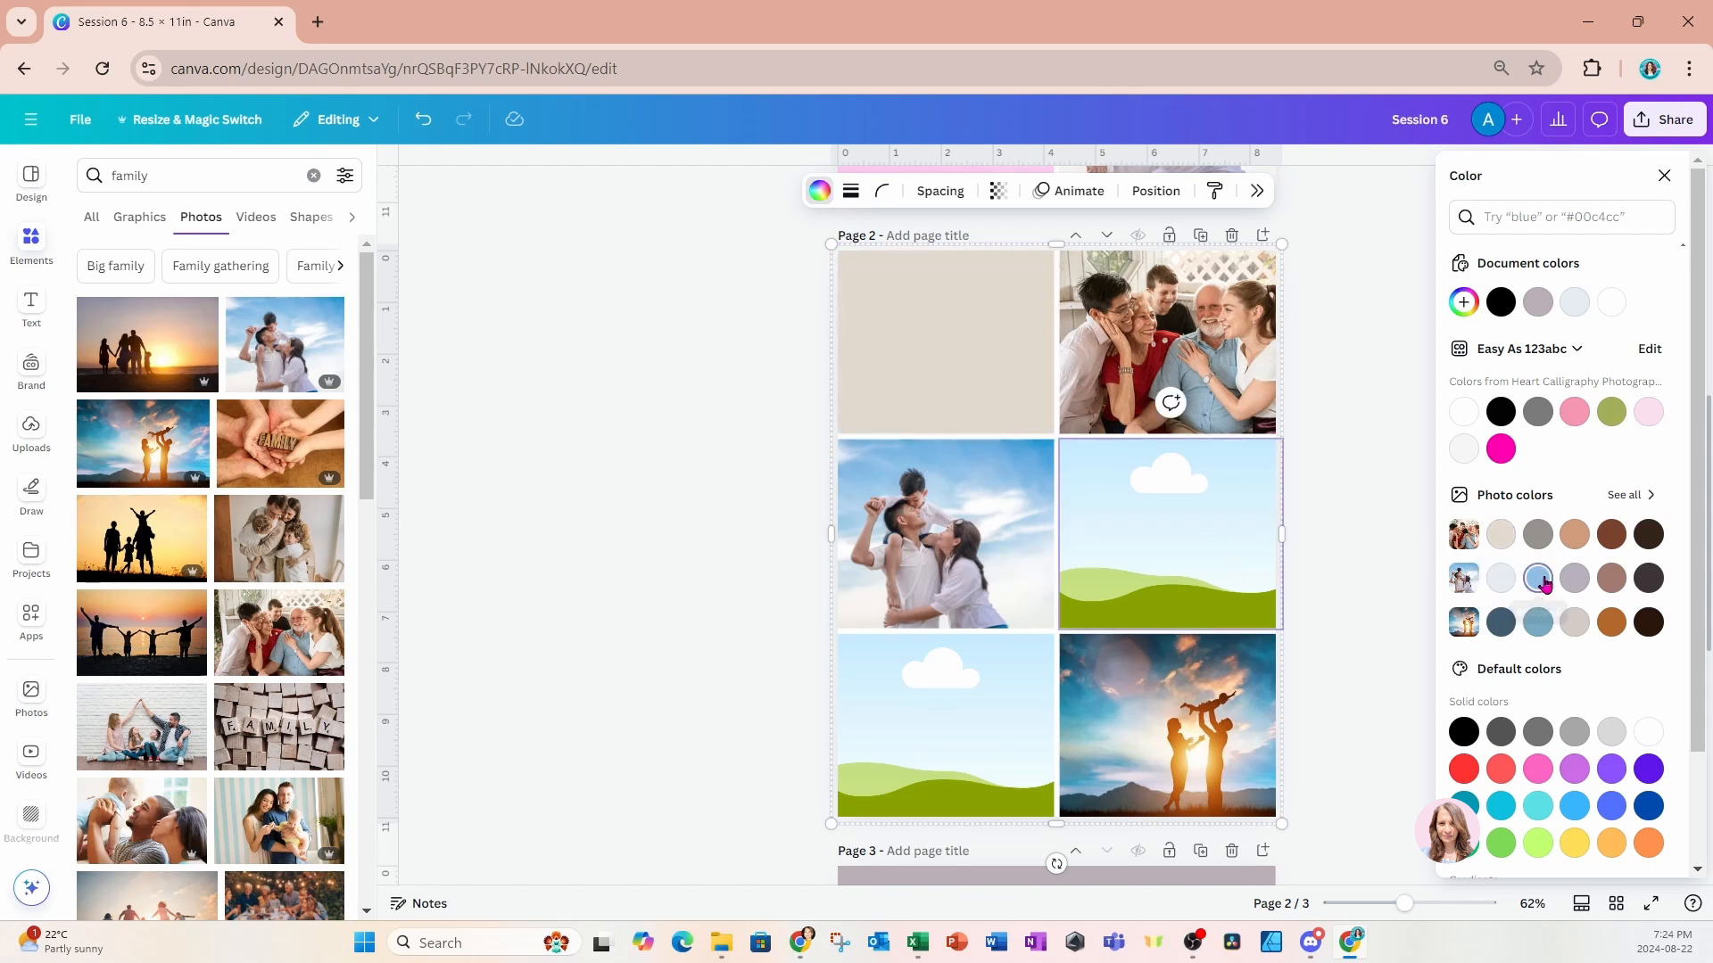
{"action": "left_click", "coordinate": [1538, 579]}
{"action": "left_click", "coordinate": [1039, 719]}
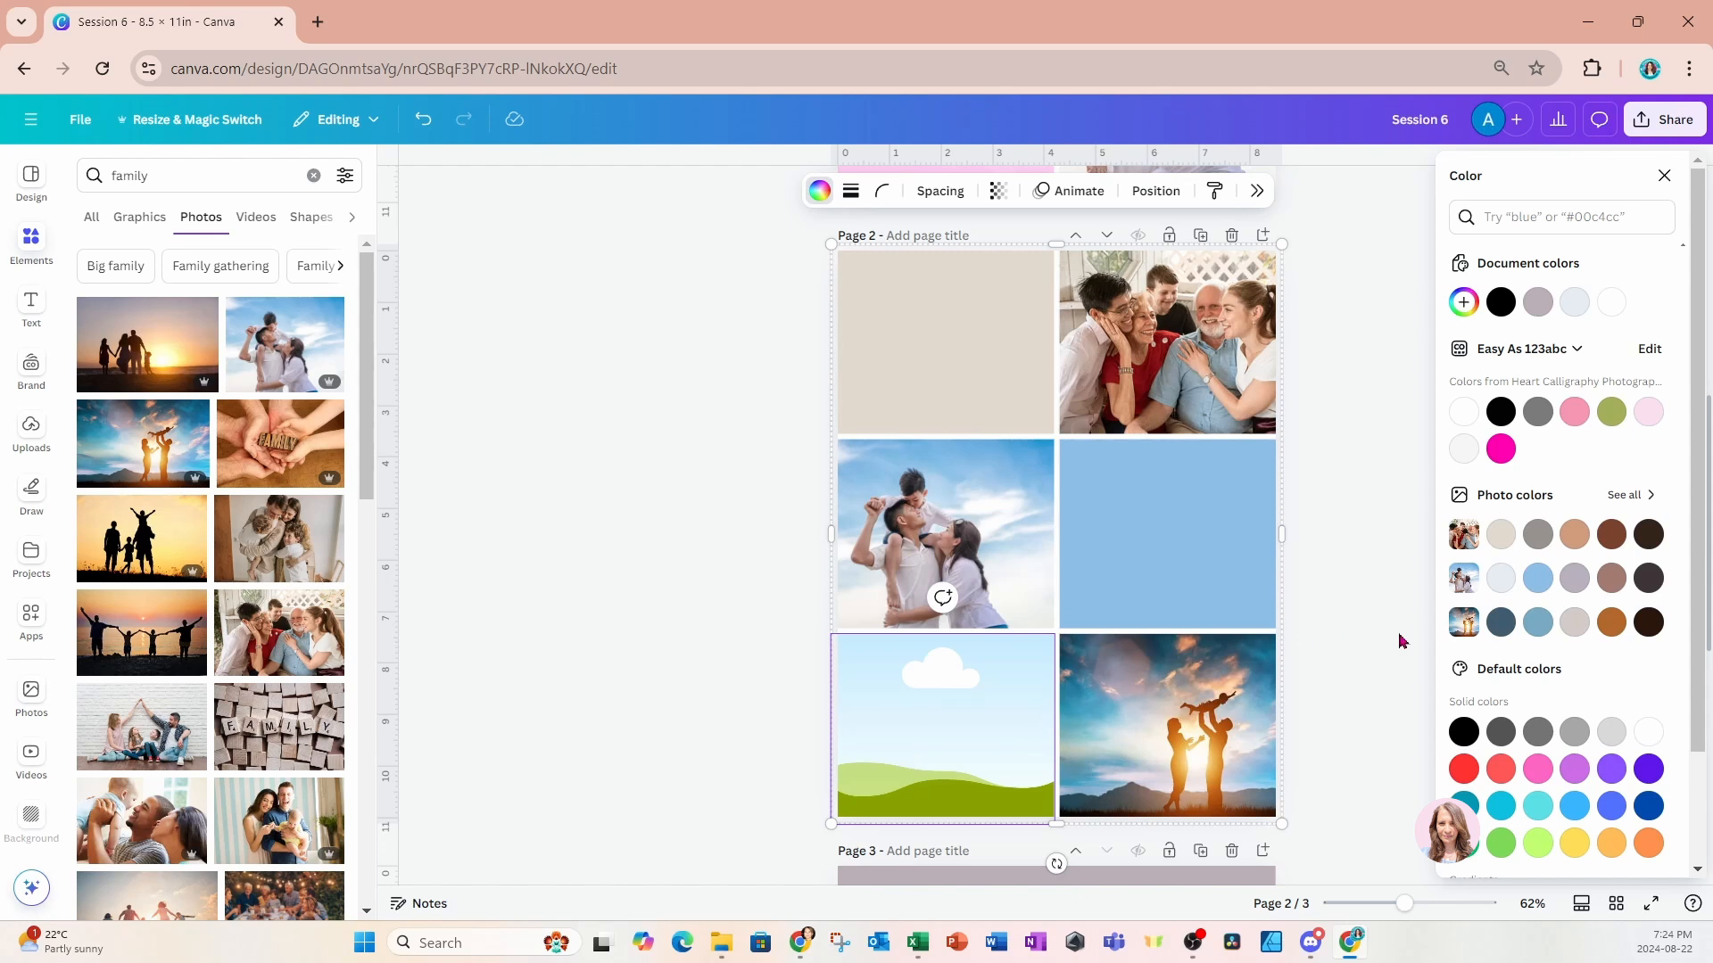
{"action": "left_click", "coordinate": [1611, 621]}
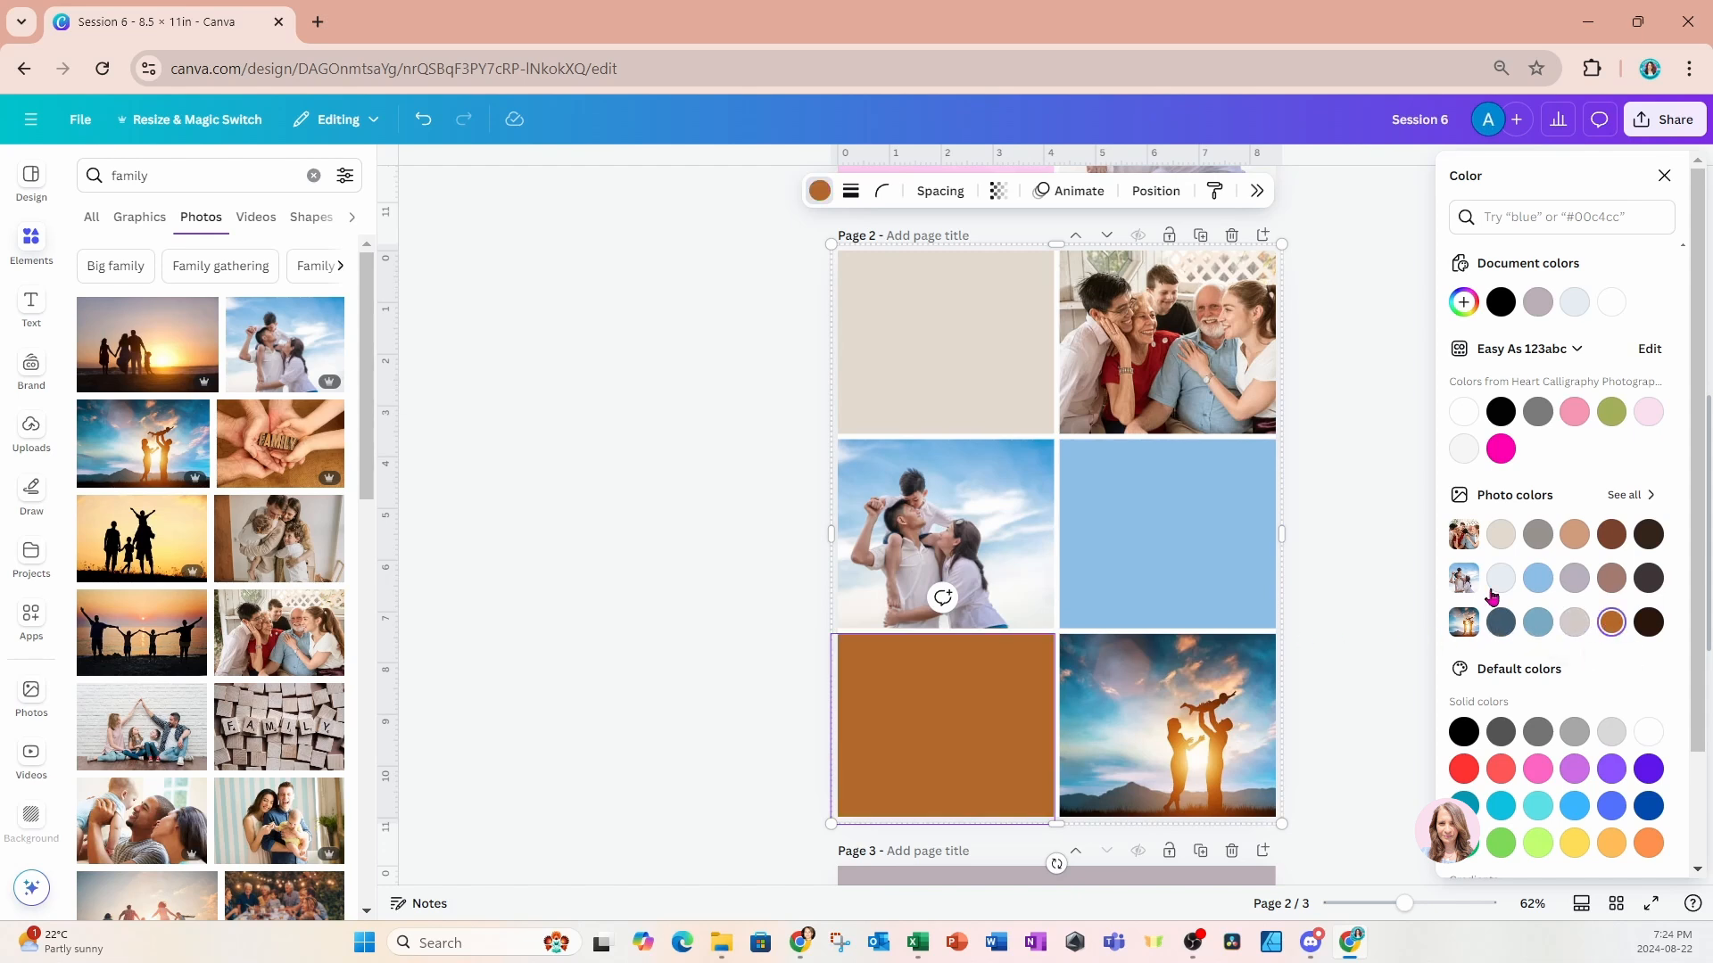
{"action": "left_click", "coordinate": [1664, 177]}
{"action": "left_click", "coordinate": [1374, 350]}
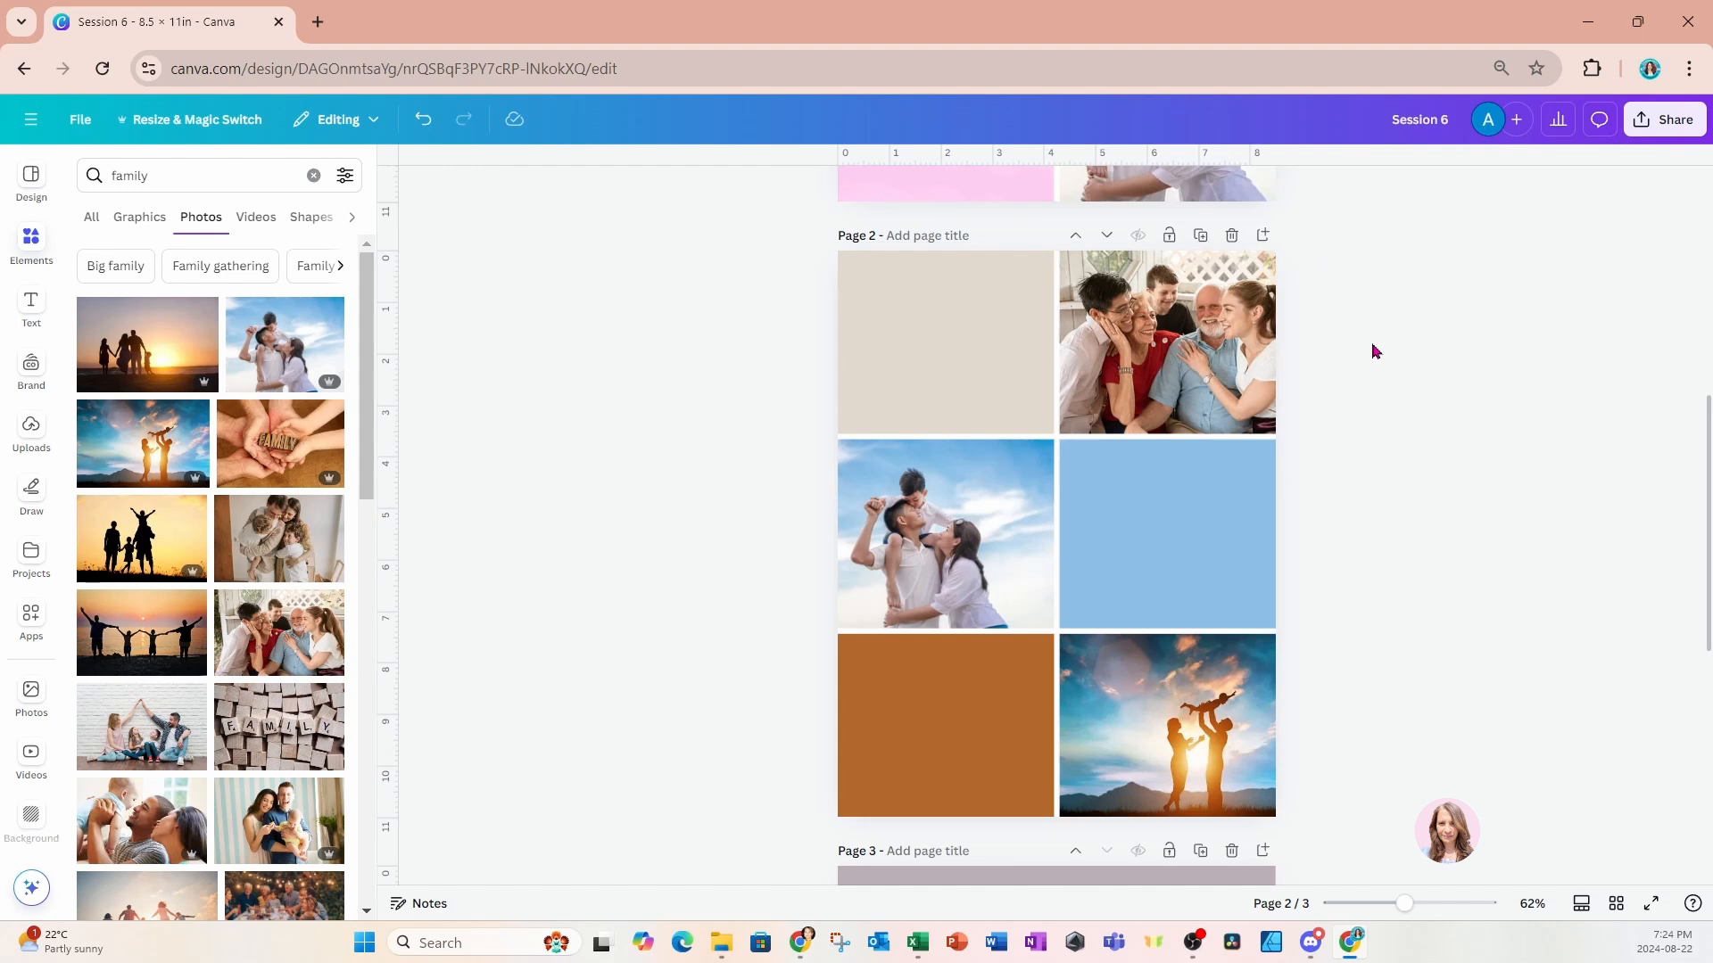